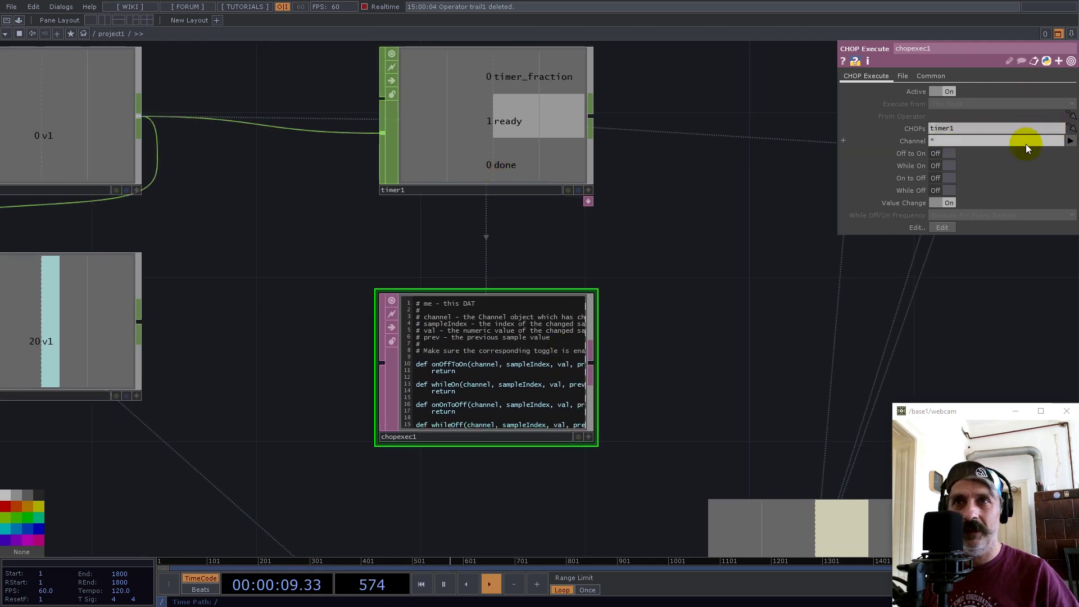
Step: Set the CHOP Execute DAT to watch timer1's done channel and enable its Off to On callback
{"action": "left_click", "coordinate": [1059, 140]}
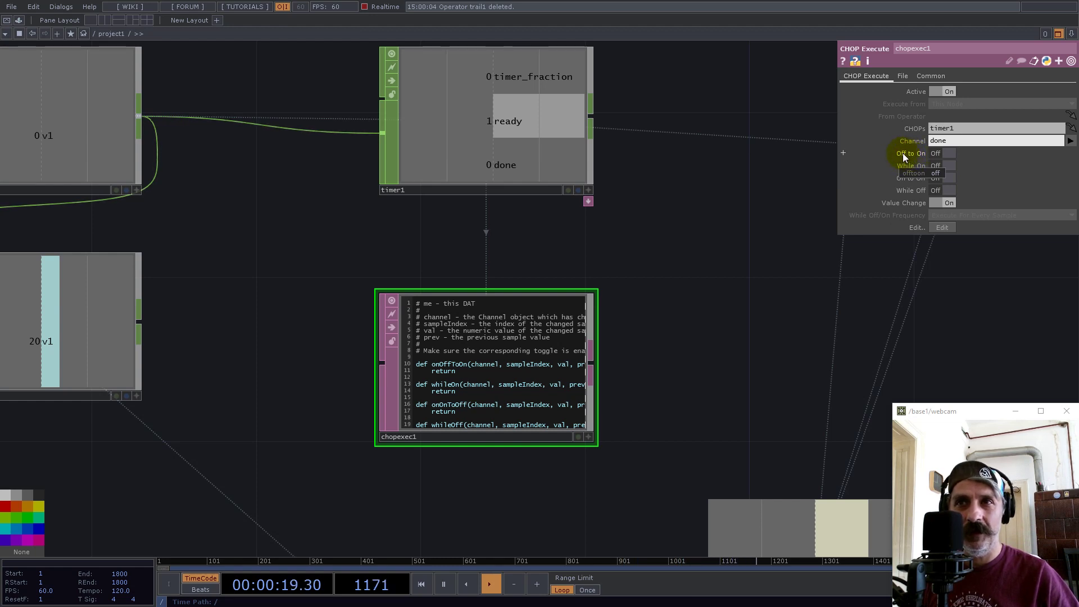
{"action": "left_click", "coordinate": [950, 158]}
{"action": "scroll", "coordinate": [643, 379], "scroll_direction": "down", "scroll_amount": 5}
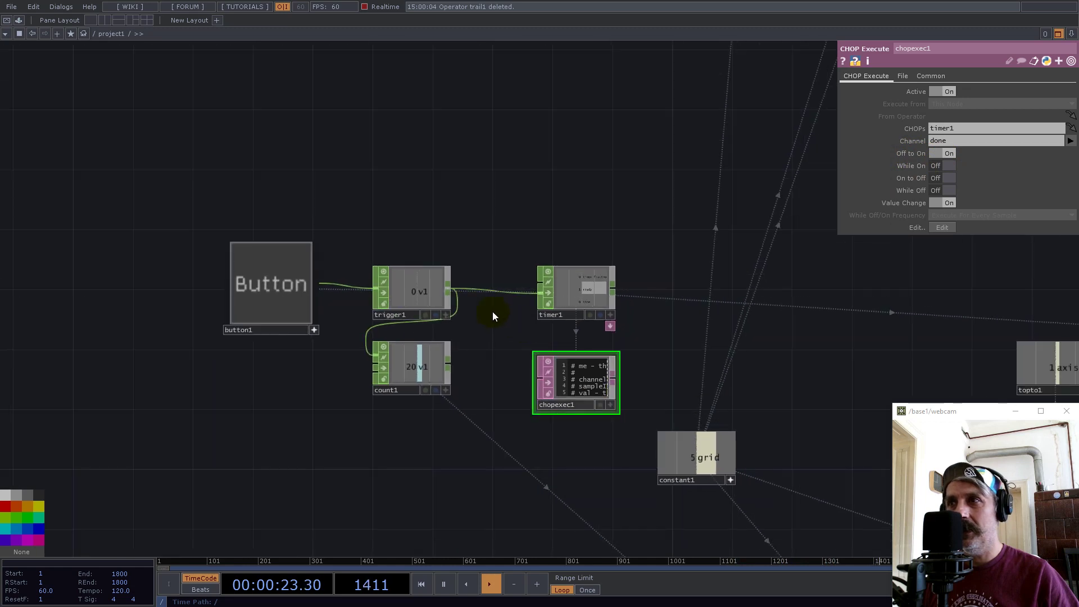
{"action": "scroll", "coordinate": [580, 309], "scroll_direction": "up", "scroll_amount": 2}
{"action": "scroll", "coordinate": [597, 310], "scroll_direction": "up", "scroll_amount": 4}
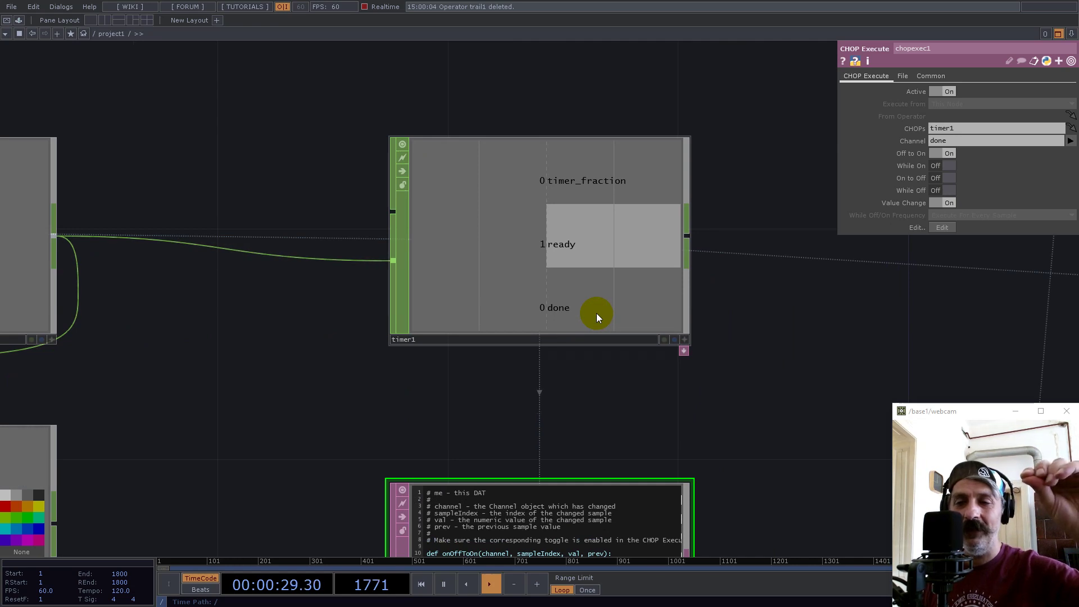
Step: Add op('feedback1').par.resetpulse.pulse() above the return of the onOffToOn function in chopexec1
{"action": "scroll", "coordinate": [552, 285], "scroll_direction": "down", "scroll_amount": 5}
{"action": "scroll", "coordinate": [549, 489], "scroll_direction": "up", "scroll_amount": 4}
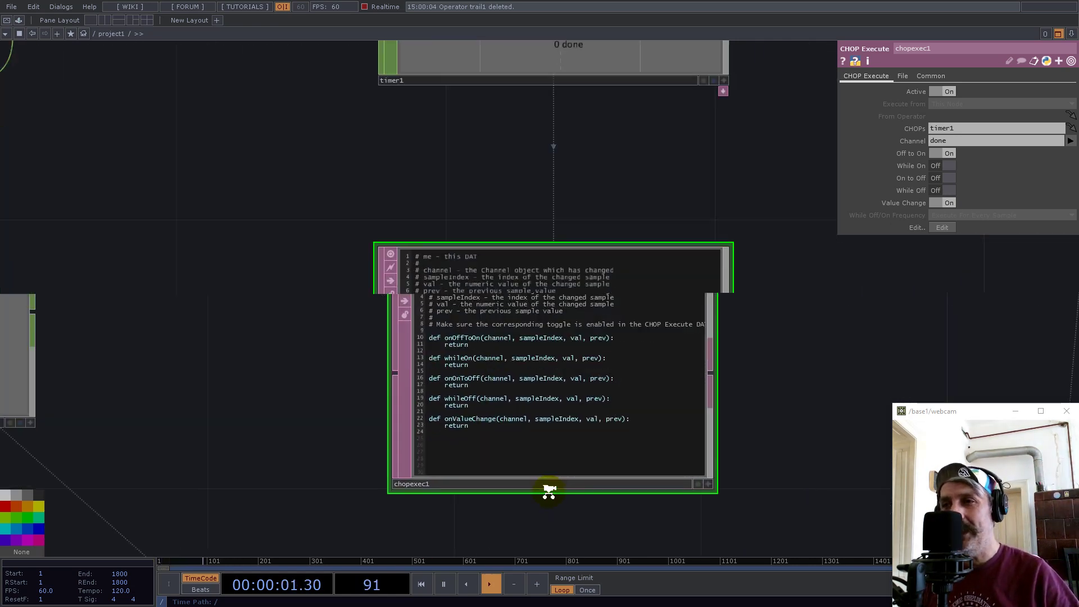
{"action": "scroll", "coordinate": [549, 490], "scroll_direction": "up", "scroll_amount": 3}
{"action": "left_click", "coordinate": [761, 484]}
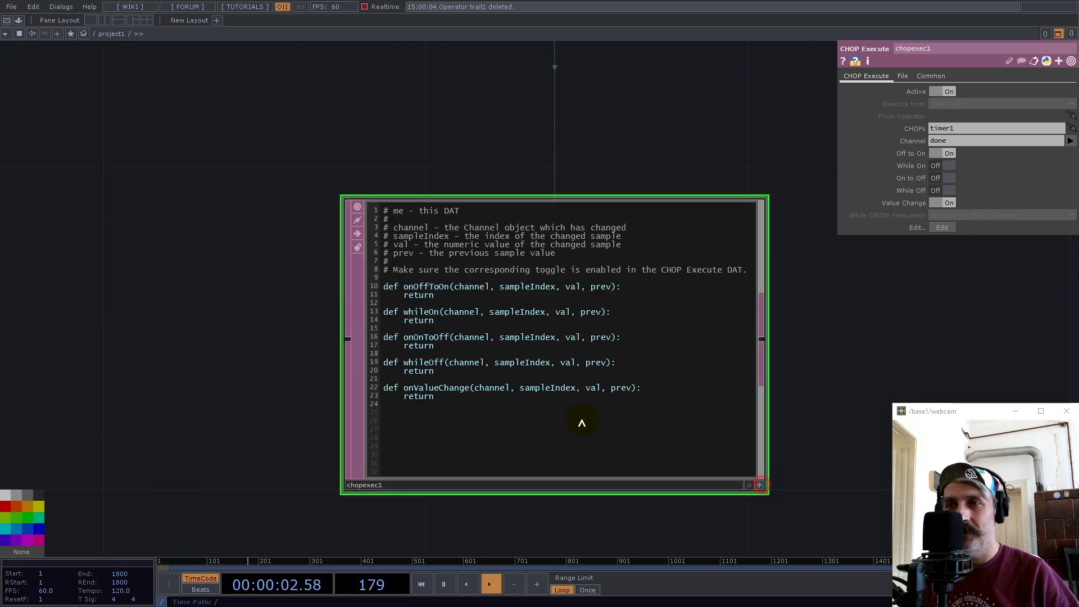
{"action": "left_click", "coordinate": [384, 303]}
{"action": "key", "text": "Return"}
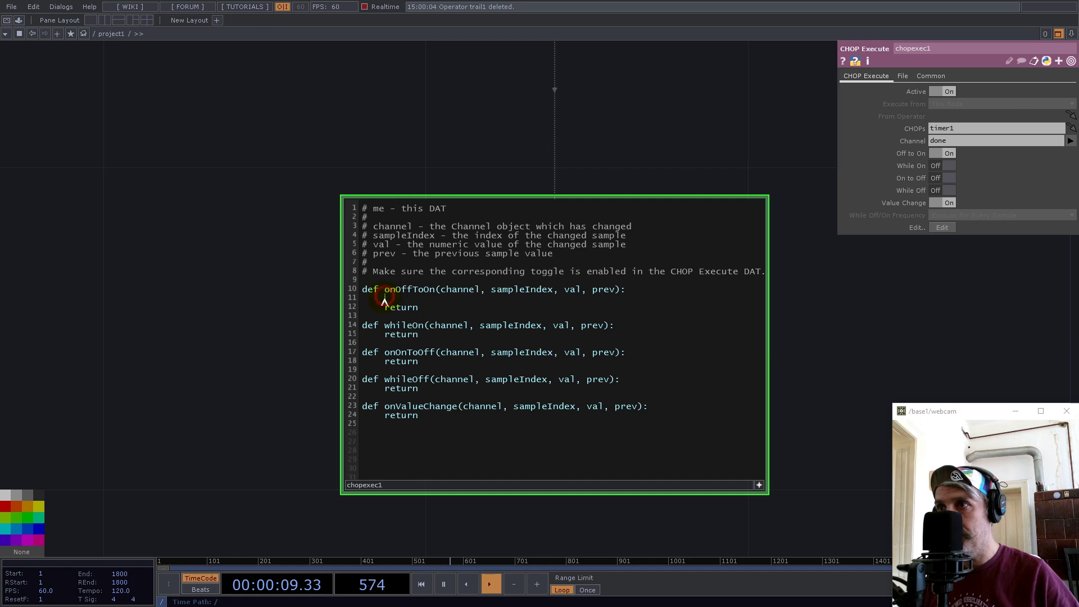
{"action": "type", "text": "op('feedback2').par.resetpulse.pulse()"}
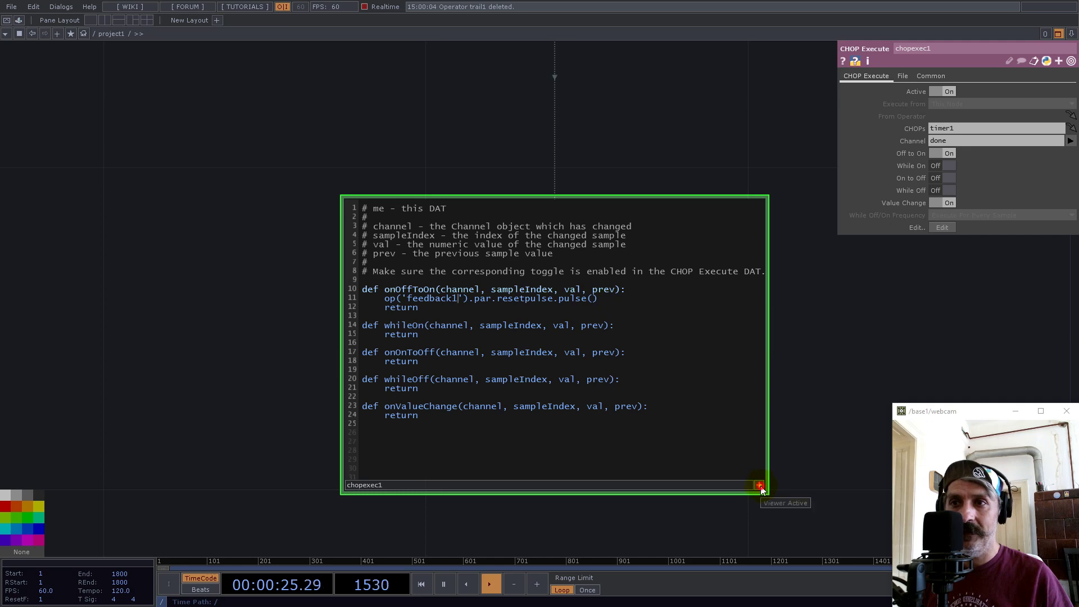
Step: Open button1's viewer in a floating window, enlarge it and place it clear of the node network
{"action": "scroll", "coordinate": [540, 371], "scroll_direction": "down", "scroll_amount": 10}
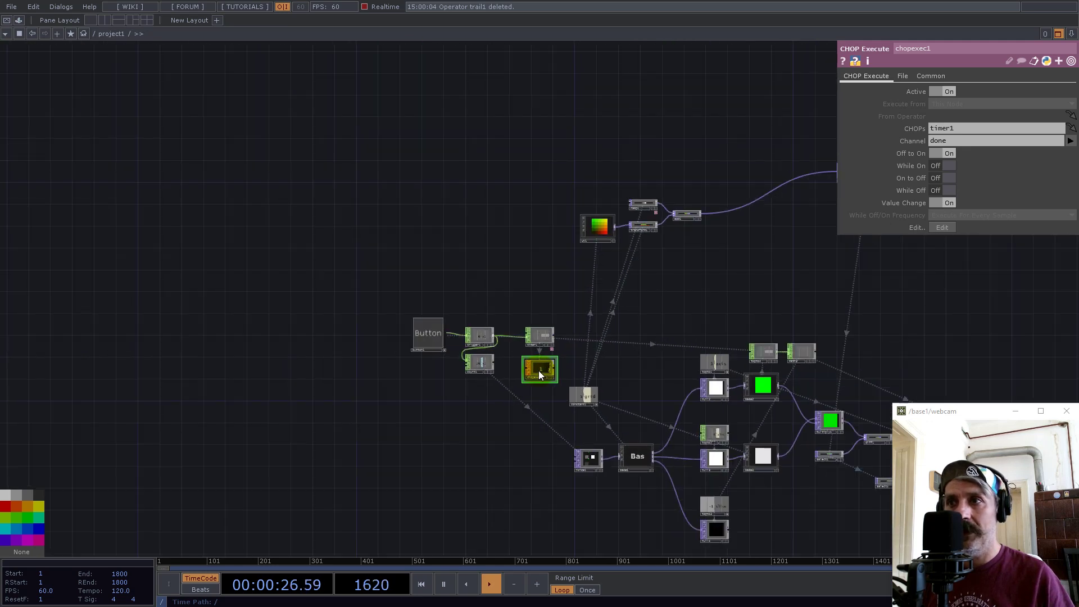
{"action": "right_click", "coordinate": [429, 349]}
{"action": "left_click", "coordinate": [449, 325]}
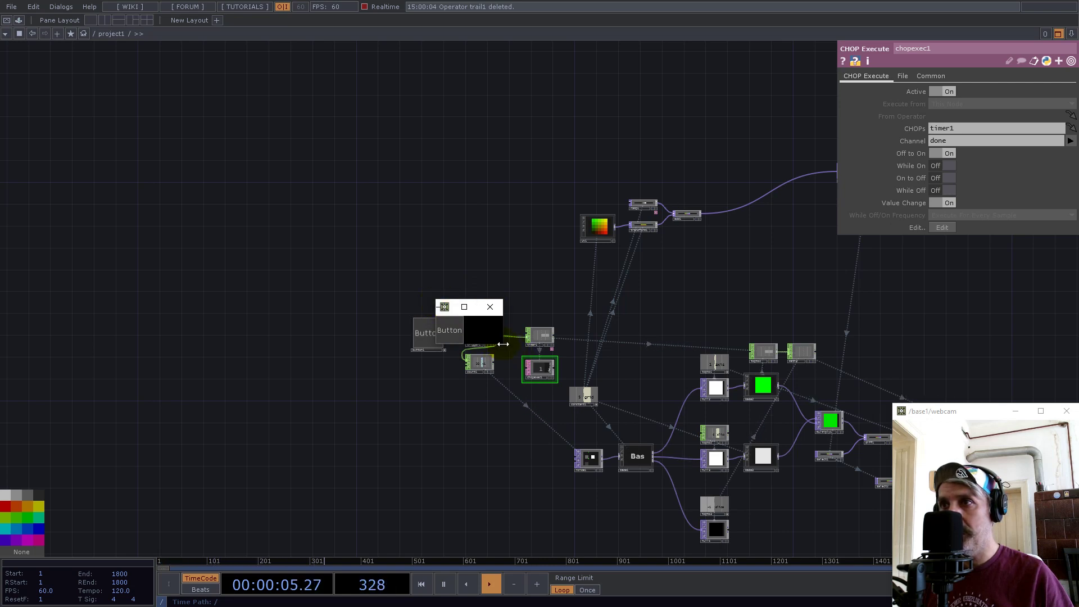
{"action": "left_click_drag", "start_coordinate": [502, 344], "coordinate": [585, 439]}
{"action": "left_click_drag", "start_coordinate": [477, 309], "coordinate": [229, 104]}
Step: Fire the floating button several times while examining how the grids in null5 and feedback1 react
{"action": "left_click_drag", "start_coordinate": [853, 295], "coordinate": [180, 275]}
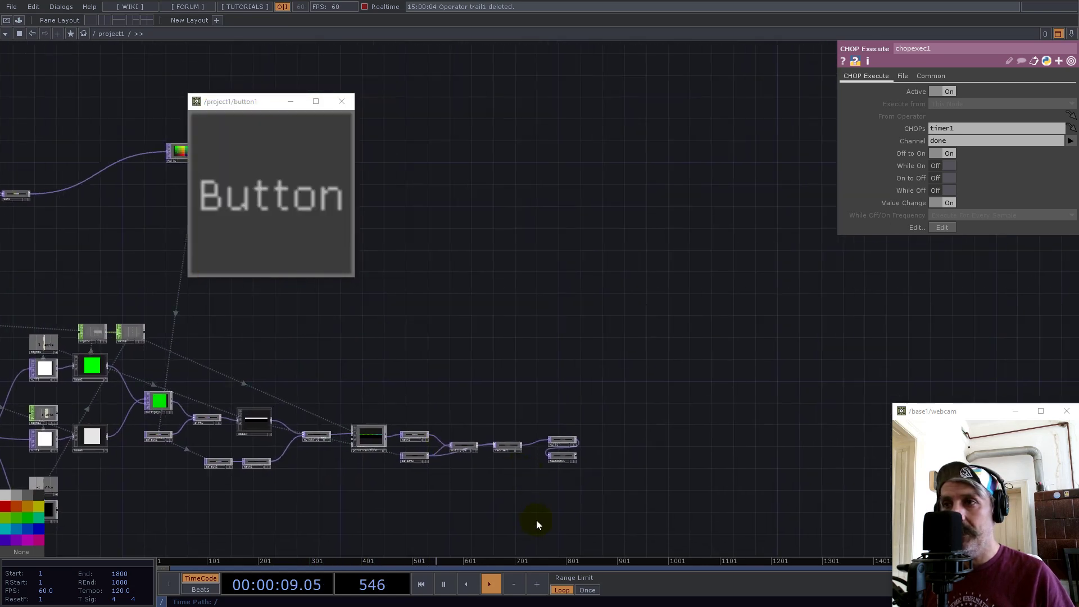
{"action": "scroll", "coordinate": [576, 457], "scroll_direction": "up", "scroll_amount": 8}
{"action": "left_click_drag", "start_coordinate": [613, 442], "coordinate": [817, 304]}
{"action": "left_click", "coordinate": [282, 207]}
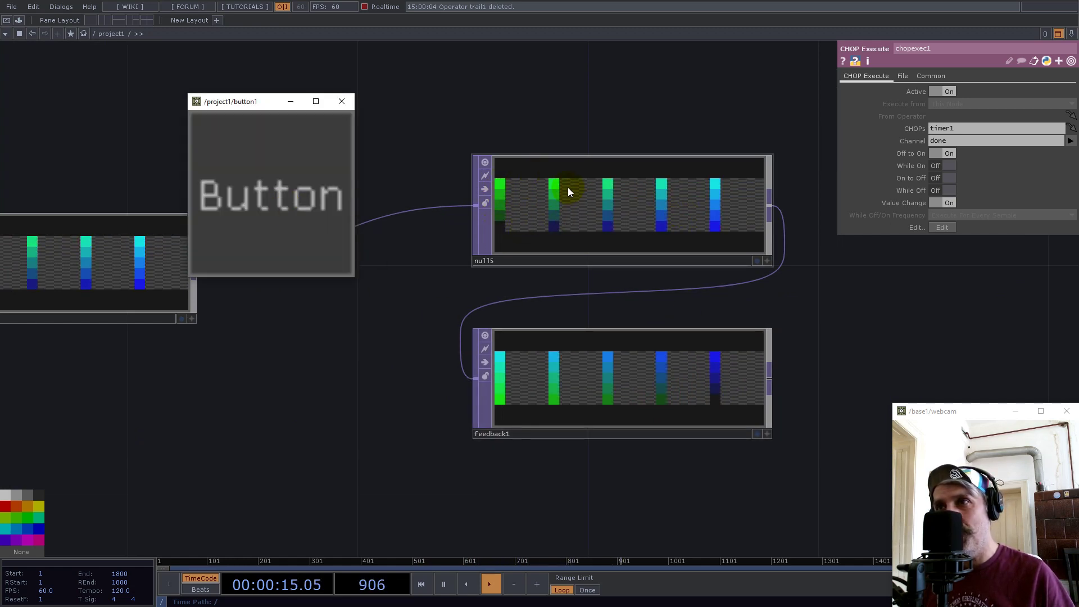
{"action": "scroll", "coordinate": [553, 125], "scroll_direction": "up", "scroll_amount": 2}
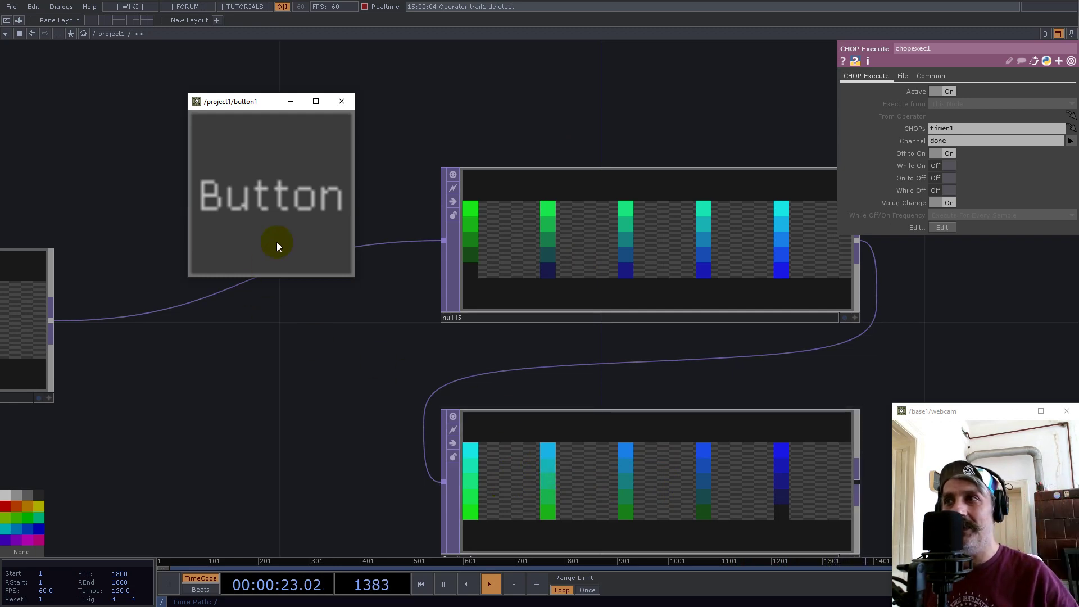
{"action": "left_click", "coordinate": [291, 194]}
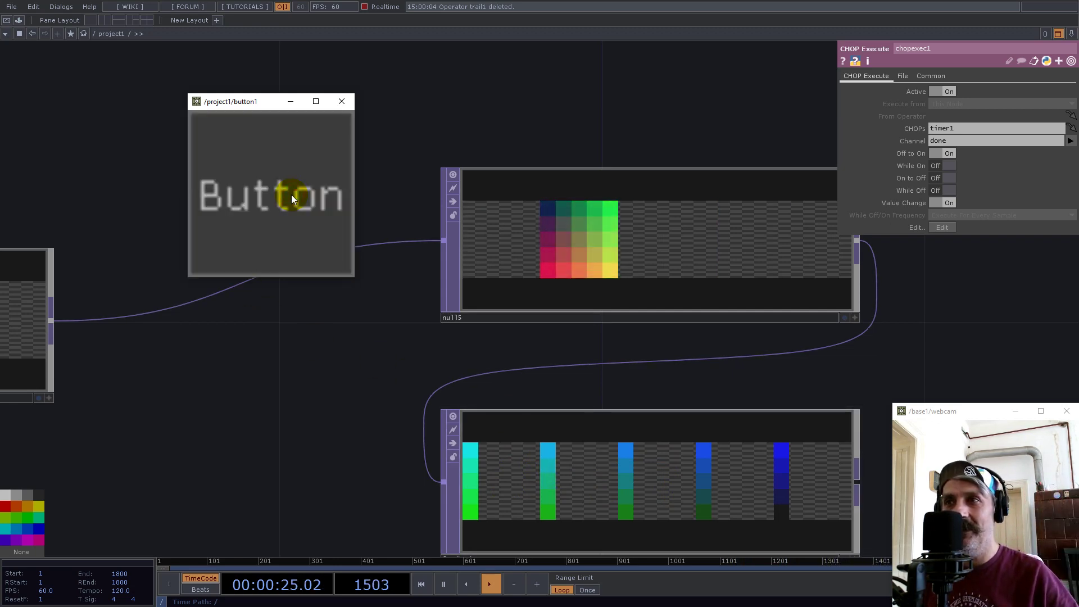
{"action": "left_click", "coordinate": [286, 190]}
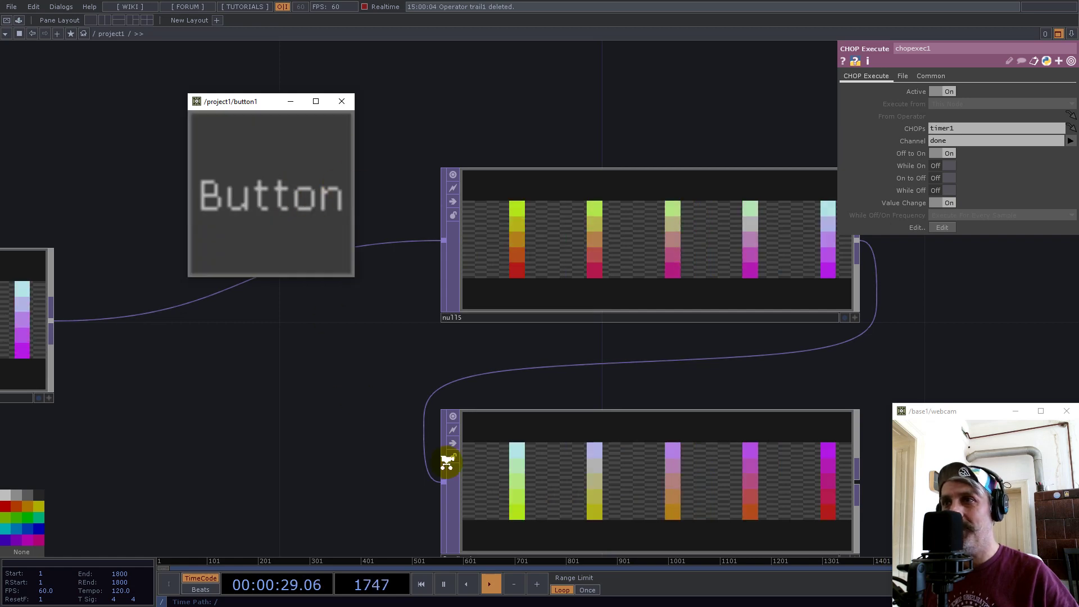
Step: Color the feedback1 node at the end of the network with the darkest grey
{"action": "scroll", "coordinate": [435, 458], "scroll_direction": "down", "scroll_amount": 5}
{"action": "scroll", "coordinate": [515, 409], "scroll_direction": "down", "scroll_amount": 4}
{"action": "scroll", "coordinate": [575, 436], "scroll_direction": "up", "scroll_amount": 4}
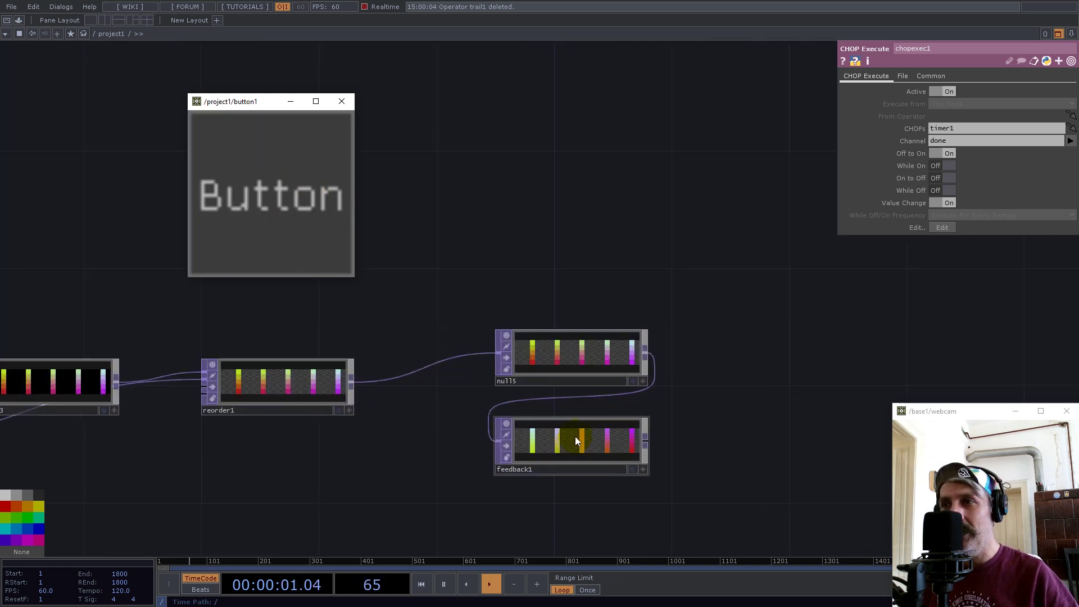
{"action": "left_click", "coordinate": [575, 437]}
{"action": "left_click", "coordinate": [41, 494]}
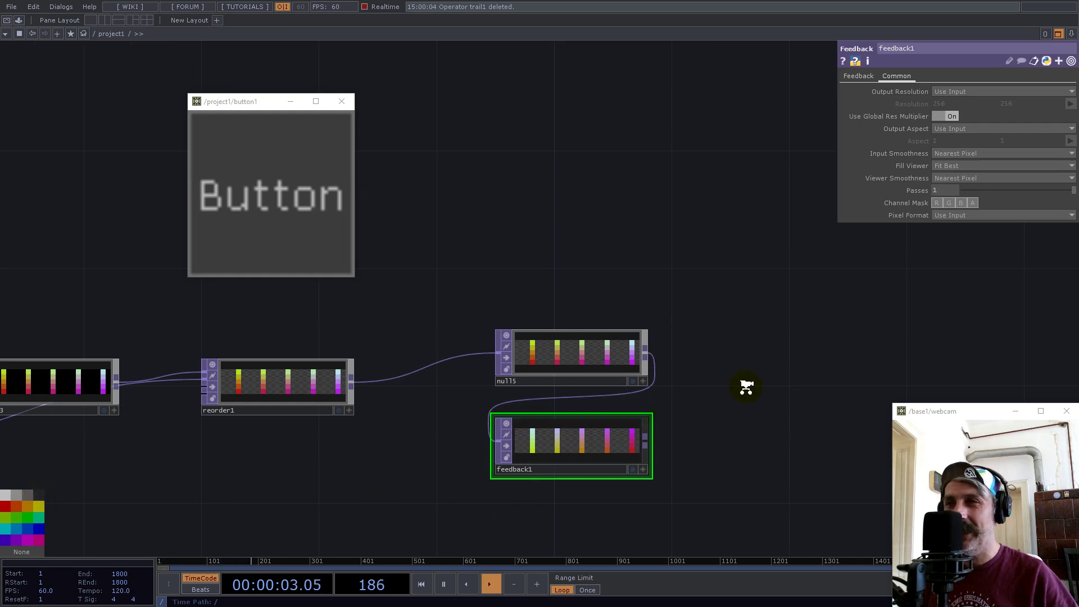
Step: Insert a Feedback TOP on the wire leaving add1 and line it up beside add1
{"action": "scroll", "coordinate": [746, 387], "scroll_direction": "down", "scroll_amount": 6}
{"action": "scroll", "coordinate": [770, 320], "scroll_direction": "up", "scroll_amount": 4}
{"action": "scroll", "coordinate": [640, 281], "scroll_direction": "up", "scroll_amount": 6}
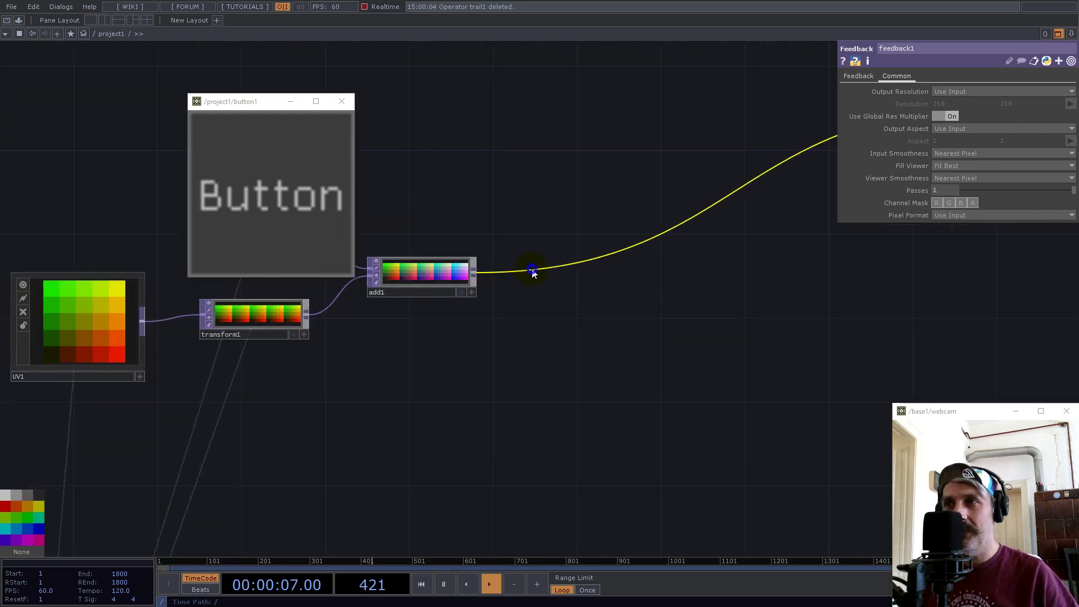
{"action": "right_click", "coordinate": [532, 273]}
{"action": "left_click", "coordinate": [548, 258]}
{"action": "type", "text": "fe"}
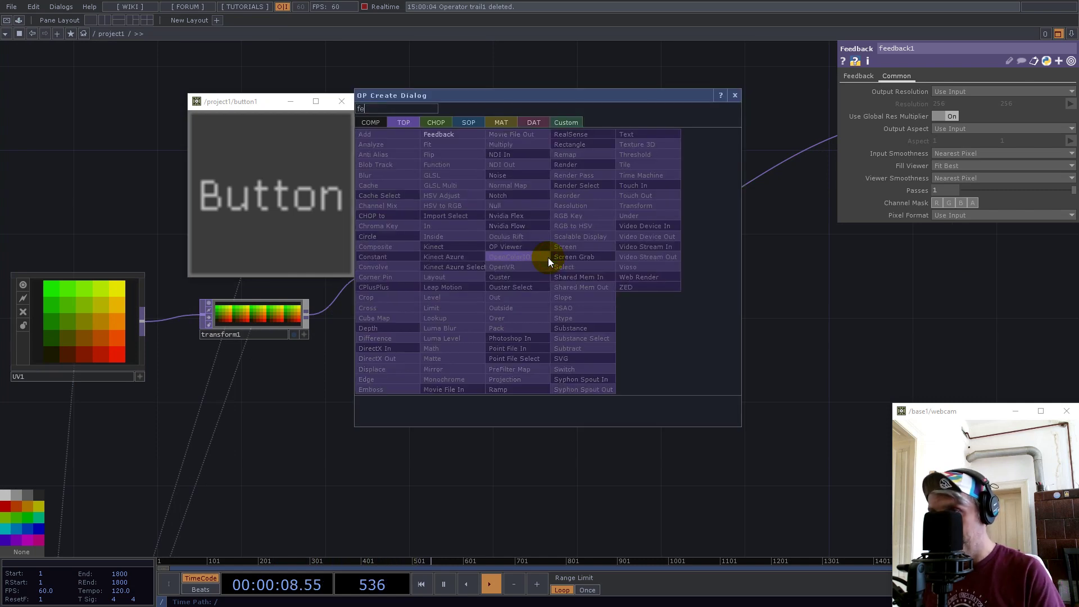
{"action": "left_click", "coordinate": [457, 137]}
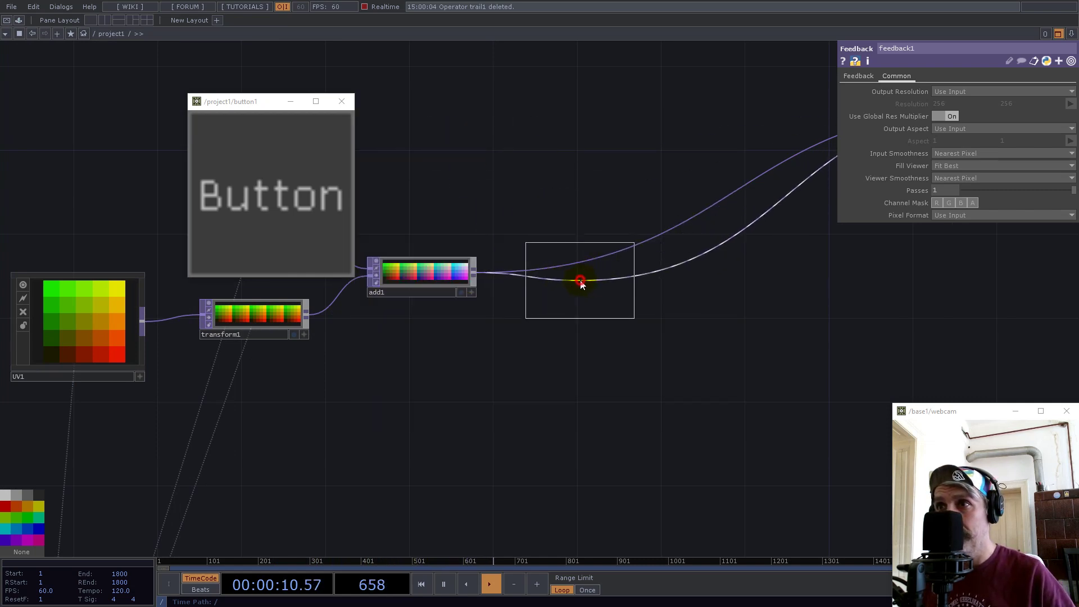
{"action": "left_click", "coordinate": [580, 284]}
{"action": "left_click_drag", "start_coordinate": [582, 296], "coordinate": [595, 274]}
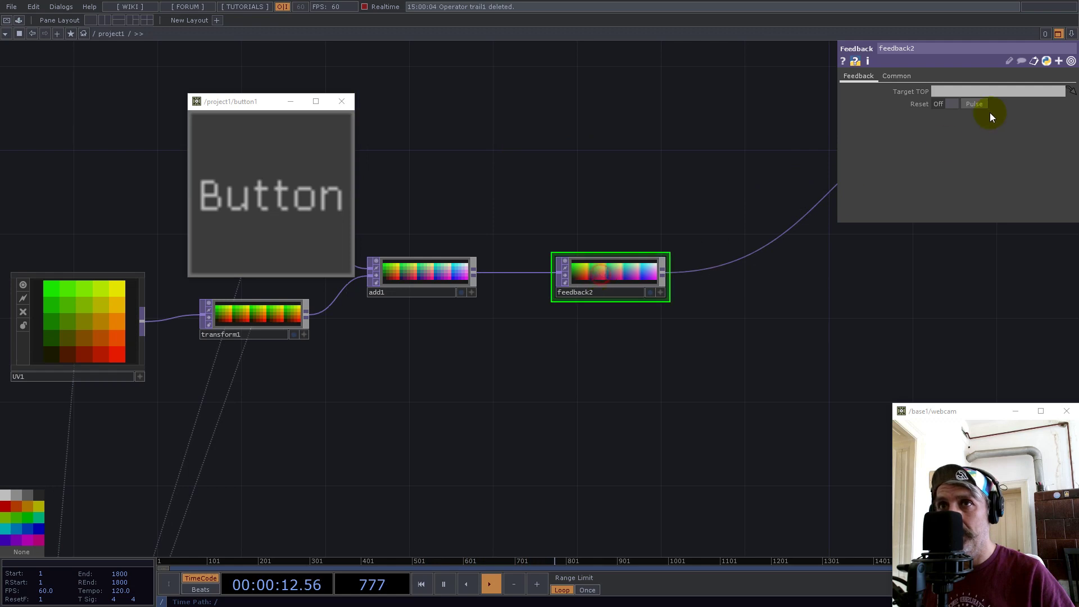
Step: Set feedback2's input and viewer smoothness to Nearest Pixel and color the node with the darkest grey
{"action": "left_click", "coordinate": [894, 76]}
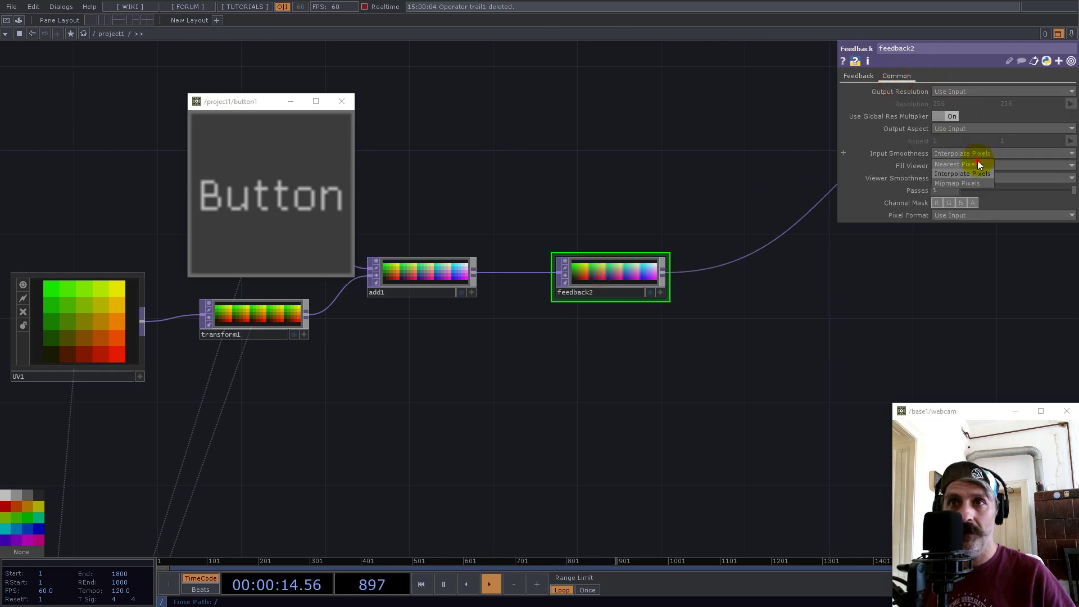
{"action": "left_click", "coordinate": [979, 177]}
{"action": "left_click", "coordinate": [979, 186]}
{"action": "left_click", "coordinate": [40, 495]}
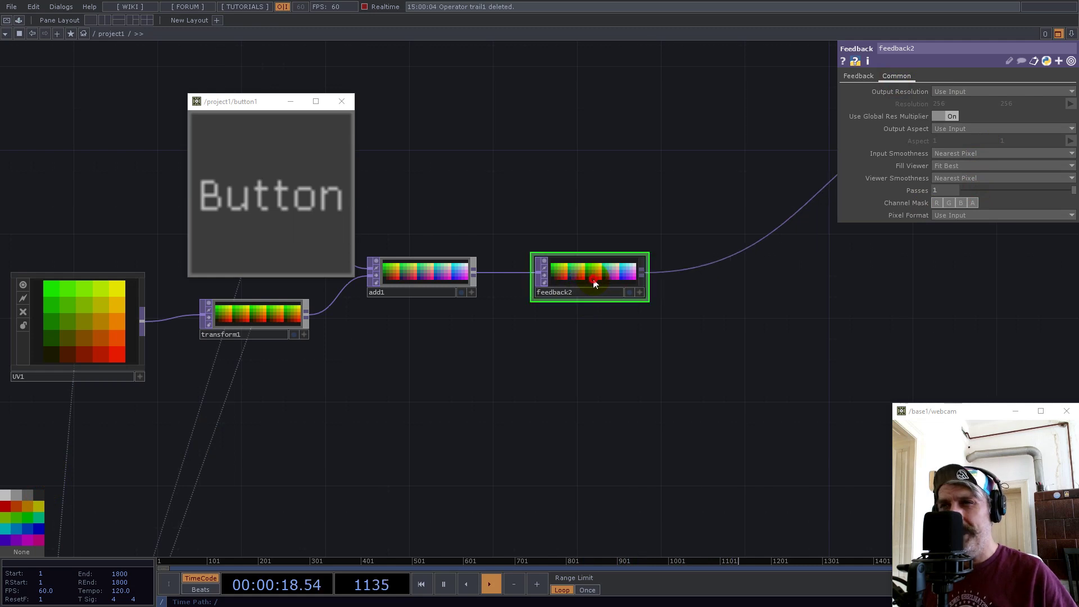
Step: Create a Keyboard In CHOP and place it directly beneath feedback2
{"action": "double_click", "coordinate": [570, 353]}
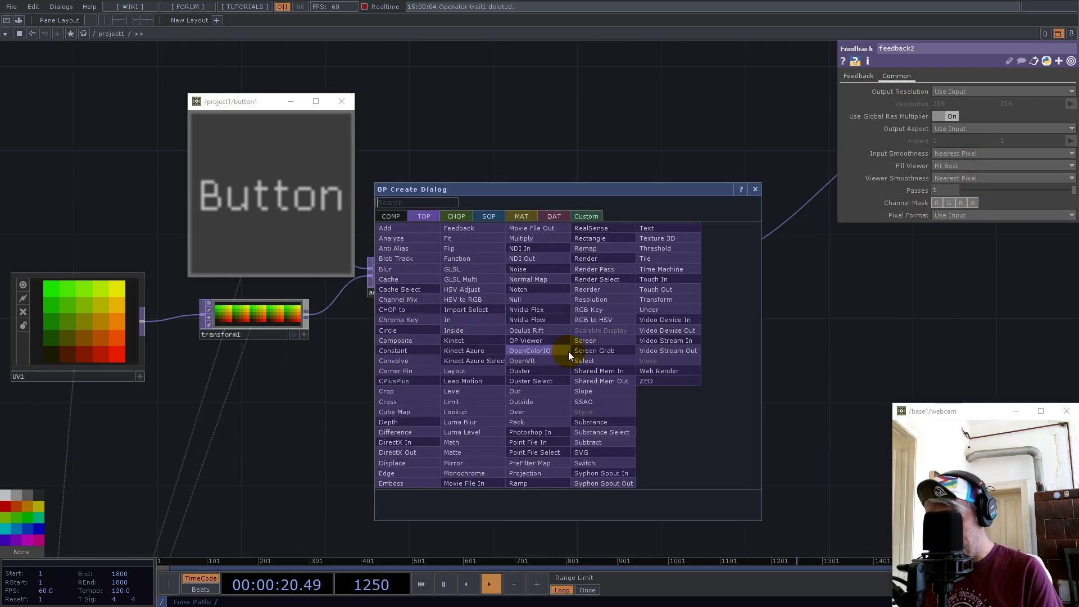
{"action": "left_click", "coordinate": [456, 216]}
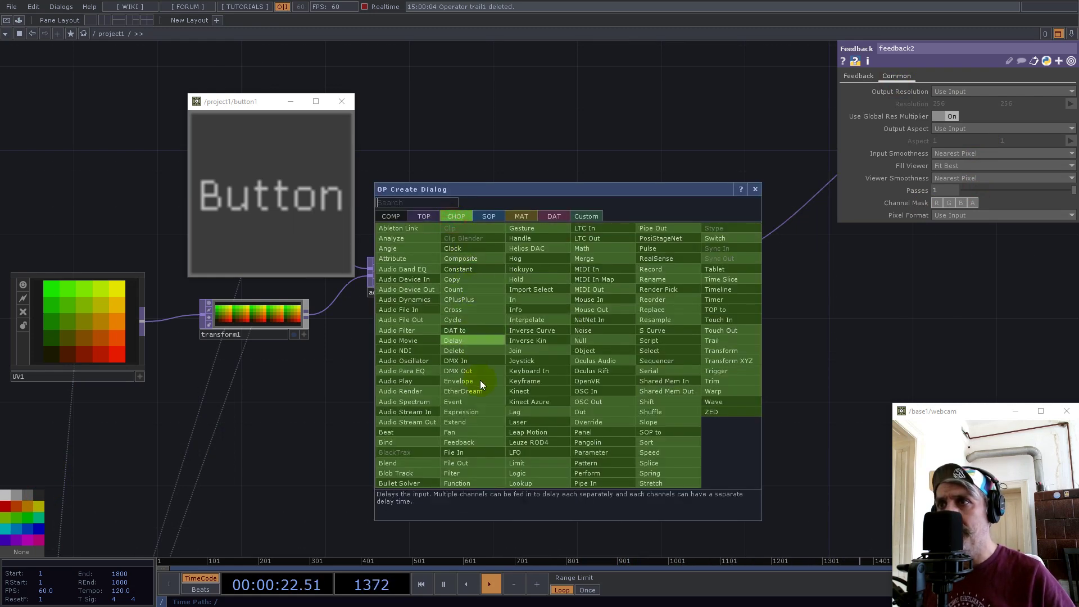
{"action": "left_click", "coordinate": [529, 371]}
{"action": "left_click", "coordinate": [590, 365]}
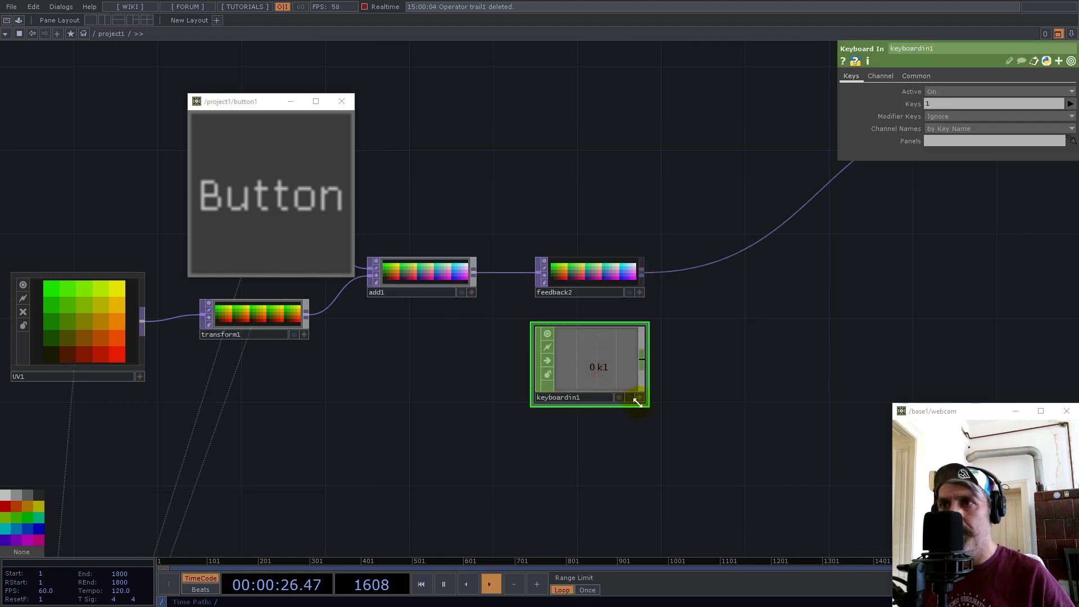
Step: Export the Keyboard In CHOP's k1 channel to the Reset parameter of feedback2
{"action": "left_click_drag", "start_coordinate": [588, 369], "coordinate": [949, 105]}
{"action": "left_click", "coordinate": [951, 103]}
{"action": "left_click_drag", "start_coordinate": [588, 365], "coordinate": [959, 143]}
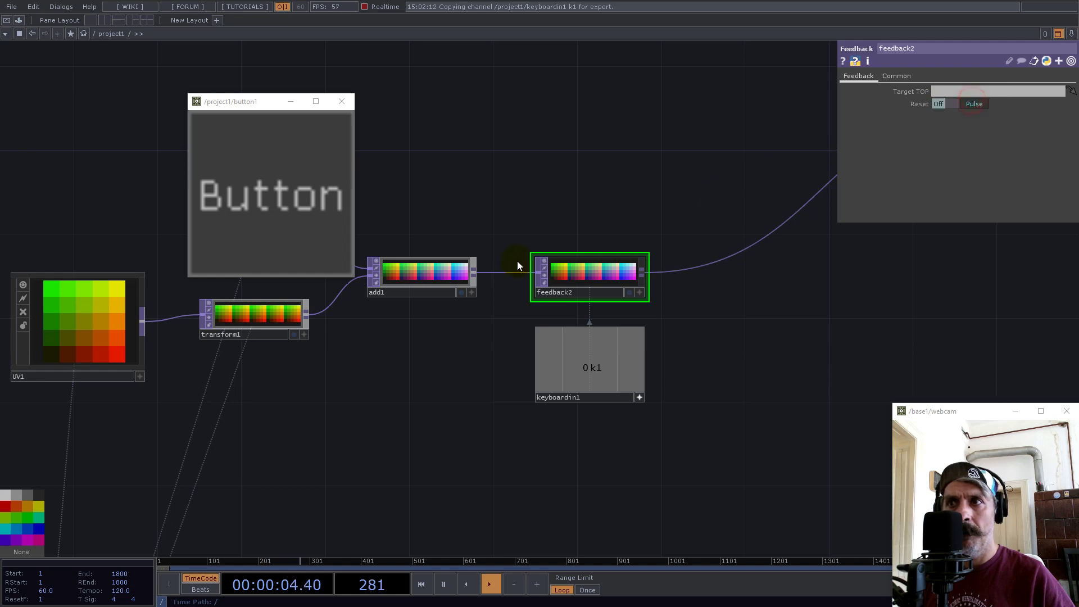
Step: Export the Keyboard In CHOP's k1 channel to the Reset parameter of feedback1 as well
{"action": "scroll", "coordinate": [506, 269], "scroll_direction": "down", "scroll_amount": 5}
{"action": "left_click_drag", "start_coordinate": [875, 372], "coordinate": [598, 266]}
{"action": "scroll", "coordinate": [775, 436], "scroll_direction": "up", "scroll_amount": 6}
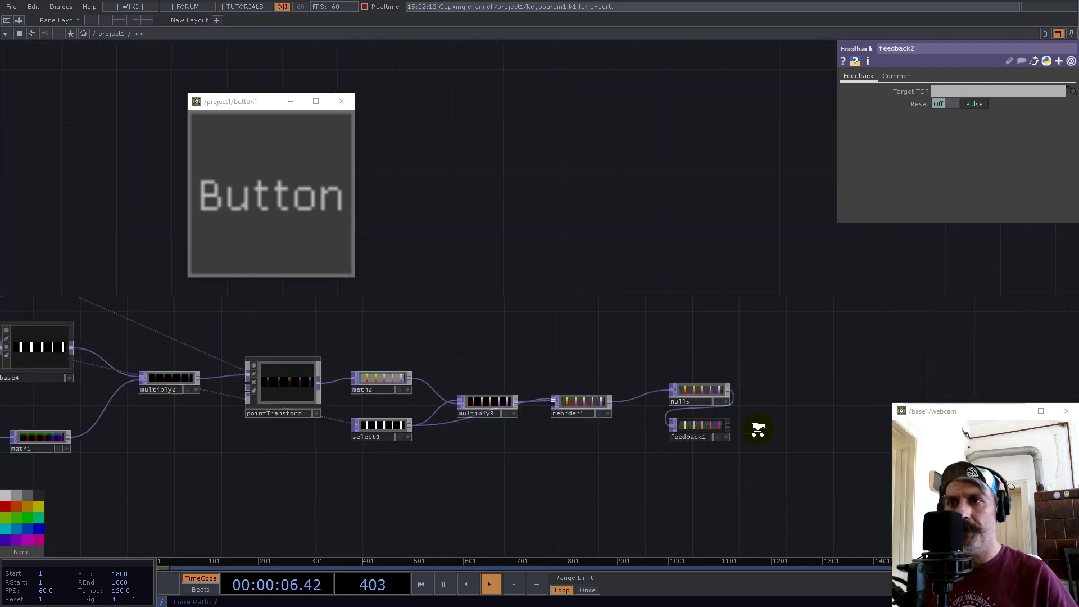
{"action": "left_click_drag", "start_coordinate": [776, 436], "coordinate": [598, 427]}
{"action": "scroll", "coordinate": [597, 428], "scroll_direction": "up", "scroll_amount": 2}
{"action": "left_click", "coordinate": [502, 427]}
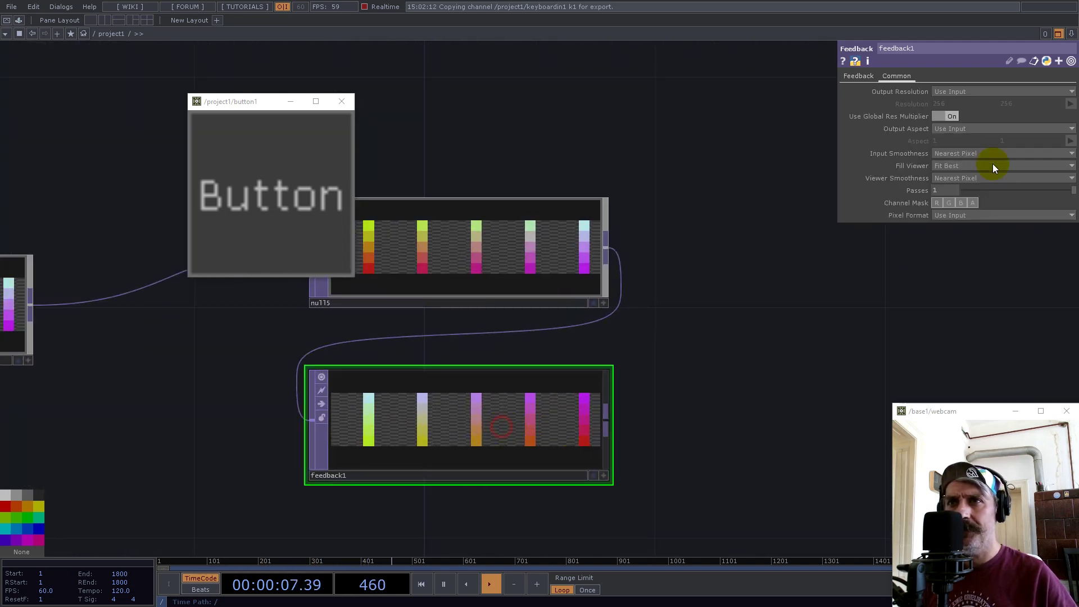
{"action": "left_click", "coordinate": [863, 76]}
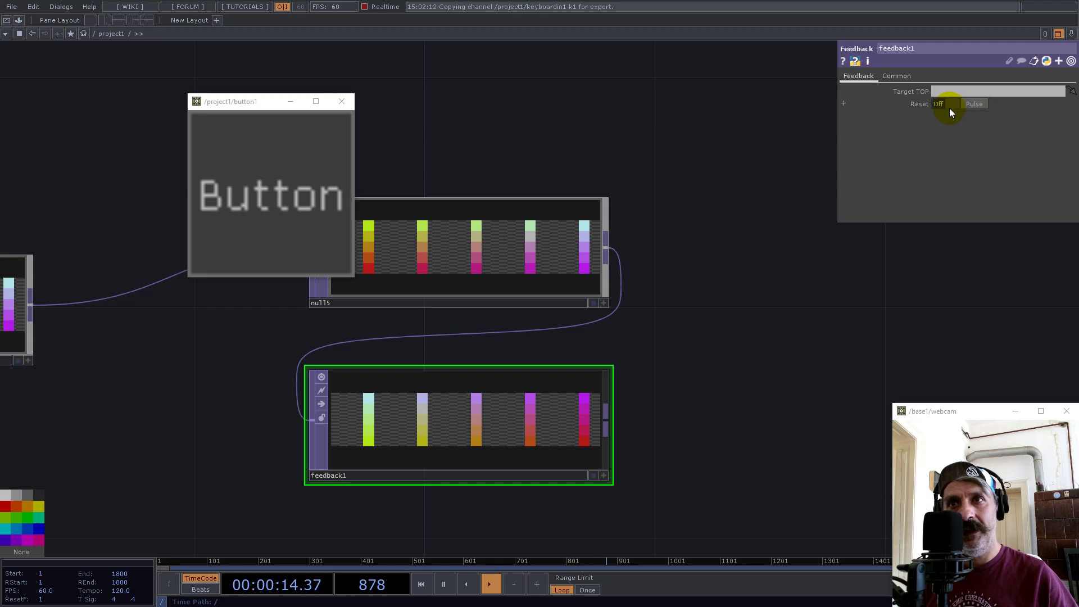
{"action": "scroll", "coordinate": [860, 294], "scroll_direction": "down", "scroll_amount": 10}
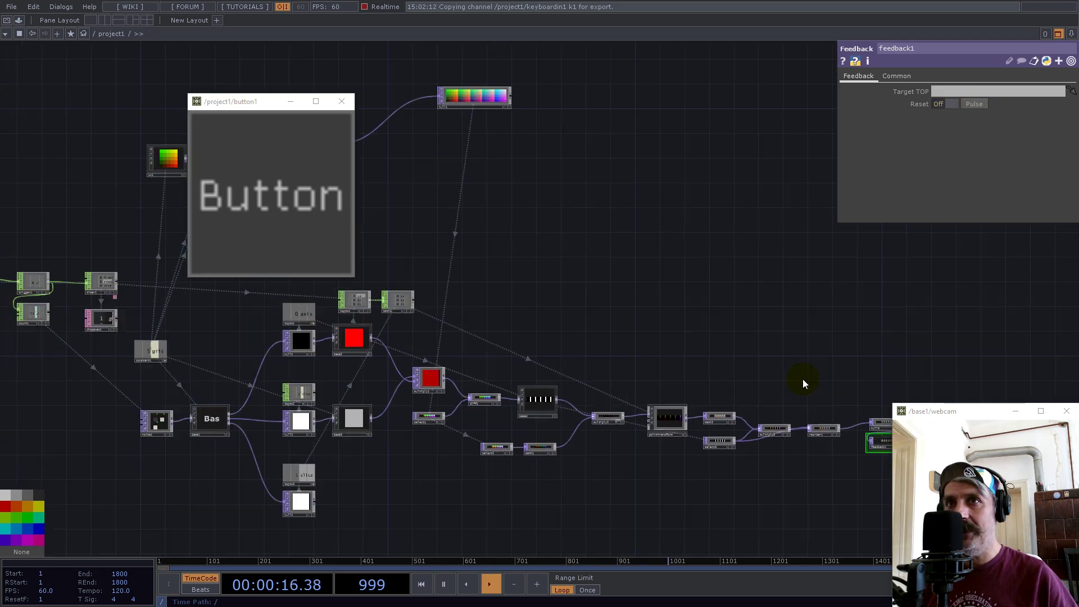
{"action": "scroll", "coordinate": [803, 378], "scroll_direction": "down", "scroll_amount": 1}
{"action": "scroll", "coordinate": [379, 209], "scroll_direction": "up", "scroll_amount": 8}
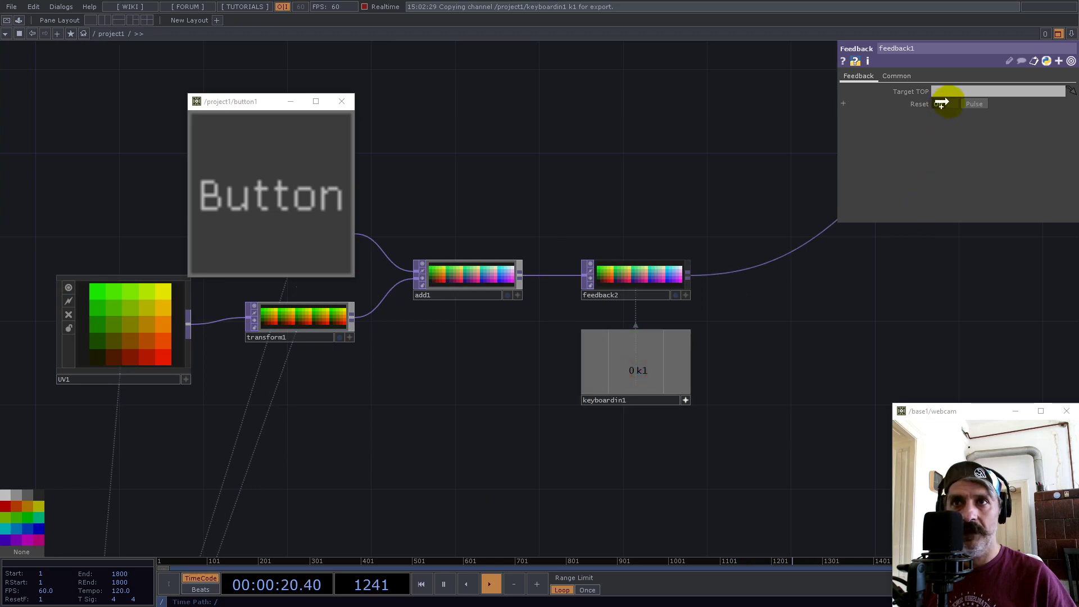
{"action": "left_click_drag", "start_coordinate": [950, 106], "coordinate": [950, 104]}
{"action": "left_click", "coordinate": [951, 103]}
Step: Create a Select TOP in the empty area above feedback2
{"action": "left_click_drag", "start_coordinate": [863, 370], "coordinate": [528, 298]}
{"action": "scroll", "coordinate": [525, 296], "scroll_direction": "down", "scroll_amount": 8}
{"action": "scroll", "coordinate": [590, 309], "scroll_direction": "down", "scroll_amount": 2}
{"action": "scroll", "coordinate": [605, 366], "scroll_direction": "up", "scroll_amount": 10}
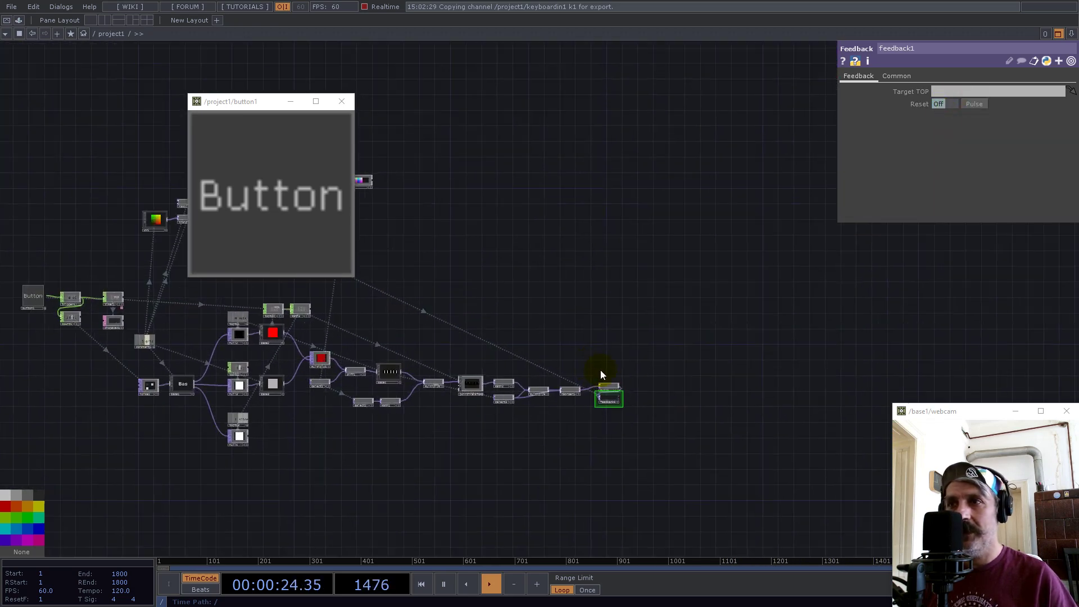
{"action": "scroll", "coordinate": [650, 311], "scroll_direction": "down", "scroll_amount": 8}
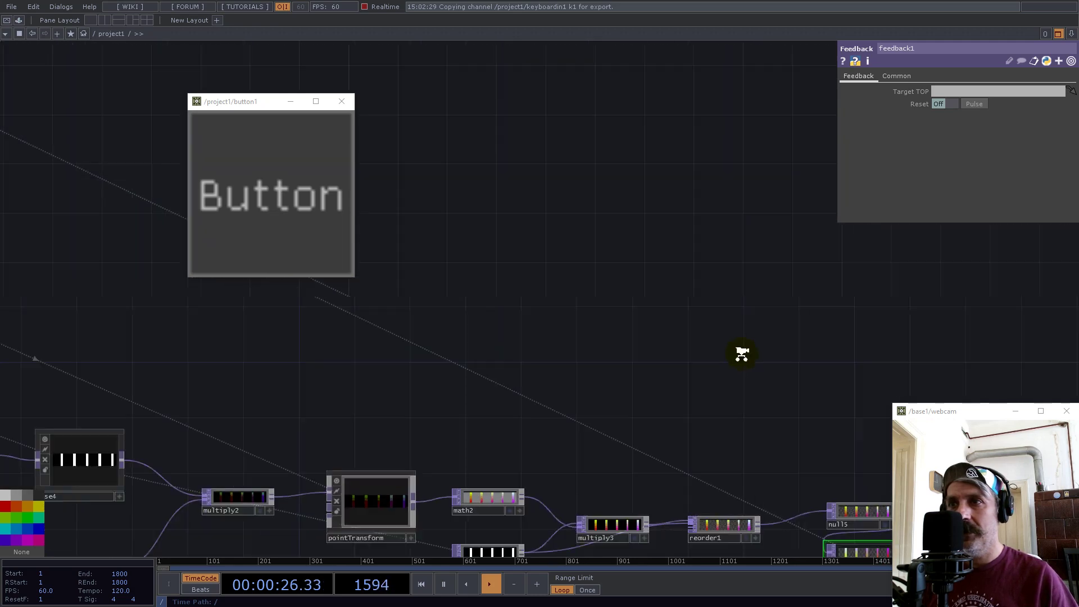
{"action": "left_click_drag", "start_coordinate": [656, 306], "coordinate": [692, 361]}
{"action": "left_click_drag", "start_coordinate": [427, 265], "coordinate": [636, 327]}
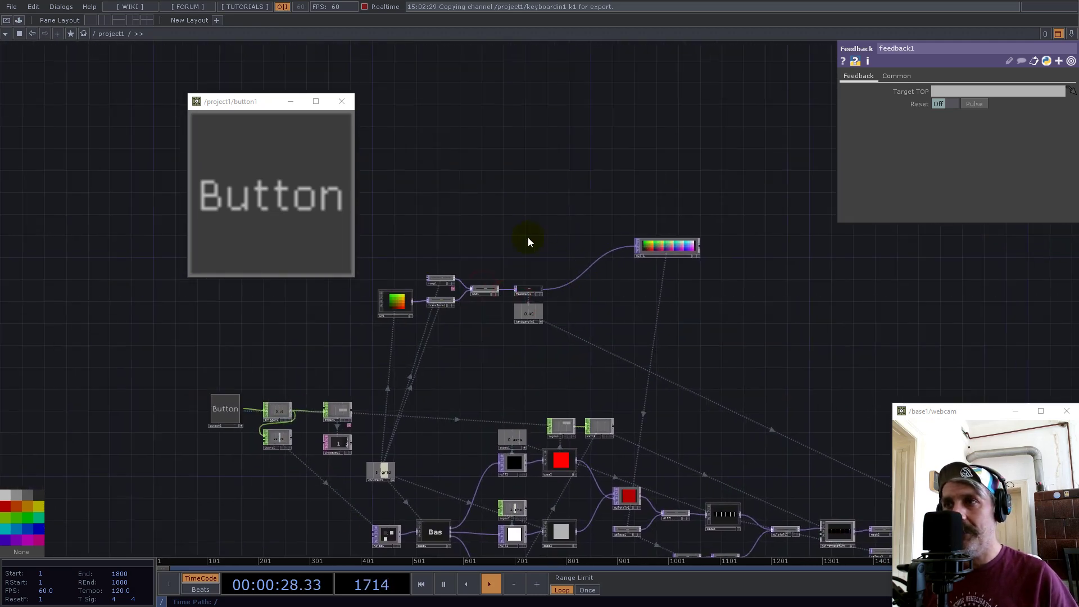
{"action": "double_click", "coordinate": [514, 228]}
{"action": "type", "text": "sel"}
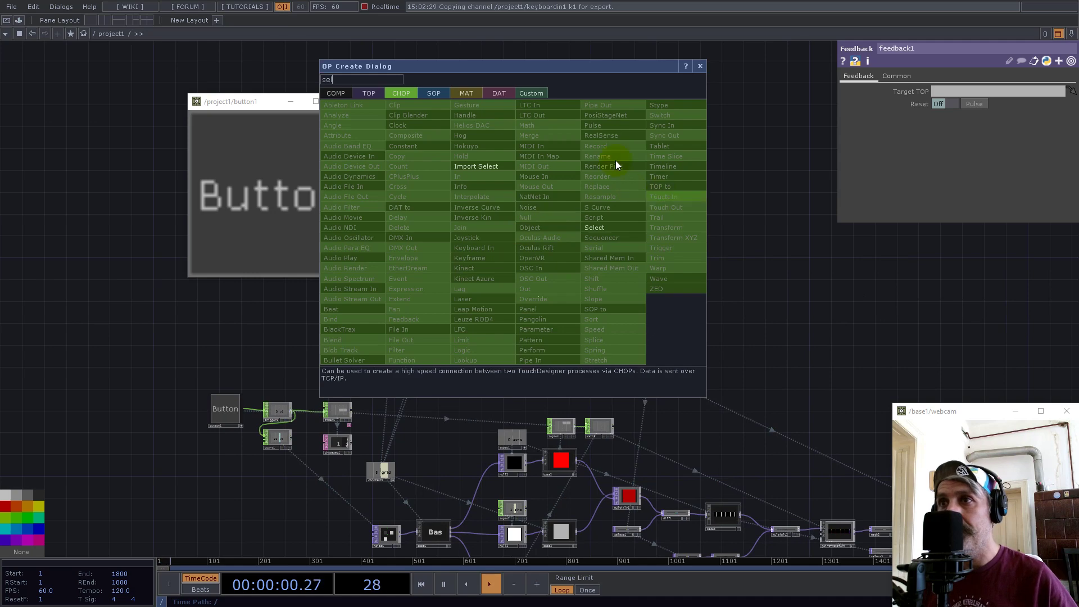
{"action": "left_click", "coordinate": [369, 93]}
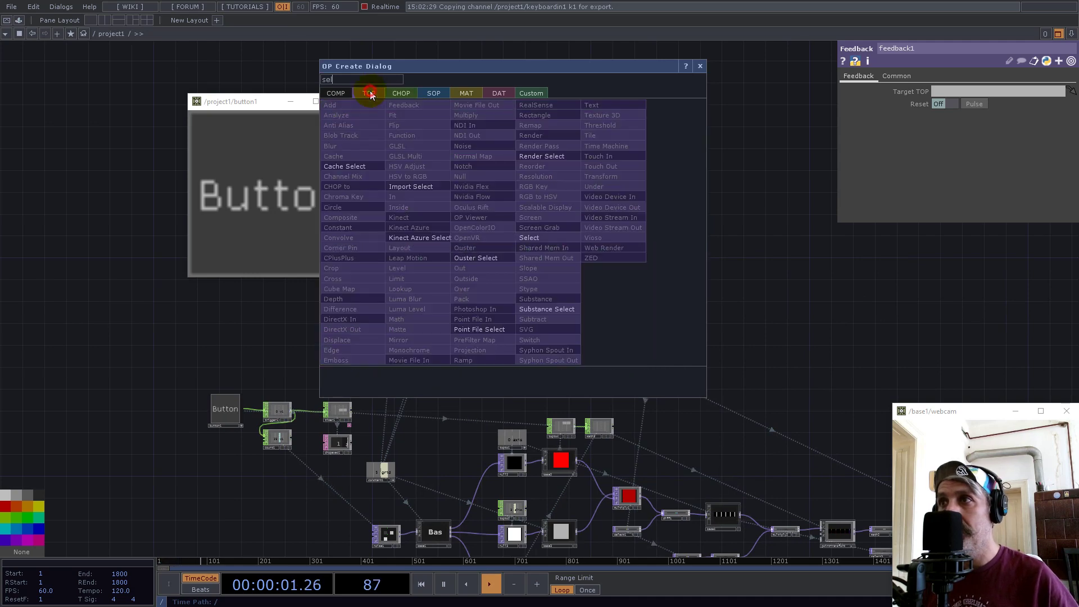
{"action": "left_click", "coordinate": [528, 235]}
{"action": "left_click", "coordinate": [513, 246]}
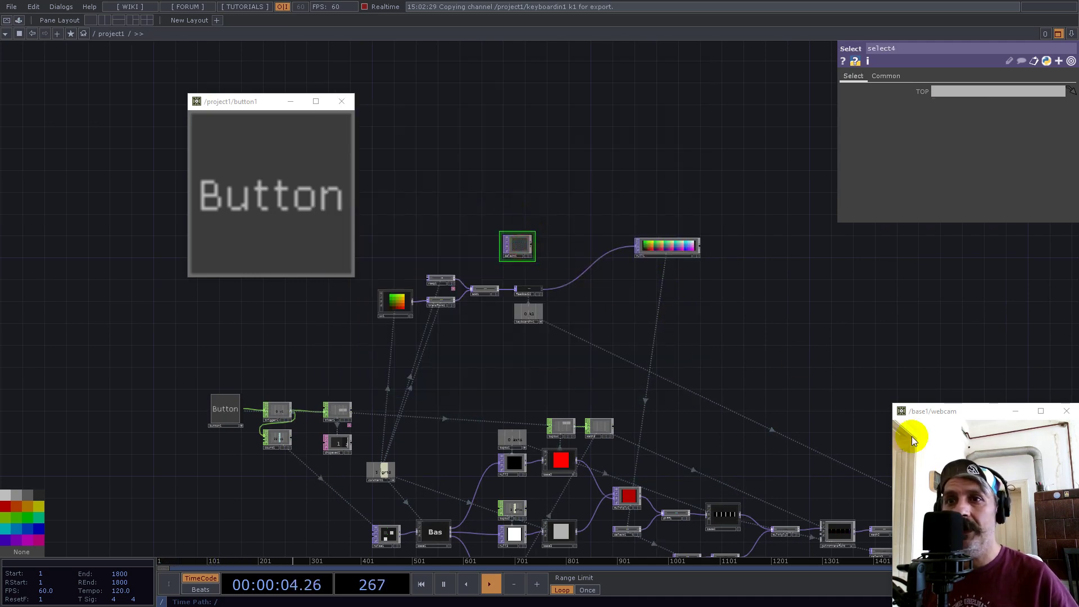
Step: Set the new Select TOP's source to feedback1 and place the compacted node directly above feedback2
{"action": "left_click_drag", "start_coordinate": [897, 398], "coordinate": [595, 339]}
{"action": "scroll", "coordinate": [618, 365], "scroll_direction": "down", "scroll_amount": 3}
{"action": "scroll", "coordinate": [668, 424], "scroll_direction": "up", "scroll_amount": 5}
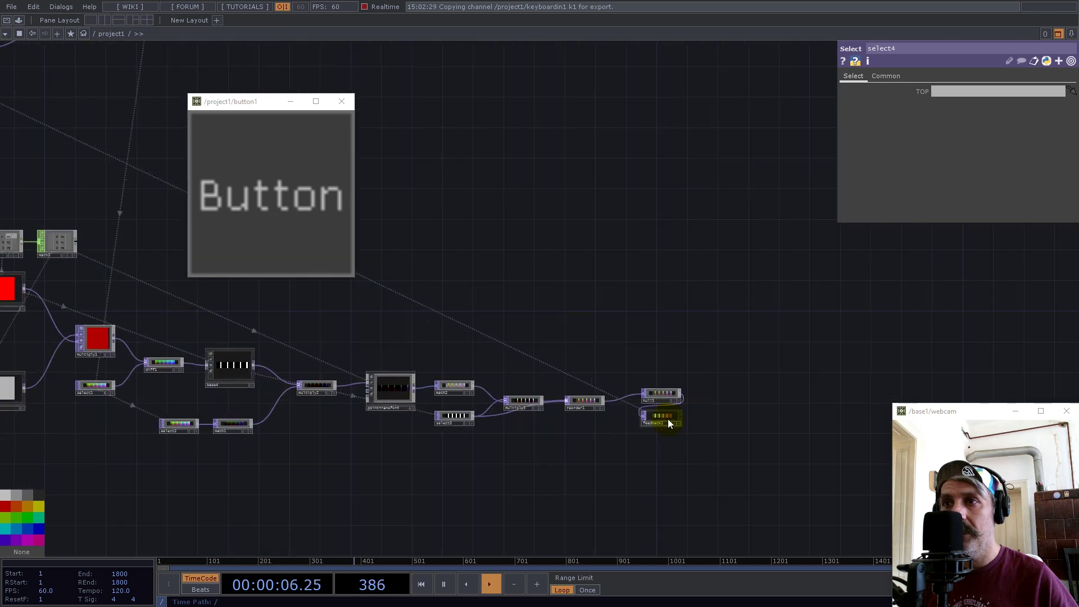
{"action": "scroll", "coordinate": [647, 376], "scroll_direction": "up", "scroll_amount": 3}
{"action": "left_click_drag", "start_coordinate": [688, 457], "coordinate": [950, 91]}
{"action": "scroll", "coordinate": [827, 396], "scroll_direction": "down", "scroll_amount": 5}
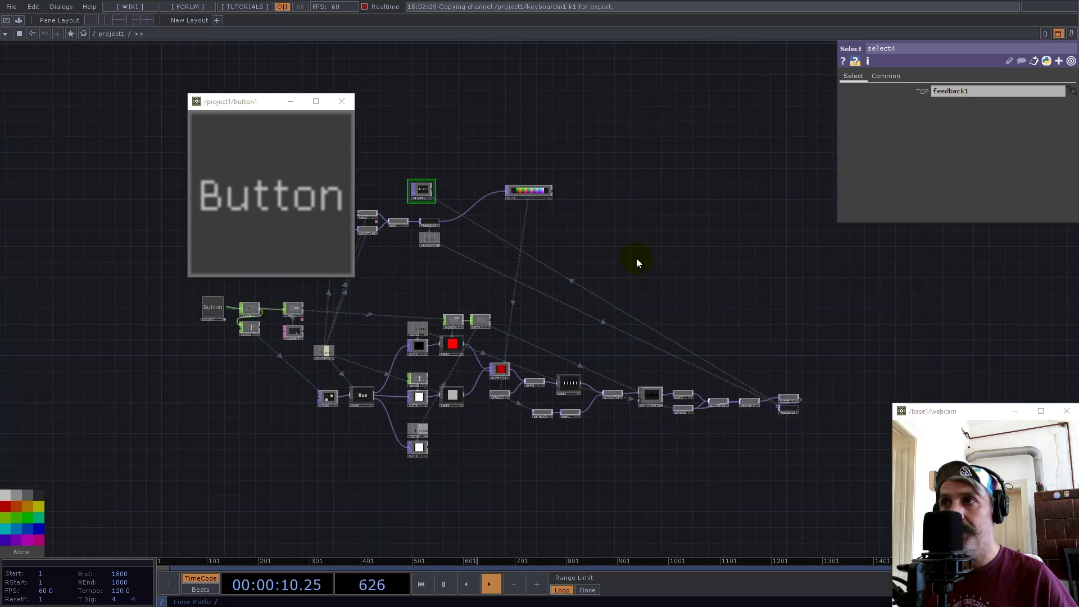
{"action": "scroll", "coordinate": [433, 158], "scroll_direction": "up", "scroll_amount": 5}
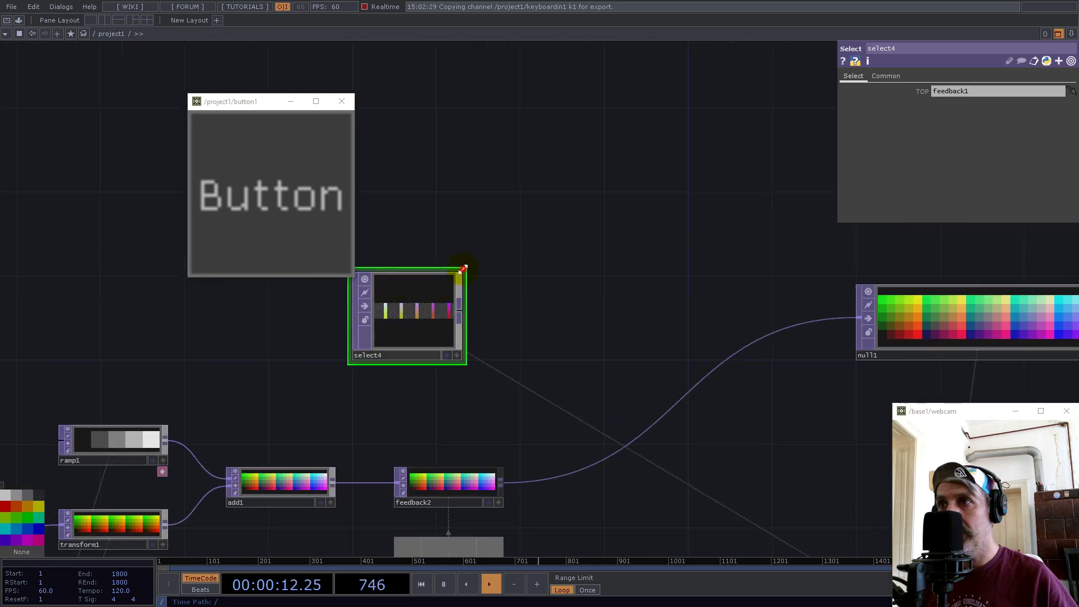
{"action": "left_click_drag", "start_coordinate": [411, 342], "coordinate": [453, 385]}
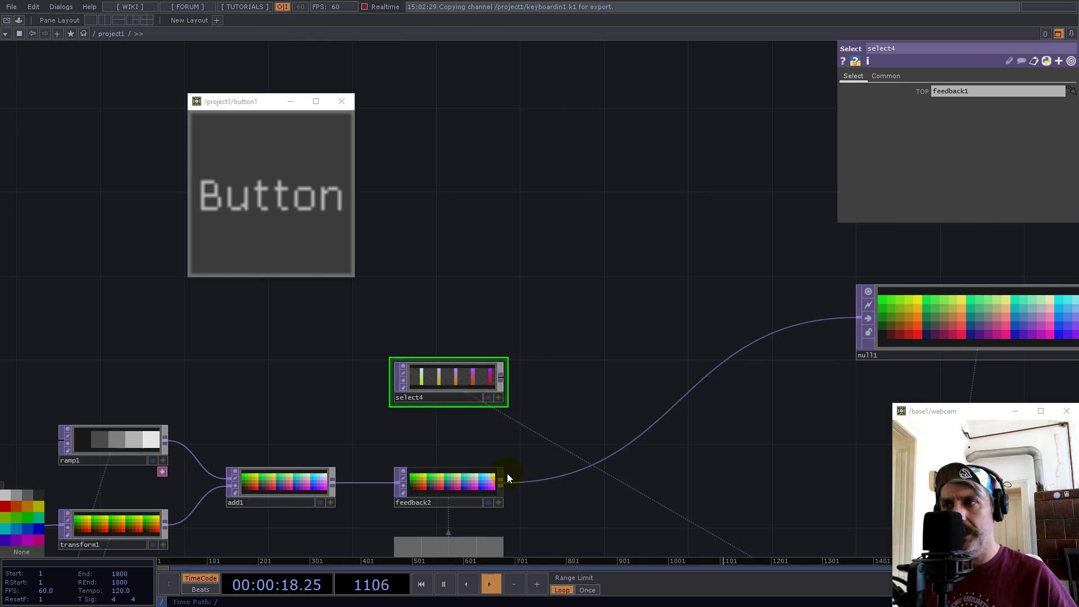
Step: Add an Over TOP after select4 and wire feedback2 into its second input
{"action": "right_click", "coordinate": [507, 376]}
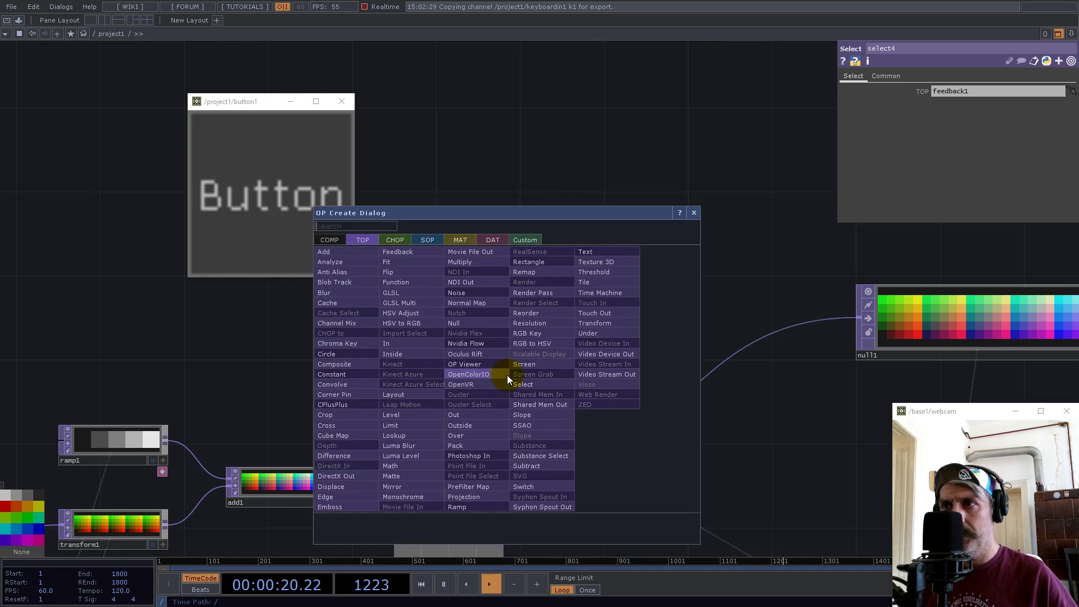
{"action": "type", "text": "ove4r"}
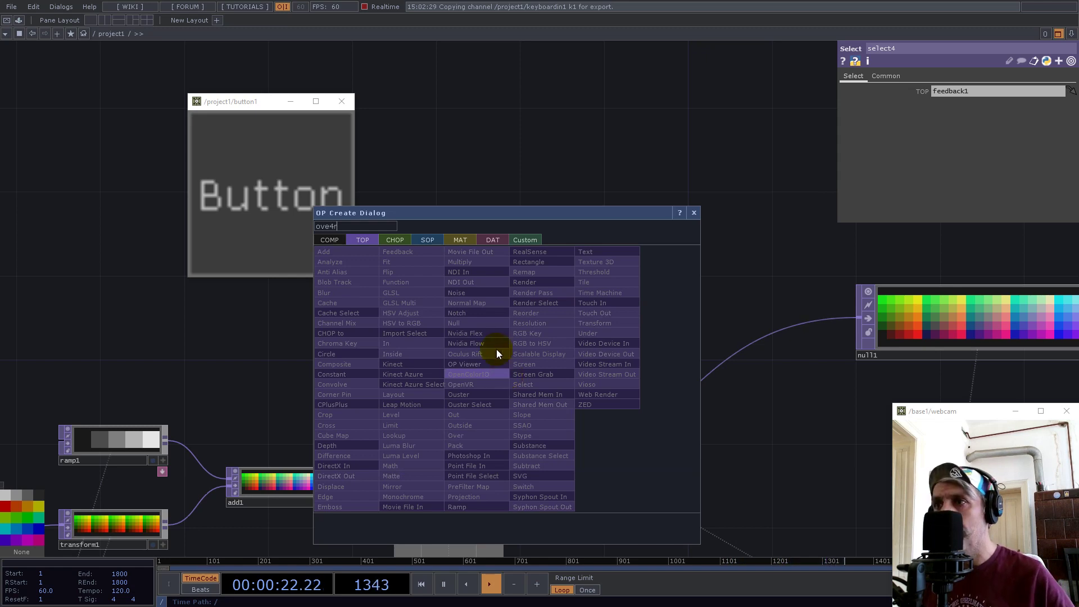
{"action": "key", "text": "BackSpace"}
{"action": "key", "text": "BackSpace"}
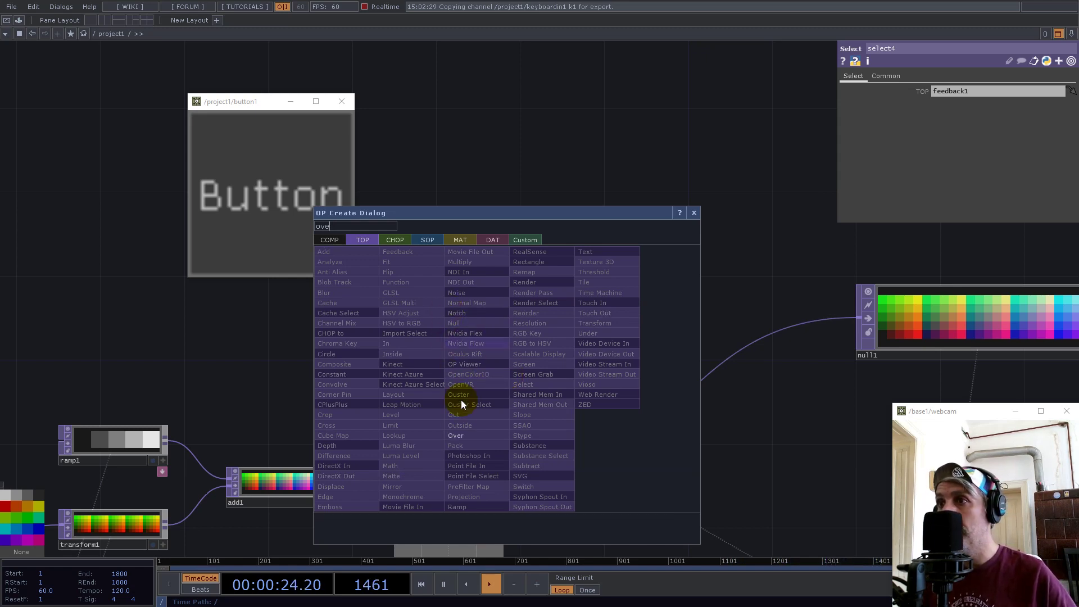
{"action": "left_click", "coordinate": [461, 437]}
{"action": "left_click", "coordinate": [619, 393]}
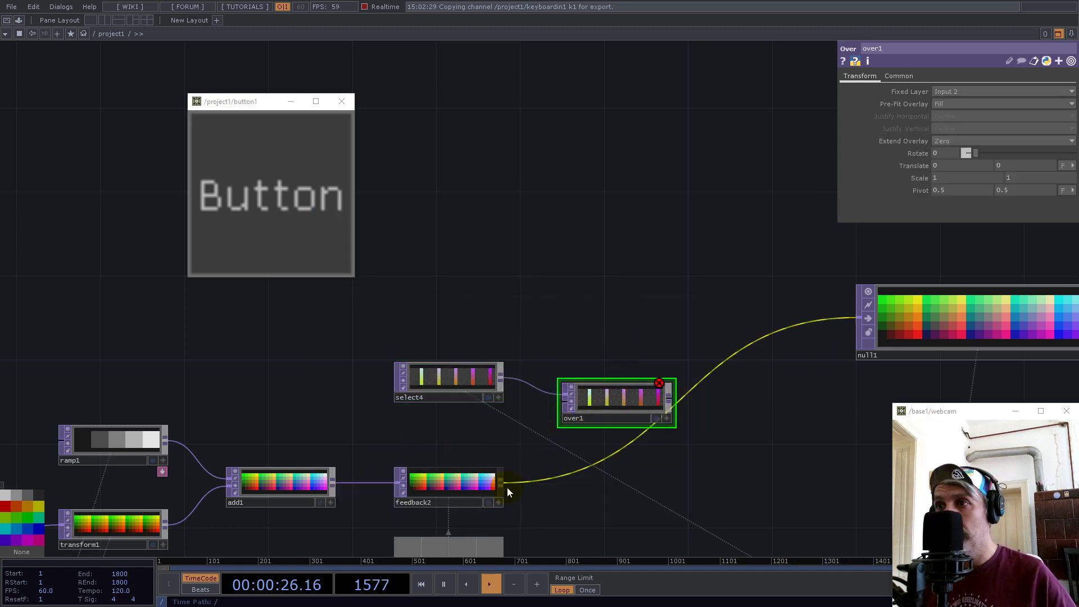
{"action": "scroll", "coordinate": [610, 398], "scroll_direction": "up", "scroll_amount": 5}
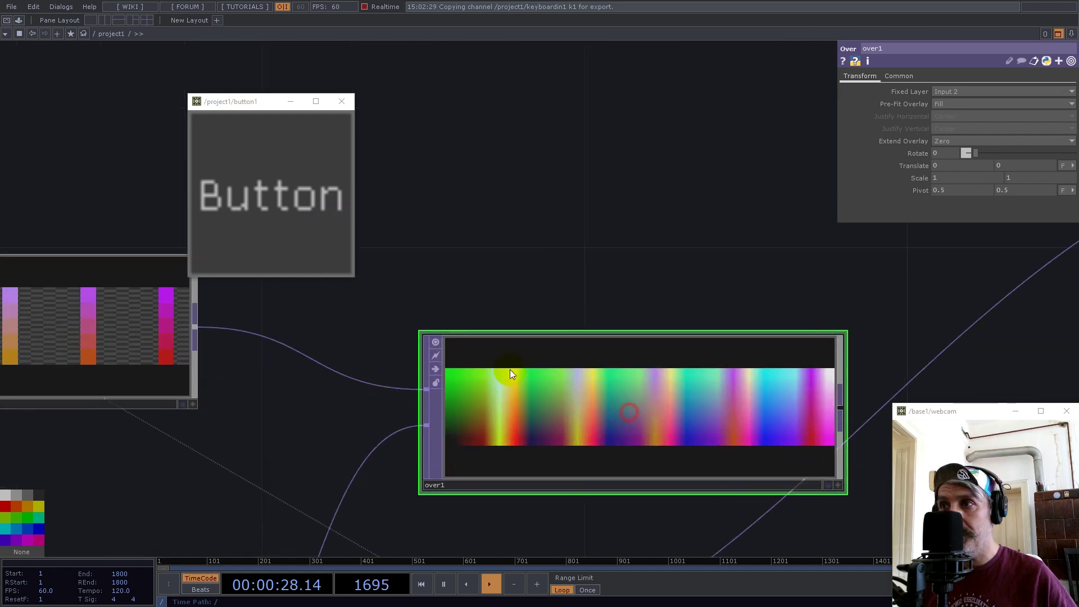
Step: Set both input smoothness and viewer smoothness of over1 to Nearest Pixel
{"action": "left_click", "coordinate": [899, 76]}
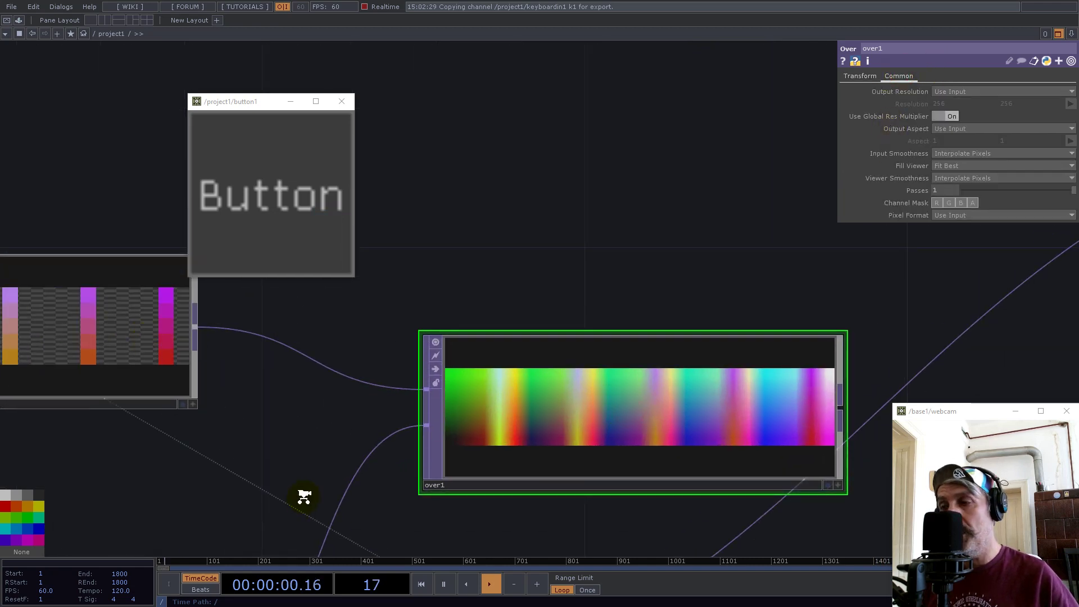
{"action": "scroll", "coordinate": [287, 512], "scroll_direction": "down", "scroll_amount": 5}
{"action": "left_click_drag", "start_coordinate": [260, 516], "coordinate": [345, 417]}
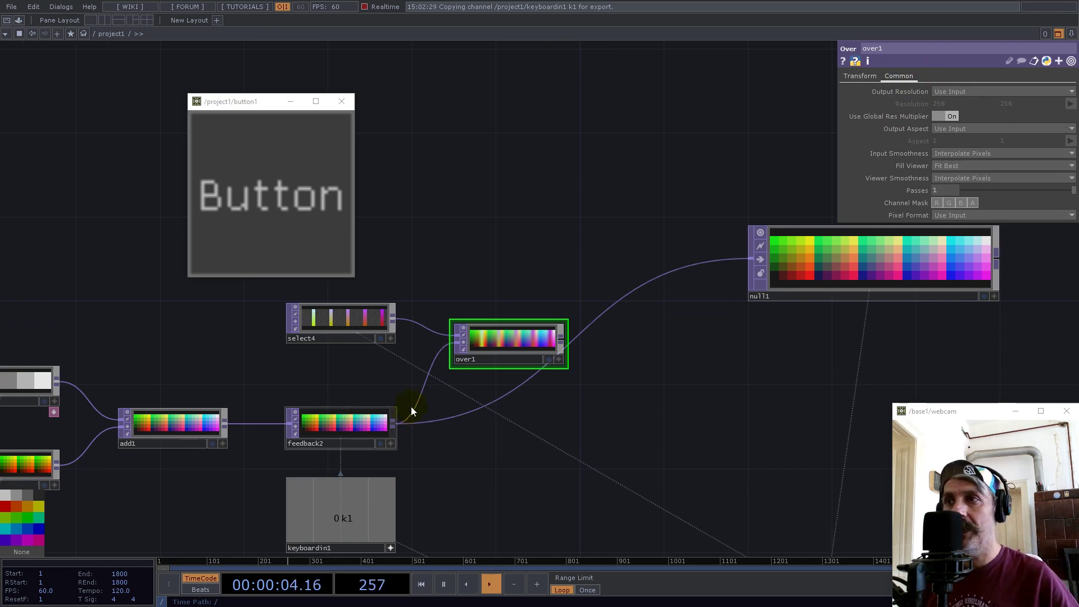
{"action": "scroll", "coordinate": [427, 415], "scroll_direction": "up", "scroll_amount": 5}
{"action": "left_click", "coordinate": [861, 76]}
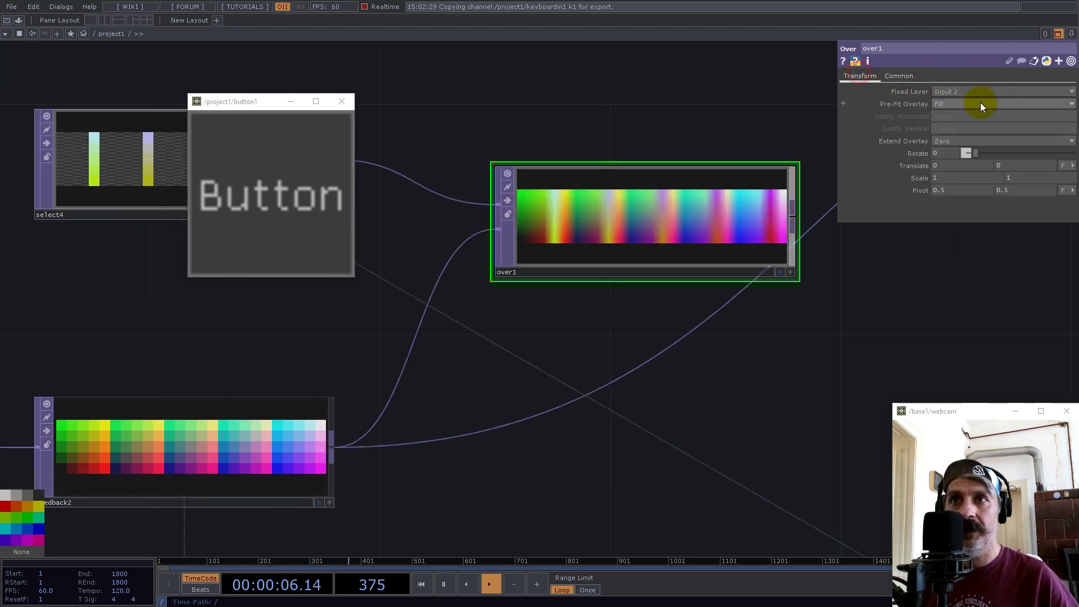
{"action": "left_click", "coordinate": [898, 76]}
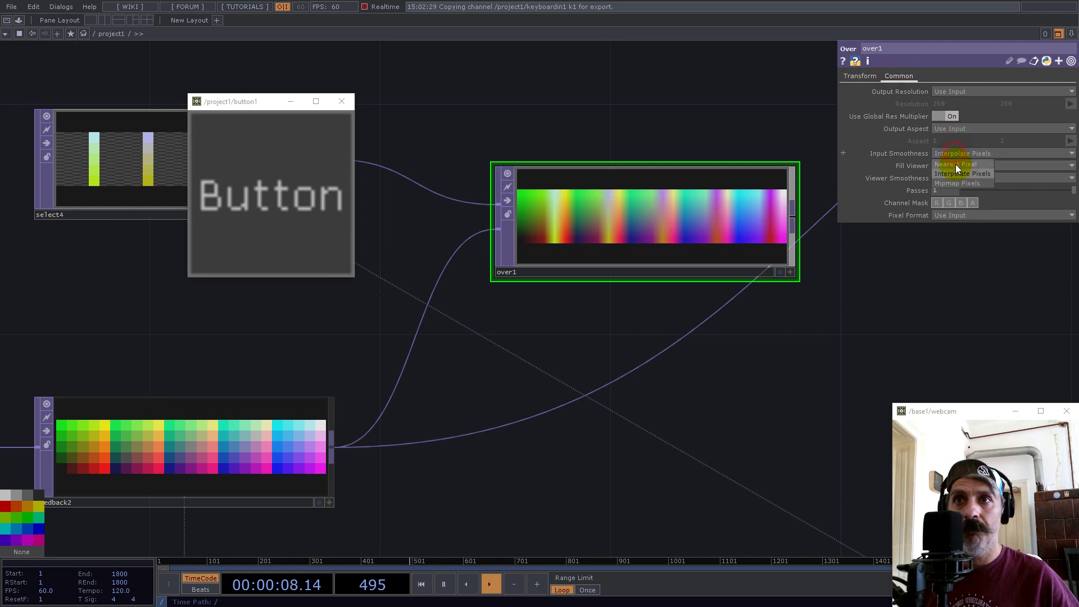
{"action": "left_click", "coordinate": [959, 178]}
{"action": "left_click", "coordinate": [954, 185]}
{"action": "scroll", "coordinate": [580, 437], "scroll_direction": "down", "scroll_amount": 3}
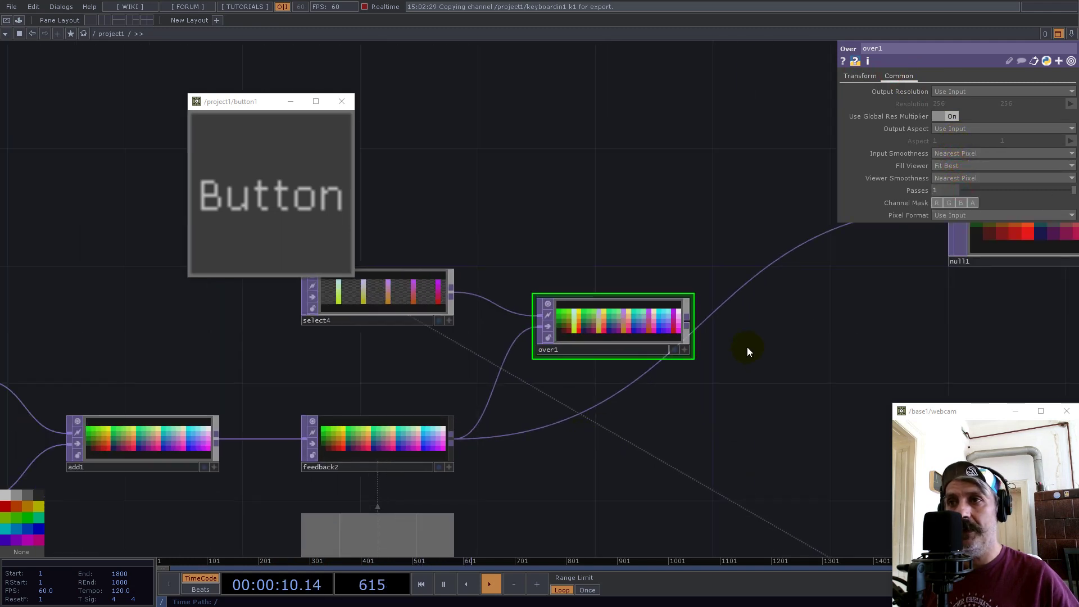
Step: Insert a Switch TOP between feedback2 and null1 and connect over1 as its second input
{"action": "right_click", "coordinate": [601, 403]}
{"action": "left_click", "coordinate": [624, 390]}
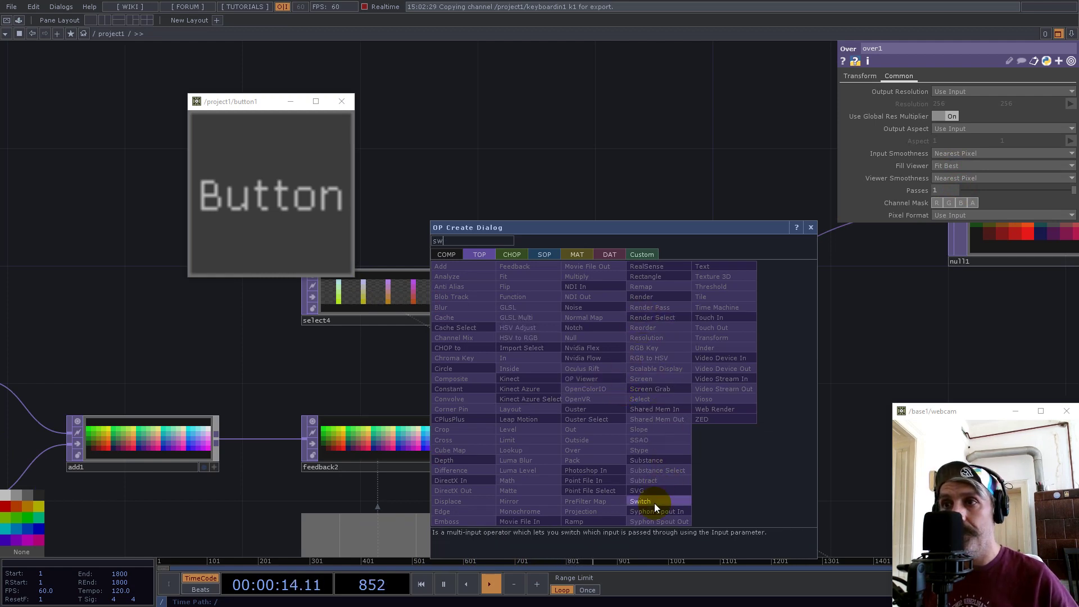
{"action": "left_click", "coordinate": [654, 501]}
{"action": "left_click", "coordinate": [815, 444]}
{"action": "left_click_drag", "start_coordinate": [690, 319], "coordinate": [741, 450]}
Step: Tidy the layout by moving null1 down beside the Switch TOP and shifting switch1 slightly toward it
{"action": "left_click_drag", "start_coordinate": [756, 361], "coordinate": [518, 347]}
{"action": "scroll", "coordinate": [519, 346], "scroll_direction": "down", "scroll_amount": 3}
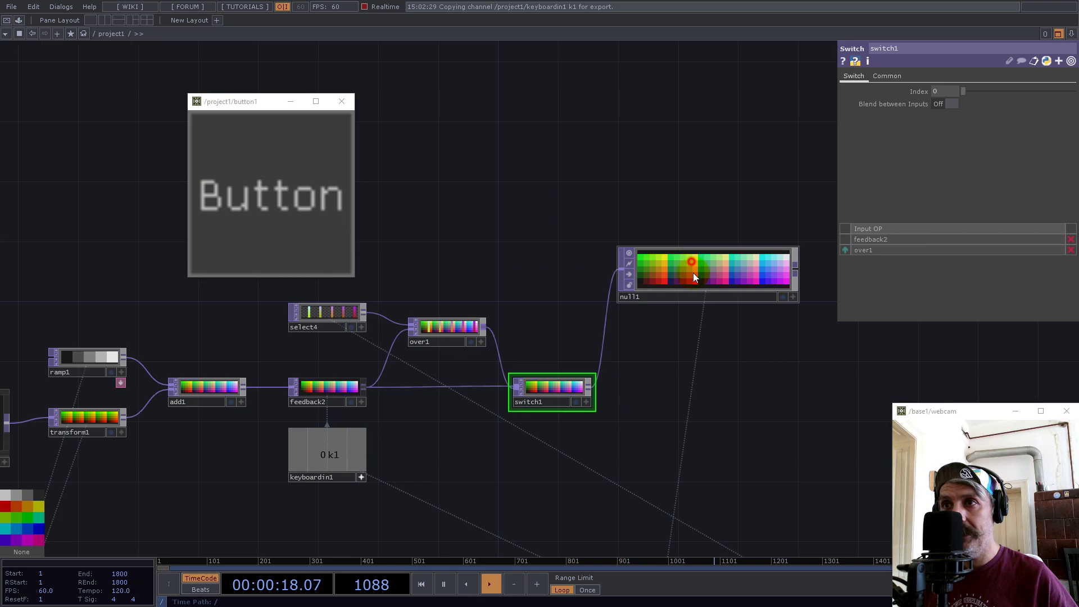
{"action": "left_click_drag", "start_coordinate": [691, 263], "coordinate": [753, 340]}
{"action": "left_click_drag", "start_coordinate": [554, 391], "coordinate": [571, 392]}
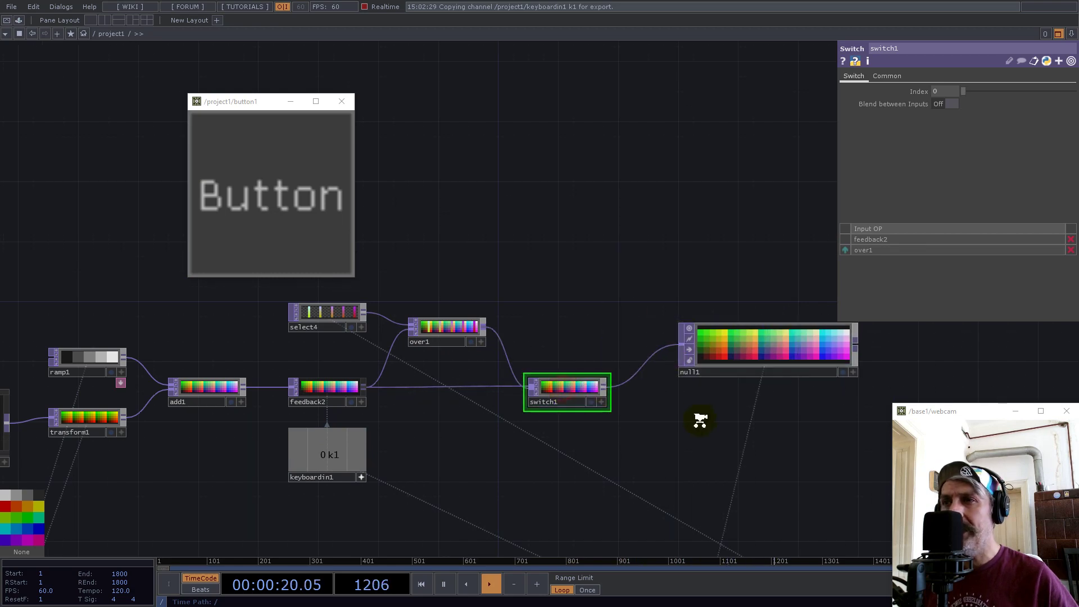
Step: Export timer1's done channel to the Index parameter of switch1
{"action": "scroll", "coordinate": [697, 428], "scroll_direction": "down", "scroll_amount": 5}
{"action": "left_click_drag", "start_coordinate": [348, 437], "coordinate": [367, 329]}
{"action": "scroll", "coordinate": [467, 510], "scroll_direction": "up", "scroll_amount": 5}
{"action": "scroll", "coordinate": [588, 389], "scroll_direction": "down", "scroll_amount": 4}
{"action": "scroll", "coordinate": [477, 331], "scroll_direction": "up", "scroll_amount": 4}
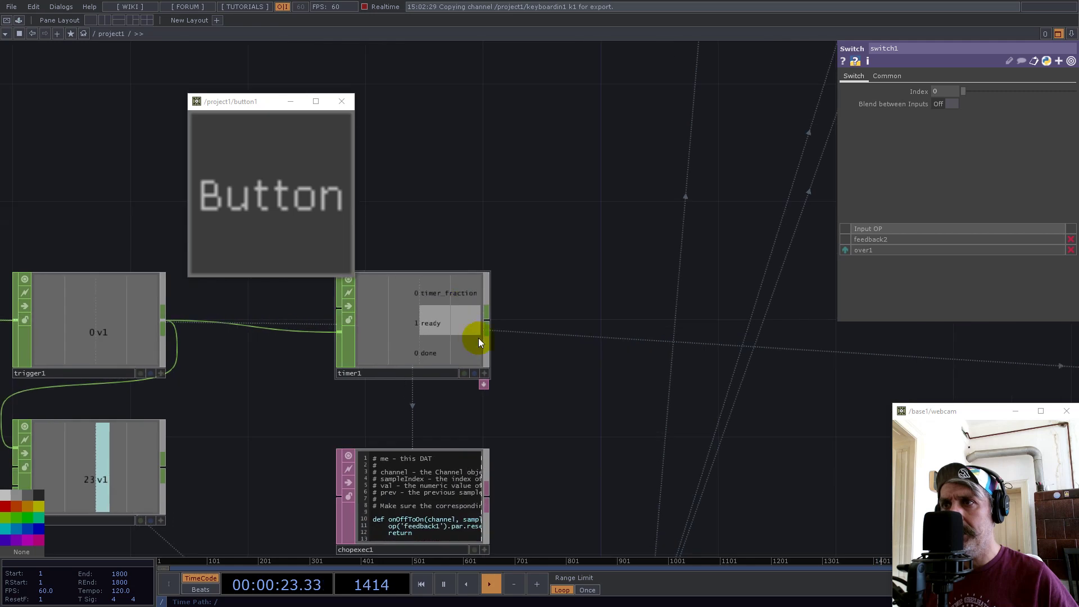
{"action": "left_click", "coordinate": [484, 373]}
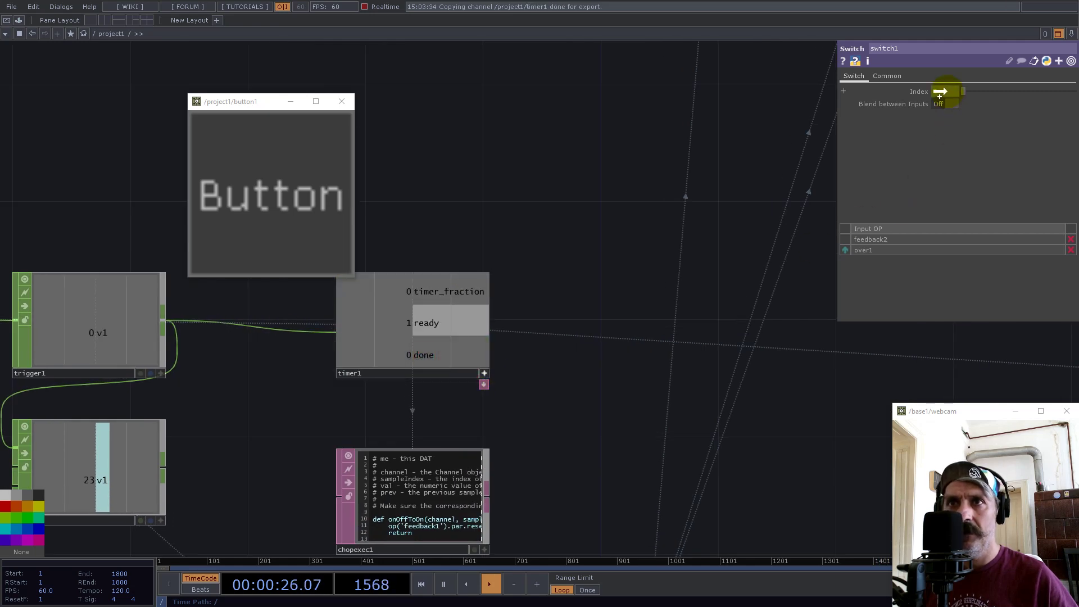
{"action": "left_click_drag", "start_coordinate": [610, 341], "coordinate": [480, 383]}
{"action": "scroll", "coordinate": [480, 383], "scroll_direction": "down", "scroll_amount": 6}
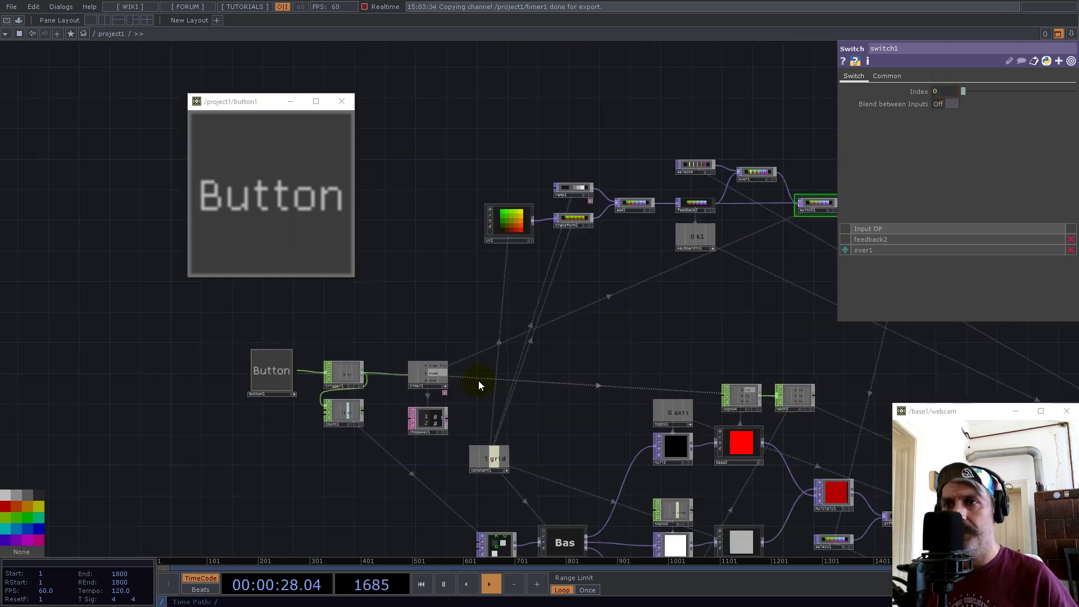
Step: Set null1 as the Target TOP of feedback2
{"action": "left_click_drag", "start_coordinate": [793, 319], "coordinate": [484, 429]}
{"action": "scroll", "coordinate": [416, 360], "scroll_direction": "up", "scroll_amount": 2}
{"action": "scroll", "coordinate": [415, 359], "scroll_direction": "up", "scroll_amount": 4}
{"action": "left_click_drag", "start_coordinate": [668, 329], "coordinate": [686, 352]}
{"action": "left_click_drag", "start_coordinate": [513, 486], "coordinate": [598, 513]}
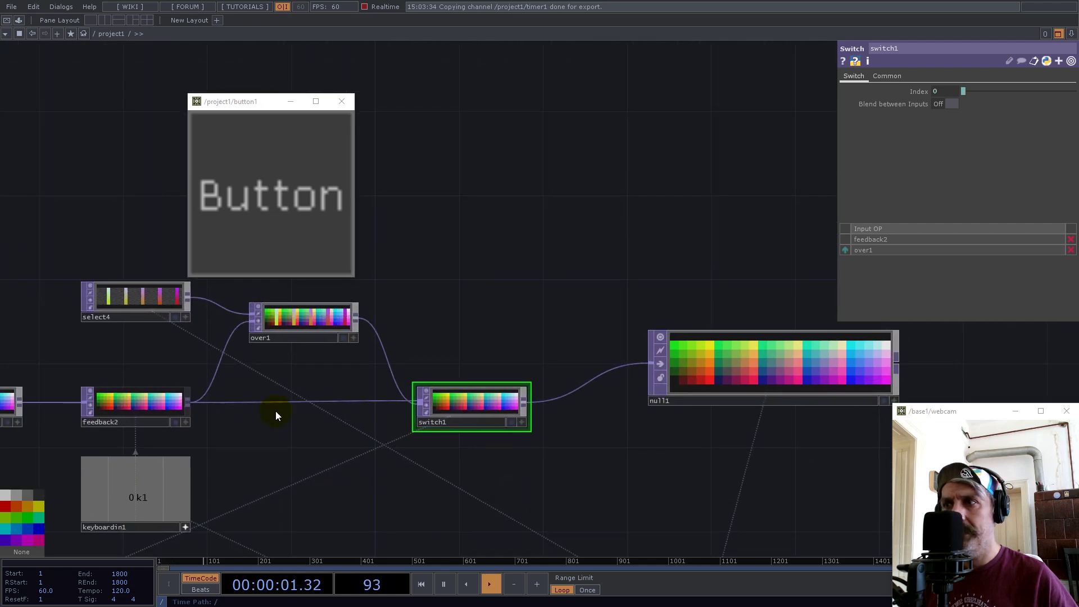
{"action": "left_click", "coordinate": [128, 402]}
{"action": "left_click_drag", "start_coordinate": [719, 378], "coordinate": [955, 95]}
{"action": "scroll", "coordinate": [539, 243], "scroll_direction": "down", "scroll_amount": 10}
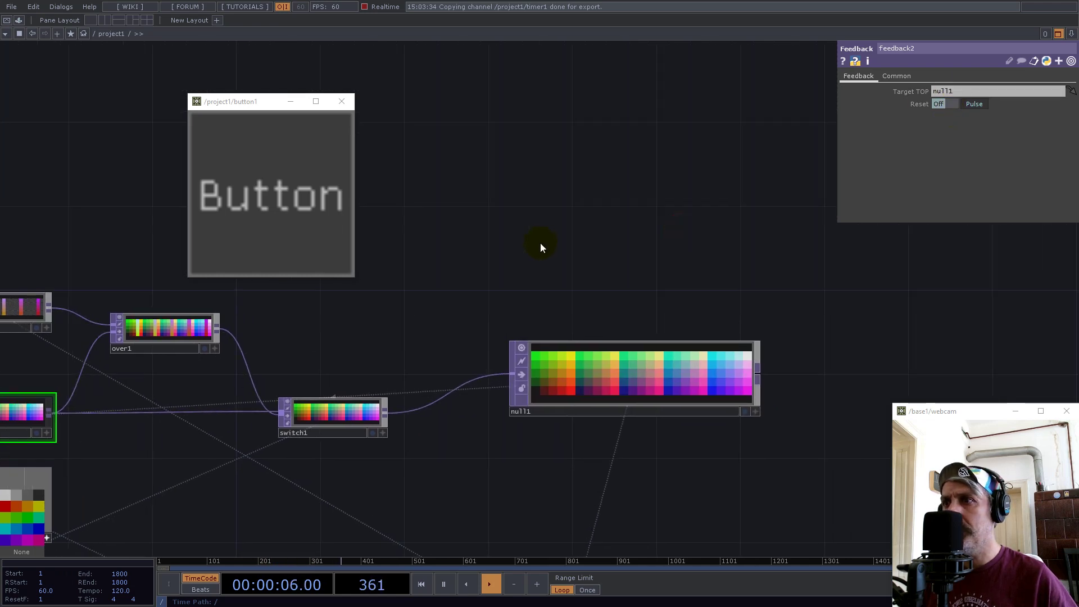
Step: Create another Select TOP in the free area above the end of the transform chain and set its source to null1
{"action": "left_click_drag", "start_coordinate": [847, 387], "coordinate": [654, 369]}
{"action": "left_click_drag", "start_coordinate": [467, 280], "coordinate": [624, 330]}
{"action": "scroll", "coordinate": [551, 309], "scroll_direction": "up", "scroll_amount": 5}
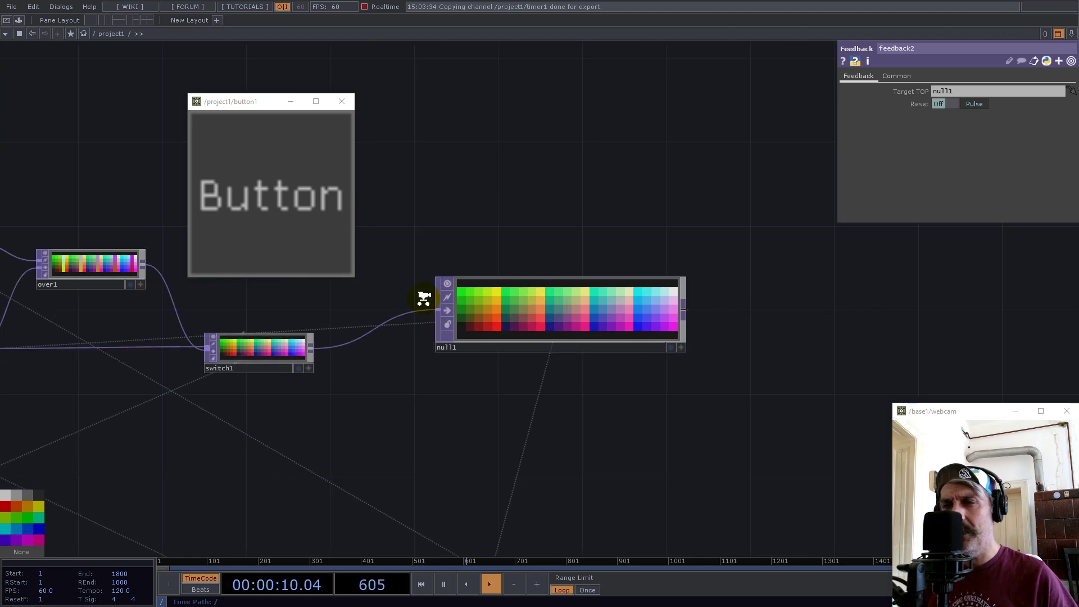
{"action": "scroll", "coordinate": [450, 326], "scroll_direction": "down", "scroll_amount": 6}
{"action": "scroll", "coordinate": [502, 377], "scroll_direction": "down", "scroll_amount": 2}
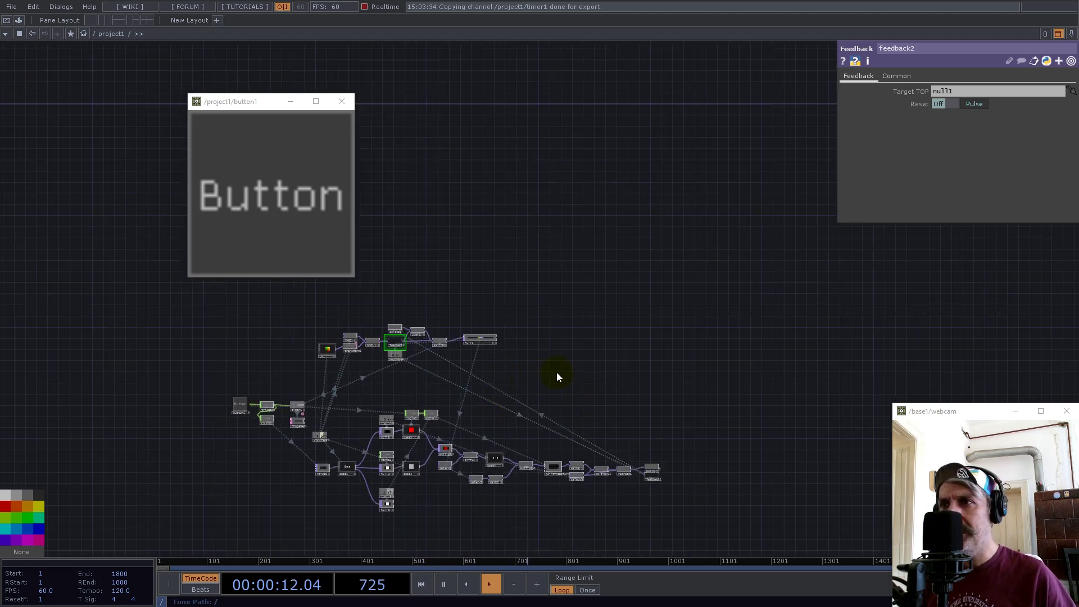
{"action": "scroll", "coordinate": [514, 380], "scroll_direction": "up", "scroll_amount": 5}
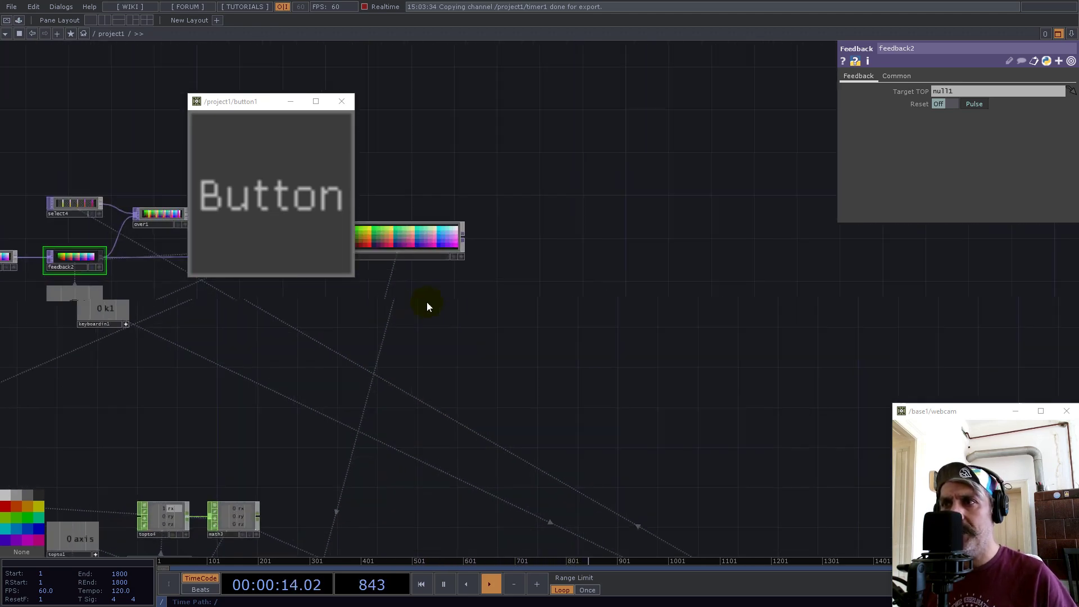
{"action": "scroll", "coordinate": [541, 356], "scroll_direction": "down", "scroll_amount": 4}
{"action": "scroll", "coordinate": [677, 466], "scroll_direction": "up", "scroll_amount": 2}
{"action": "scroll", "coordinate": [678, 467], "scroll_direction": "up", "scroll_amount": 2}
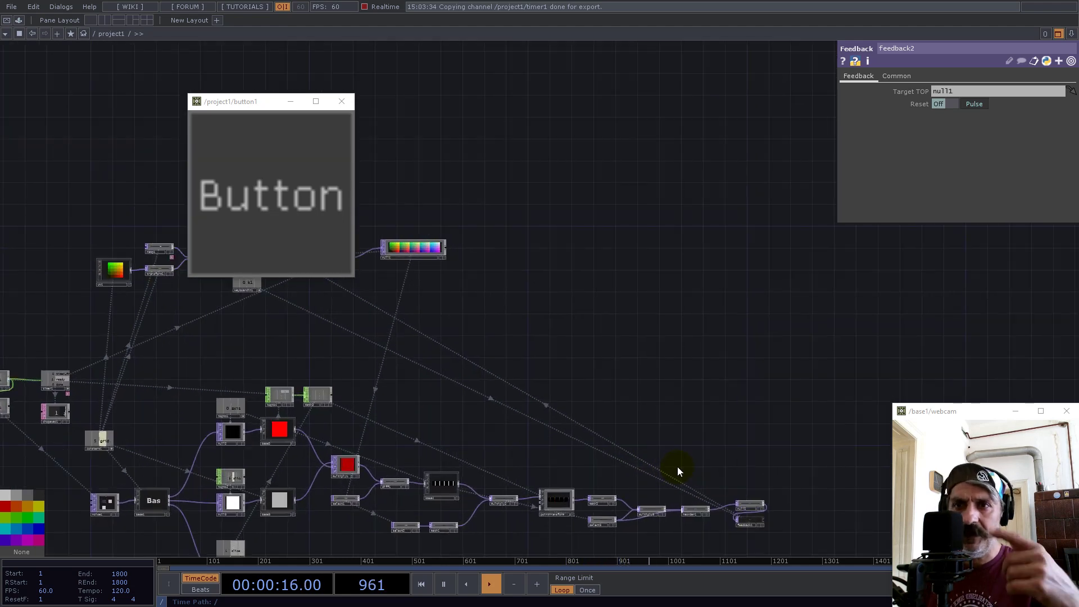
{"action": "double_click", "coordinate": [544, 321]}
{"action": "type", "text": "s"}
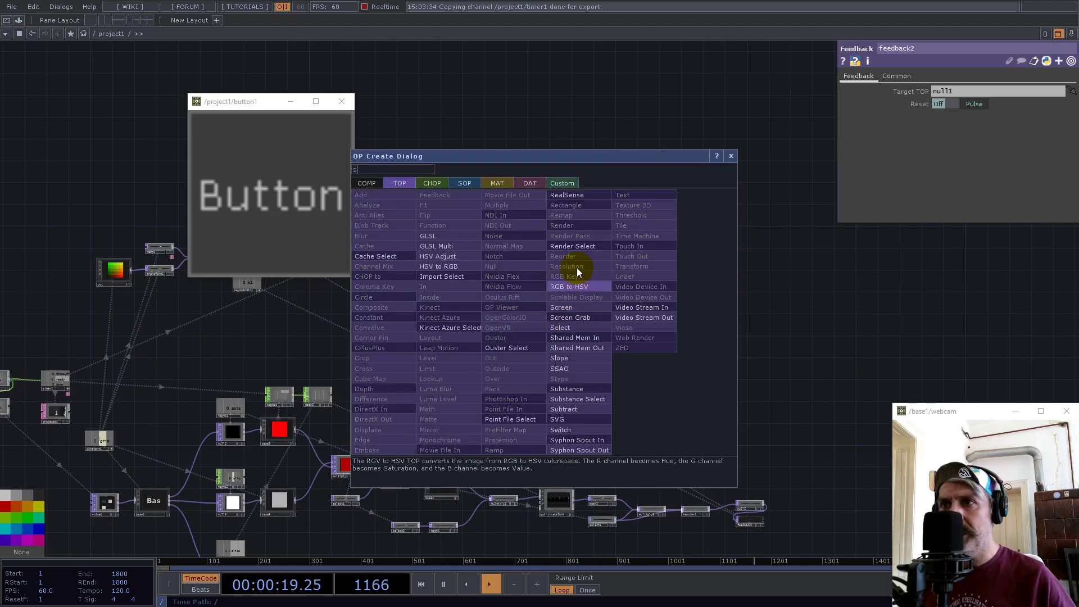
{"action": "left_click", "coordinate": [561, 328]}
{"action": "left_click", "coordinate": [673, 335]}
{"action": "left_click_drag", "start_coordinate": [406, 246], "coordinate": [955, 91]}
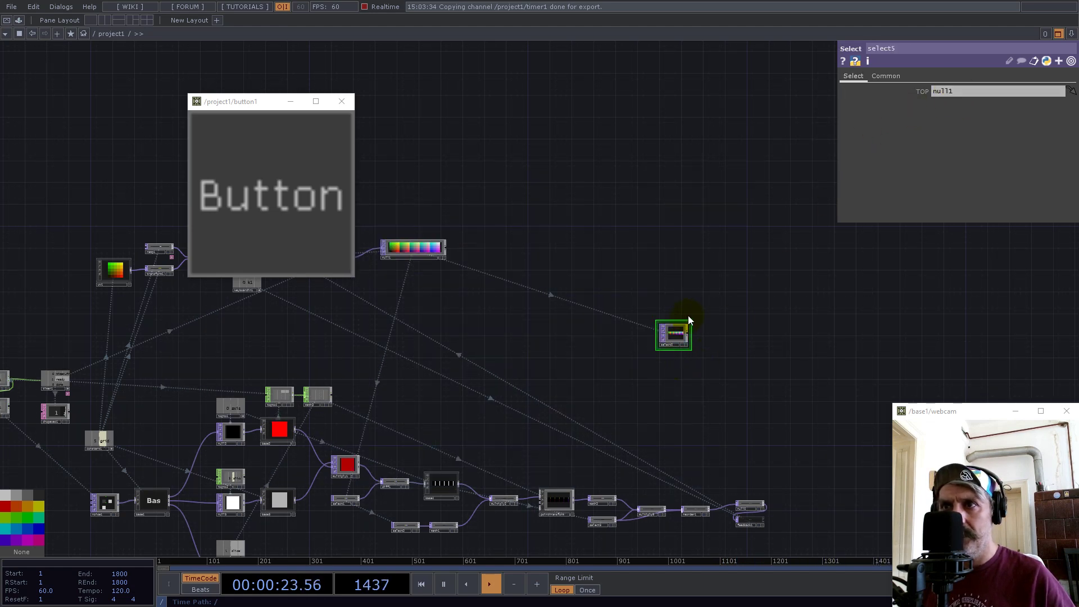
{"action": "left_click_drag", "start_coordinate": [687, 322], "coordinate": [710, 331]}
Step: Examine null5 and feedback1 at the end of the transform chain
{"action": "left_click_drag", "start_coordinate": [785, 470], "coordinate": [585, 368]}
{"action": "left_click_drag", "start_coordinate": [515, 396], "coordinate": [504, 236]}
{"action": "scroll", "coordinate": [532, 267], "scroll_direction": "up", "scroll_amount": 5}
{"action": "scroll", "coordinate": [534, 267], "scroll_direction": "up", "scroll_amount": 1}
{"action": "left_click_drag", "start_coordinate": [663, 204], "coordinate": [647, 484]}
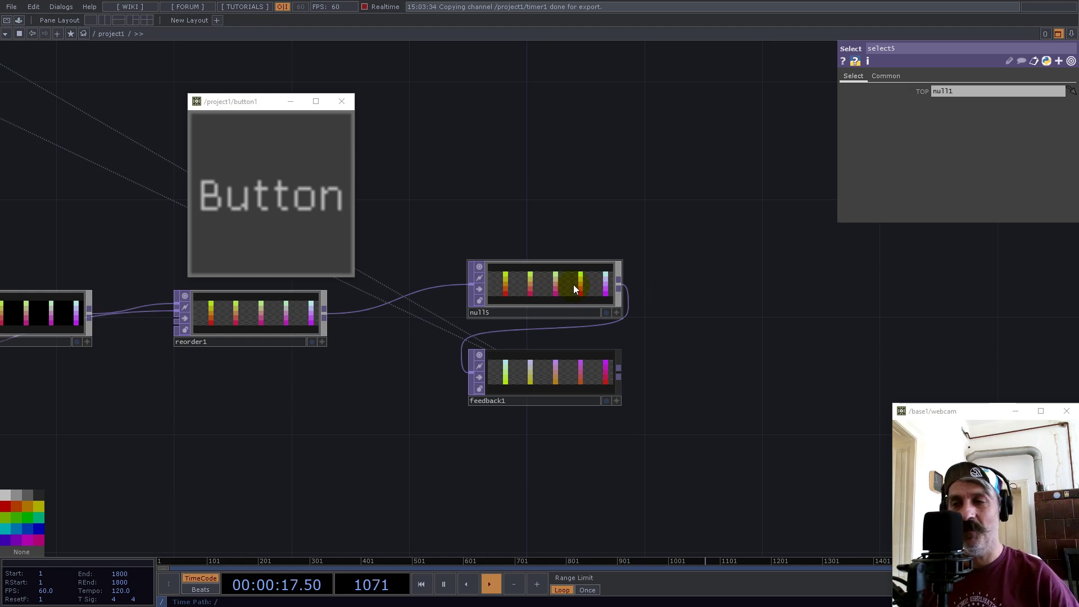
Step: Create another Select TOP below select5 in the free area and set its source TOP to null5
{"action": "scroll", "coordinate": [571, 290], "scroll_direction": "down", "scroll_amount": 6}
{"action": "scroll", "coordinate": [549, 288], "scroll_direction": "up", "scroll_amount": 6}
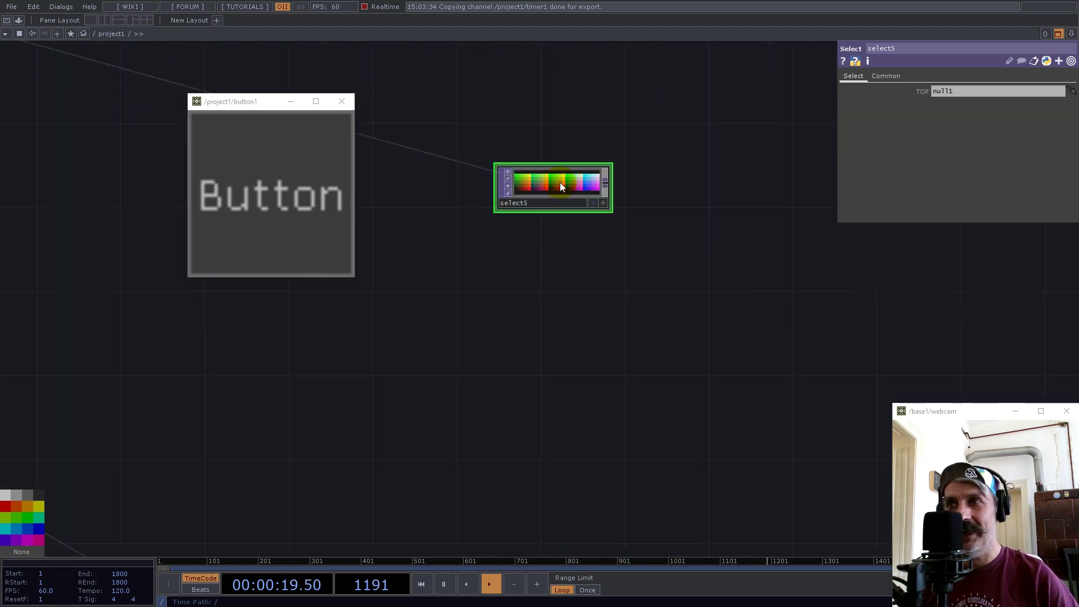
{"action": "left_click_drag", "start_coordinate": [560, 184], "coordinate": [684, 241]}
{"action": "double_click", "coordinate": [667, 397]}
{"action": "type", "text": "sel"}
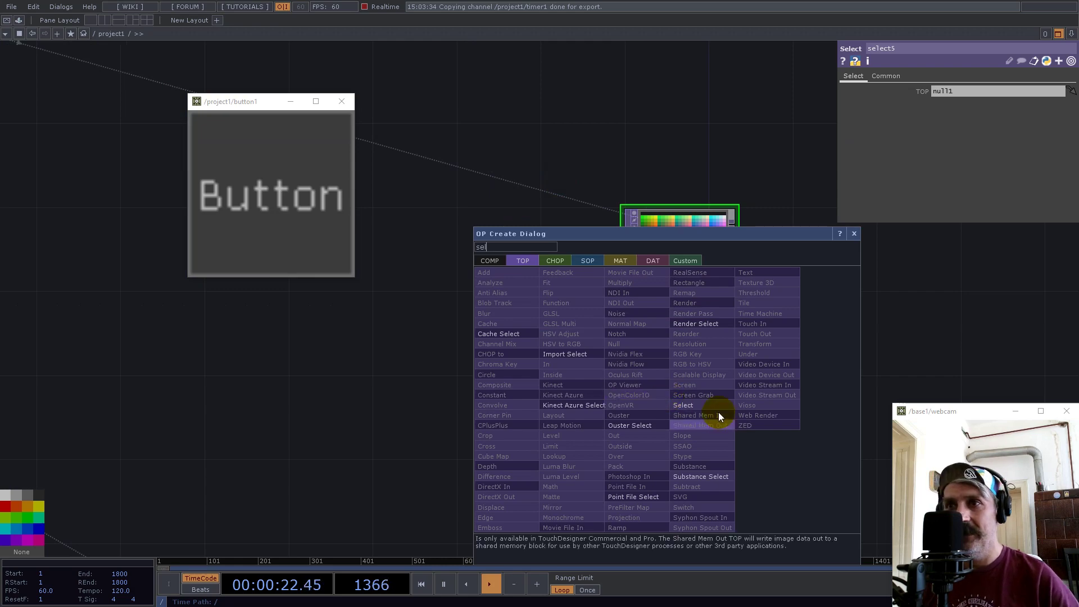
{"action": "key", "text": "Return"}
{"action": "left_click", "coordinate": [635, 430]}
{"action": "left_click_drag", "start_coordinate": [756, 415], "coordinate": [689, 293]}
{"action": "scroll", "coordinate": [690, 293], "scroll_direction": "down", "scroll_amount": 5}
{"action": "scroll", "coordinate": [669, 411], "scroll_direction": "up", "scroll_amount": 5}
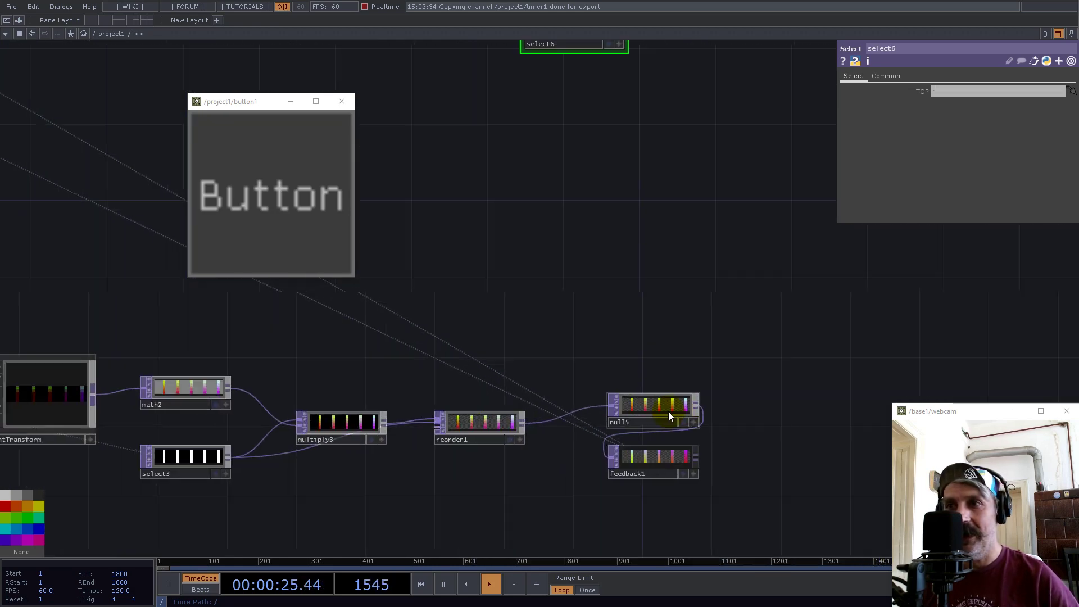
{"action": "left_click_drag", "start_coordinate": [649, 405], "coordinate": [975, 91]}
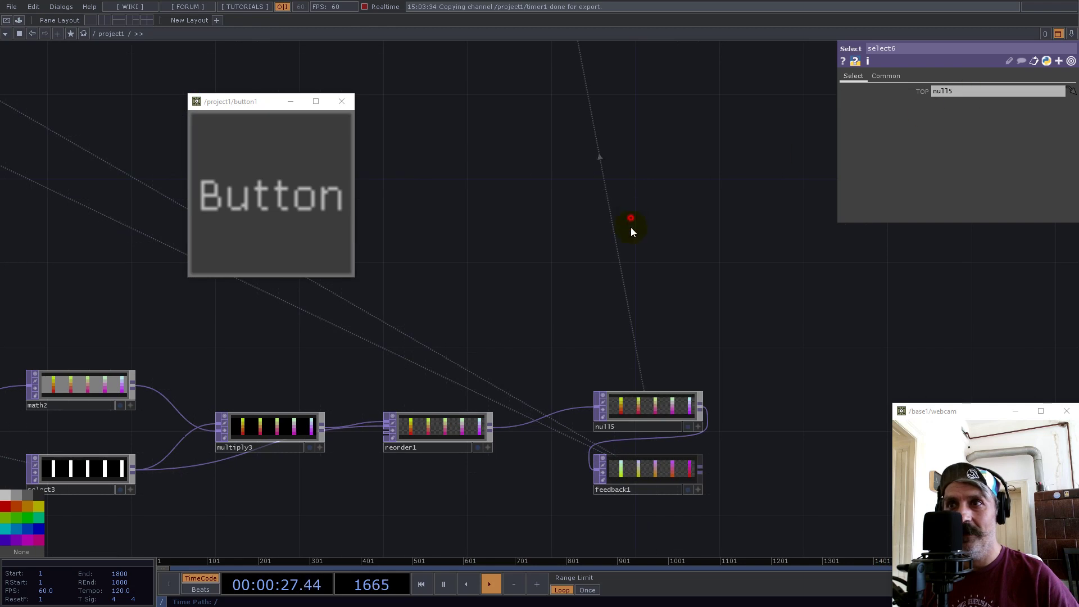
Step: Create an Over TOP that composites the null5 selection (select6) over the null1 selection (select5)
{"action": "left_click_drag", "start_coordinate": [631, 224], "coordinate": [650, 436]}
{"action": "scroll", "coordinate": [653, 441], "scroll_direction": "down", "scroll_amount": 3}
{"action": "right_click", "coordinate": [656, 334]}
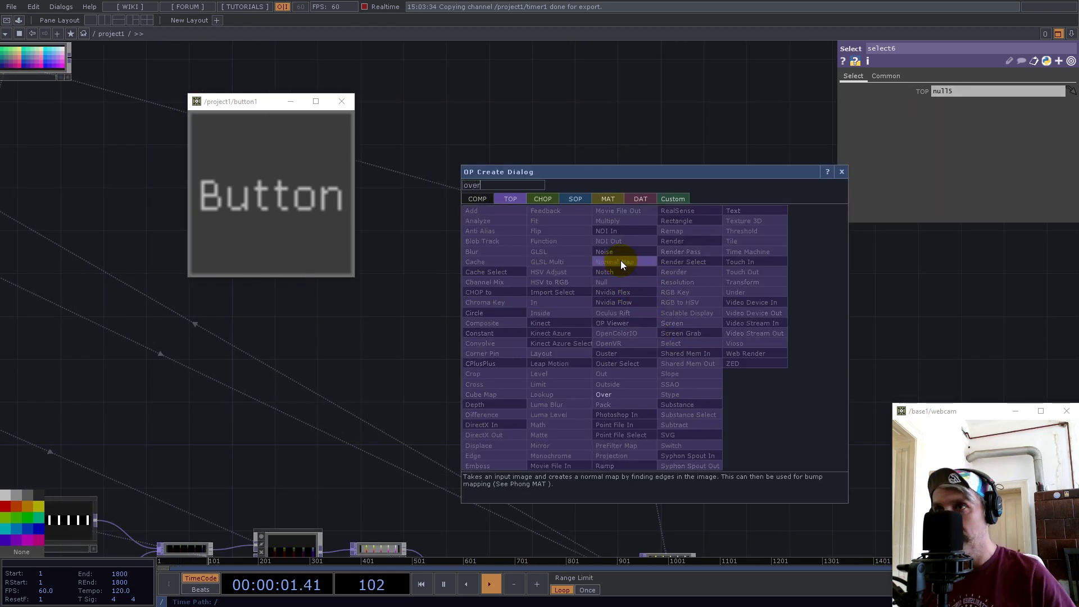
{"action": "left_click", "coordinate": [615, 394]}
{"action": "left_click", "coordinate": [765, 288]}
{"action": "left_click", "coordinate": [672, 239]}
{"action": "left_click", "coordinate": [732, 292]}
{"action": "left_click_drag", "start_coordinate": [692, 381], "coordinate": [674, 388]}
{"action": "scroll", "coordinate": [610, 346], "scroll_direction": "up", "scroll_amount": 7}
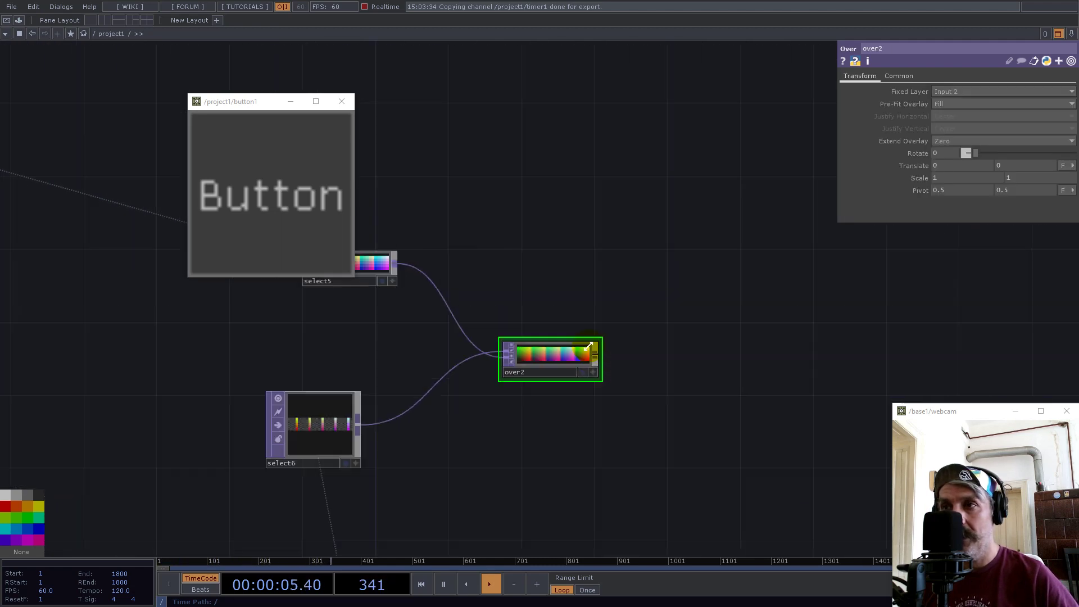
Step: Set the Input Smoothness and Viewer Smoothness of over2 to Nearest Pixel
{"action": "left_click", "coordinate": [899, 76]}
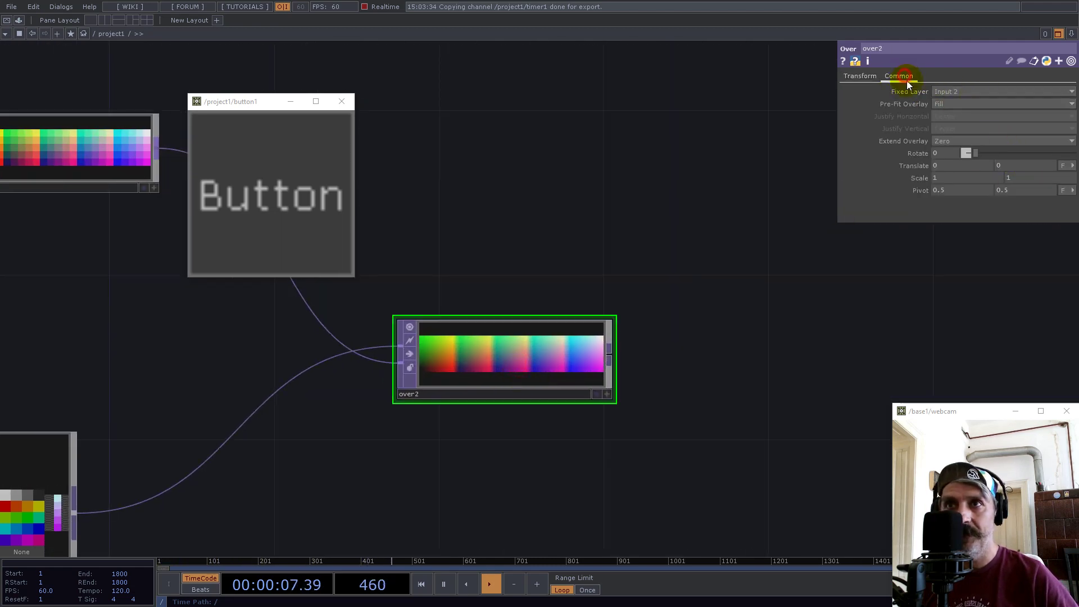
{"action": "left_click", "coordinate": [952, 179]}
{"action": "left_click", "coordinate": [951, 189]}
Step: Append a Null TOP to the output of over2
{"action": "right_click", "coordinate": [609, 355]}
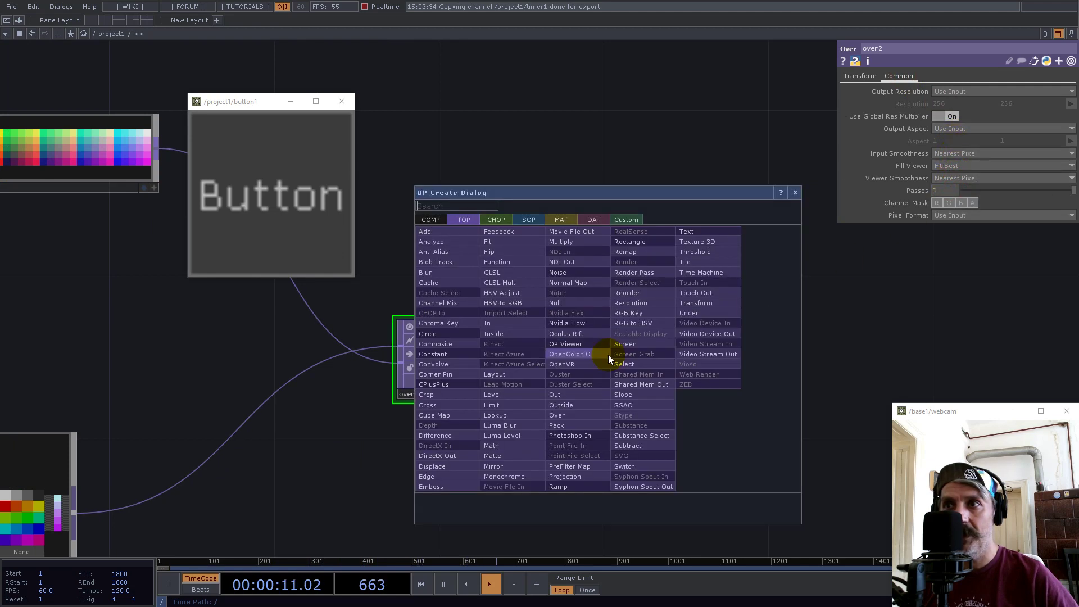
{"action": "left_click", "coordinate": [555, 303]}
{"action": "left_click", "coordinate": [940, 331]}
Step: Create a Sphere SOP in the empty space below over2
{"action": "scroll", "coordinate": [691, 382], "scroll_direction": "down", "scroll_amount": 5}
{"action": "double_click", "coordinate": [652, 476]}
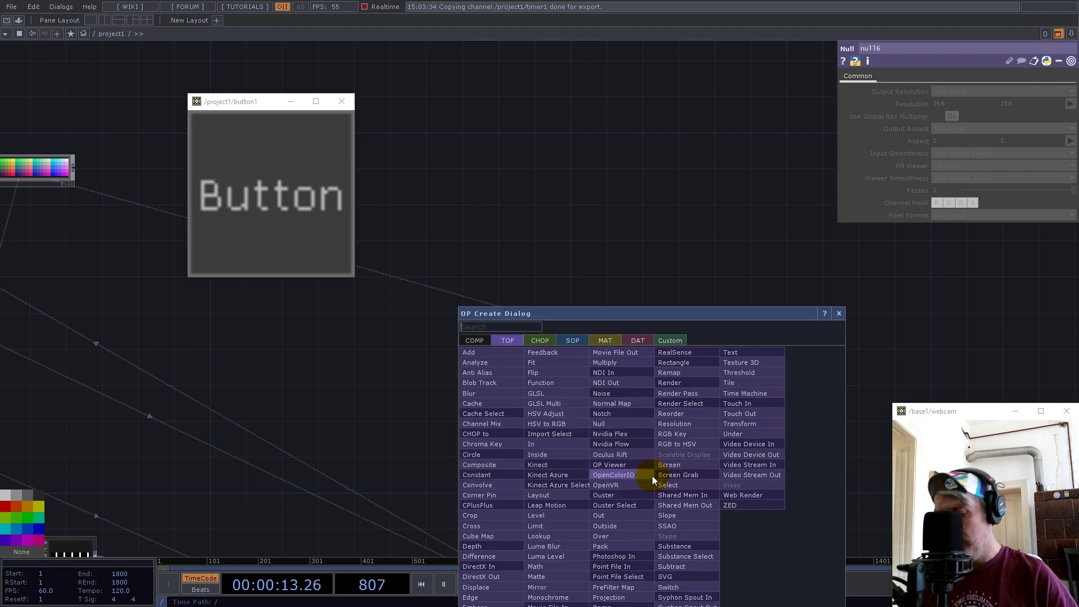
{"action": "type", "text": "s"}
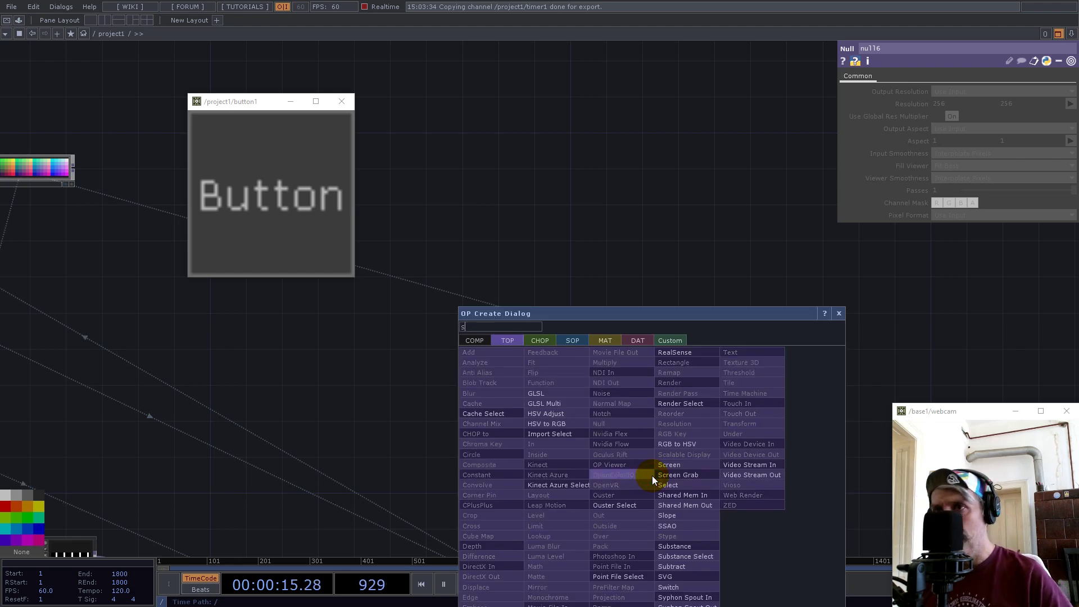
{"action": "left_click", "coordinate": [572, 341]}
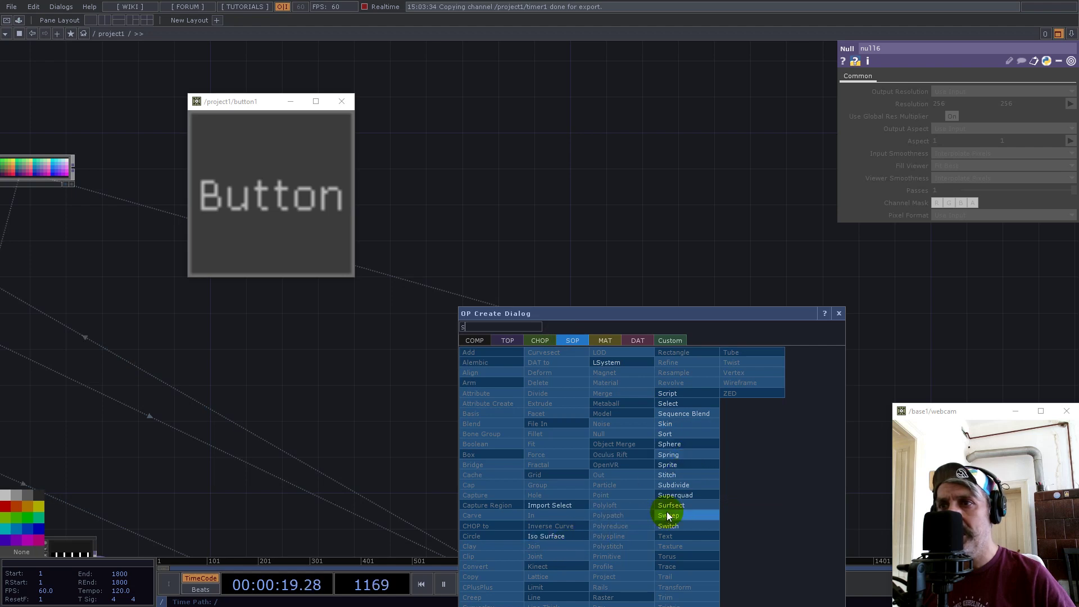
{"action": "left_click", "coordinate": [672, 445]}
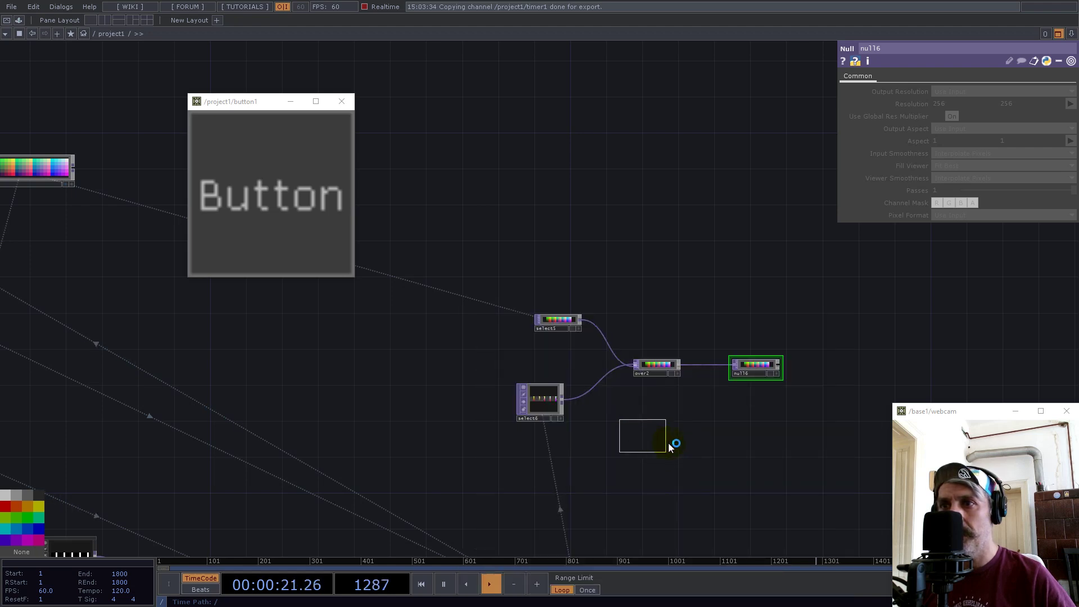
{"action": "left_click", "coordinate": [692, 456]}
{"action": "middle_click_drag", "start_coordinate": [908, 155], "coordinate": [798, 162]}
{"action": "scroll", "coordinate": [709, 428], "scroll_direction": "up", "scroll_amount": 5}
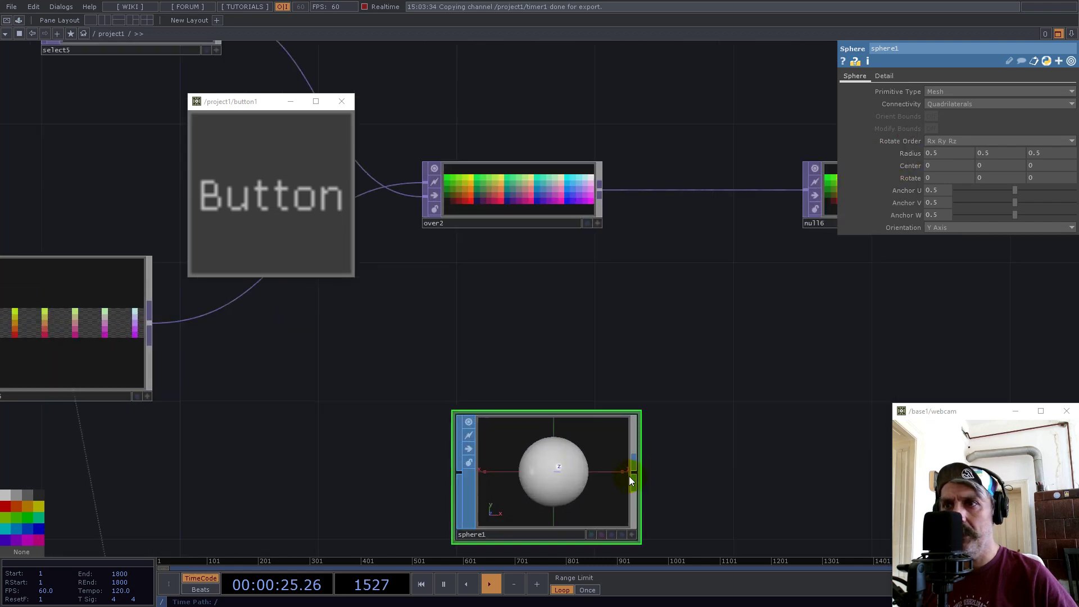
Step: Append a Transform SOP to sphere1 and set its Uniform Scale to 1/5
{"action": "right_click", "coordinate": [634, 471]}
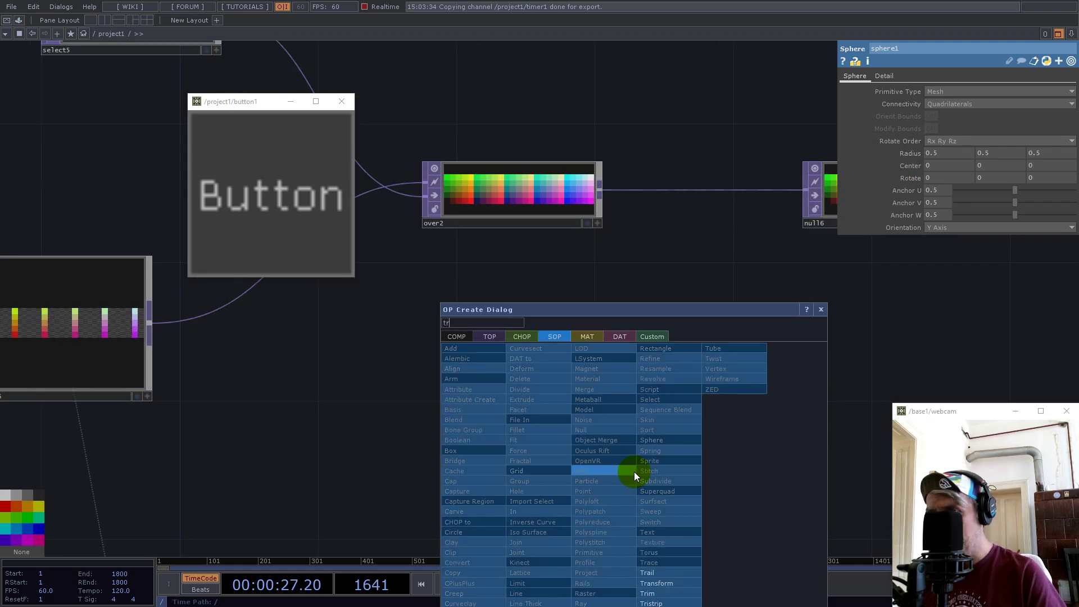
{"action": "left_click", "coordinate": [652, 583]}
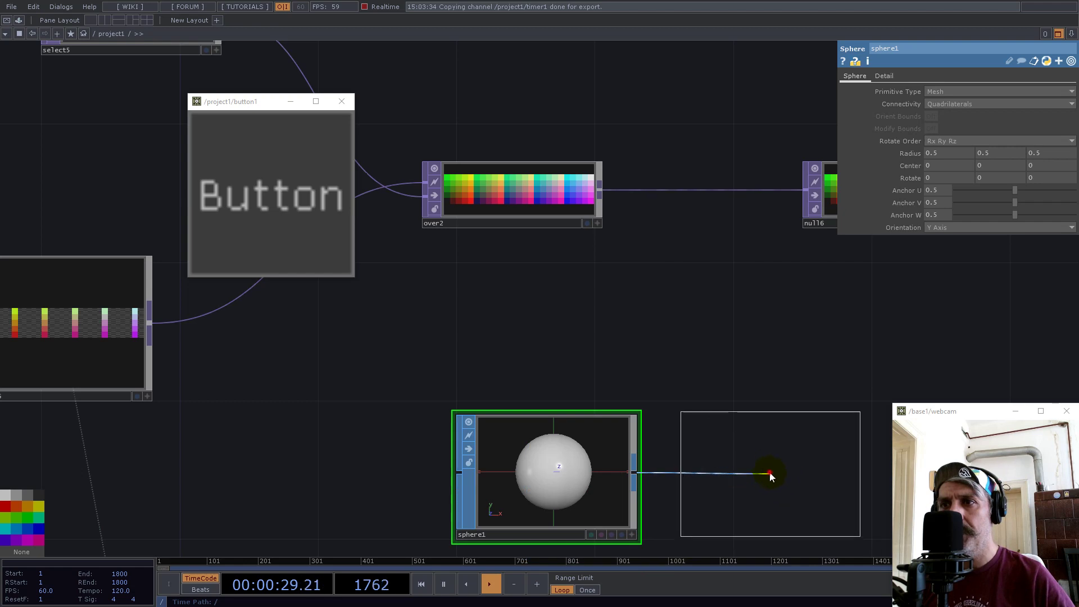
{"action": "left_click", "coordinate": [770, 472]}
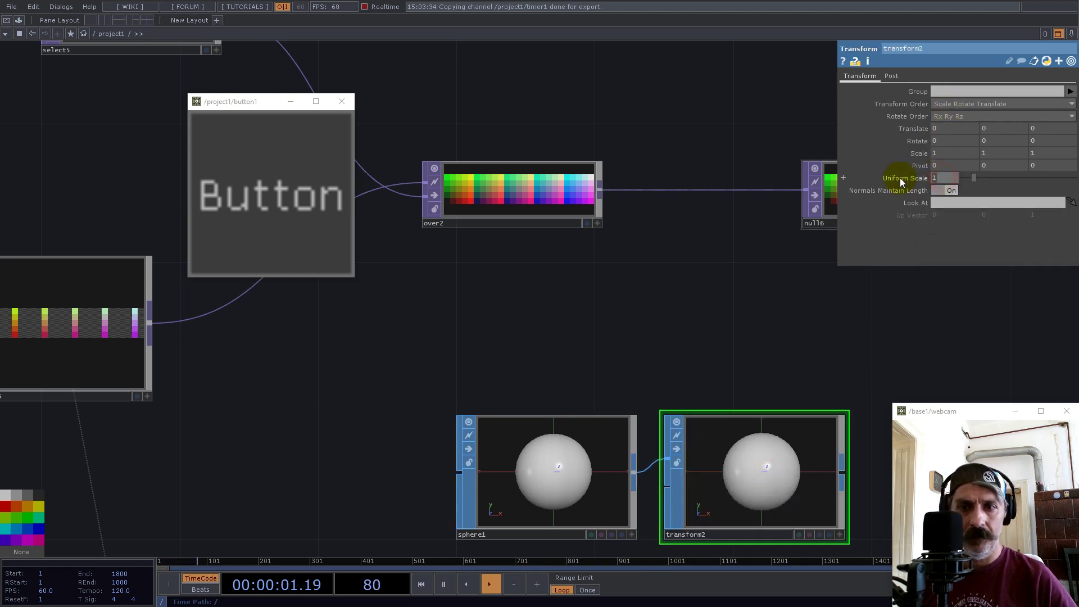
{"action": "type", "text": "/"}
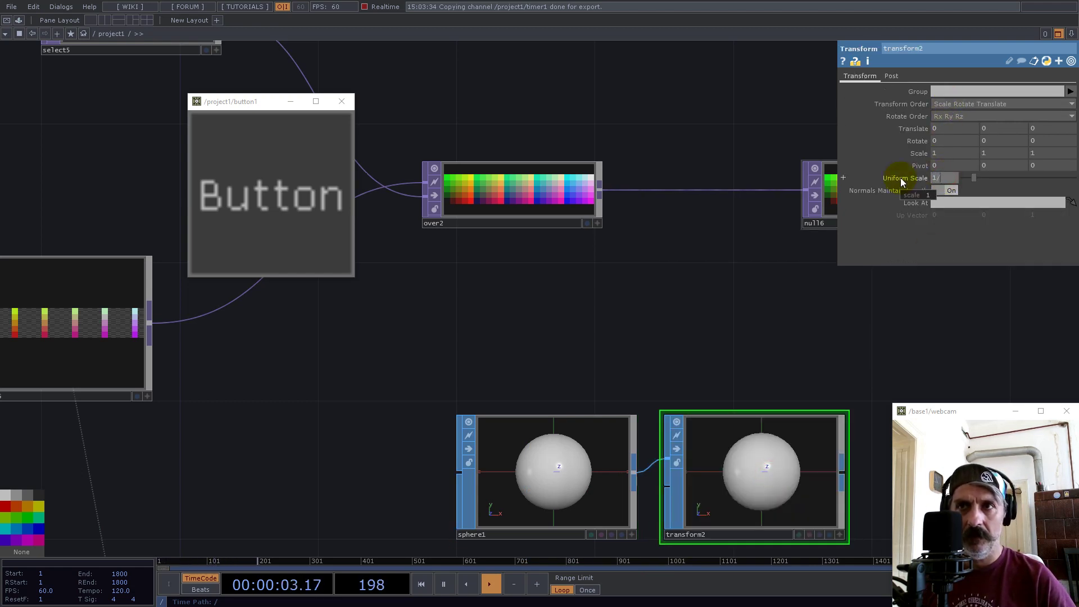
{"action": "type", "text": "5"}
{"action": "key", "text": "Return"}
{"action": "scroll", "coordinate": [569, 362], "scroll_direction": "down", "scroll_amount": 4}
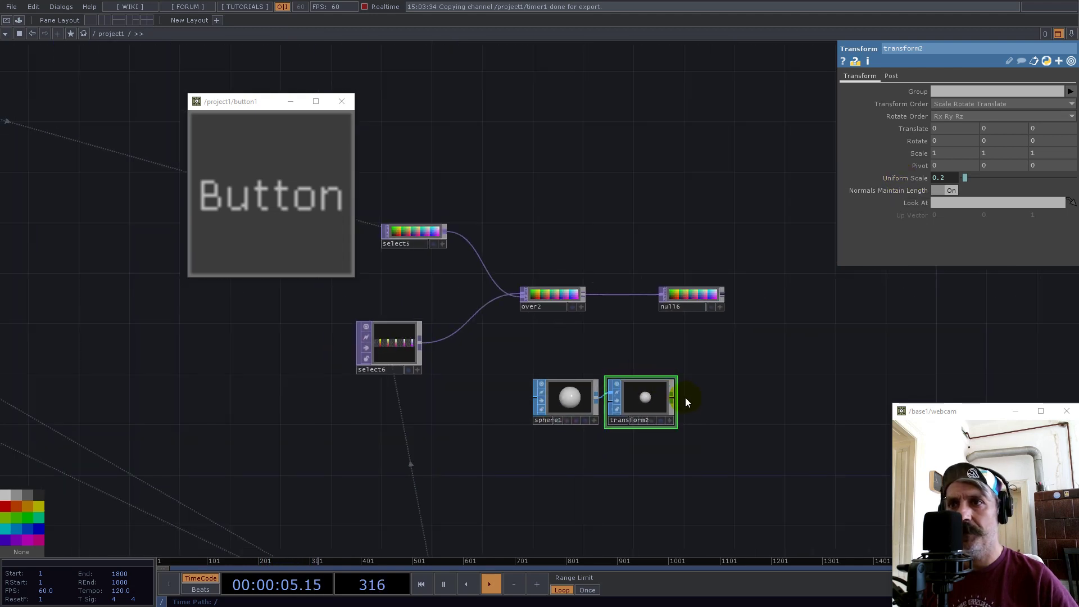
{"action": "left_click", "coordinate": [672, 400]}
{"action": "type", "text": "gr"}
{"action": "key", "text": "BackSpace"}
{"action": "left_click", "coordinate": [502, 268]}
{"action": "left_click", "coordinate": [512, 367]}
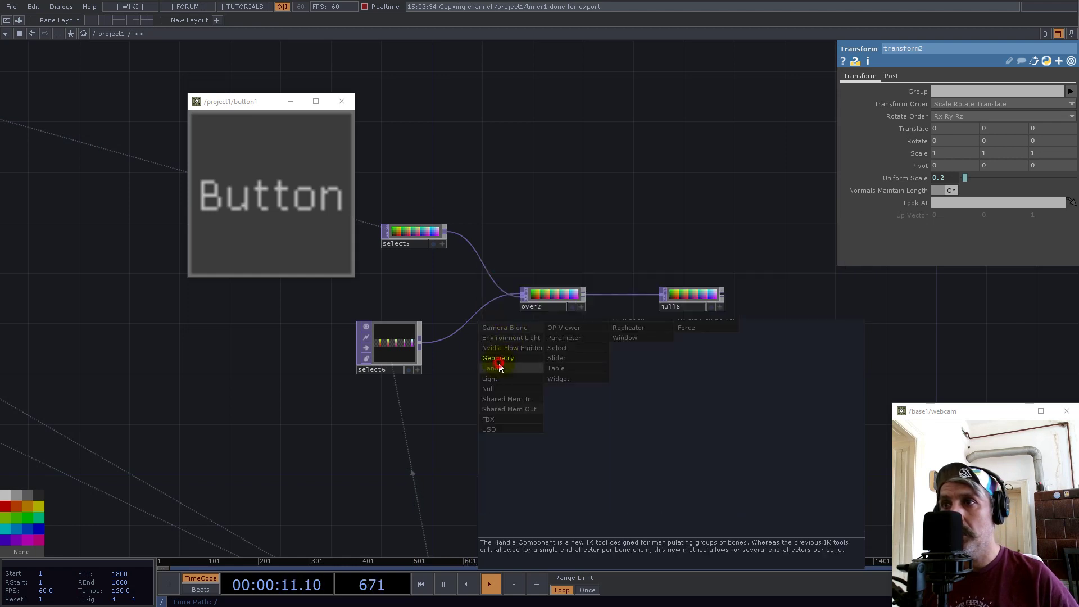
{"action": "left_click", "coordinate": [734, 381]}
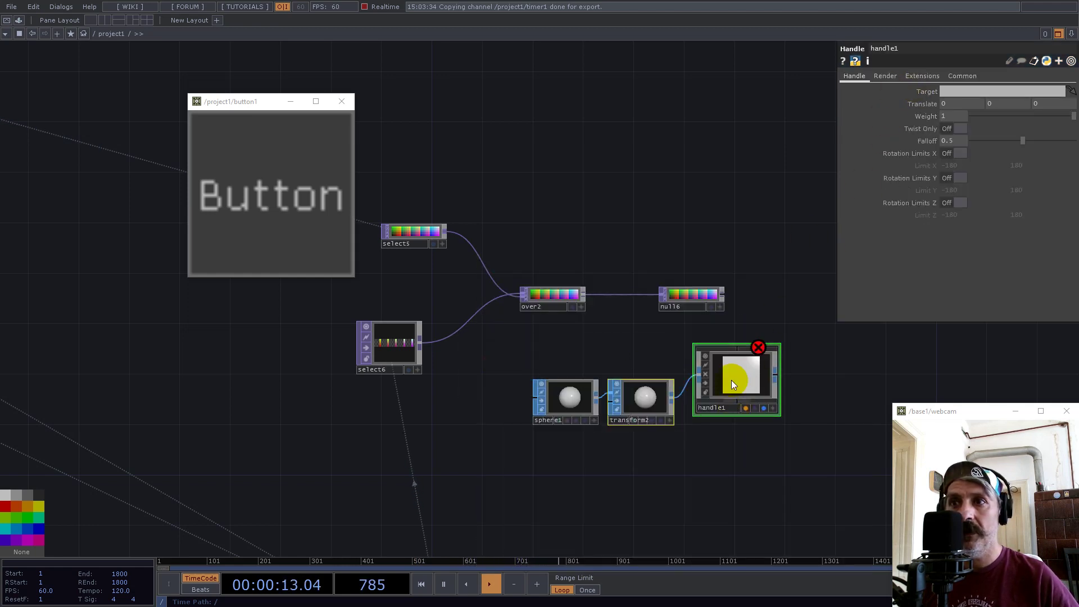
{"action": "key", "text": "Delete"}
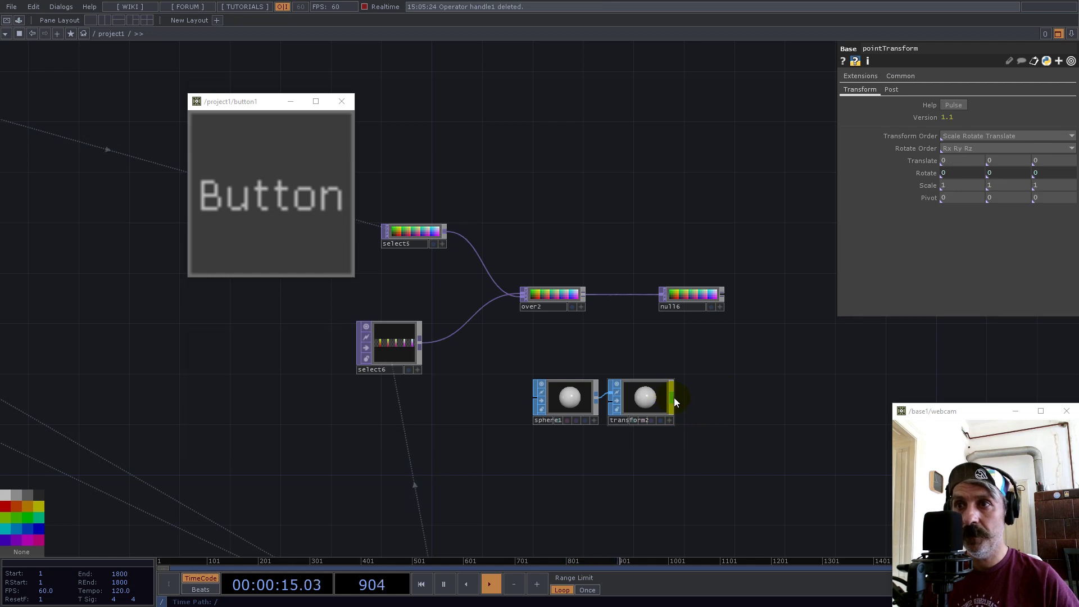
Step: Append a Geometry COMP to the output of transform2
{"action": "key", "text": "Tab"}
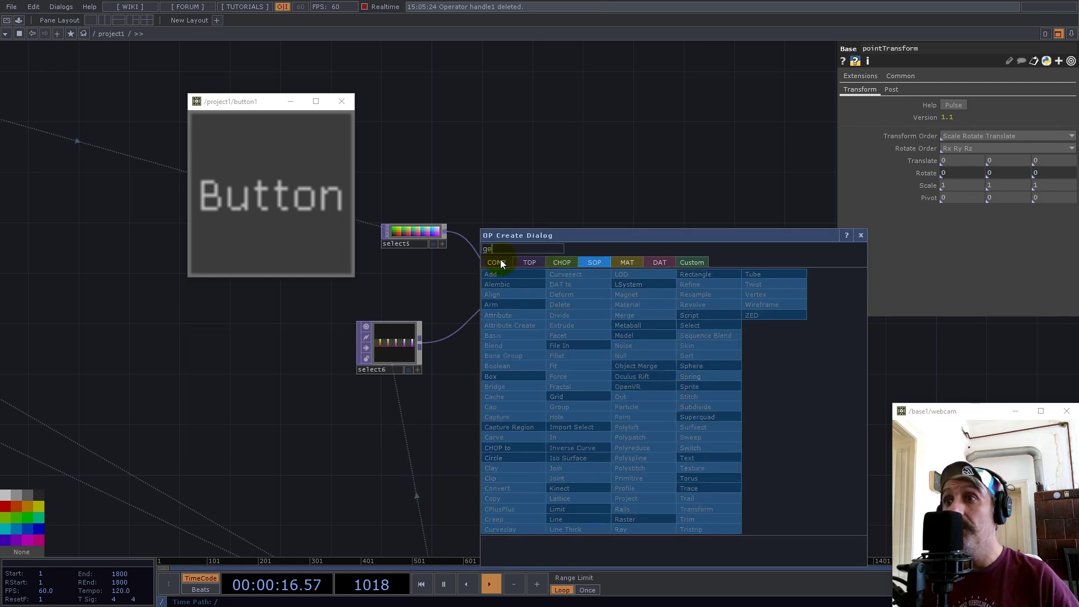
{"action": "left_click", "coordinate": [498, 261]}
{"action": "type", "text": "ge"}
{"action": "left_click", "coordinate": [507, 354]}
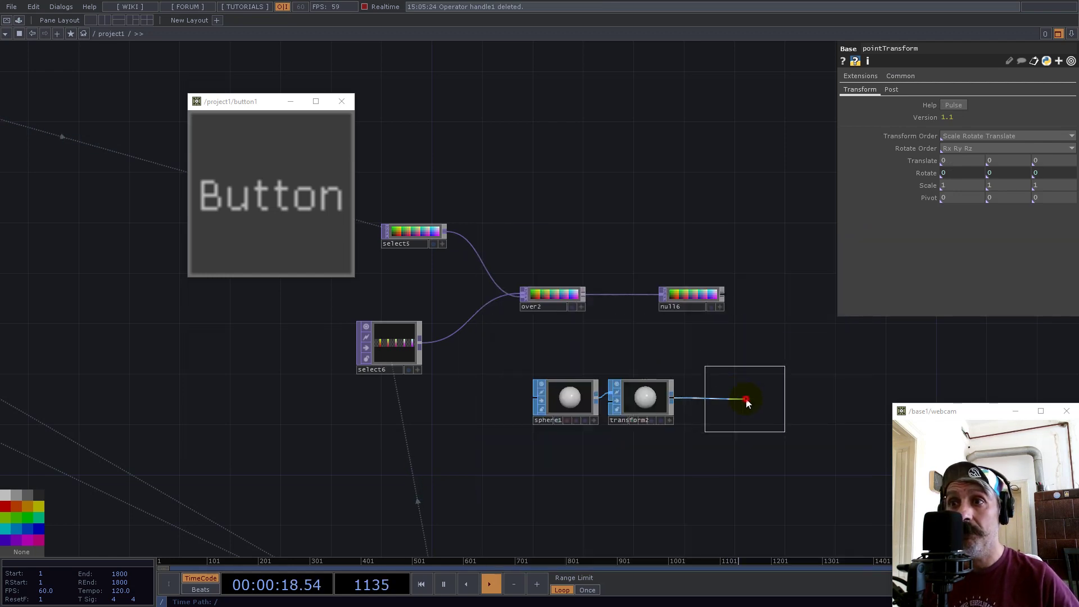
{"action": "left_click", "coordinate": [747, 403]}
Step: Turn on instancing for geo1 and assign null6 as its Translate OP
{"action": "left_click", "coordinate": [852, 75]}
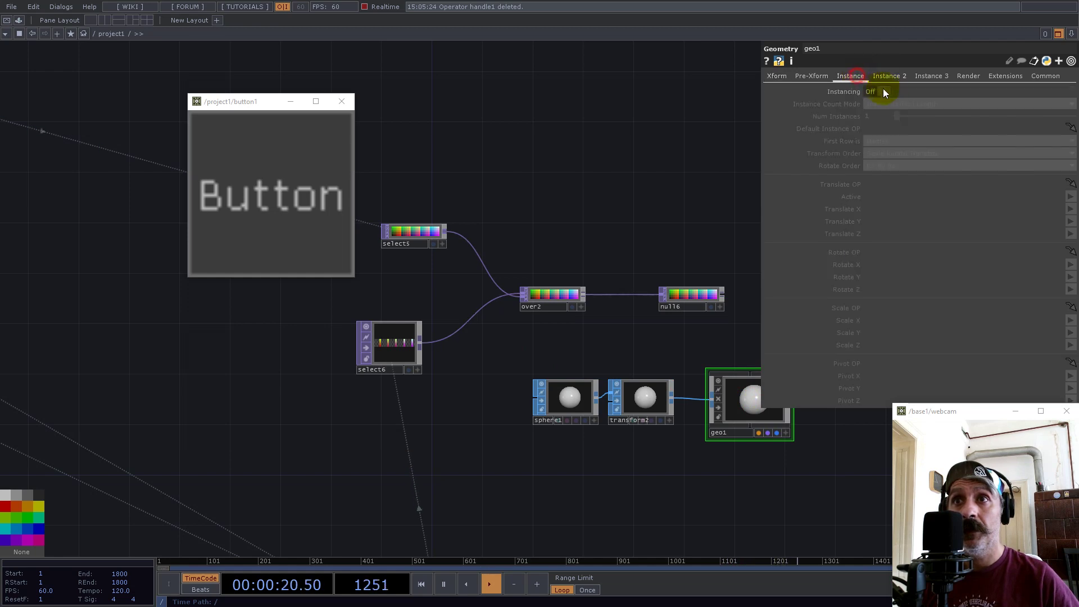
{"action": "left_click", "coordinate": [883, 92]}
{"action": "left_click_drag", "start_coordinate": [703, 328], "coordinate": [592, 344]}
{"action": "left_click_drag", "start_coordinate": [595, 310], "coordinate": [905, 188]}
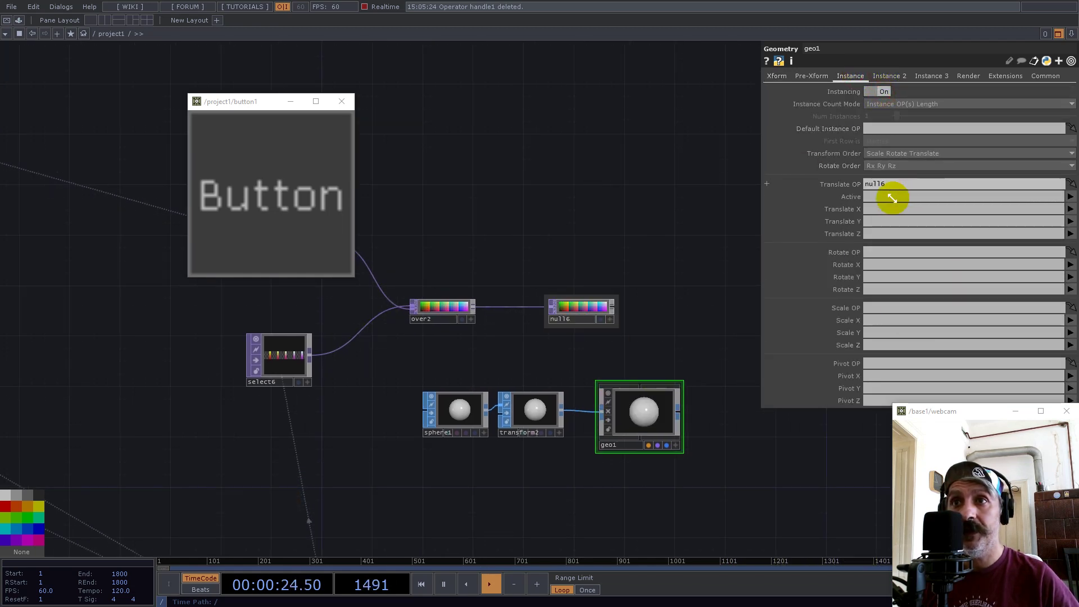
Step: Map geo1's instance Translate X, Y and Z to the channels r, g and b
{"action": "left_click", "coordinate": [876, 213]}
{"action": "type", "text": "r"}
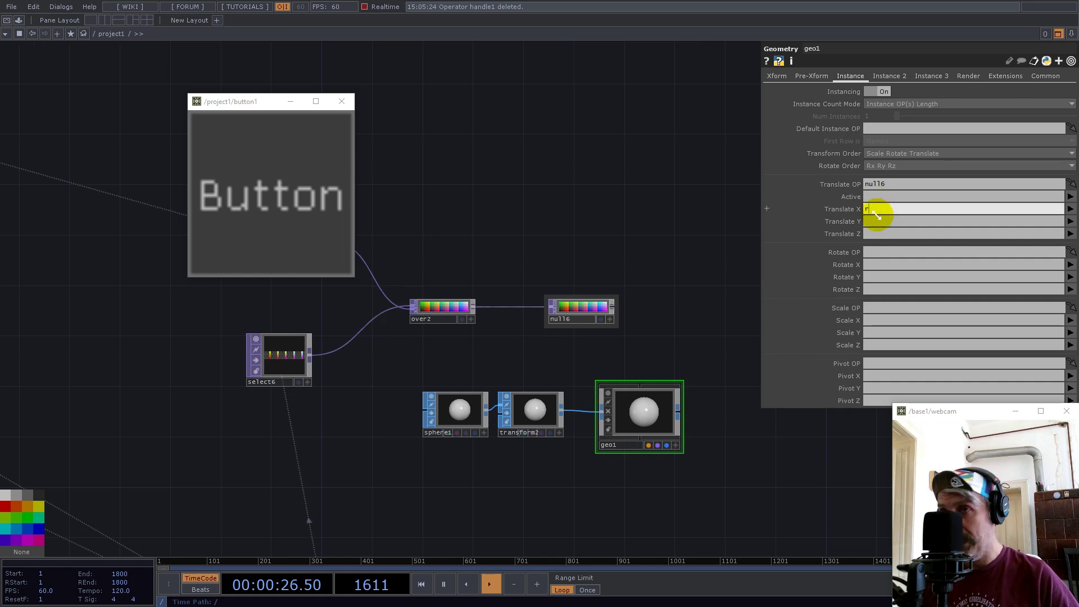
{"action": "left_click", "coordinate": [874, 221]}
{"action": "type", "text": "g"}
{"action": "left_click", "coordinate": [874, 233]}
{"action": "type", "text": "b"}
{"action": "key", "text": "Return"}
Step: Split the workspace into left and right panes and show the sphere instances from an angle in a geometry viewer in the right one
{"action": "left_click", "coordinate": [1072, 33]}
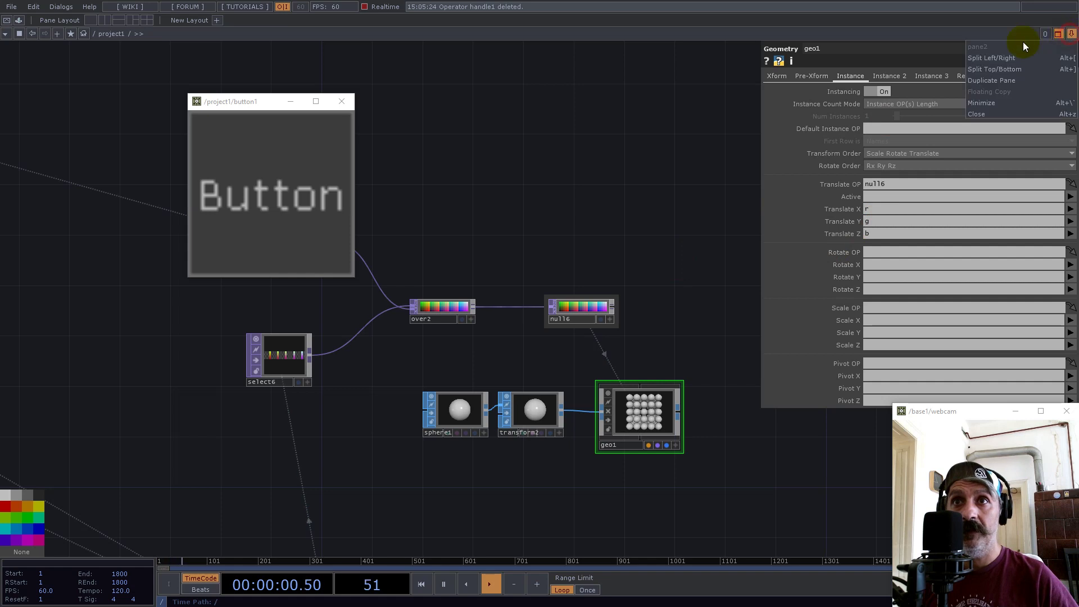
{"action": "left_click", "coordinate": [991, 58]}
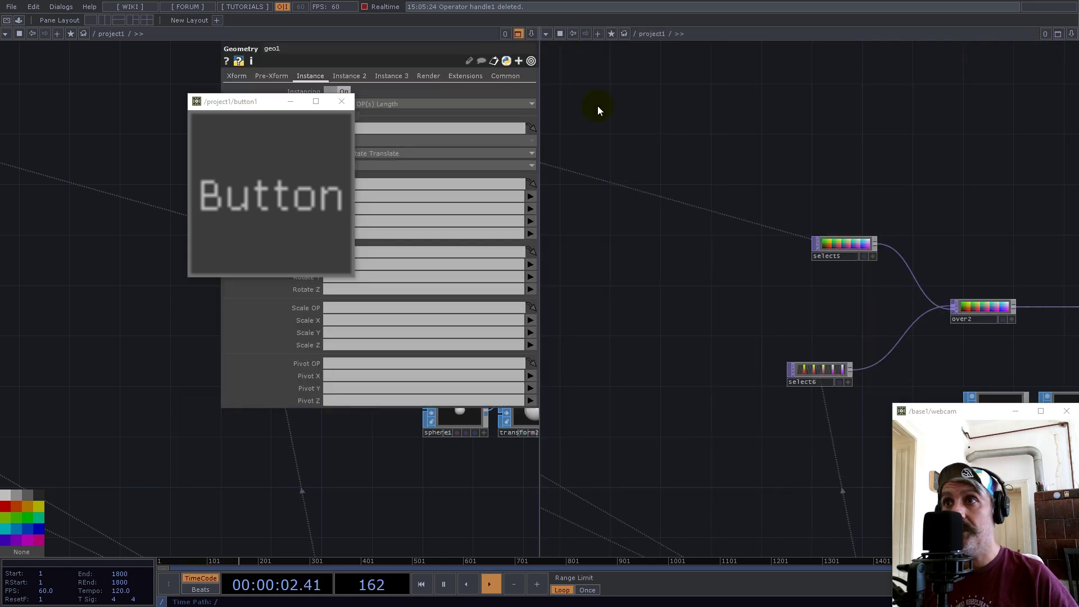
{"action": "left_click", "coordinate": [547, 35]}
{"action": "left_click", "coordinate": [560, 70]}
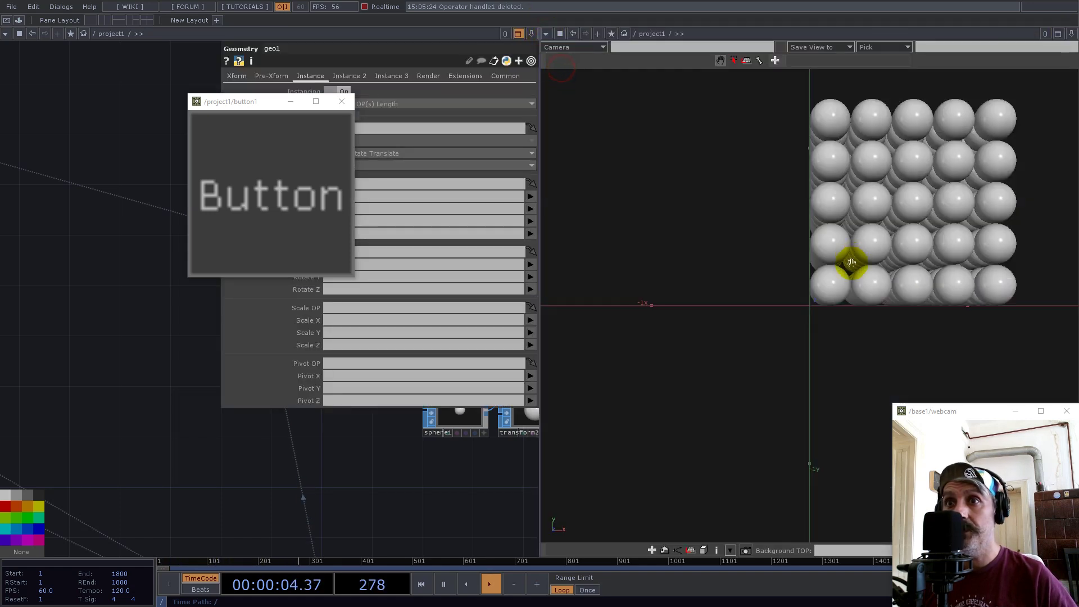
{"action": "left_click_drag", "start_coordinate": [920, 221], "coordinate": [809, 296]}
{"action": "middle_click_drag", "start_coordinate": [809, 296], "coordinate": [902, 279]}
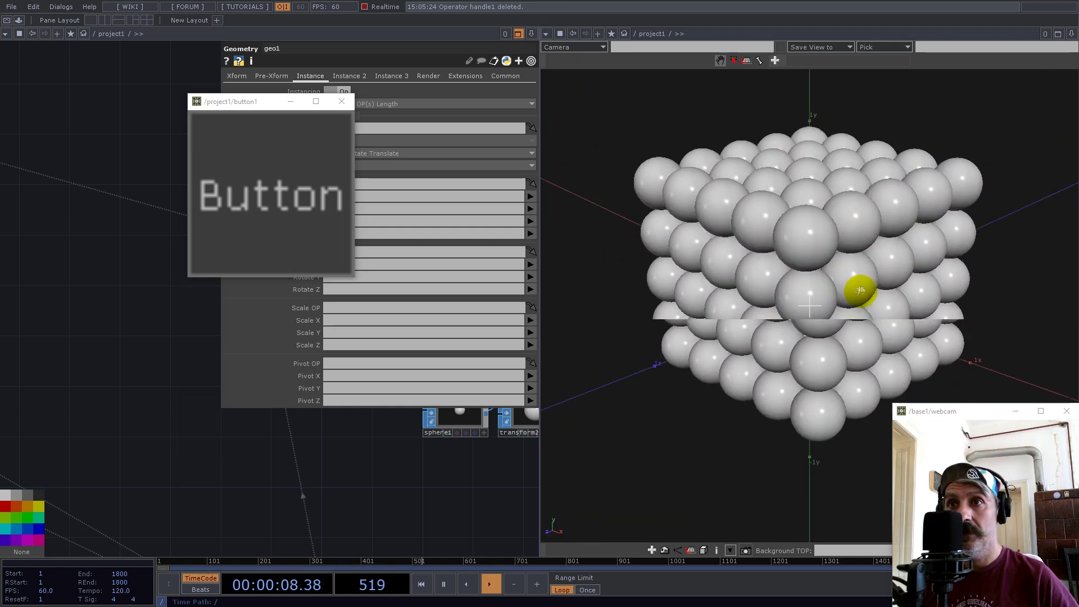
Step: Move the button1 window clear of the parameters and set sphere1's Primitive Type to Polygon
{"action": "scroll", "coordinate": [282, 480], "scroll_direction": "down", "scroll_amount": 5}
{"action": "scroll", "coordinate": [283, 483], "scroll_direction": "down", "scroll_amount": 3}
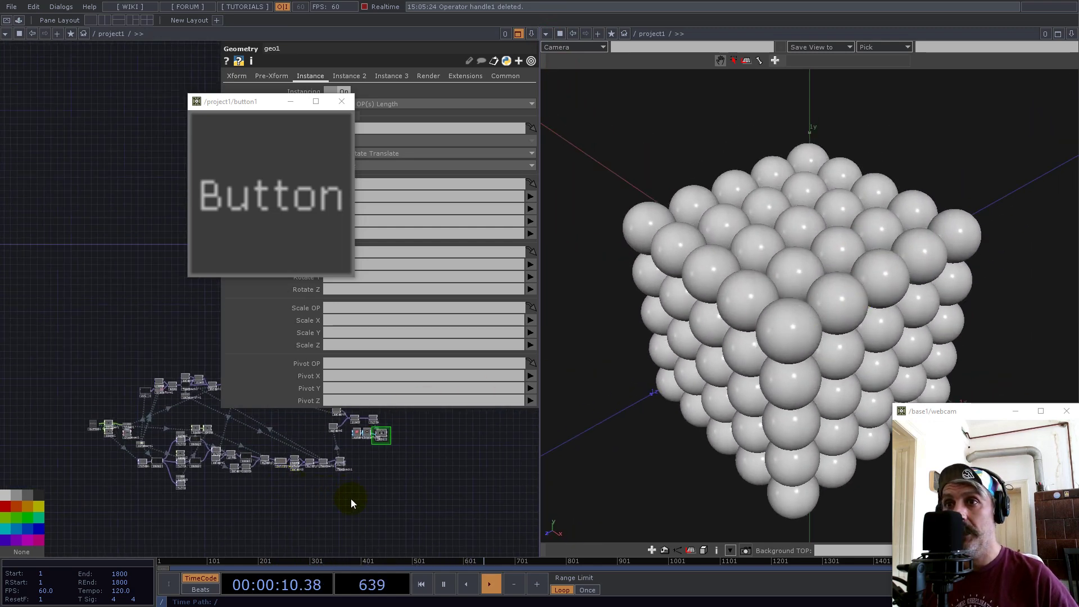
{"action": "scroll", "coordinate": [185, 389], "scroll_direction": "up", "scroll_amount": 6}
{"action": "scroll", "coordinate": [59, 375], "scroll_direction": "down", "scroll_amount": 4}
{"action": "scroll", "coordinate": [346, 471], "scroll_direction": "up", "scroll_amount": 5}
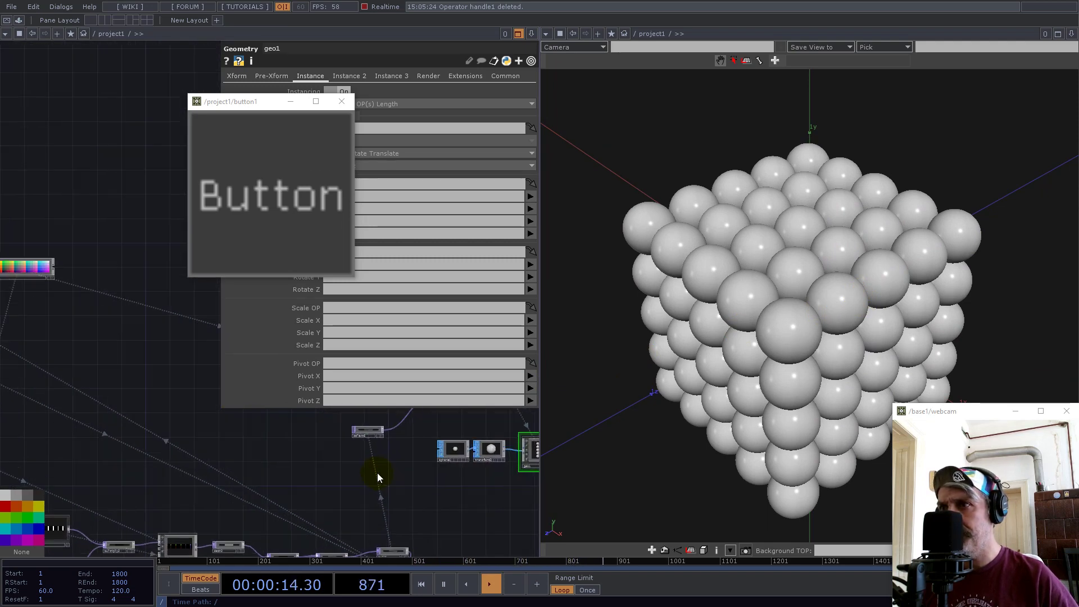
{"action": "left_click", "coordinate": [458, 448]}
{"action": "left_click_drag", "start_coordinate": [299, 103], "coordinate": [202, 200]}
{"action": "left_click", "coordinate": [354, 93]}
{"action": "left_click", "coordinate": [343, 113]}
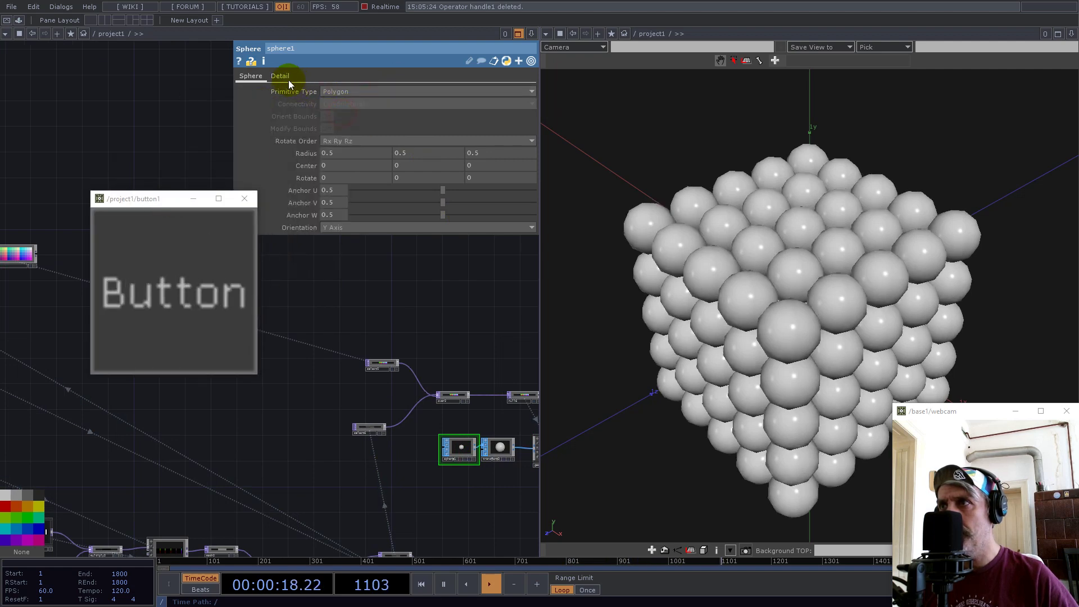
Step: Set the Frequency of sphere1 to 3 in its detail settings
{"action": "left_click", "coordinate": [280, 76]}
{"action": "left_click", "coordinate": [333, 91]}
{"action": "type", "text": "3"}
{"action": "key", "text": "Return"}
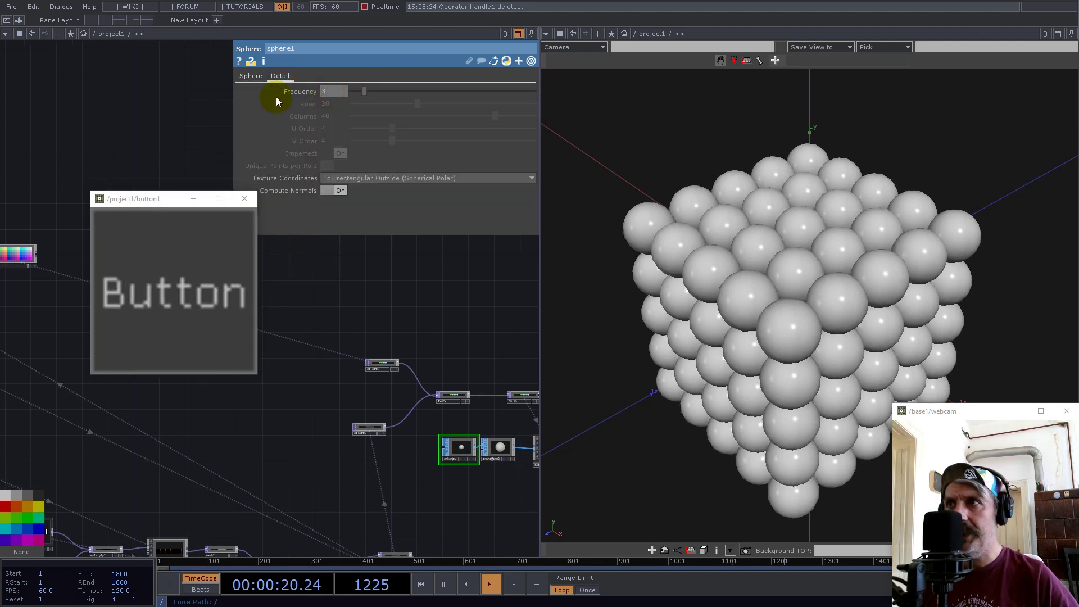
{"action": "left_click_drag", "start_coordinate": [399, 342], "coordinate": [313, 331]}
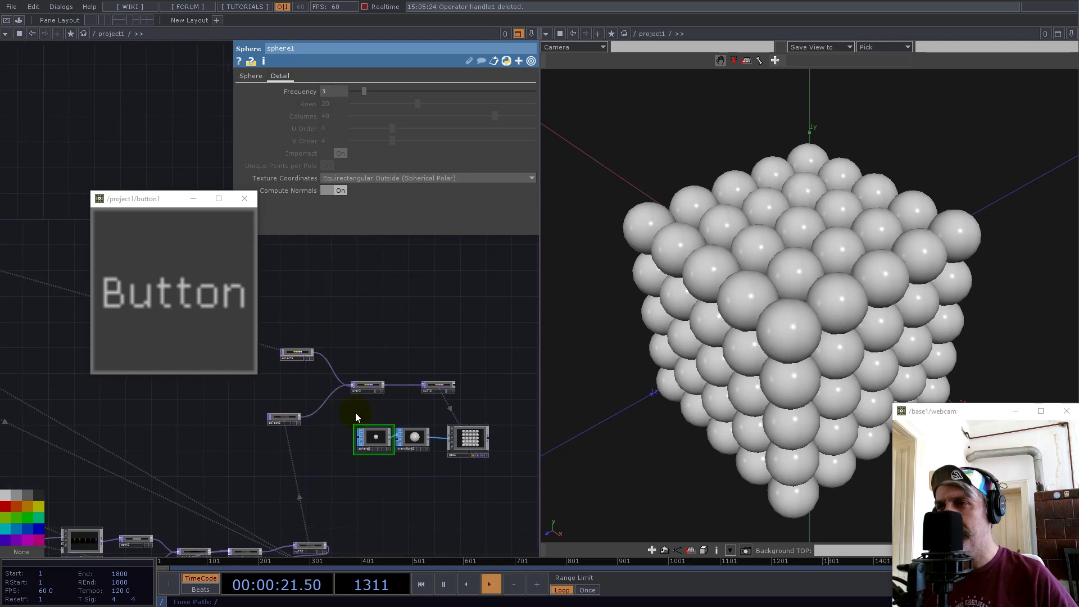
Step: Drive transform2's Uniform Scale with constant1's grid channel using the expression 1/op('constant1')['grid']
{"action": "left_click", "coordinate": [404, 446]}
{"action": "middle_click_drag", "start_coordinate": [459, 491], "coordinate": [340, 487]}
{"action": "scroll", "coordinate": [186, 470], "scroll_direction": "up", "scroll_amount": 10}
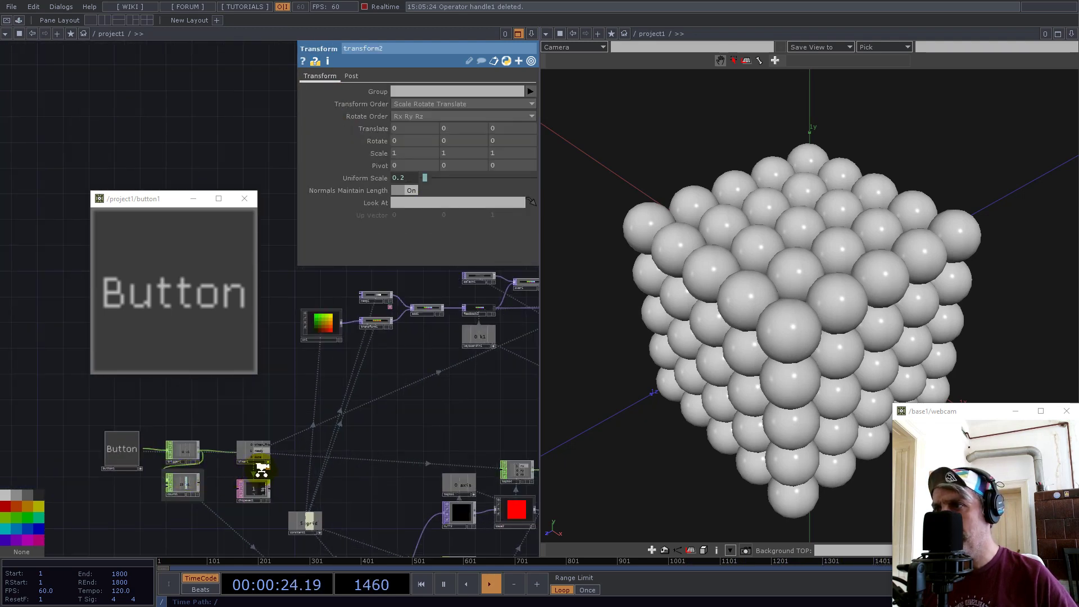
{"action": "scroll", "coordinate": [295, 445], "scroll_direction": "down", "scroll_amount": 8}
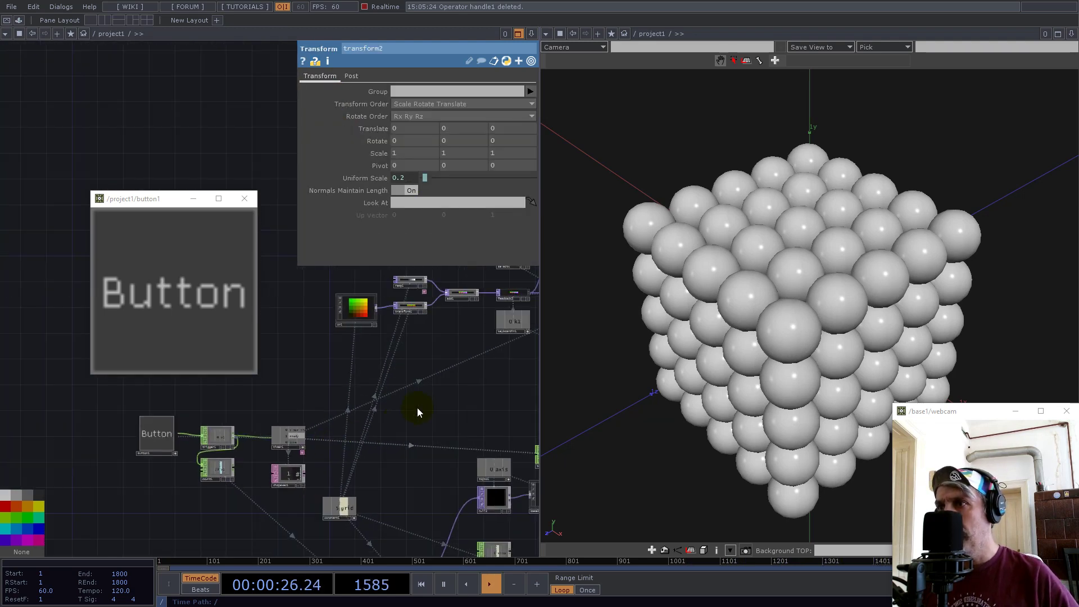
{"action": "left_click_drag", "start_coordinate": [275, 461], "coordinate": [406, 174]}
{"action": "left_click", "coordinate": [403, 179]}
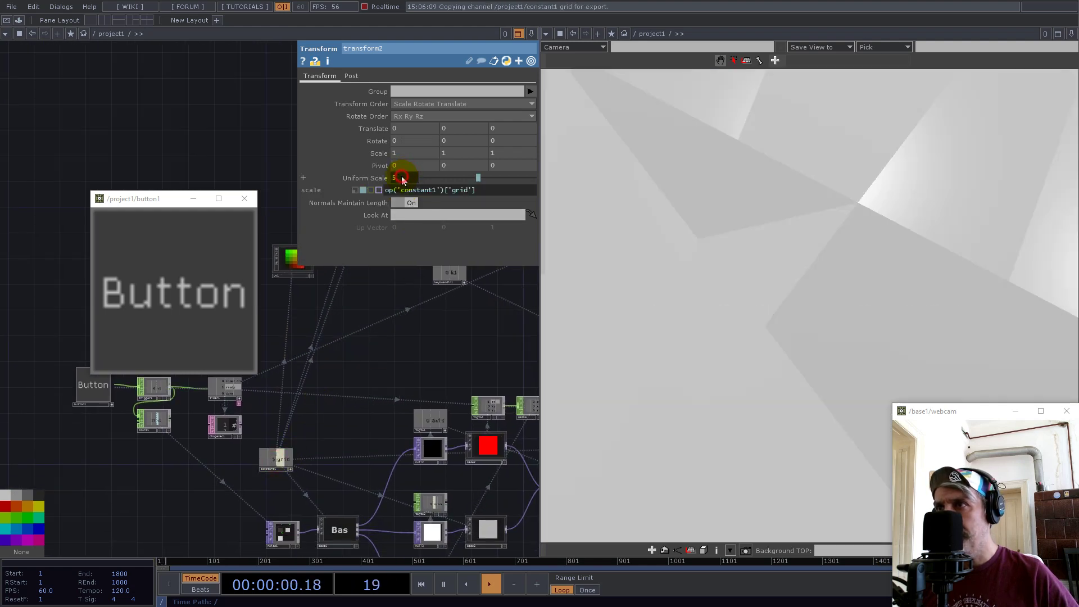
{"action": "left_click", "coordinate": [386, 191]}
{"action": "type", "text": "1/"}
{"action": "key", "text": "Return"}
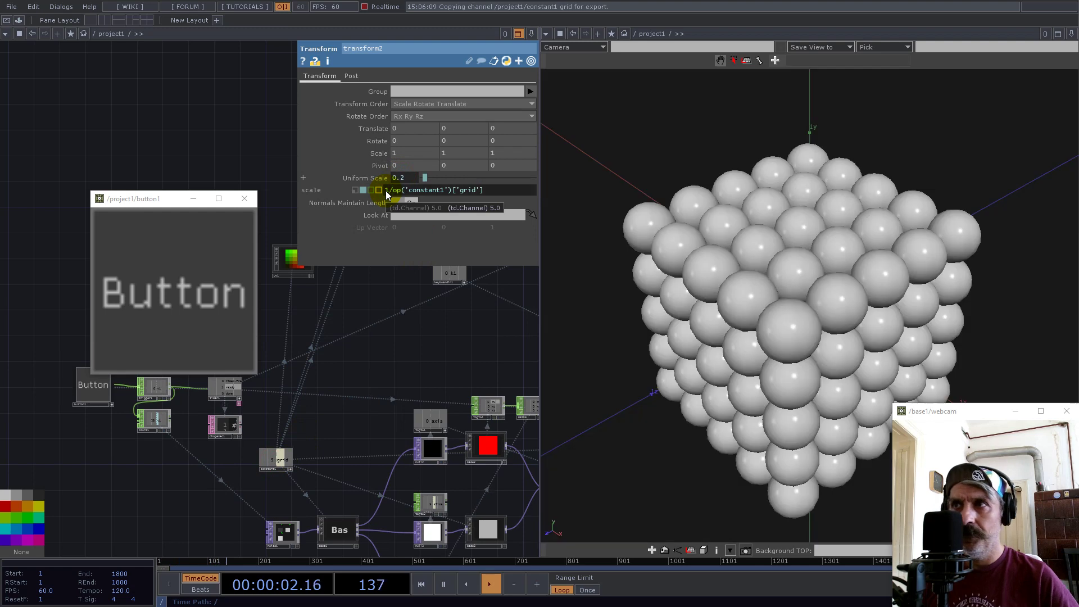
Step: Shrink the sphere instances by multiplying transform2's Uniform Scale expression by 0.3
{"action": "left_click", "coordinate": [490, 190]}
{"action": "type", "text": "*0.3"}
{"action": "key", "text": "Return"}
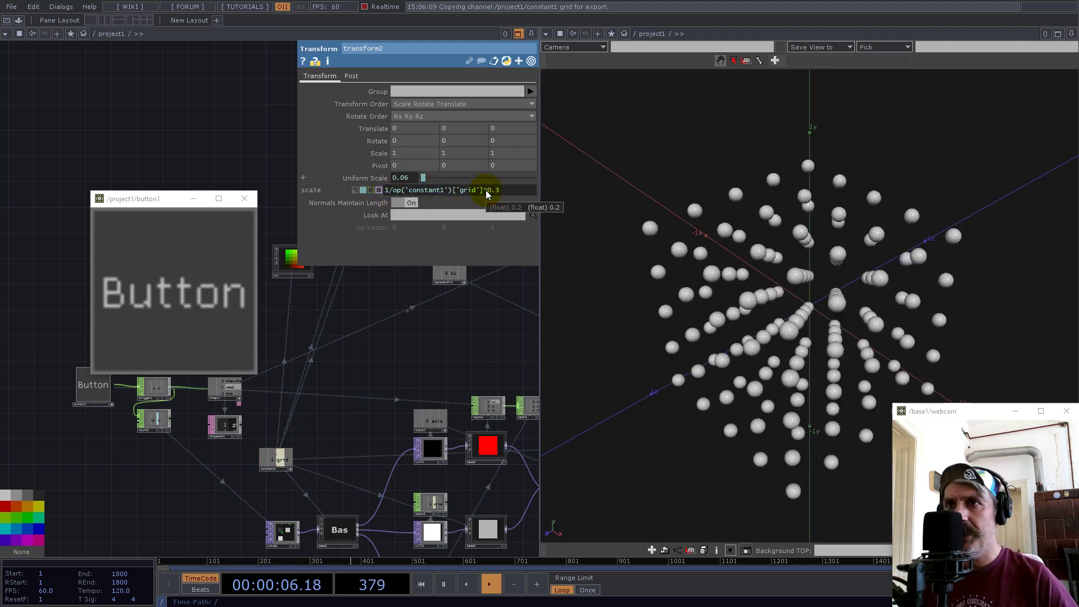
Step: Trigger several rotations with button1 while examining the sphere grid's layer movement from different angles in the geometry viewer
{"action": "mouse_move", "coordinate": [831, 331]}
{"action": "left_mouse_down"}
{"action": "mouse_move", "coordinate": [952, 296]}
{"action": "mouse_move", "coordinate": [927, 325]}
{"action": "mouse_move", "coordinate": [836, 330]}
{"action": "left_mouse_up"}
{"action": "left_click", "coordinate": [170, 289]}
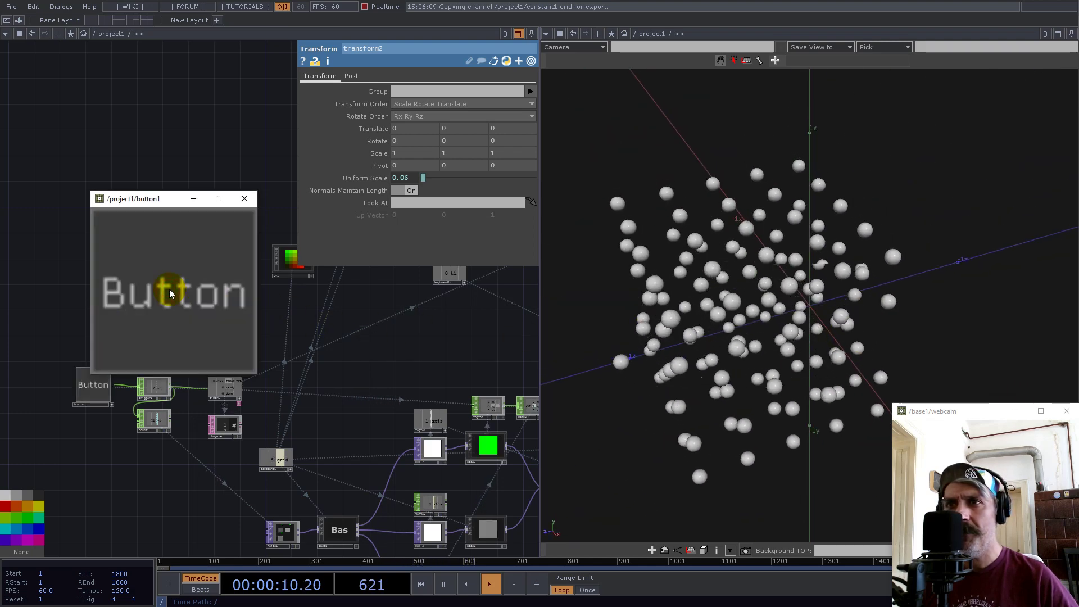
{"action": "left_click_drag", "start_coordinate": [754, 319], "coordinate": [405, 272]}
{"action": "left_click", "coordinate": [193, 284]}
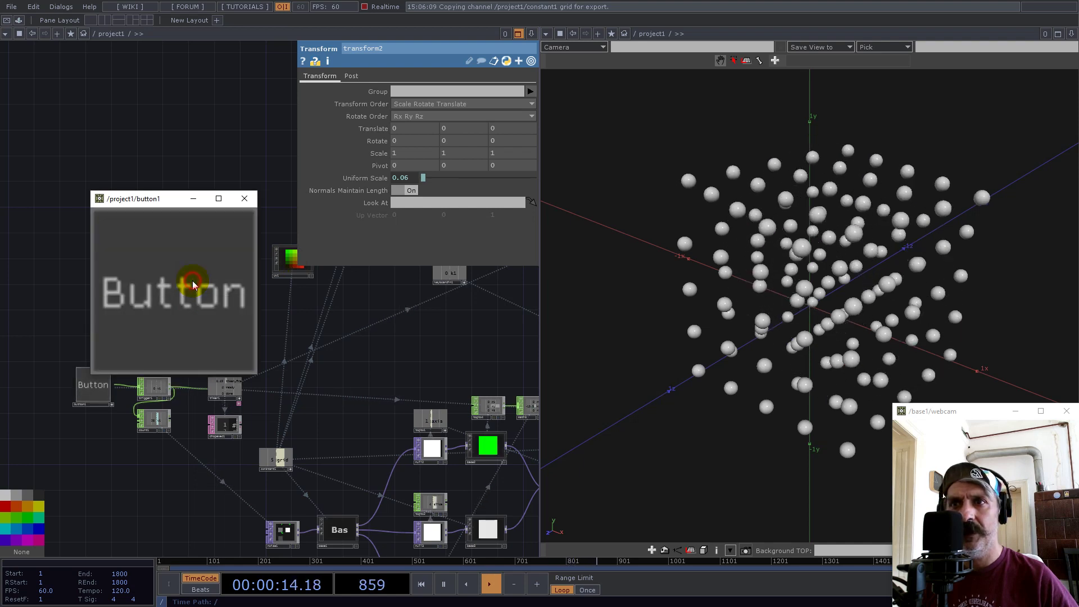
{"action": "left_click", "coordinate": [192, 284]}
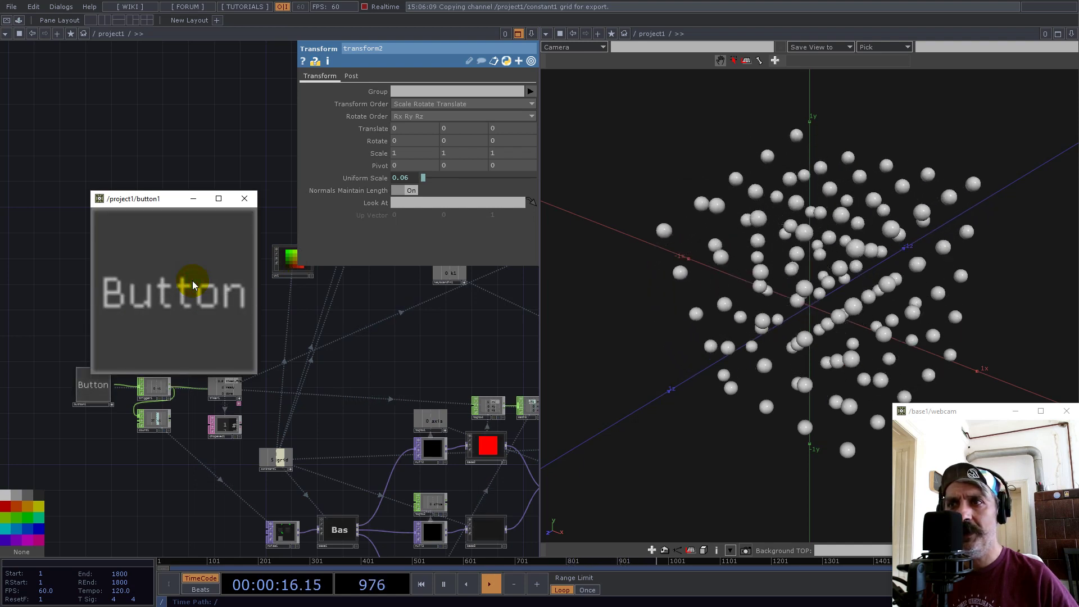
{"action": "left_click", "coordinate": [193, 284]}
{"action": "left_click", "coordinate": [192, 284]}
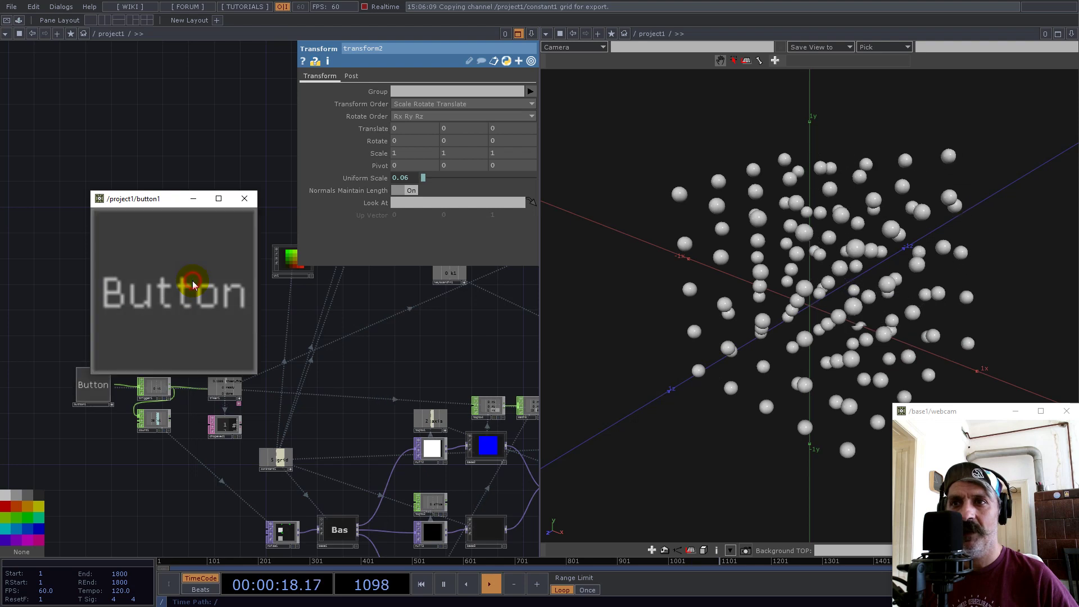
{"action": "left_click", "coordinate": [192, 284]}
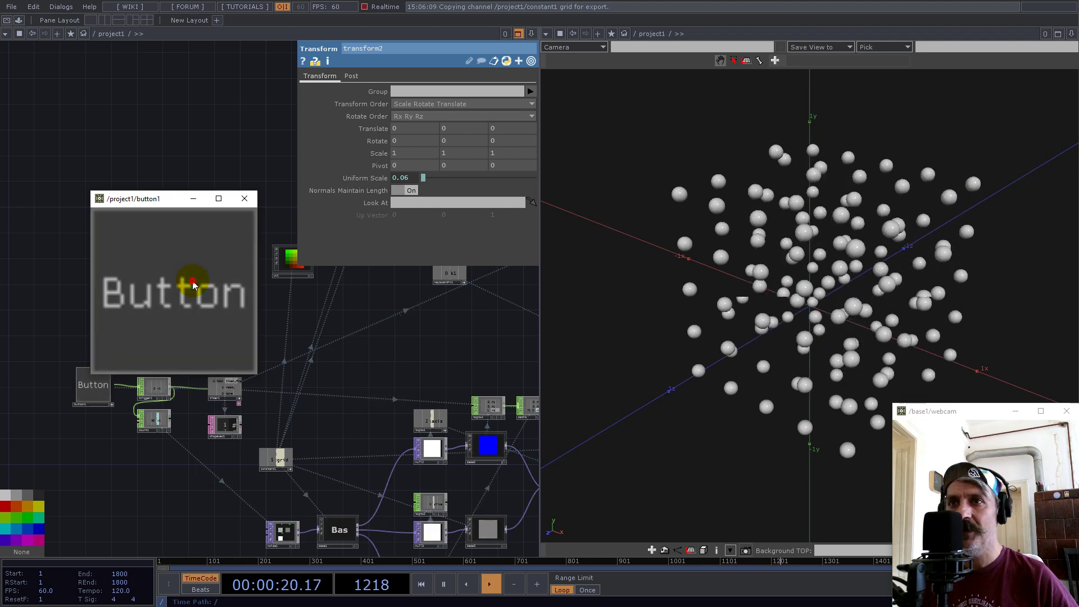
{"action": "left_click", "coordinate": [192, 284]}
{"action": "left_click", "coordinate": [202, 285]}
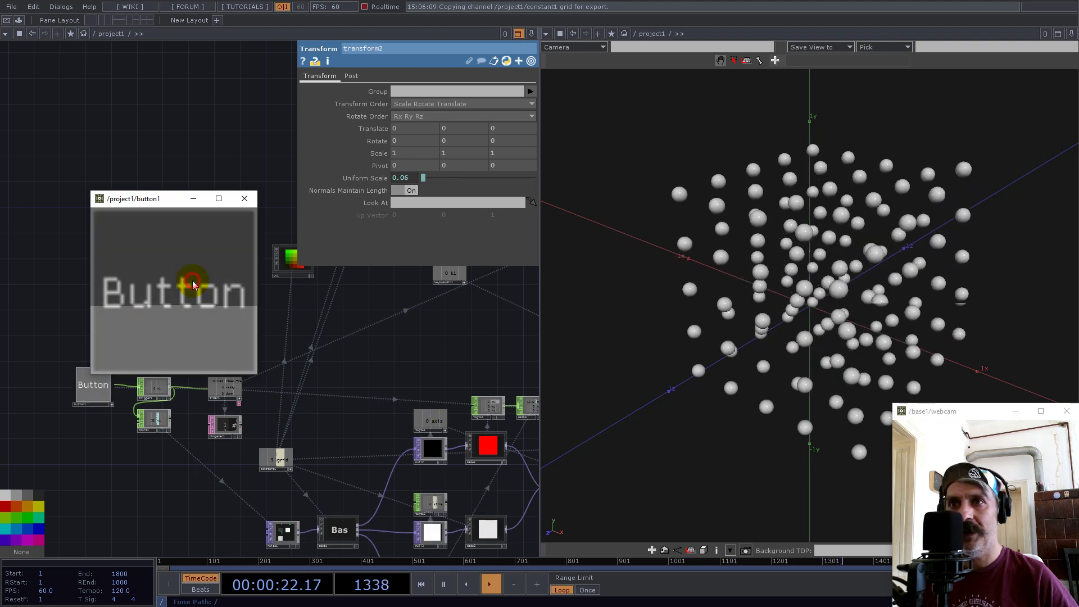
Step: Add a Box SOP below sphere1 in the network
{"action": "middle_click_drag", "start_coordinate": [396, 353], "coordinate": [458, 354]}
{"action": "left_click_drag", "start_coordinate": [481, 347], "coordinate": [231, 344]}
{"action": "middle_click_drag", "start_coordinate": [295, 360], "coordinate": [307, 361]}
{"action": "scroll", "coordinate": [436, 433], "scroll_direction": "up", "scroll_amount": 5}
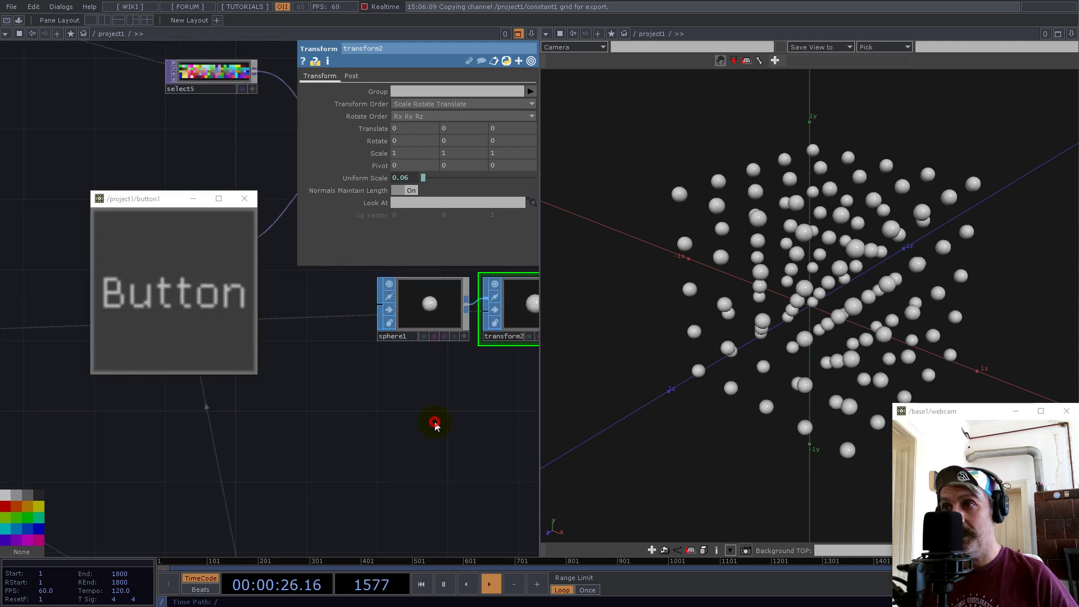
{"action": "key", "text": "Tab"}
{"action": "type", "text": "bo"}
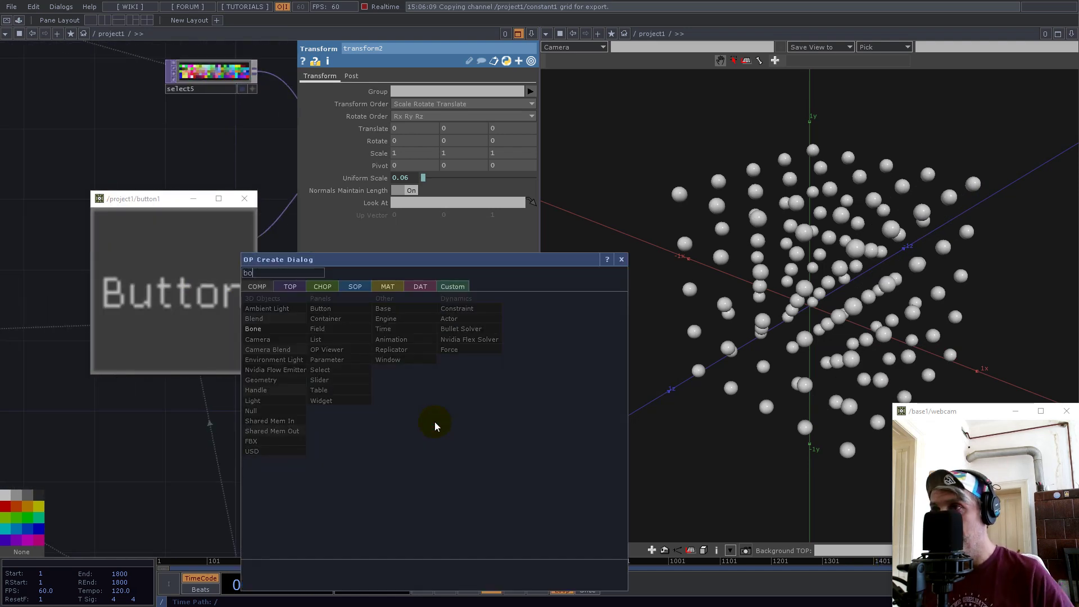
{"action": "left_click", "coordinate": [355, 286]}
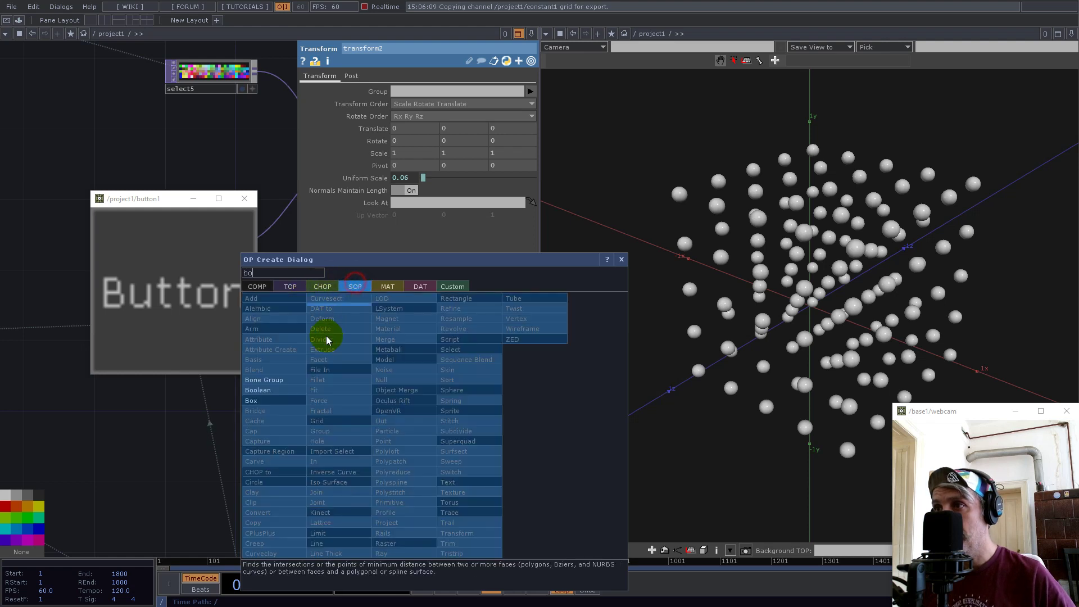
{"action": "left_click", "coordinate": [265, 402]}
{"action": "left_click", "coordinate": [410, 401]}
{"action": "left_click_drag", "start_coordinate": [490, 425], "coordinate": [285, 472]}
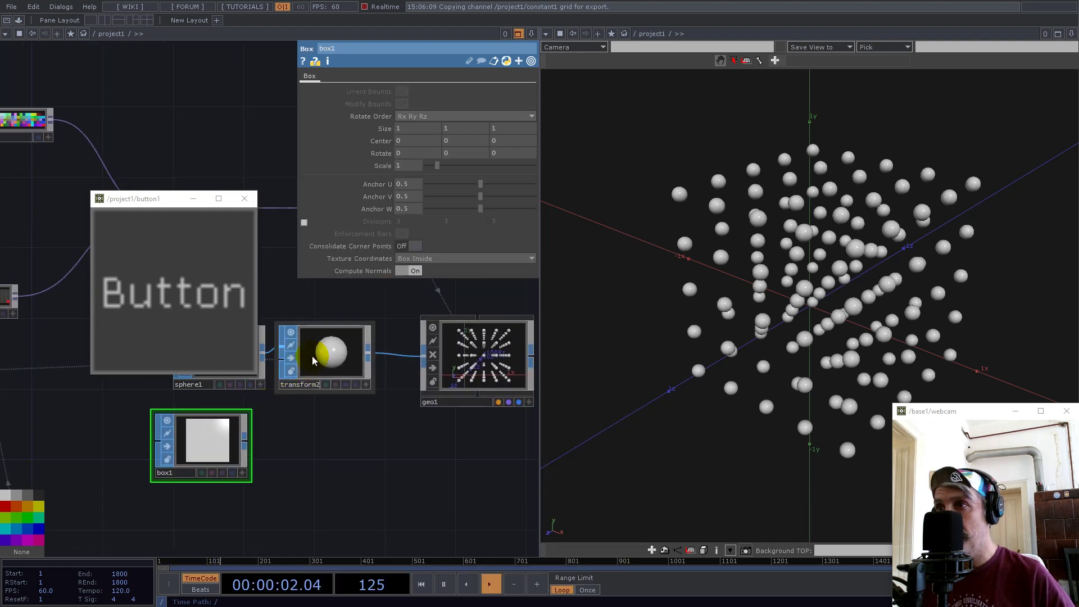
Step: Remove the 0.3 multiplier from transform2's Uniform Scale expression
{"action": "left_click", "coordinate": [313, 353]}
{"action": "left_click", "coordinate": [412, 177]}
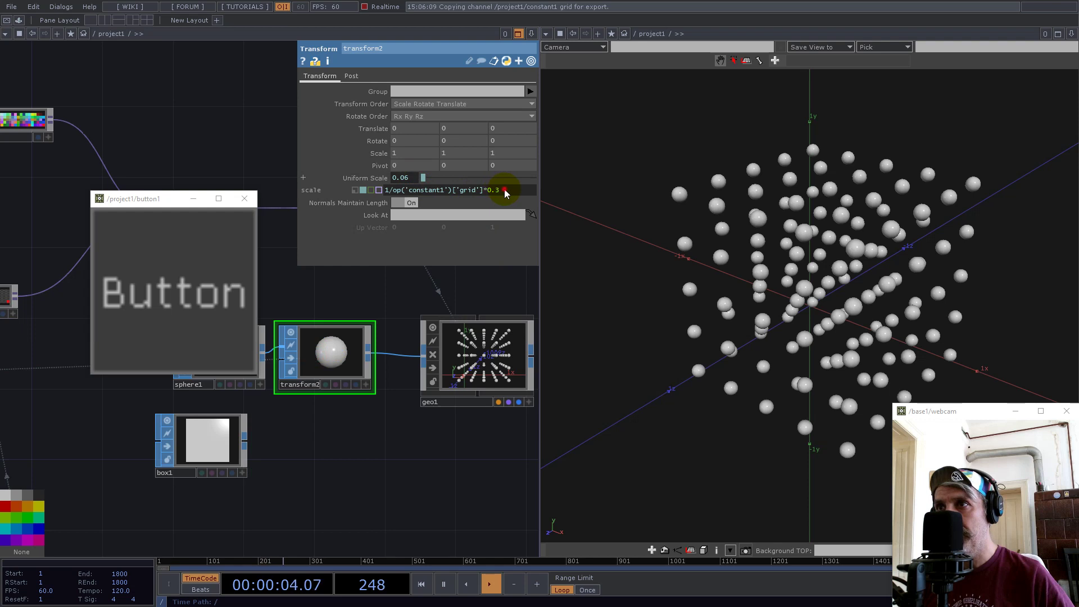
{"action": "key", "text": "BackSpace"}
{"action": "key", "text": "Return"}
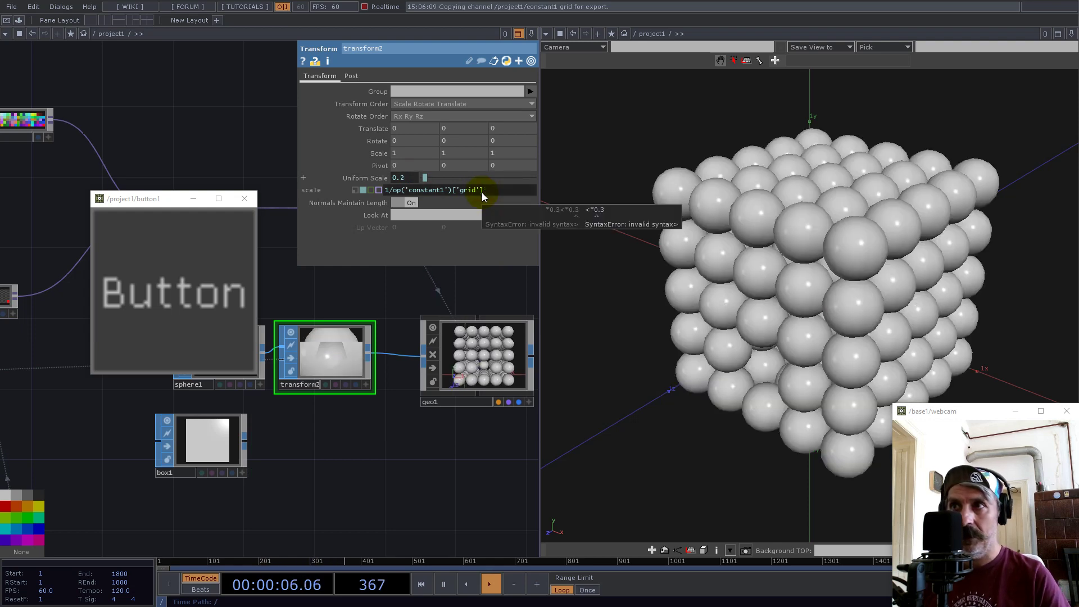
Step: Connect box1 to transform2 in place of sphere1, delete sphere1 and move box1 into its spot
{"action": "left_click_drag", "start_coordinate": [245, 446], "coordinate": [279, 349]}
{"action": "left_click_drag", "start_coordinate": [290, 436], "coordinate": [432, 448]}
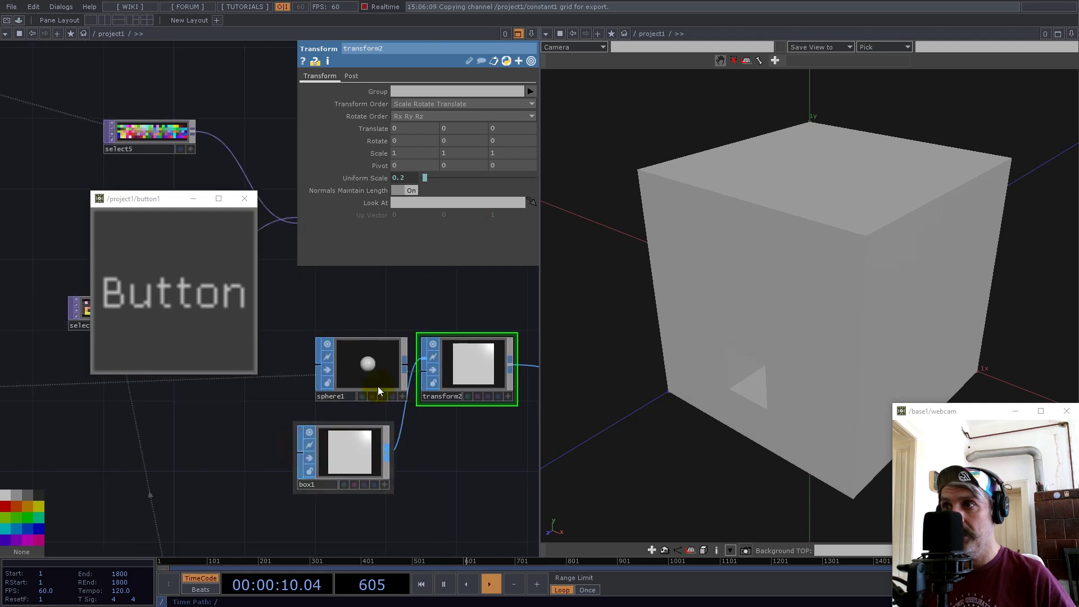
{"action": "left_click", "coordinate": [370, 354]}
{"action": "key", "text": "Delete"}
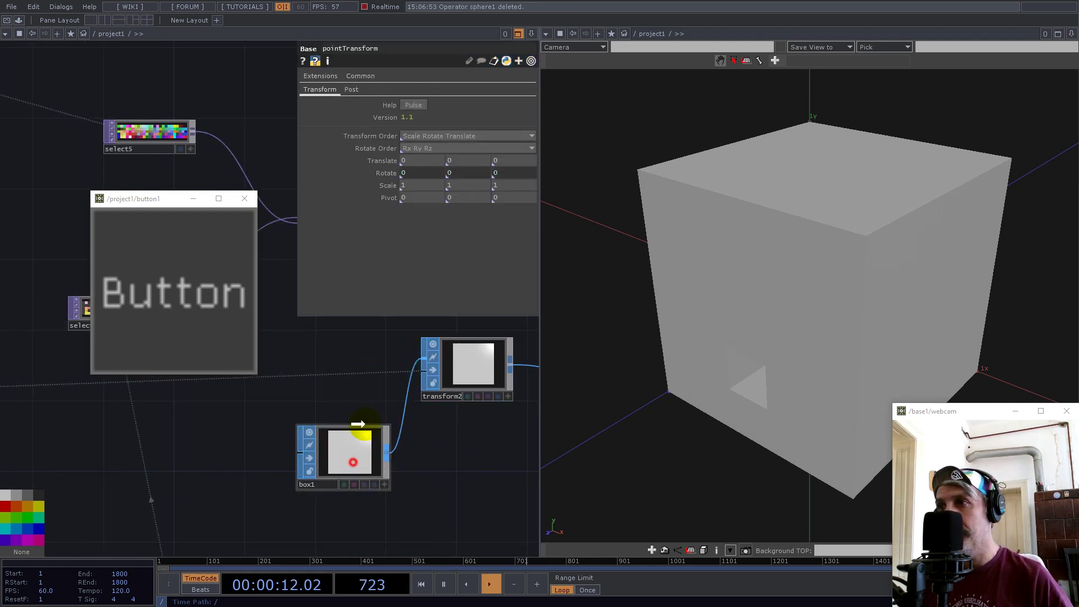
{"action": "left_click_drag", "start_coordinate": [356, 441], "coordinate": [374, 369]}
Step: Add a multiplier to transform2's grid-based Uniform Scale expression, bringing the box scale to 0.195
{"action": "left_click", "coordinate": [471, 372]}
{"action": "left_click", "coordinate": [407, 180]}
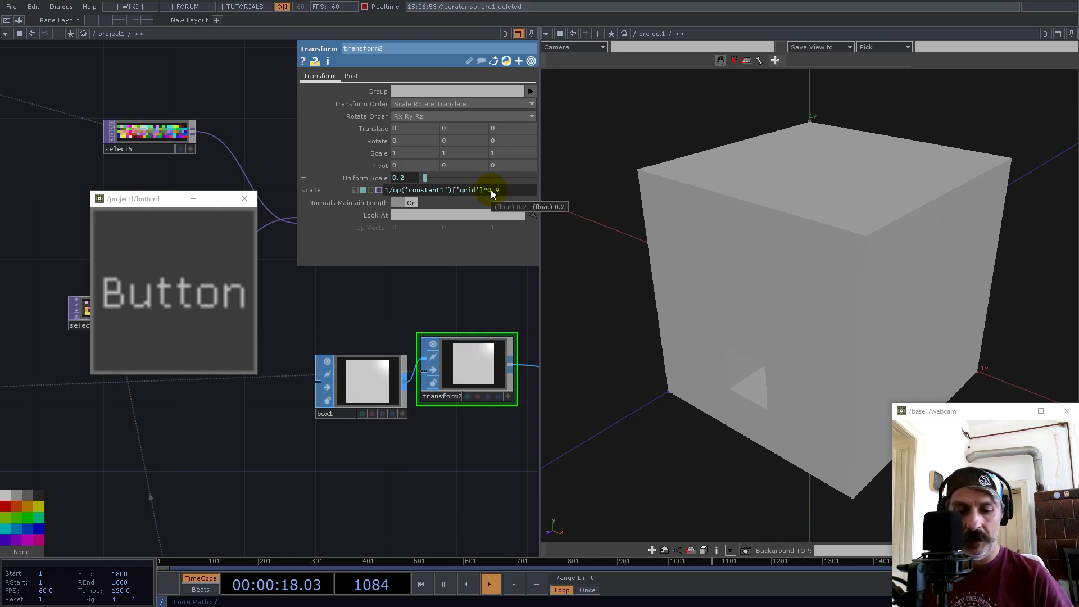
{"action": "key", "text": "Return"}
Step: Check the cube's layer rotations from several angles by triggering button1, and close the button window
{"action": "left_click_drag", "start_coordinate": [824, 273], "coordinate": [715, 243]}
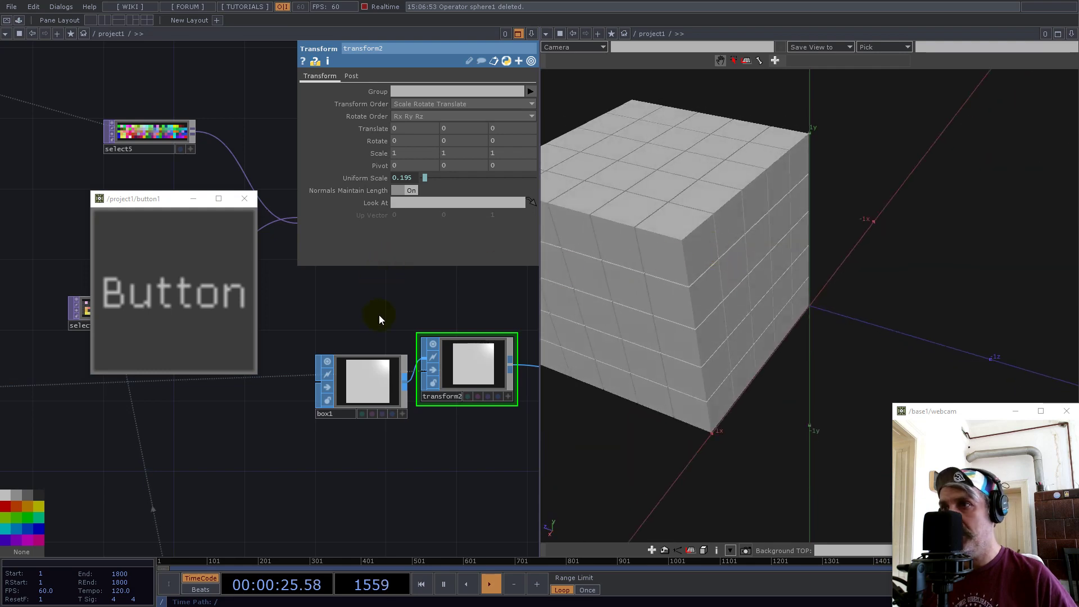
{"action": "left_click_drag", "start_coordinate": [728, 306], "coordinate": [798, 309]}
{"action": "left_click", "coordinate": [181, 303]}
{"action": "left_click", "coordinate": [181, 303]}
{"action": "middle_click_drag", "start_coordinate": [808, 313], "coordinate": [950, 291]}
{"action": "left_click", "coordinate": [224, 293]}
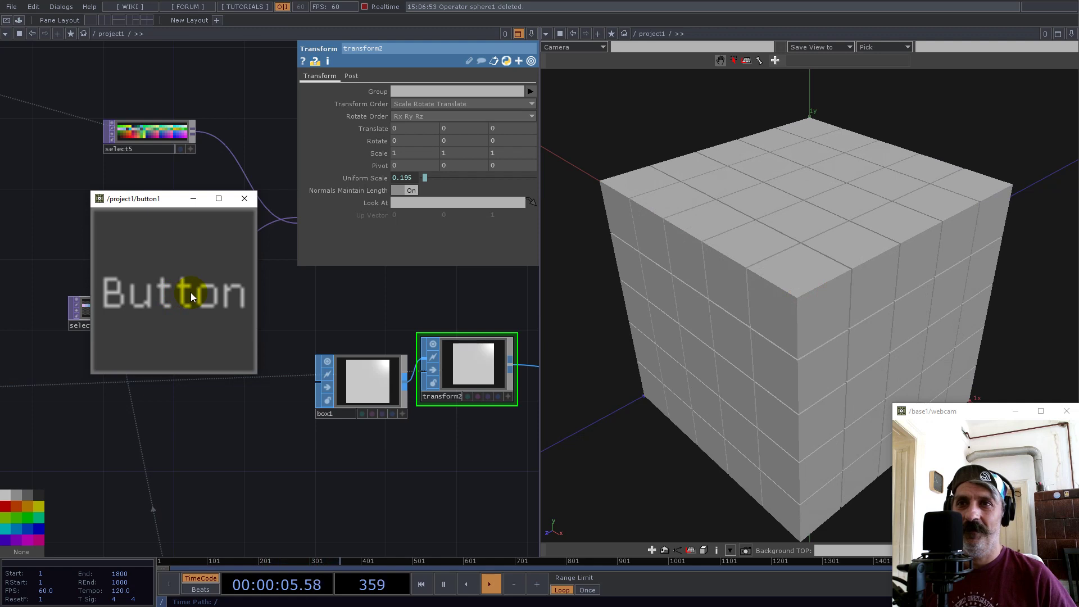
{"action": "left_click", "coordinate": [190, 292]}
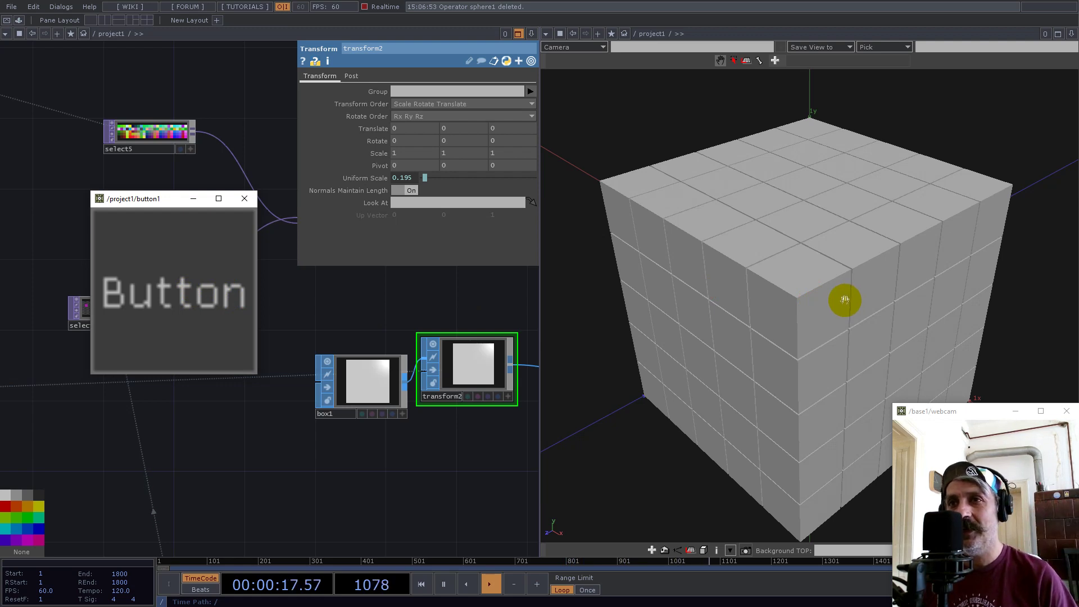
{"action": "left_click", "coordinate": [203, 273]}
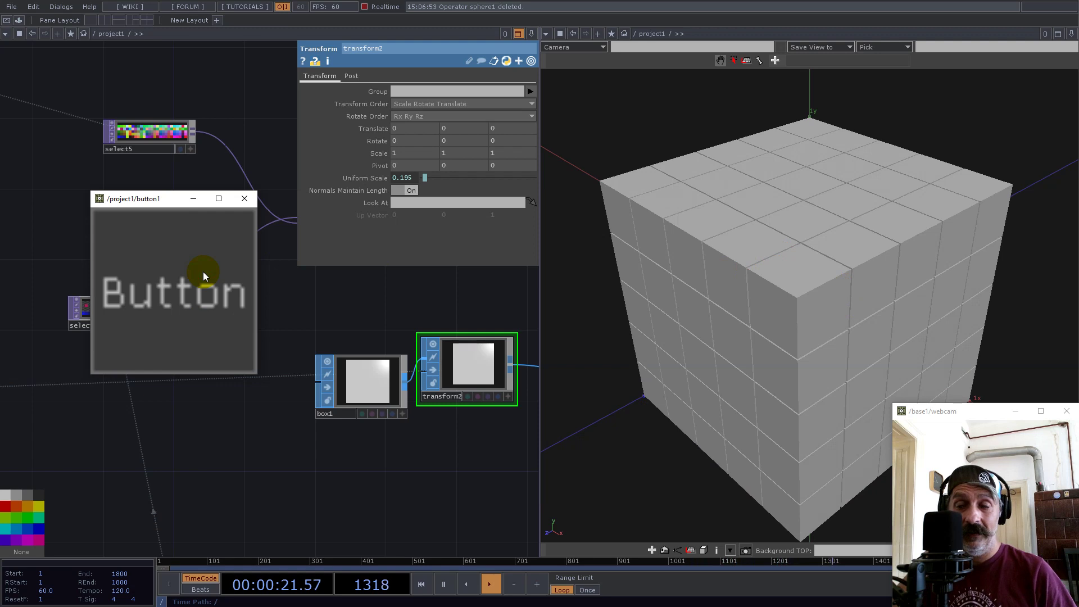
{"action": "left_click", "coordinate": [245, 200]}
Step: Review the whole network, from the button trigger and constant1 grid value to the instanced geometry
{"action": "scroll", "coordinate": [288, 436], "scroll_direction": "down", "scroll_amount": 5}
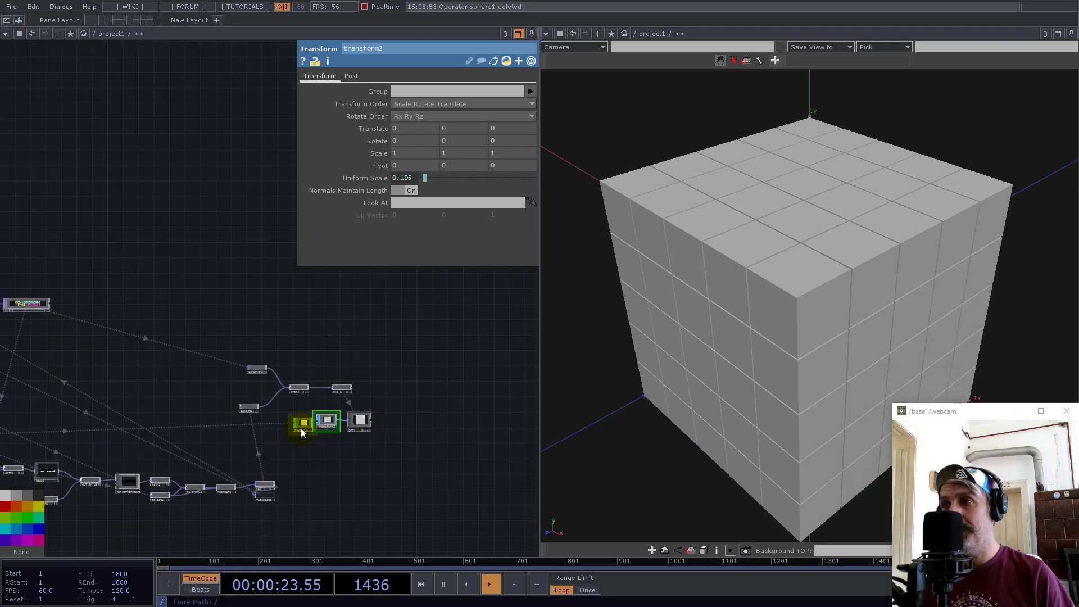
{"action": "left_click_drag", "start_coordinate": [203, 316], "coordinate": [438, 457]}
{"action": "left_click_drag", "start_coordinate": [295, 387], "coordinate": [418, 341]}
{"action": "left_click_drag", "start_coordinate": [204, 427], "coordinate": [405, 393]}
{"action": "left_click_drag", "start_coordinate": [46, 298], "coordinate": [176, 386]}
{"action": "mouse_move", "coordinate": [71, 294]}
{"action": "right_mouse_down"}
{"action": "mouse_move", "coordinate": [386, 369]}
{"action": "mouse_move", "coordinate": [420, 397]}
{"action": "right_mouse_up"}
{"action": "left_click_drag", "start_coordinate": [272, 348], "coordinate": [292, 273]}
{"action": "left_click_drag", "start_coordinate": [313, 370], "coordinate": [419, 353]}
{"action": "right_click_drag", "start_coordinate": [76, 369], "coordinate": [286, 500]}
{"action": "left_click_drag", "start_coordinate": [225, 454], "coordinate": [198, 400]}
{"action": "left_click_drag", "start_coordinate": [379, 357], "coordinate": [253, 318]}
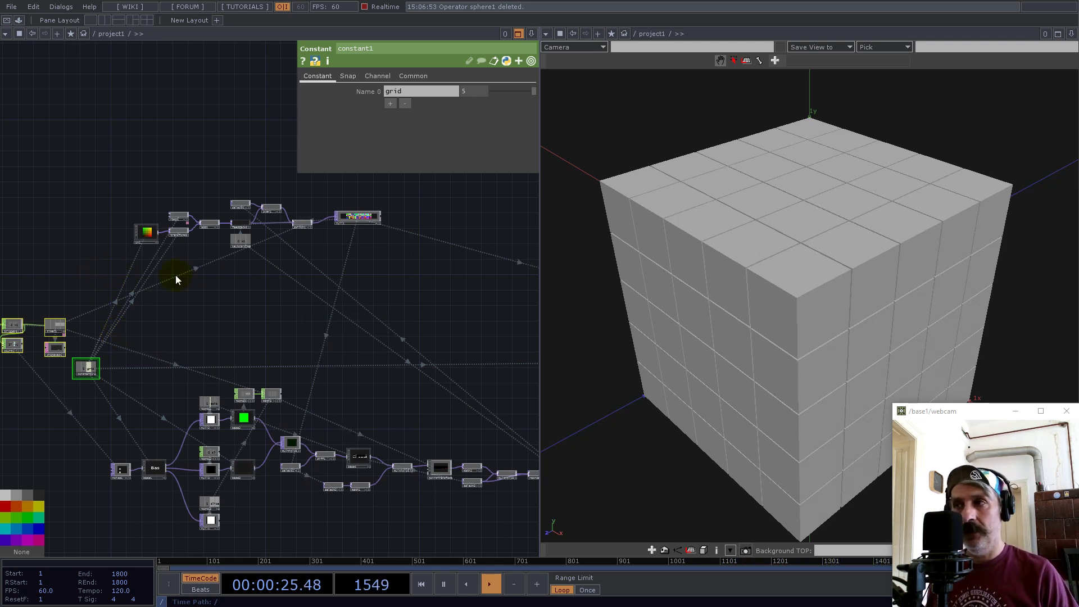
Step: Examine the position feedback chain around null1 and feedback2 and the position texture leaving add1
{"action": "left_click_drag", "start_coordinate": [292, 281], "coordinate": [298, 358]}
{"action": "mouse_move", "coordinate": [216, 236]}
{"action": "left_mouse_down"}
{"action": "mouse_move", "coordinate": [366, 353]}
{"action": "mouse_move", "coordinate": [430, 355]}
{"action": "mouse_move", "coordinate": [251, 289]}
{"action": "mouse_move", "coordinate": [214, 219]}
{"action": "left_mouse_up"}
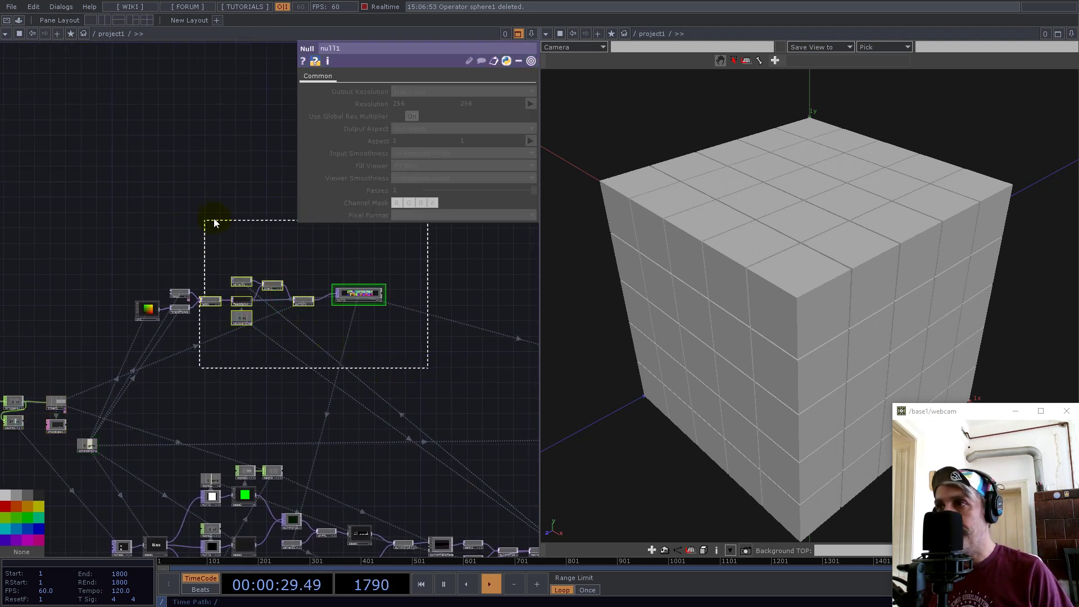
{"action": "right_click_drag", "start_coordinate": [214, 221], "coordinate": [229, 217]}
{"action": "scroll", "coordinate": [239, 346], "scroll_direction": "up", "scroll_amount": 5}
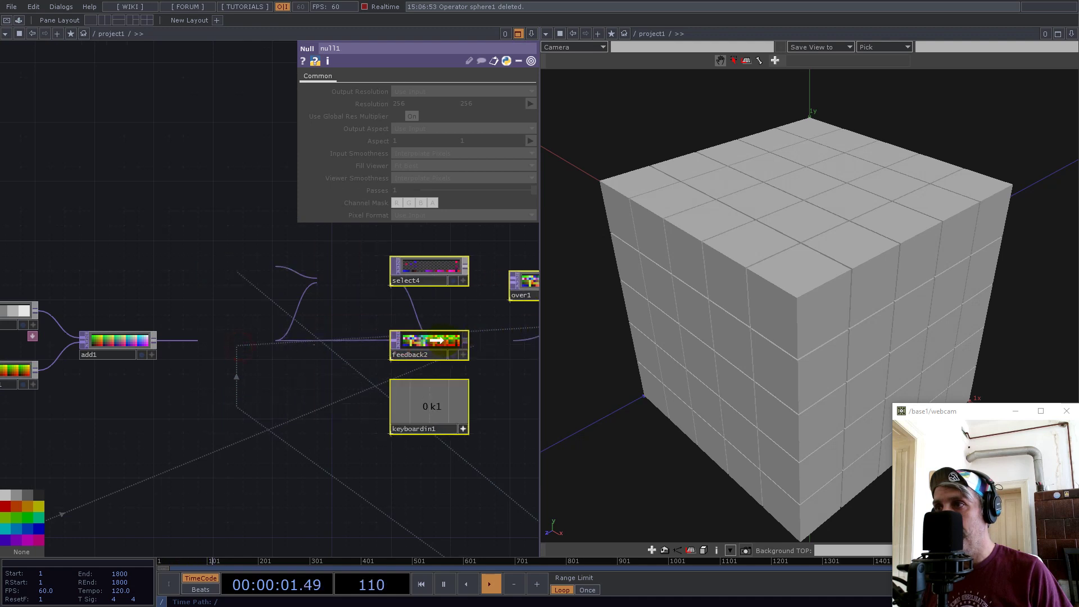
{"action": "scroll", "coordinate": [224, 327], "scroll_direction": "up", "scroll_amount": 5}
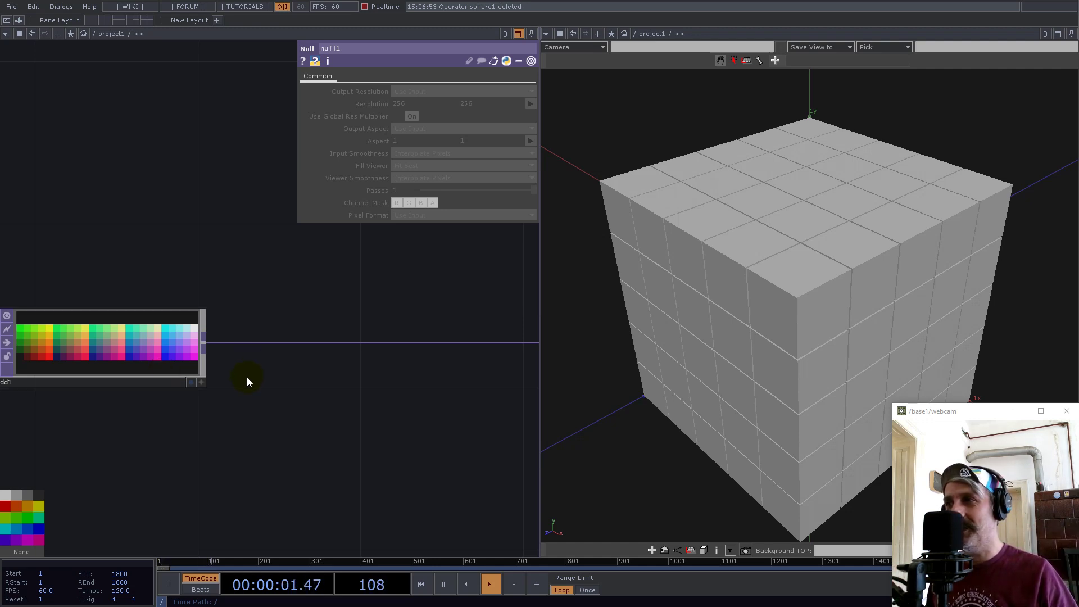
{"action": "scroll", "coordinate": [273, 404], "scroll_direction": "down", "scroll_amount": 3}
{"action": "left_click_drag", "start_coordinate": [190, 458], "coordinate": [236, 441]}
{"action": "scroll", "coordinate": [355, 324], "scroll_direction": "up", "scroll_amount": 3}
{"action": "left_click_drag", "start_coordinate": [354, 325], "coordinate": [272, 326]}
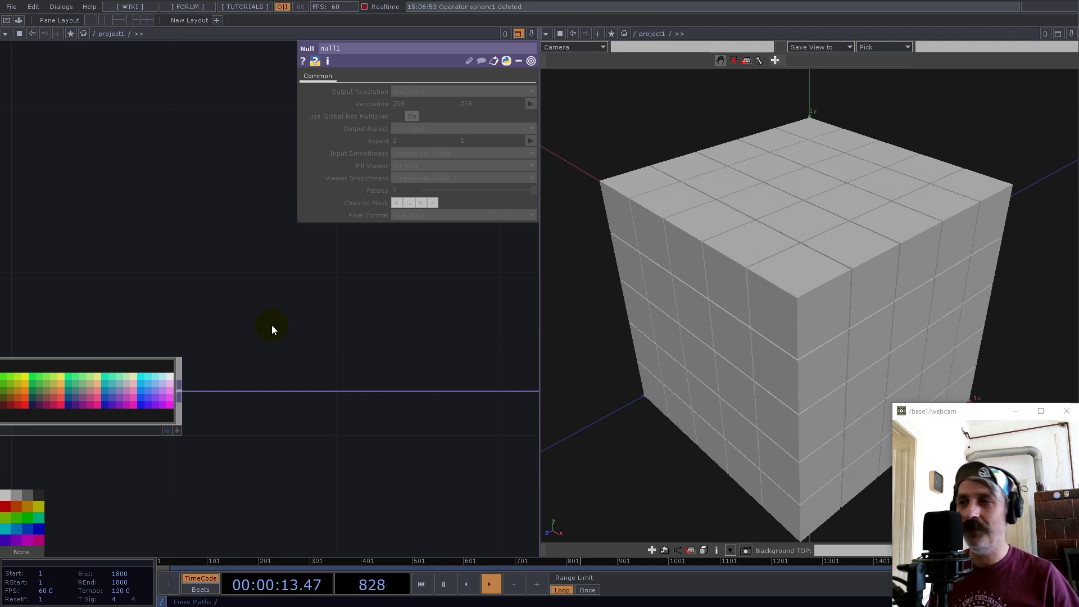
Step: Insert a Null TOP on the connection between add1 and feedback2
{"action": "right_click", "coordinate": [257, 393]}
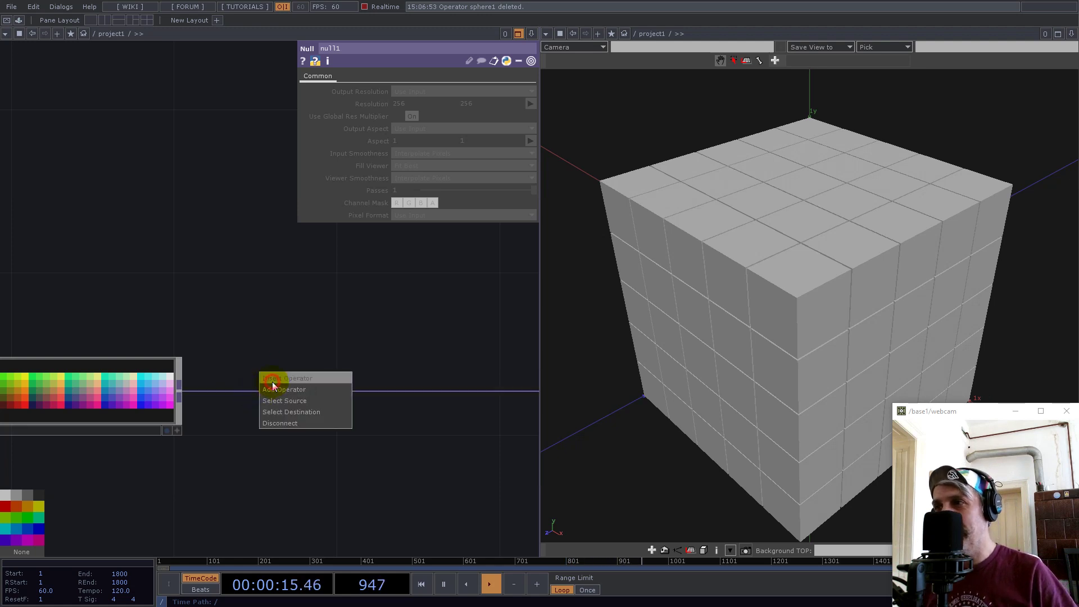
{"action": "left_click", "coordinate": [272, 376]}
{"action": "type", "text": "nul"}
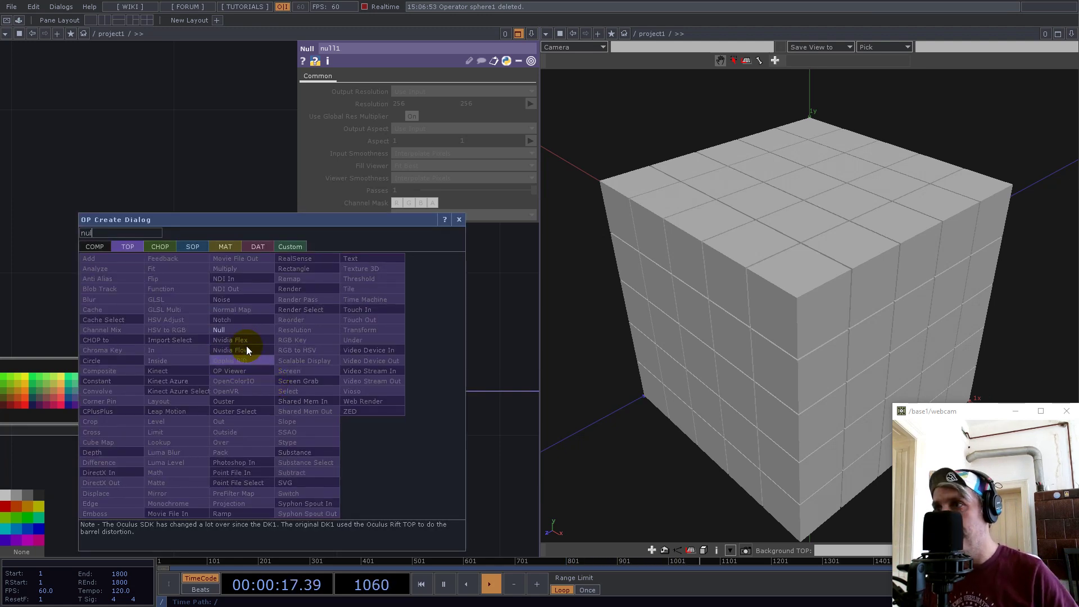
{"action": "left_click", "coordinate": [241, 330]}
{"action": "left_click", "coordinate": [430, 441]}
{"action": "scroll", "coordinate": [337, 386], "scroll_direction": "down", "scroll_amount": 5}
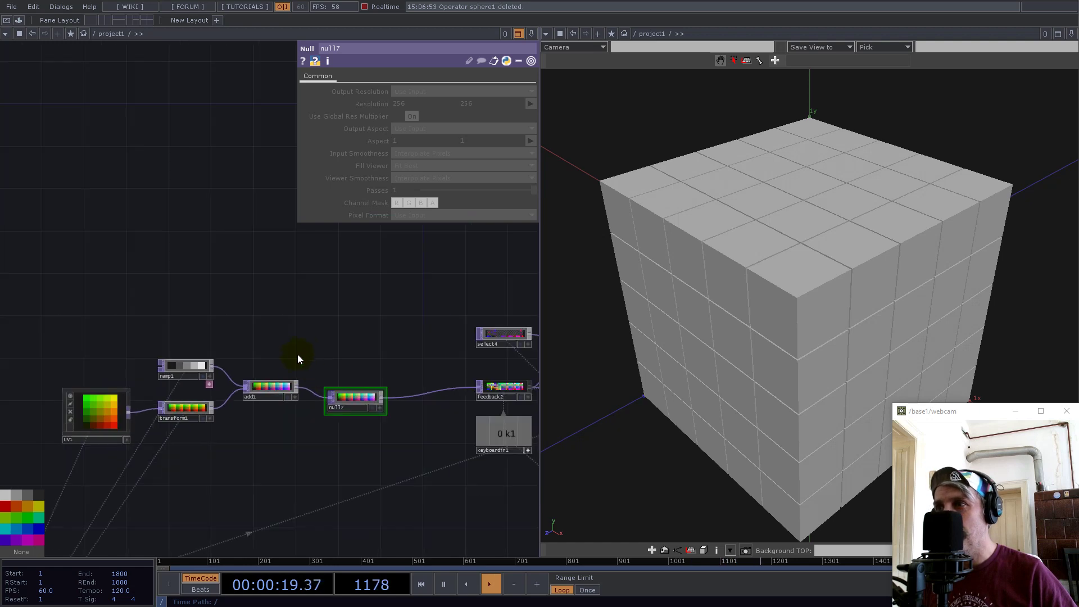
Step: Collapse the new Null after add1 into a Base component and go inside it
{"action": "right_click", "coordinate": [369, 459]}
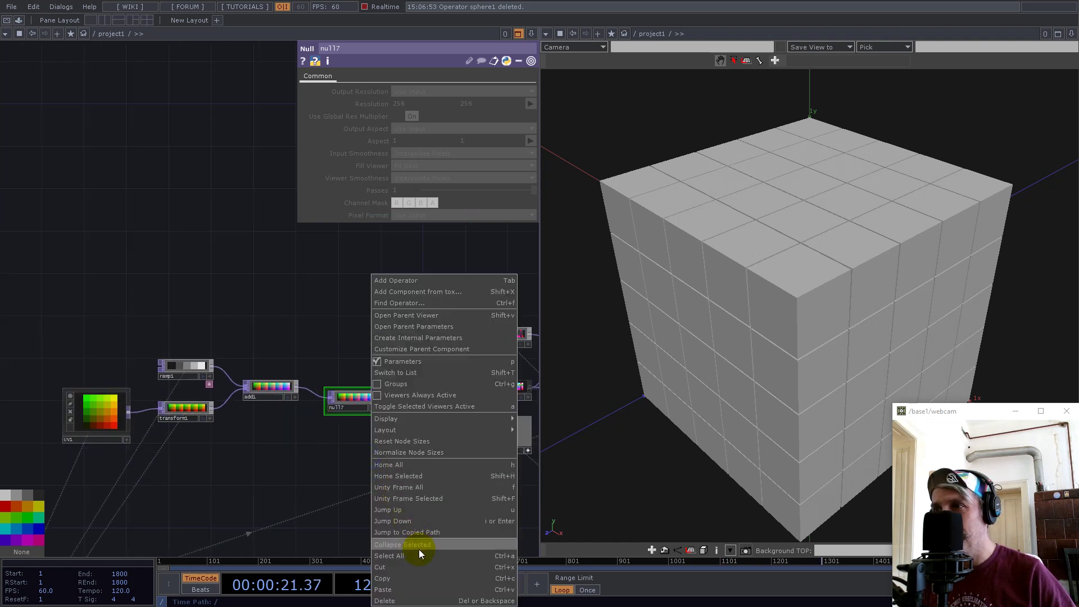
{"action": "left_click", "coordinate": [419, 549]}
{"action": "double_click", "coordinate": [363, 383]}
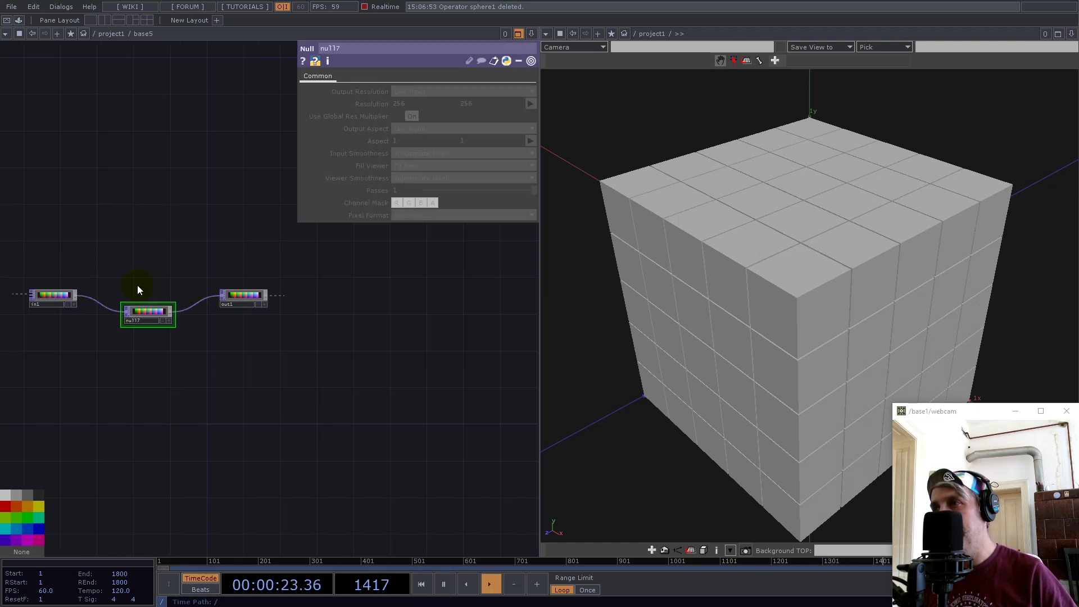
Step: Add a Math TOP fed by in1 and place it above null7
{"action": "scroll", "coordinate": [152, 289], "scroll_direction": "up", "scroll_amount": 5}
{"action": "left_click_drag", "start_coordinate": [131, 266], "coordinate": [327, 345]}
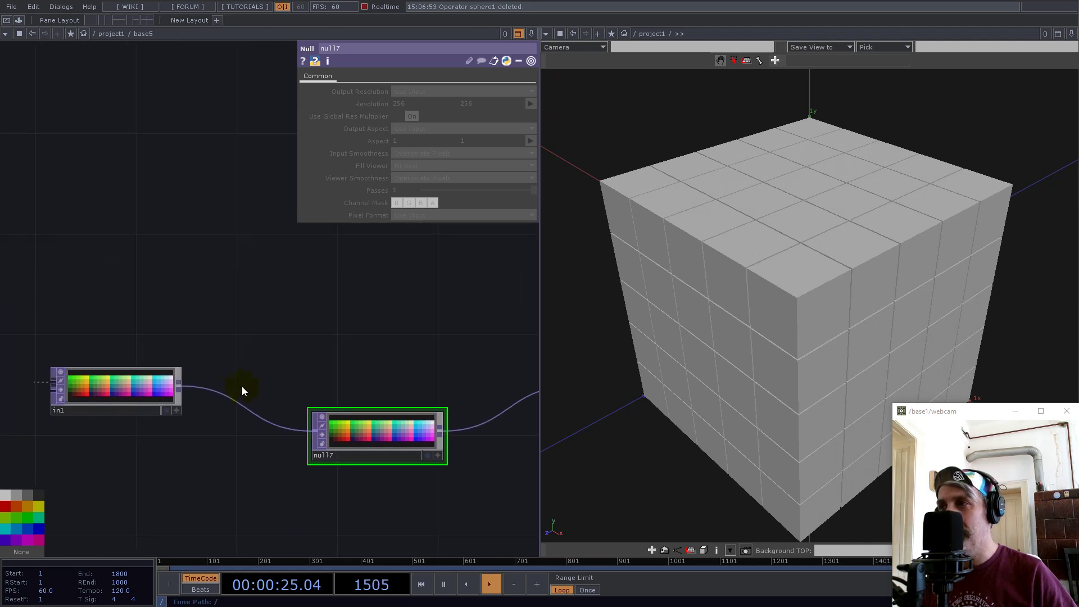
{"action": "right_click", "coordinate": [181, 386]}
{"action": "type", "text": "math"}
{"action": "left_click", "coordinate": [84, 477]}
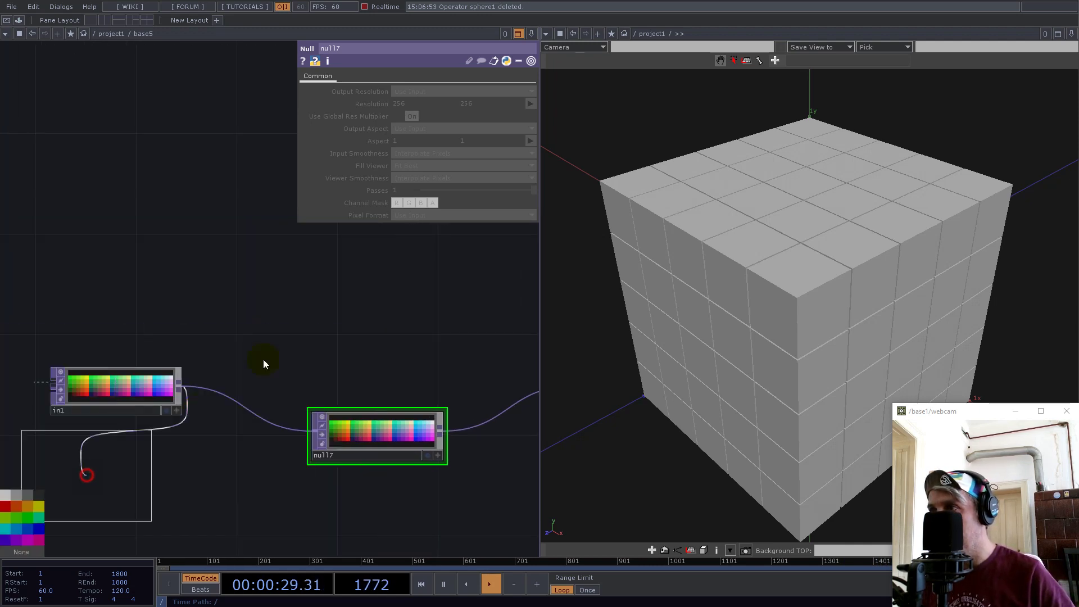
{"action": "left_click", "coordinate": [362, 304]}
Step: Set math1's input and viewer smoothness to Nearest Pixel and its Post-Add to 1
{"action": "left_click", "coordinate": [401, 76]}
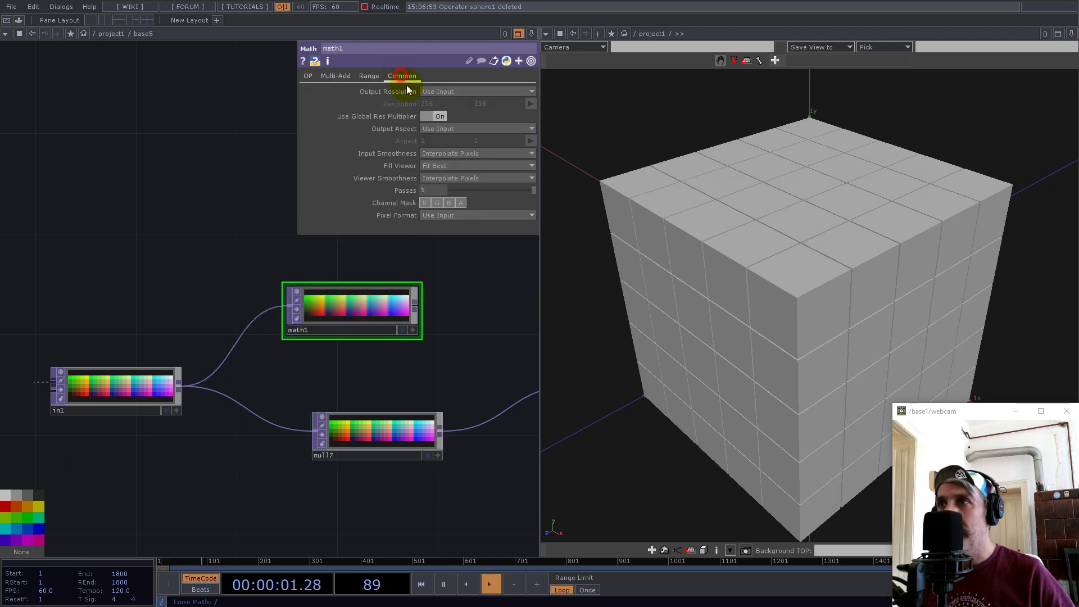
{"action": "left_click", "coordinate": [437, 153]}
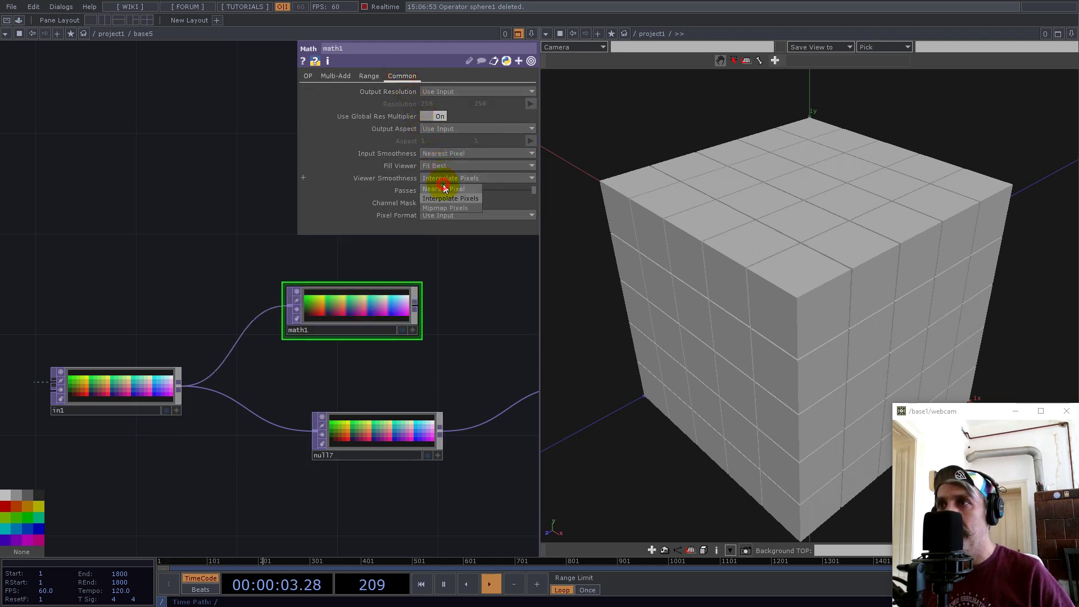
{"action": "left_click", "coordinate": [347, 76]}
{"action": "left_click", "coordinate": [443, 118]}
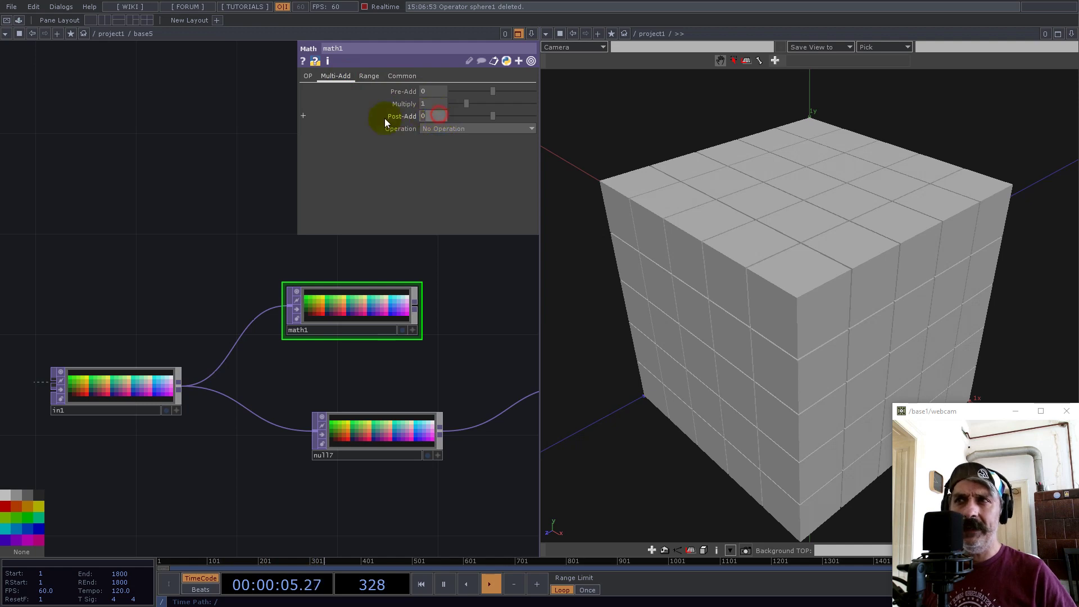
{"action": "type", "text": "1"}
{"action": "key", "text": "Return"}
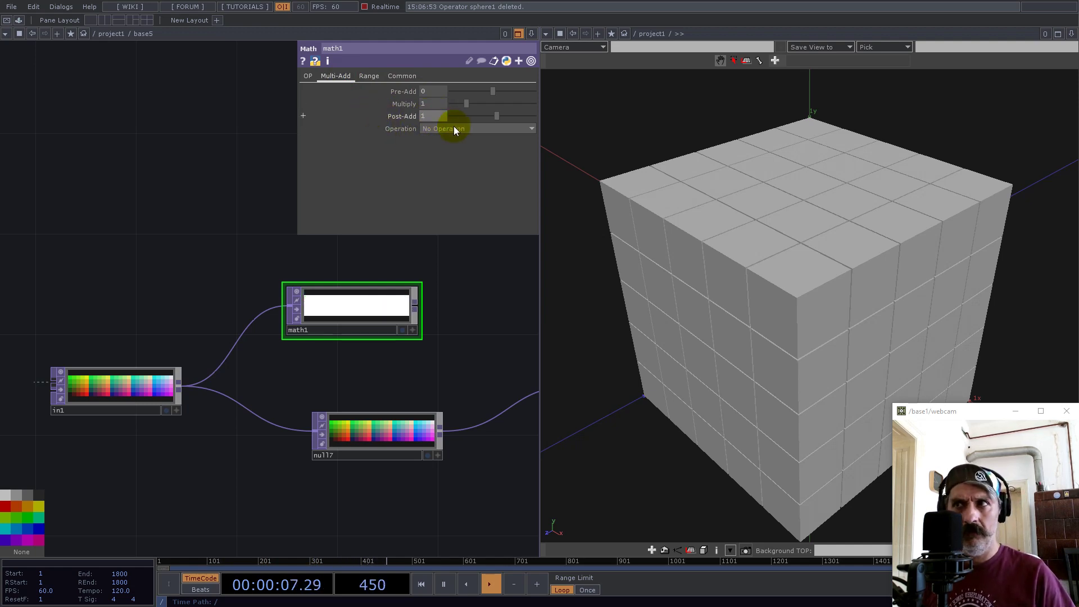
Step: Exclude the green and blue channels from math1's channel mask and colour the node red
{"action": "left_click", "coordinate": [403, 75]}
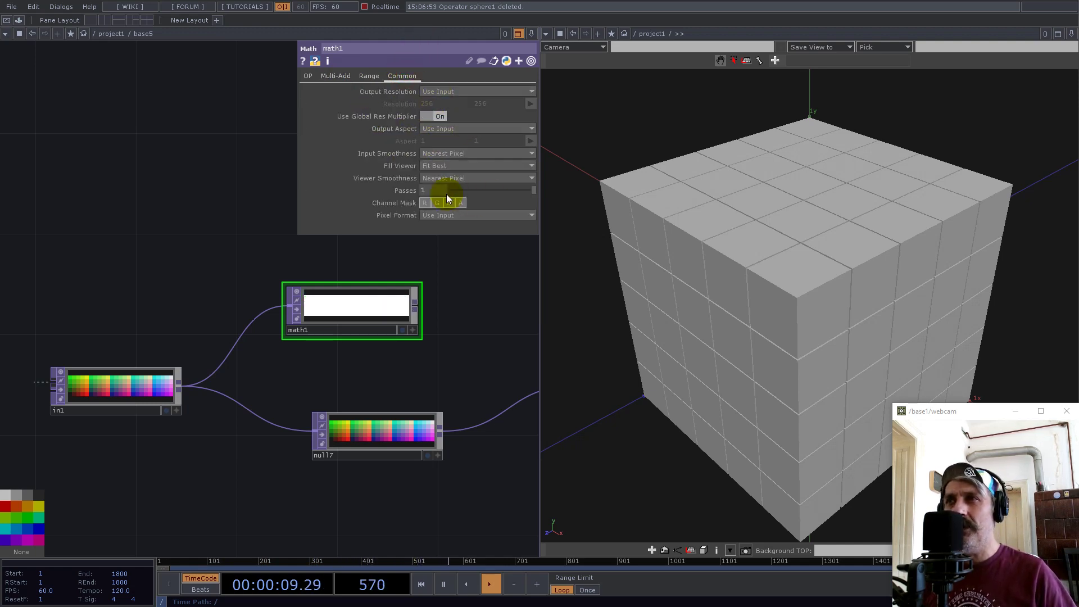
{"action": "left_click", "coordinate": [437, 202]}
{"action": "left_click", "coordinate": [438, 203]}
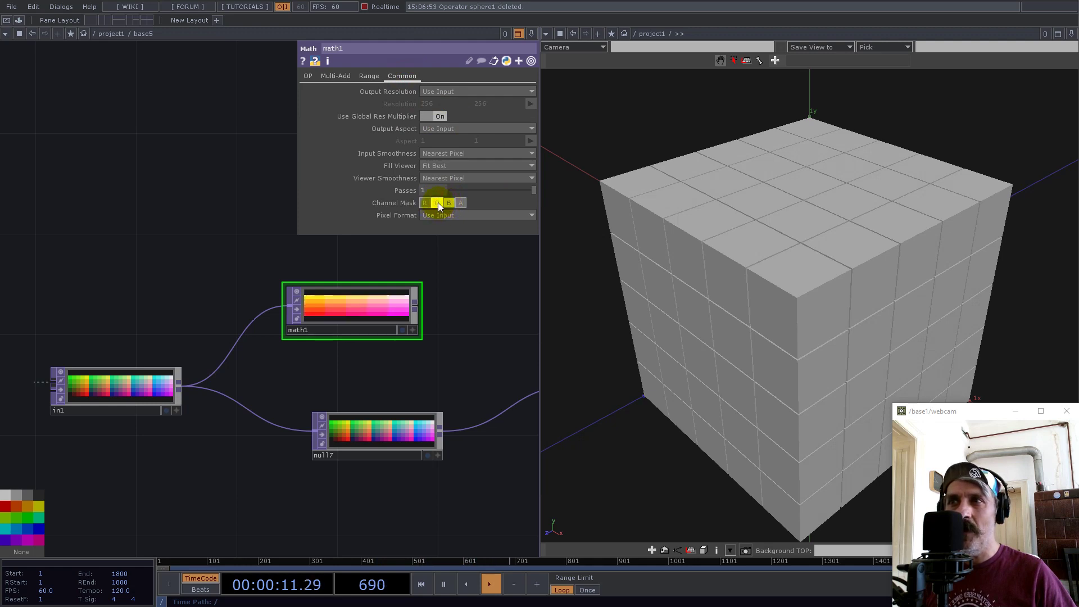
{"action": "left_click", "coordinate": [457, 202]}
{"action": "left_click_drag", "start_coordinate": [360, 306], "coordinate": [387, 280]}
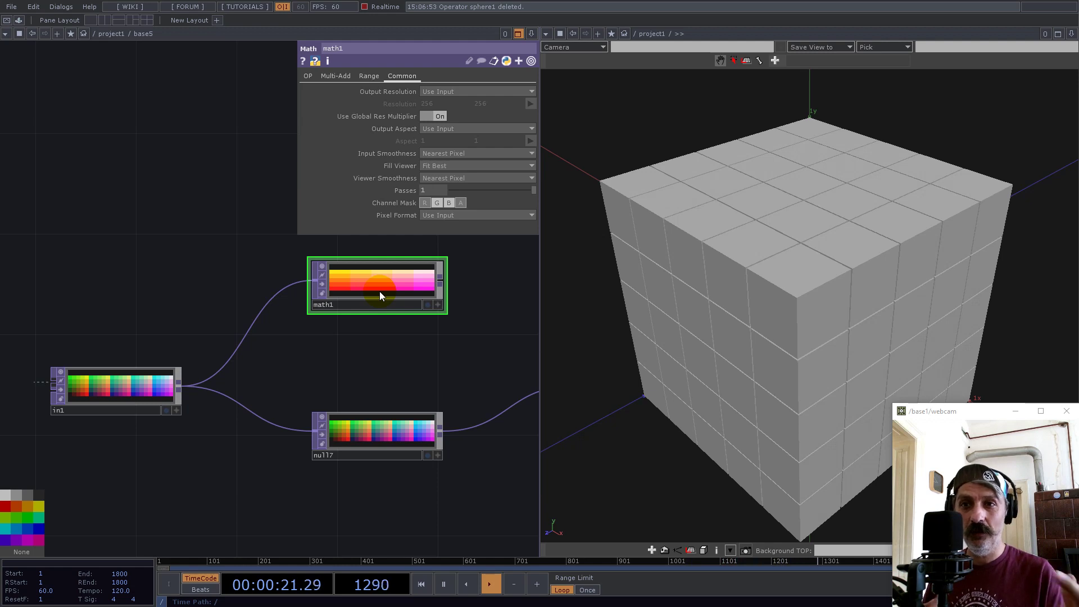
{"action": "left_click_drag", "start_coordinate": [4, 513], "coordinate": [392, 288]}
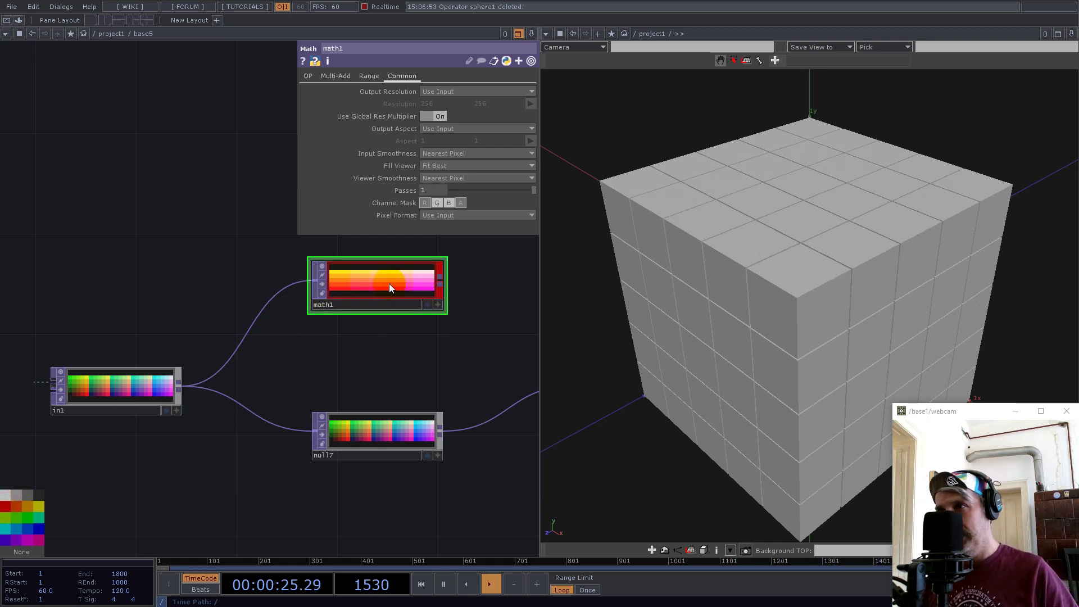
Step: Duplicate math1 as math2 between math1 and null7, and switch its channel mask from red to green, keeping blue excluded
{"action": "key", "text": "ctrl+v"}
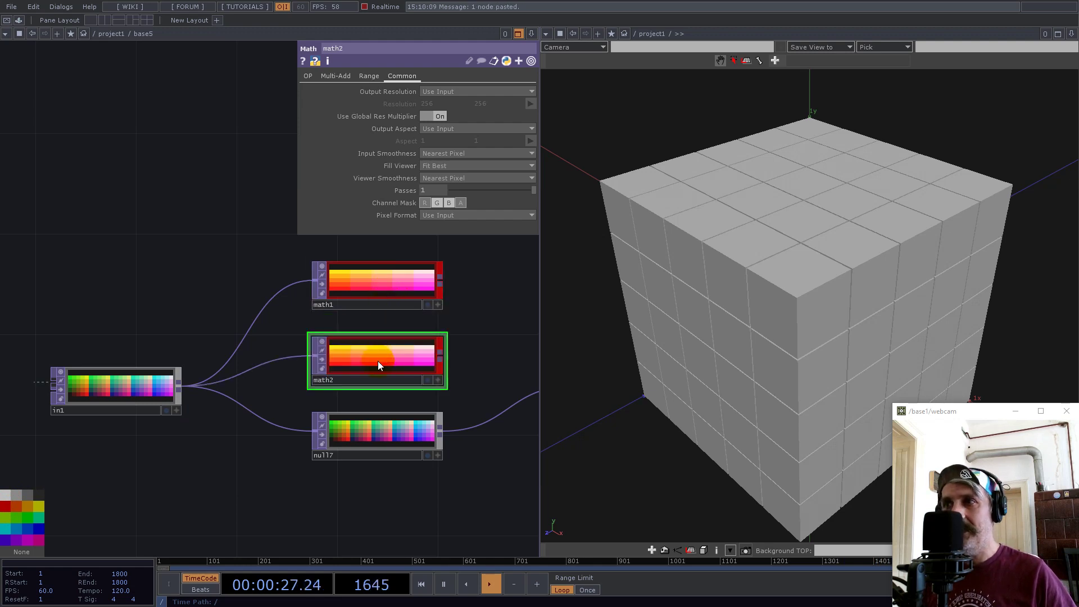
{"action": "left_click", "coordinate": [425, 205]}
{"action": "left_click", "coordinate": [436, 205]}
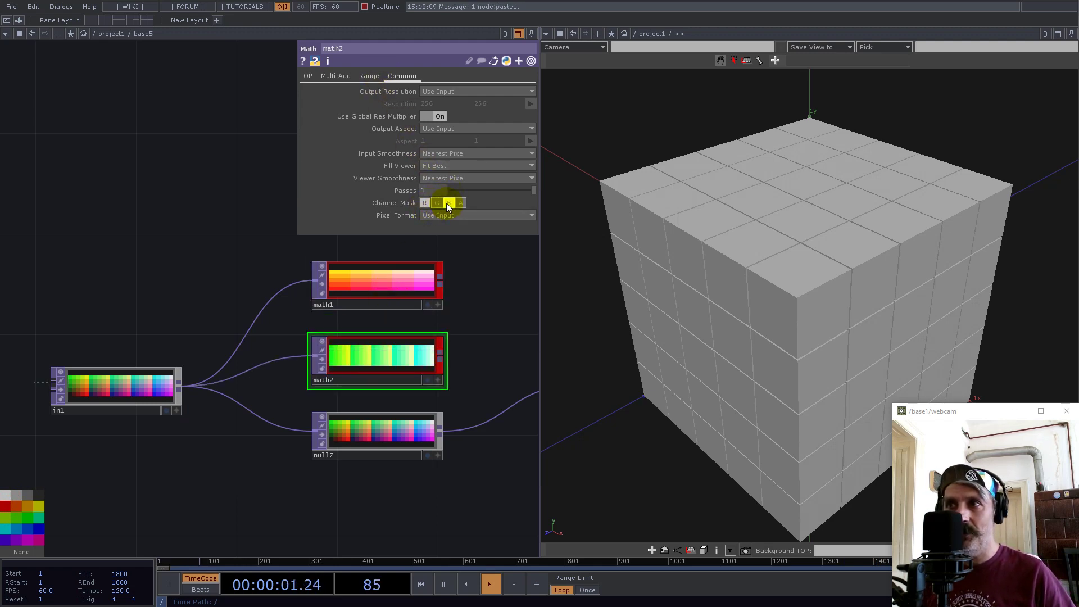
{"action": "left_click", "coordinate": [333, 76]}
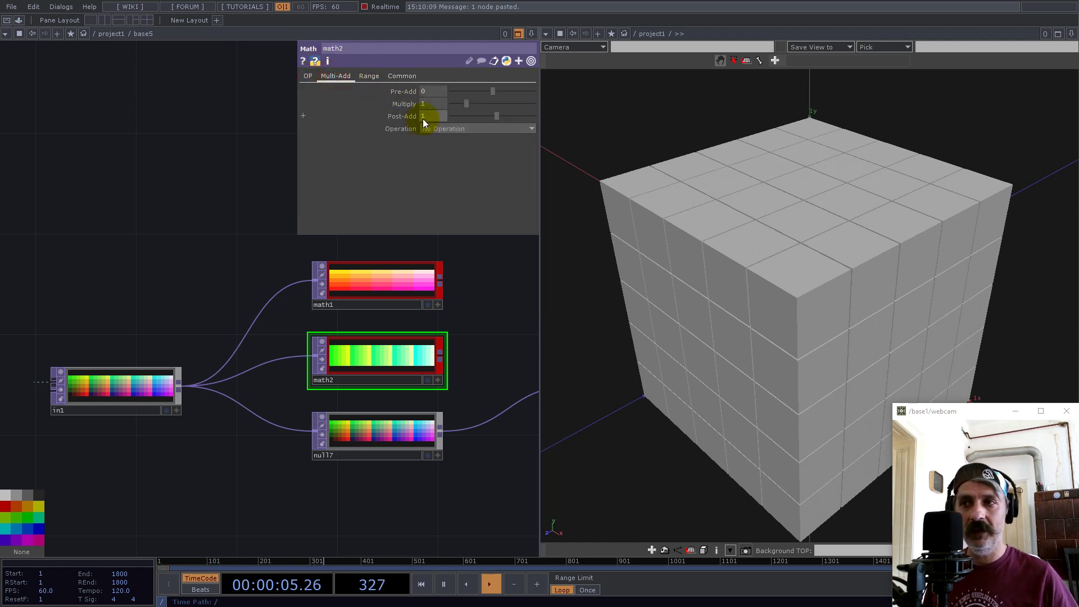
Step: Move out1 farther away from null7 to leave room for another operator between them
{"action": "scroll", "coordinate": [331, 342], "scroll_direction": "down", "scroll_amount": 3}
{"action": "left_click_drag", "start_coordinate": [491, 319], "coordinate": [318, 315]}
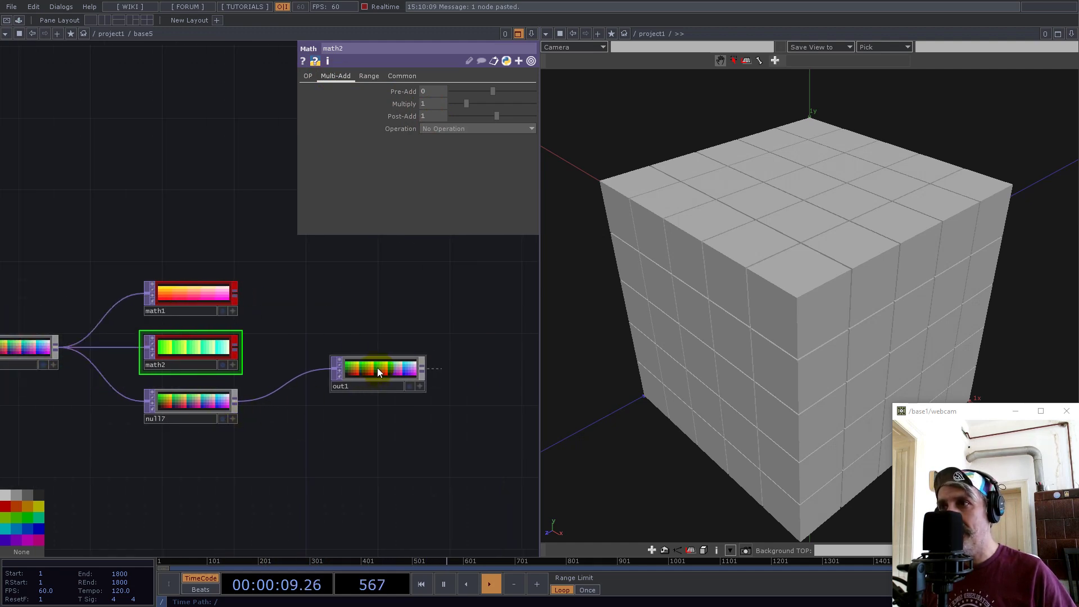
{"action": "left_click_drag", "start_coordinate": [377, 368], "coordinate": [489, 364]}
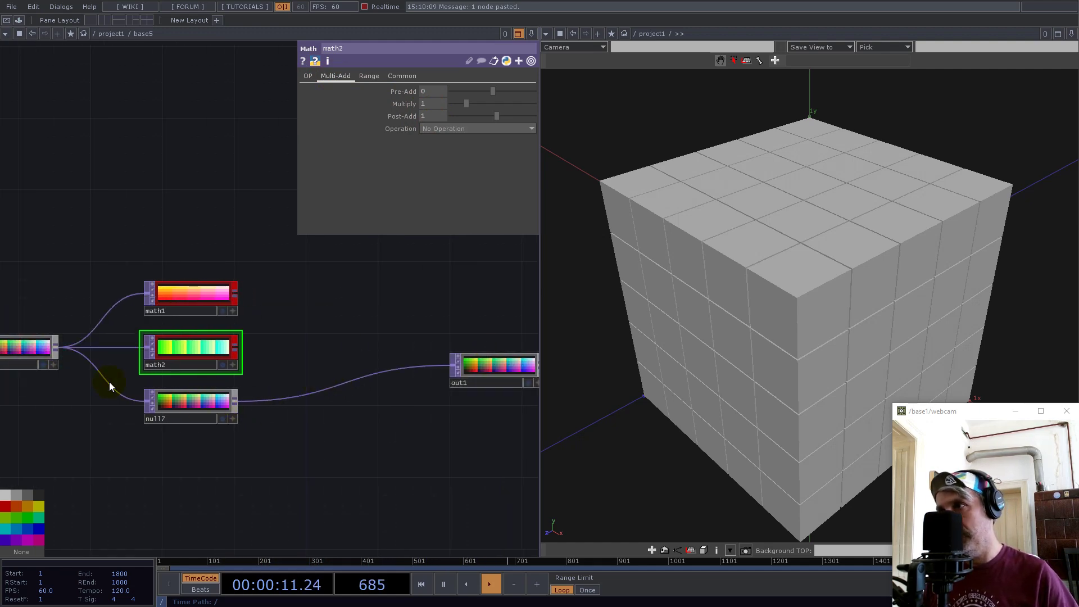
{"action": "scroll", "coordinate": [186, 402], "scroll_direction": "up", "scroll_amount": 3}
{"action": "scroll", "coordinate": [191, 411], "scroll_direction": "up", "scroll_amount": 3}
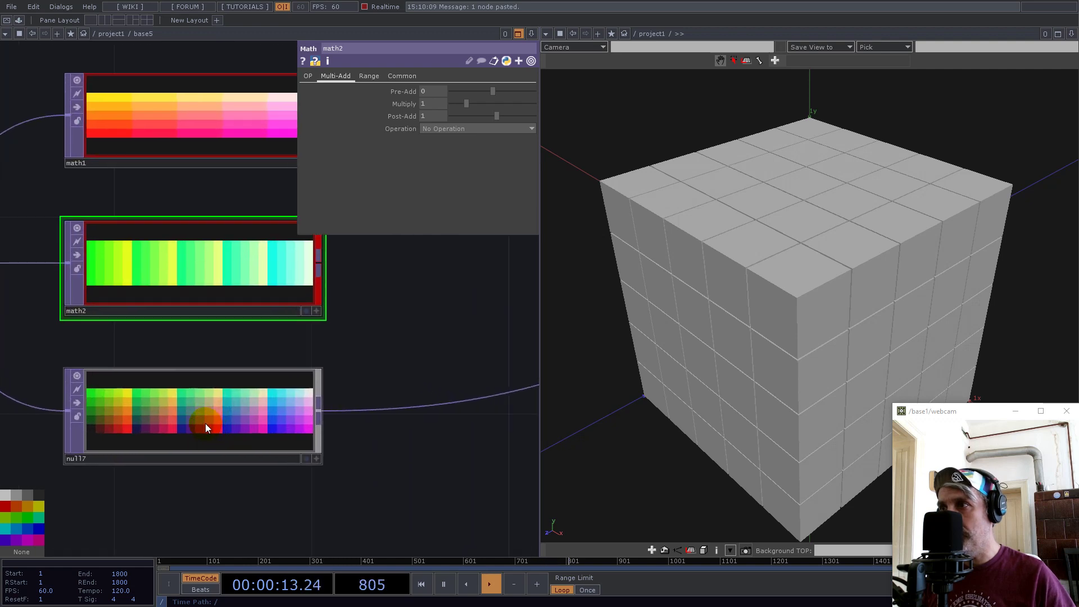
{"action": "scroll", "coordinate": [356, 385], "scroll_direction": "down", "scroll_amount": 5}
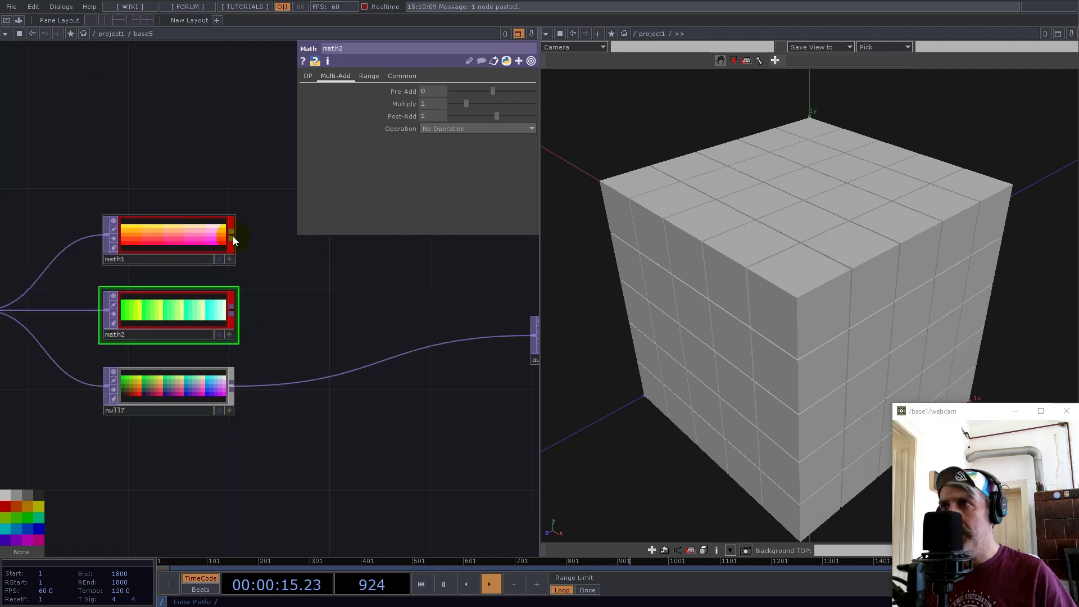
Step: Add a Layout TOP after the Math TOPs and connect math1, math2 and null7 into it
{"action": "right_click", "coordinate": [233, 236]}
{"action": "type", "text": "lay"}
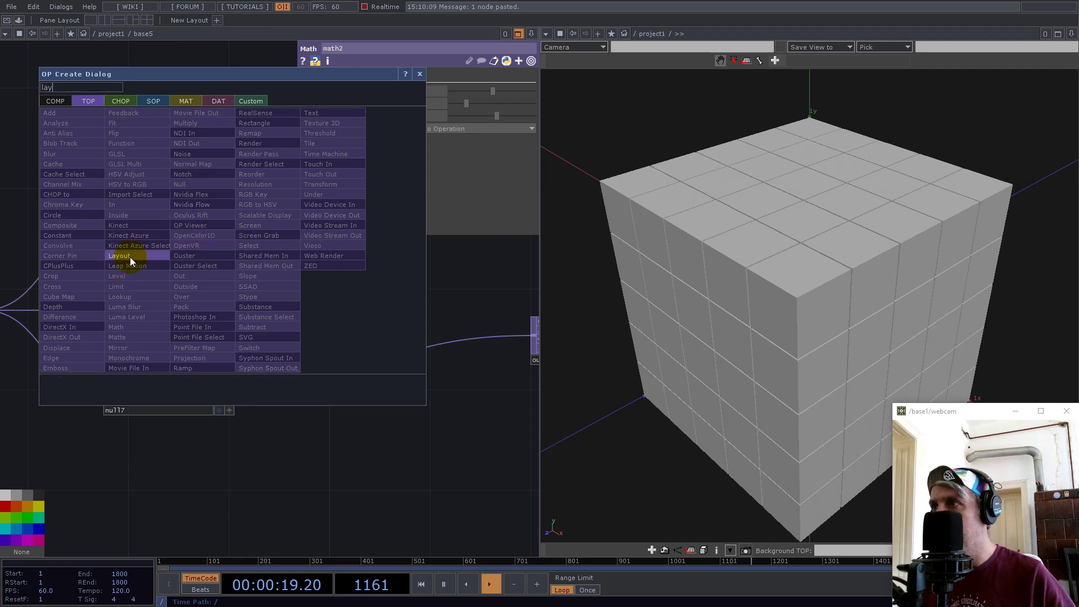
{"action": "left_click", "coordinate": [120, 256]}
{"action": "left_click", "coordinate": [374, 298]}
{"action": "left_click_drag", "start_coordinate": [253, 344], "coordinate": [260, 400]}
{"action": "left_click_drag", "start_coordinate": [189, 473], "coordinate": [324, 409]}
Step: Open constant1's viewer from the parent network as a floating window over the 3D view and return to layout1 inside base5
{"action": "left_click", "coordinate": [367, 73]}
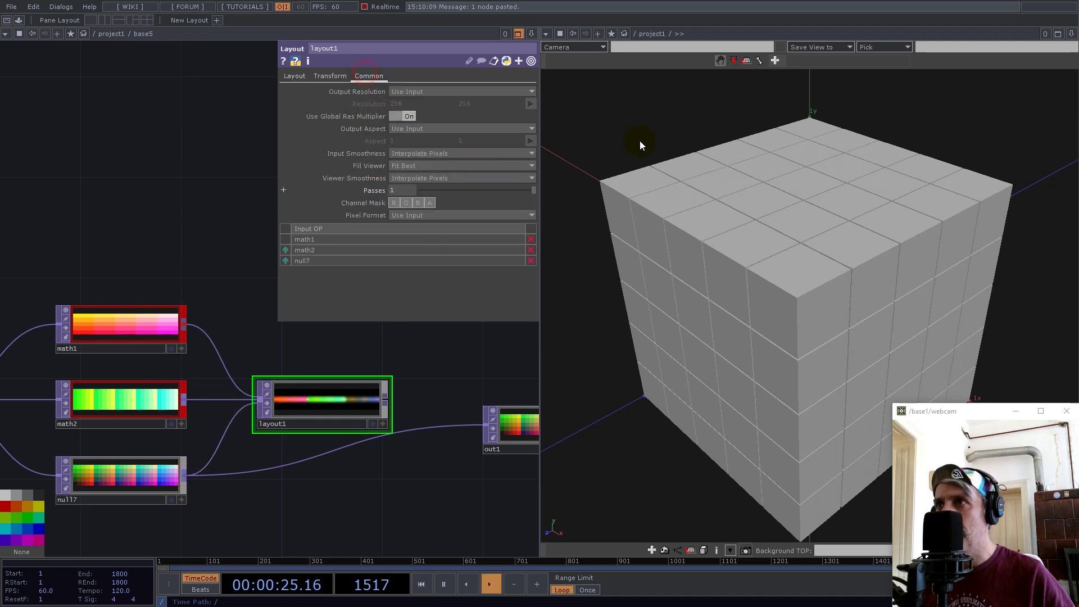
{"action": "scroll", "coordinate": [253, 386], "scroll_direction": "down", "scroll_amount": 5}
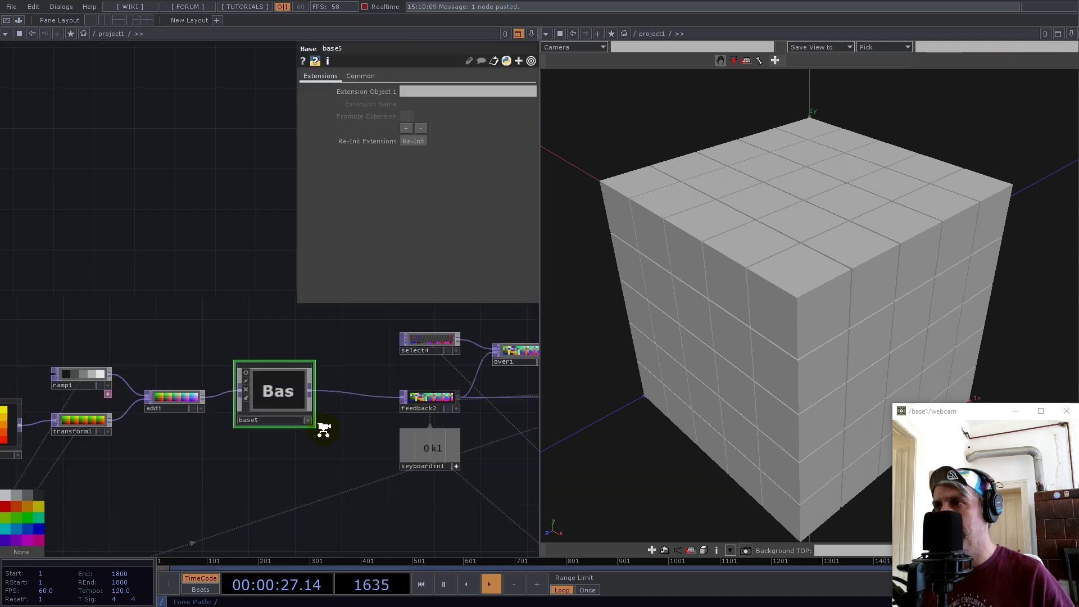
{"action": "scroll", "coordinate": [324, 429], "scroll_direction": "down", "scroll_amount": 4}
{"action": "scroll", "coordinate": [326, 429], "scroll_direction": "up", "scroll_amount": 8}
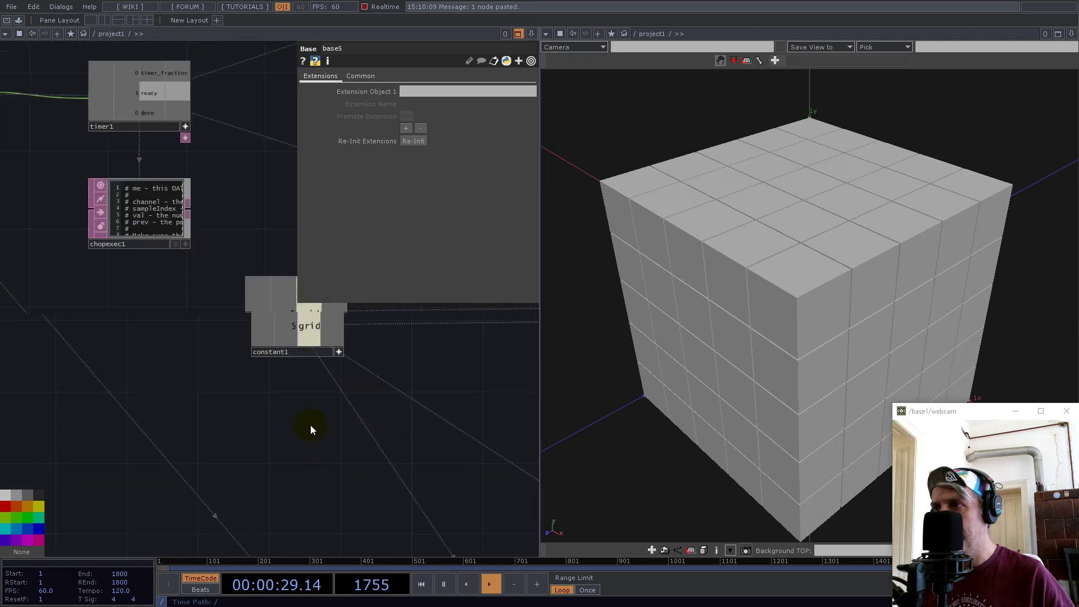
{"action": "right_click", "coordinate": [309, 338]}
{"action": "left_click", "coordinate": [385, 351]}
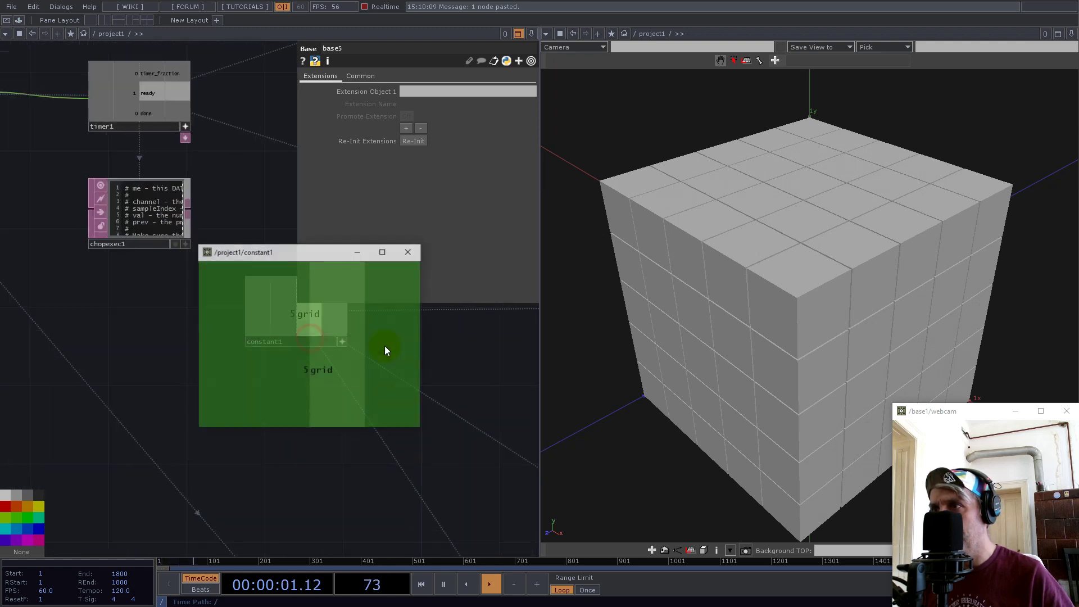
{"action": "left_click_drag", "start_coordinate": [311, 250], "coordinate": [828, 168]}
{"action": "scroll", "coordinate": [295, 482], "scroll_direction": "down", "scroll_amount": 5}
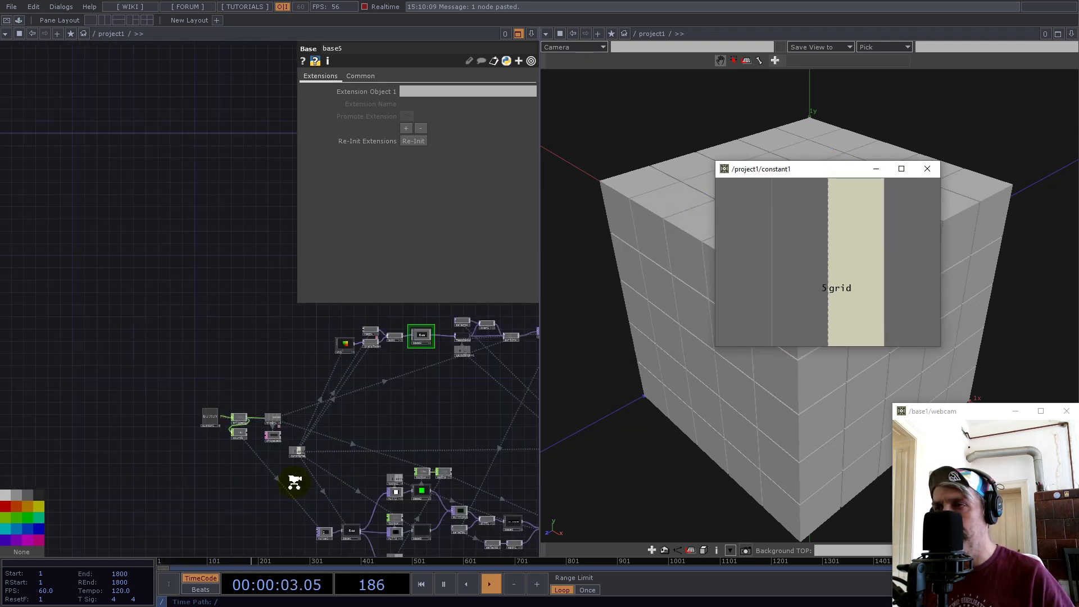
{"action": "scroll", "coordinate": [333, 433], "scroll_direction": "up", "scroll_amount": 10}
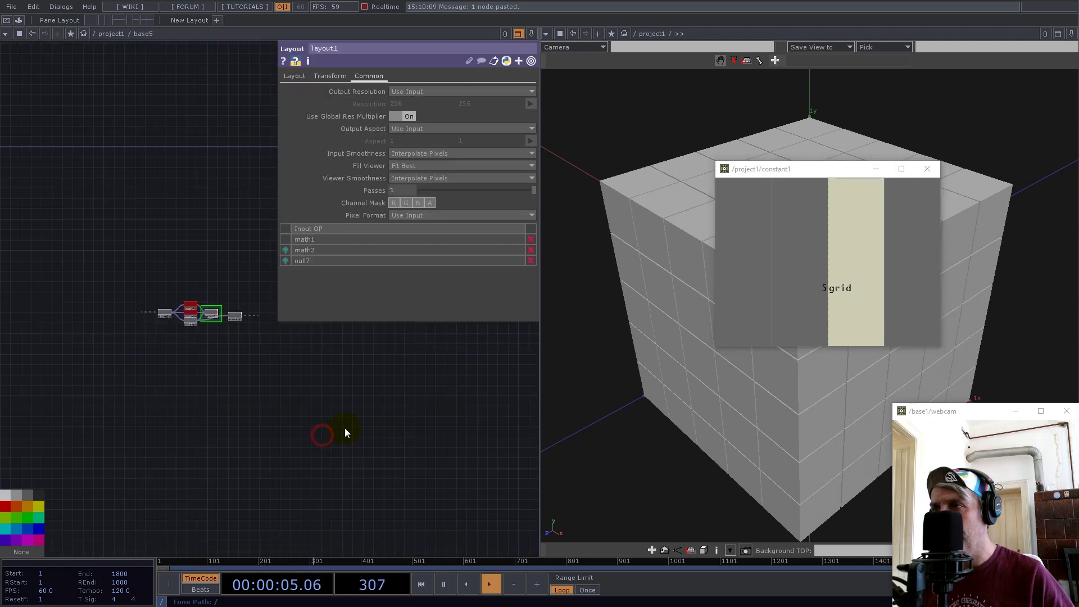
{"action": "scroll", "coordinate": [193, 308], "scroll_direction": "up", "scroll_amount": 8}
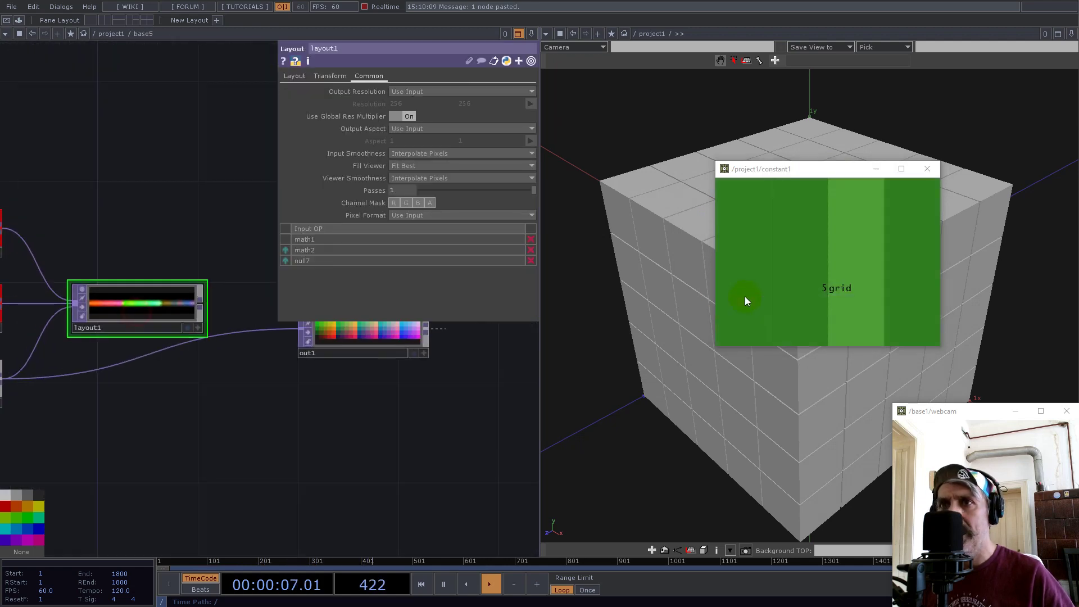
Step: Reference constant1's grid channel in both the width and height of layout1's output resolution
{"action": "left_click_drag", "start_coordinate": [830, 294], "coordinate": [414, 92]}
{"action": "left_click", "coordinate": [422, 189]}
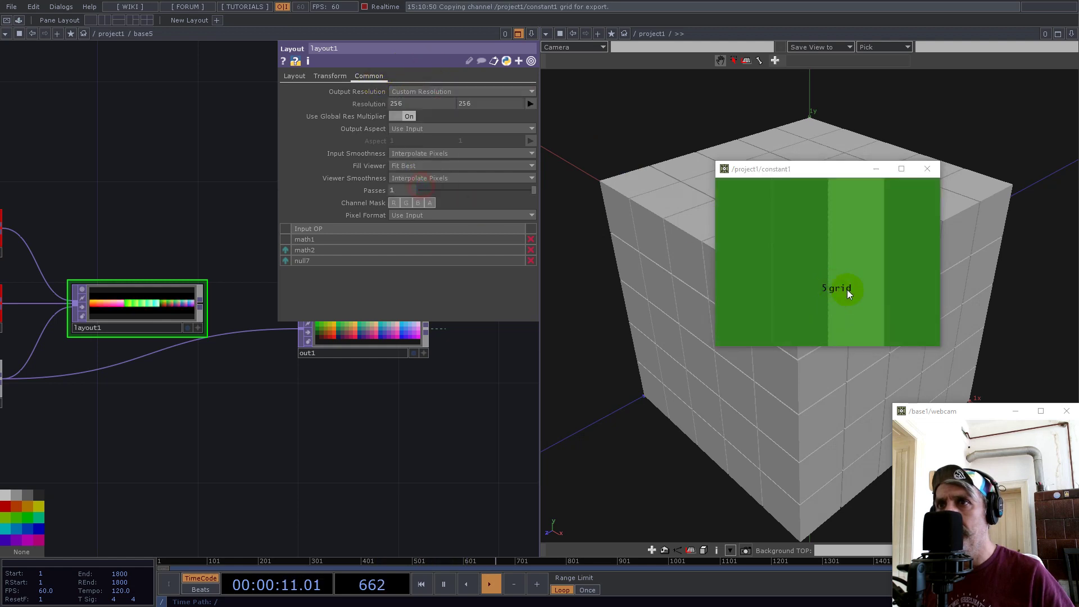
{"action": "left_click_drag", "start_coordinate": [842, 288], "coordinate": [371, 104]}
{"action": "left_click", "coordinate": [371, 102]}
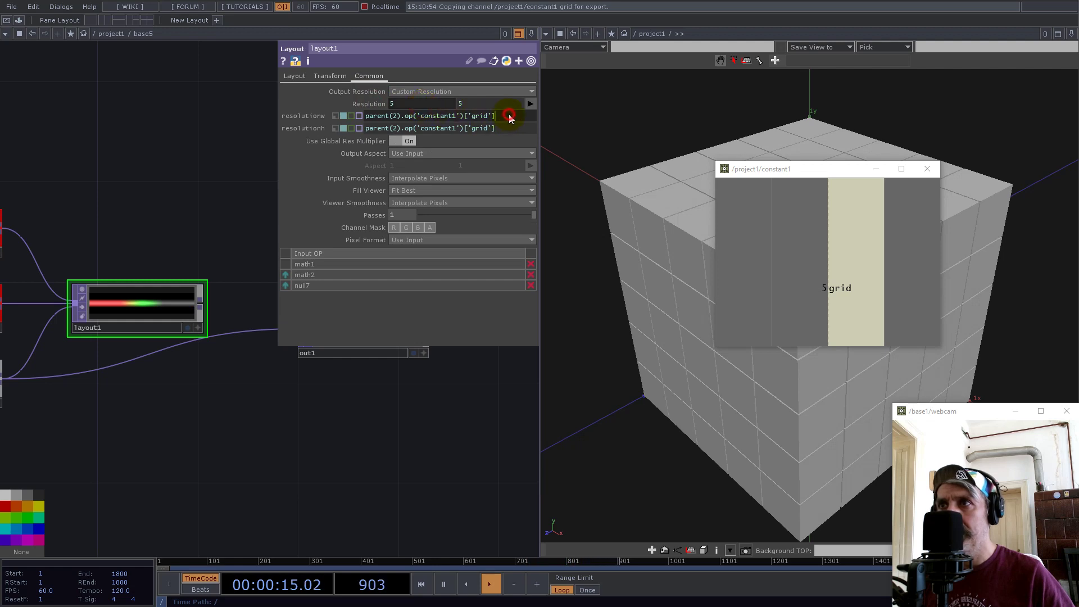
Step: Extend layout1's resolution expressions so the width is the grid value **2 and the height is the grid value *3
{"action": "left_click", "coordinate": [509, 116]}
{"action": "type", "text": "**2"}
{"action": "key", "text": "Return"}
{"action": "left_click", "coordinate": [509, 128]}
{"action": "type", "text": "*3"}
{"action": "key", "text": "Return"}
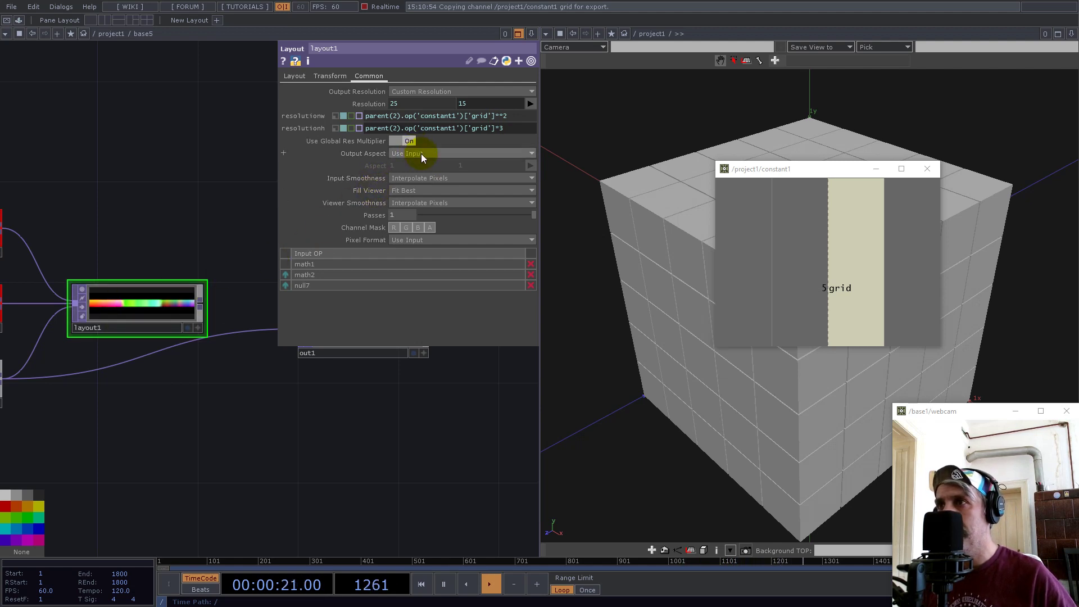
Step: Set layout1's output aspect to Resolution and its alignment to Top to Bottom
{"action": "left_click", "coordinate": [418, 129]}
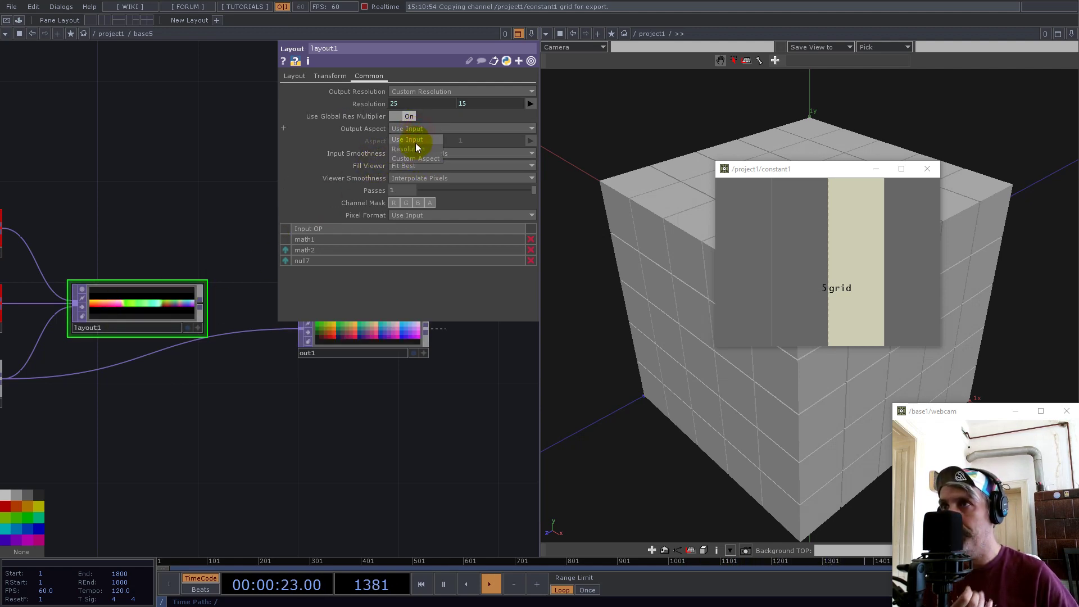
{"action": "left_click", "coordinate": [415, 148]}
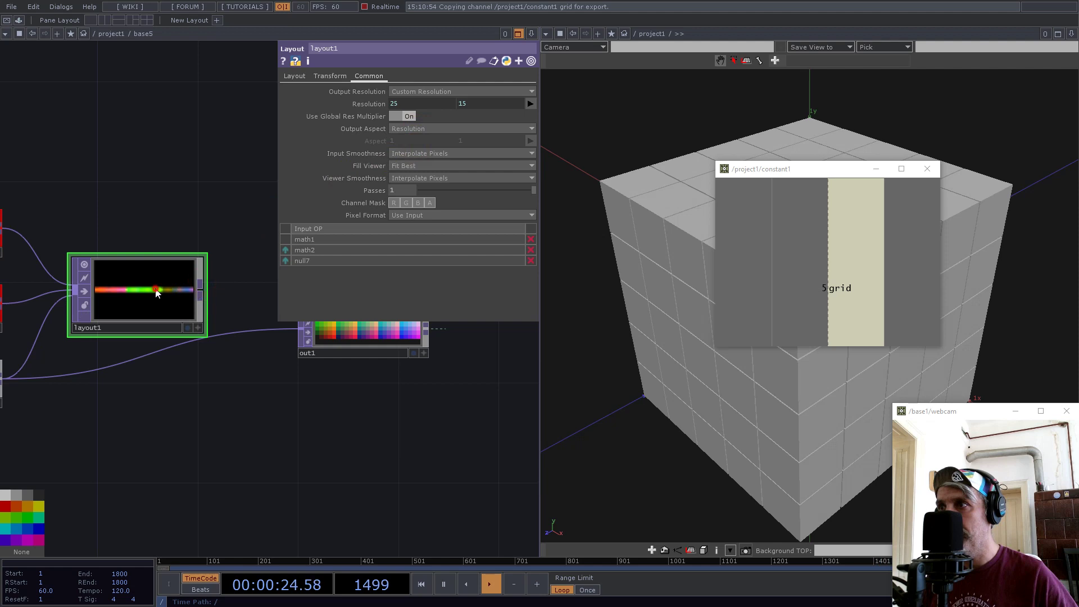
{"action": "left_click", "coordinate": [294, 76]}
{"action": "left_click", "coordinate": [419, 116]}
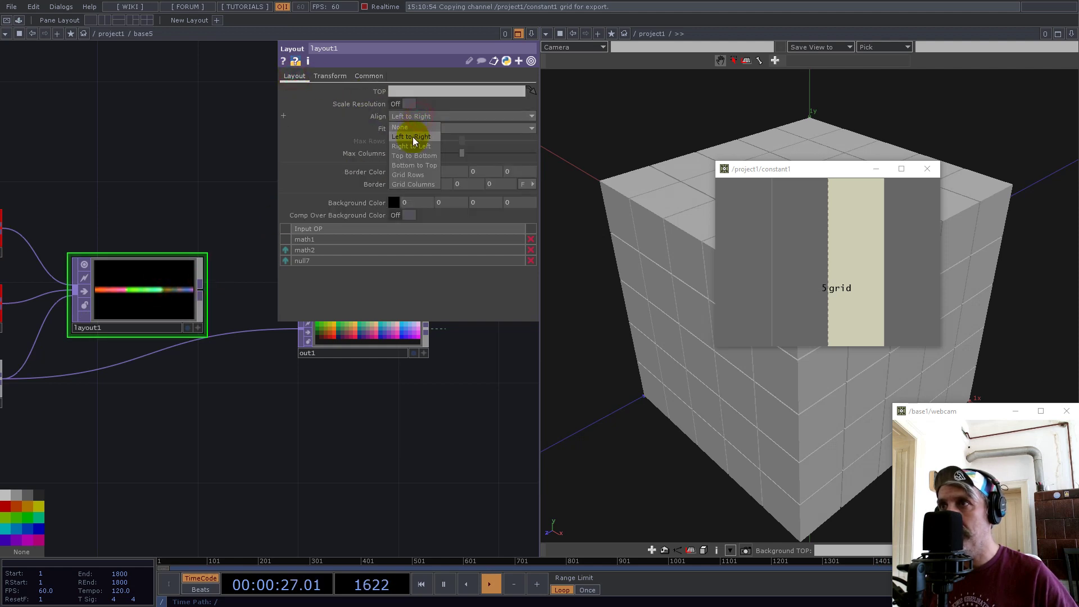
{"action": "left_click", "coordinate": [415, 156]}
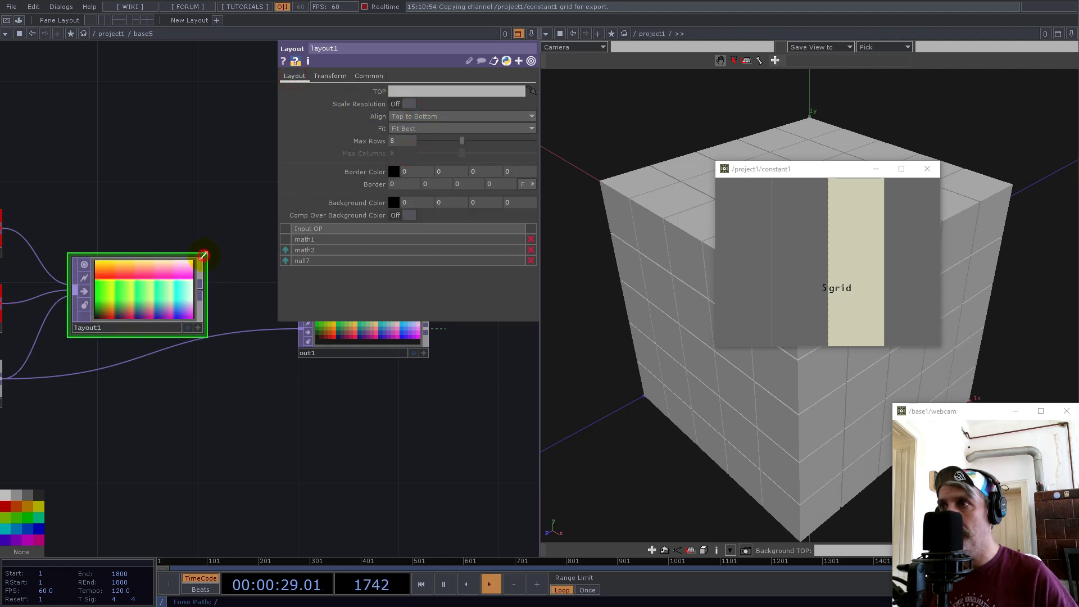
Step: Set layout1's input and viewer smoothness to Nearest Pixel
{"action": "left_click", "coordinate": [368, 76]}
{"action": "left_click", "coordinate": [421, 154]}
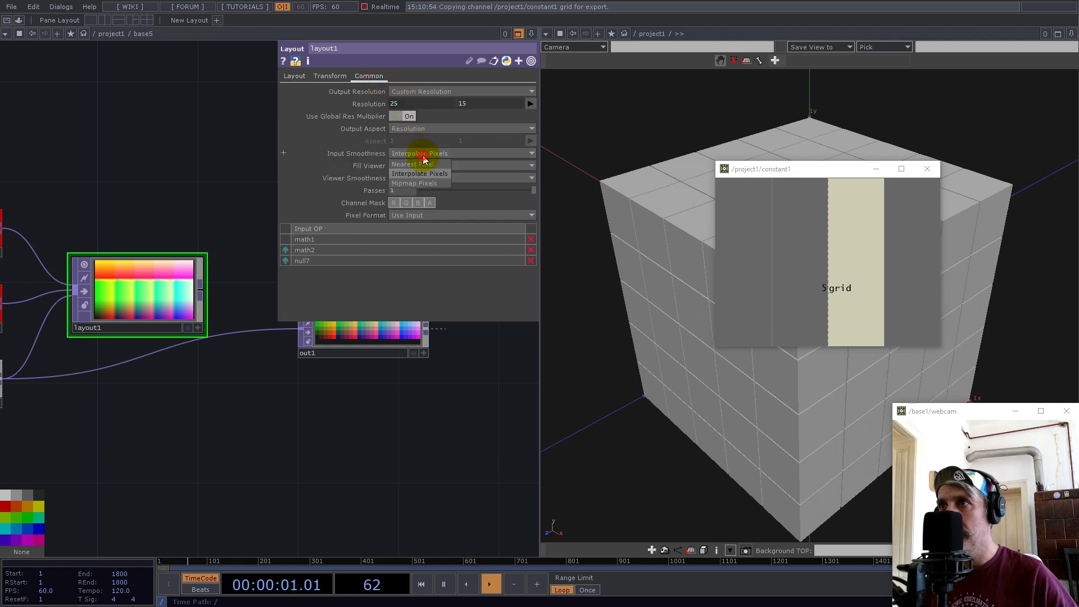
{"action": "left_click", "coordinate": [416, 164]}
Step: Connect layout1 to out1 in place of null7 and go back up to the network containing base5
{"action": "left_click_drag", "start_coordinate": [234, 260], "coordinate": [332, 422]}
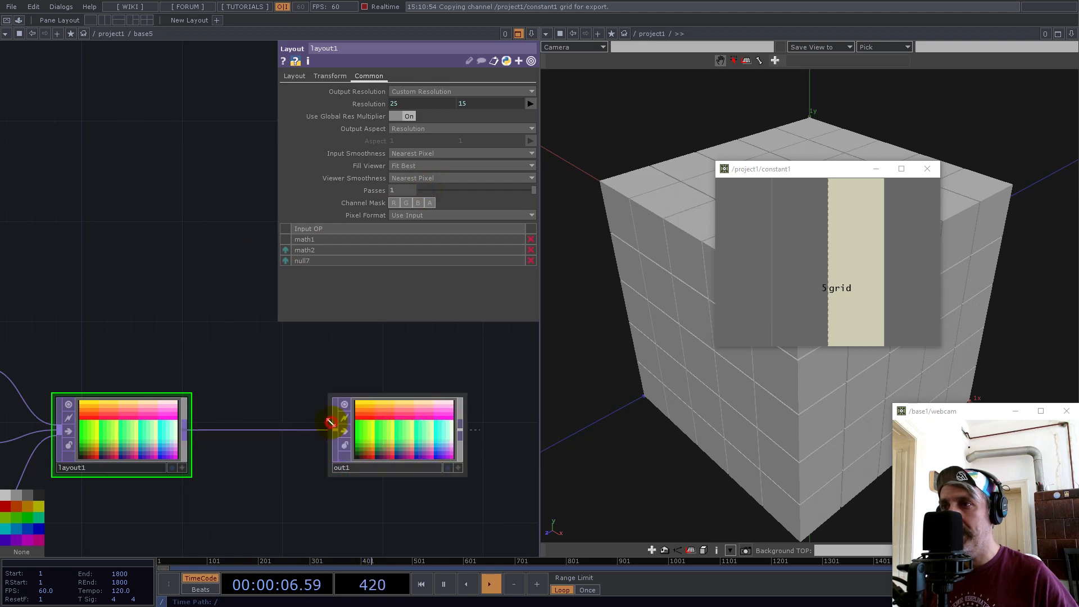
{"action": "scroll", "coordinate": [330, 423], "scroll_direction": "down", "scroll_amount": 10}
{"action": "scroll", "coordinate": [239, 379], "scroll_direction": "up", "scroll_amount": 5}
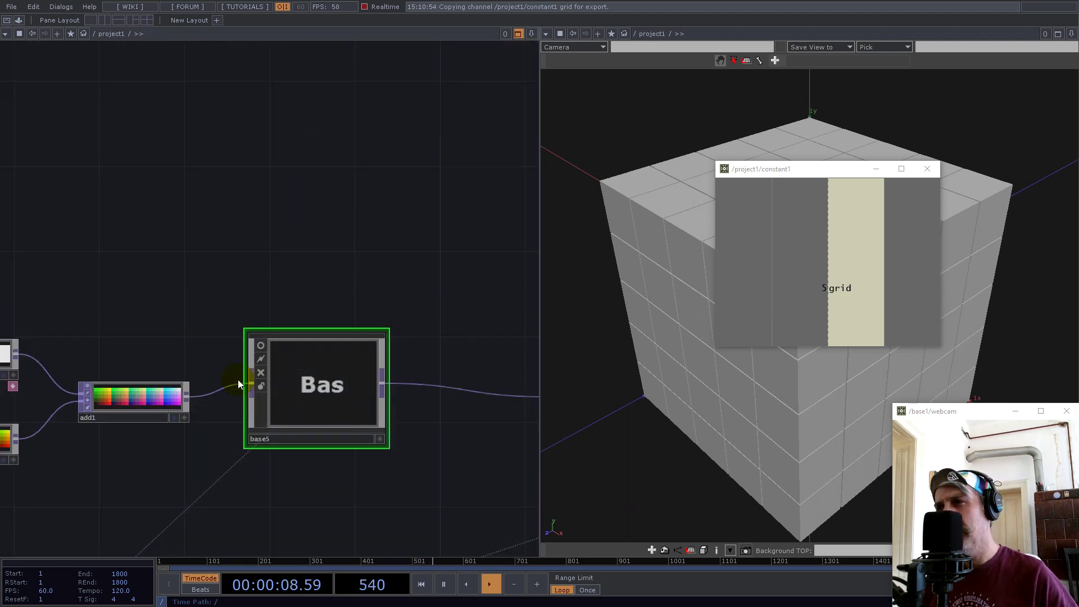
Step: Reset feedback2 so that base5's stacked position texture is loaded into the feedback loop
{"action": "left_click", "coordinate": [304, 382]}
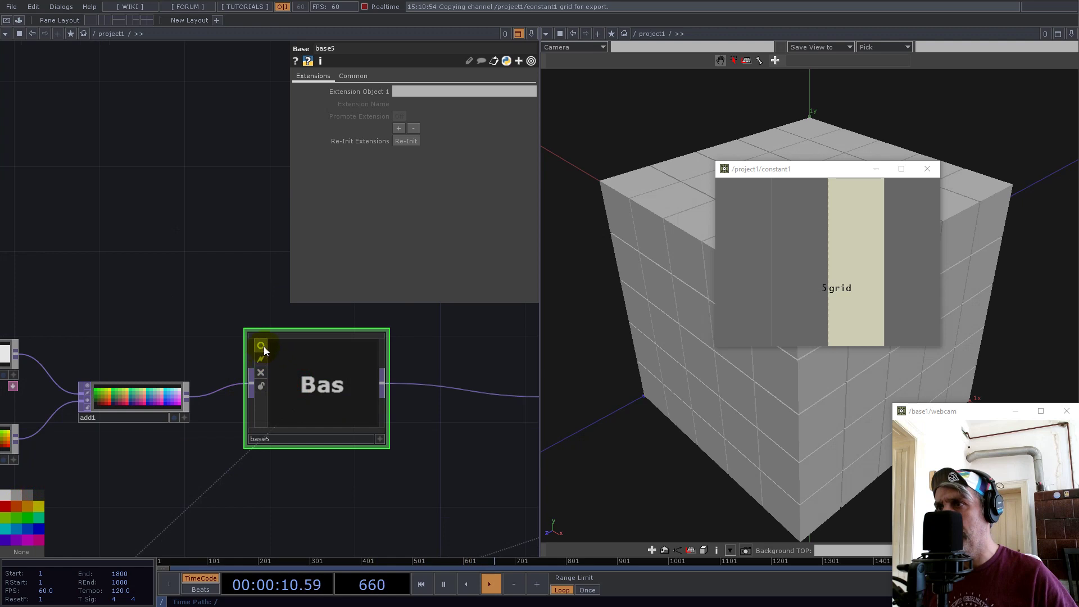
{"action": "scroll", "coordinate": [272, 359], "scroll_direction": "down", "scroll_amount": 3}
{"action": "scroll", "coordinate": [273, 359], "scroll_direction": "down", "scroll_amount": 4}
{"action": "scroll", "coordinate": [326, 358], "scroll_direction": "up", "scroll_amount": 8}
{"action": "scroll", "coordinate": [326, 358], "scroll_direction": "down", "scroll_amount": 3}
{"action": "scroll", "coordinate": [328, 360], "scroll_direction": "down", "scroll_amount": 2}
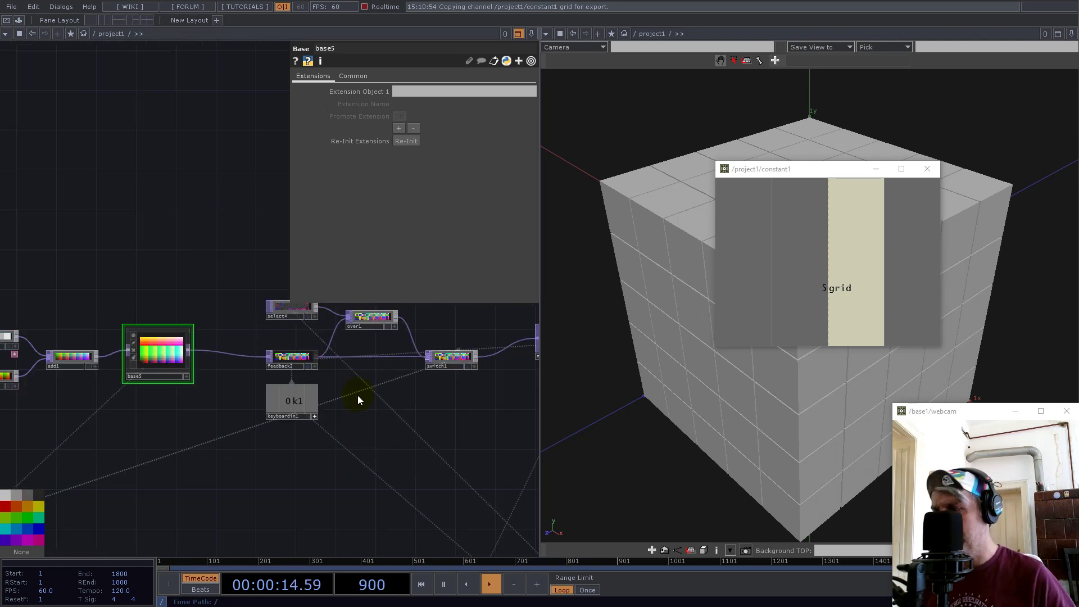
{"action": "scroll", "coordinate": [358, 394], "scroll_direction": "up", "scroll_amount": 4}
{"action": "key", "text": "1"}
Step: Move the select1 TOP away from diff1 to make room for another operator between them
{"action": "left_click_drag", "start_coordinate": [349, 397], "coordinate": [166, 493]}
{"action": "left_click_drag", "start_coordinate": [346, 350], "coordinate": [55, 354]}
{"action": "scroll", "coordinate": [432, 371], "scroll_direction": "down", "scroll_amount": 6}
{"action": "left_click_drag", "start_coordinate": [434, 471], "coordinate": [431, 337]}
{"action": "scroll", "coordinate": [312, 497], "scroll_direction": "up", "scroll_amount": 8}
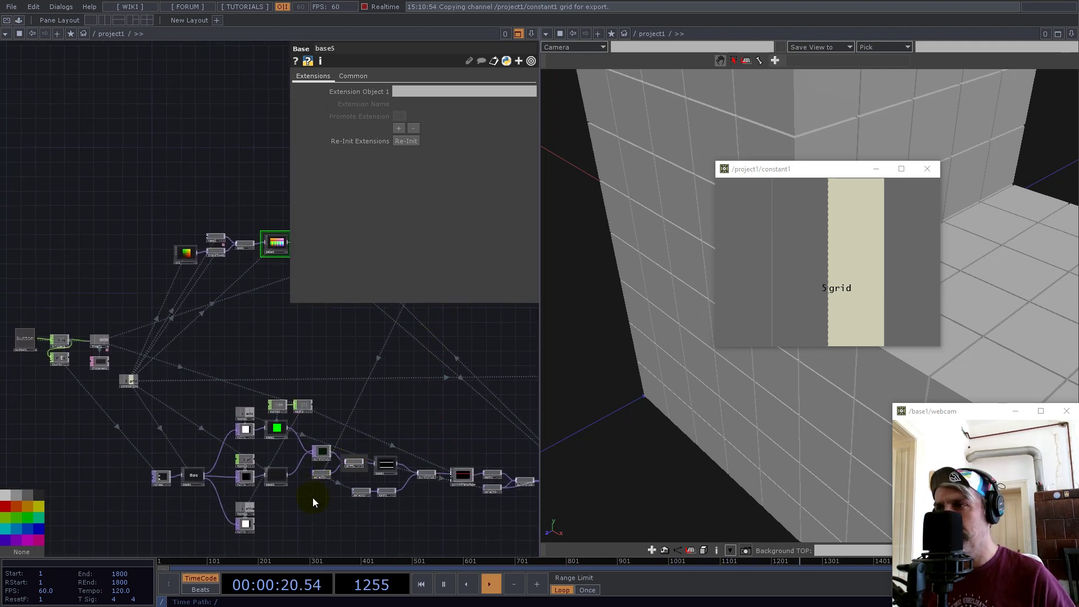
{"action": "scroll", "coordinate": [284, 388], "scroll_direction": "up", "scroll_amount": 3}
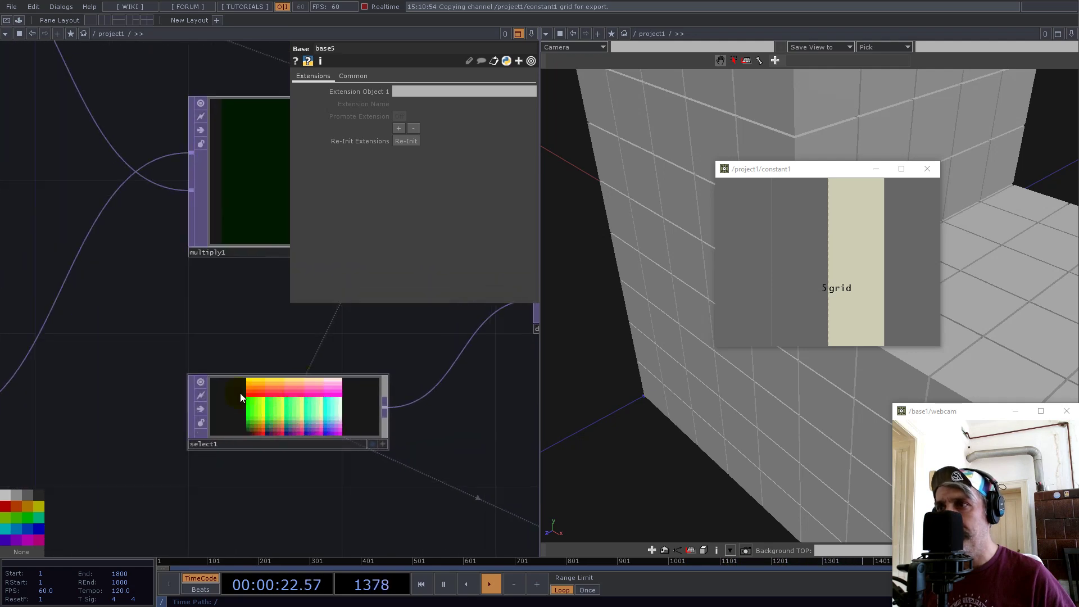
{"action": "left_click_drag", "start_coordinate": [224, 474], "coordinate": [185, 509]}
{"action": "left_click_drag", "start_coordinate": [236, 414], "coordinate": [255, 298]}
{"action": "scroll", "coordinate": [254, 295], "scroll_direction": "down", "scroll_amount": 4}
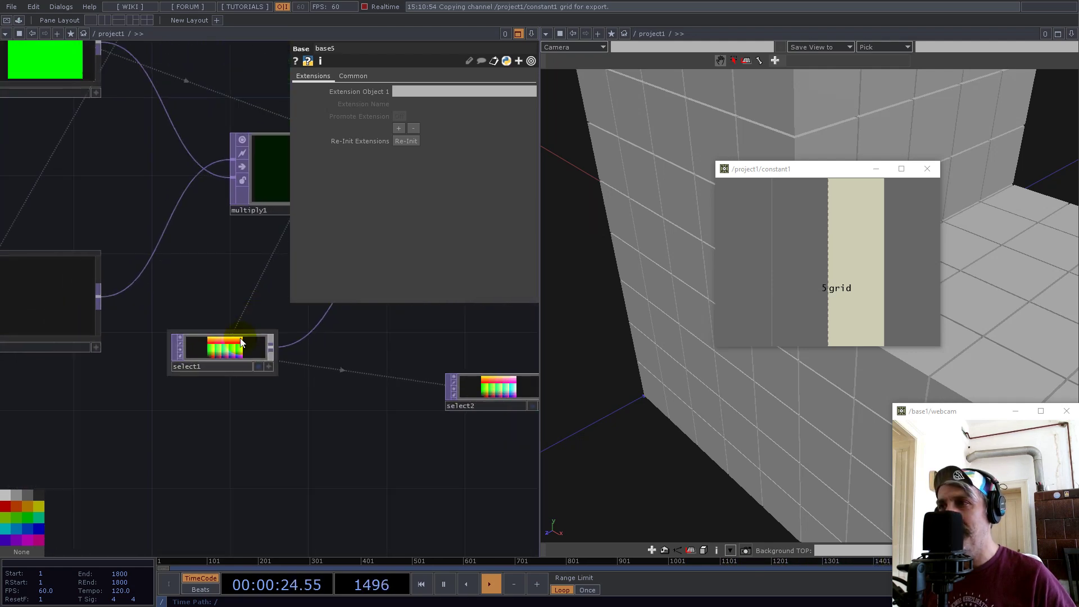
{"action": "left_click_drag", "start_coordinate": [229, 352], "coordinate": [135, 417]}
Step: Insert a Crop TOP between select1 and diff1
{"action": "scroll", "coordinate": [150, 371], "scroll_direction": "up", "scroll_amount": 6}
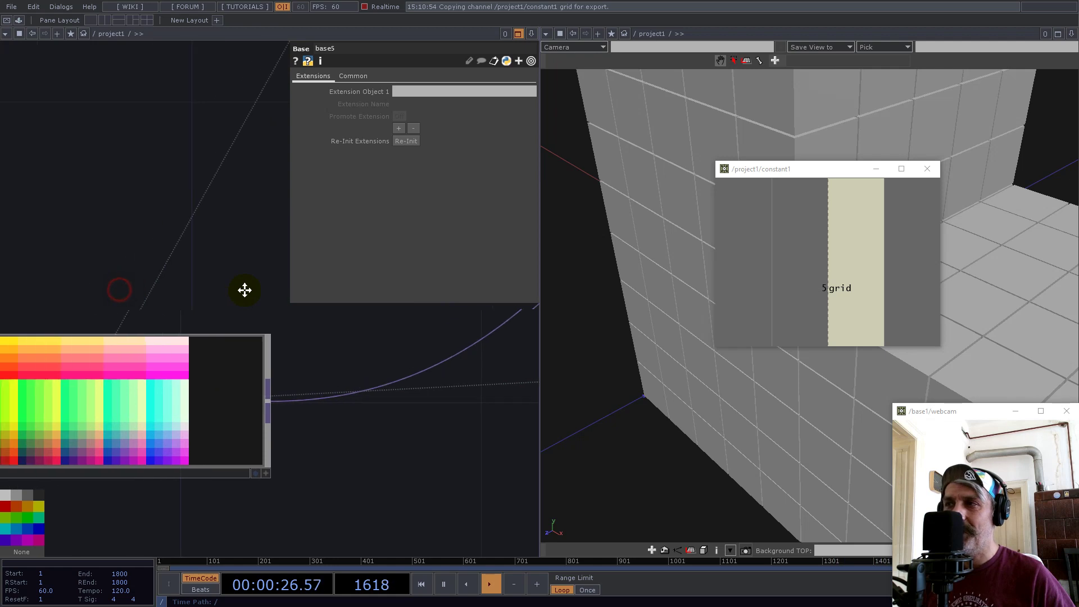
{"action": "scroll", "coordinate": [128, 425], "scroll_direction": "down", "scroll_amount": 6}
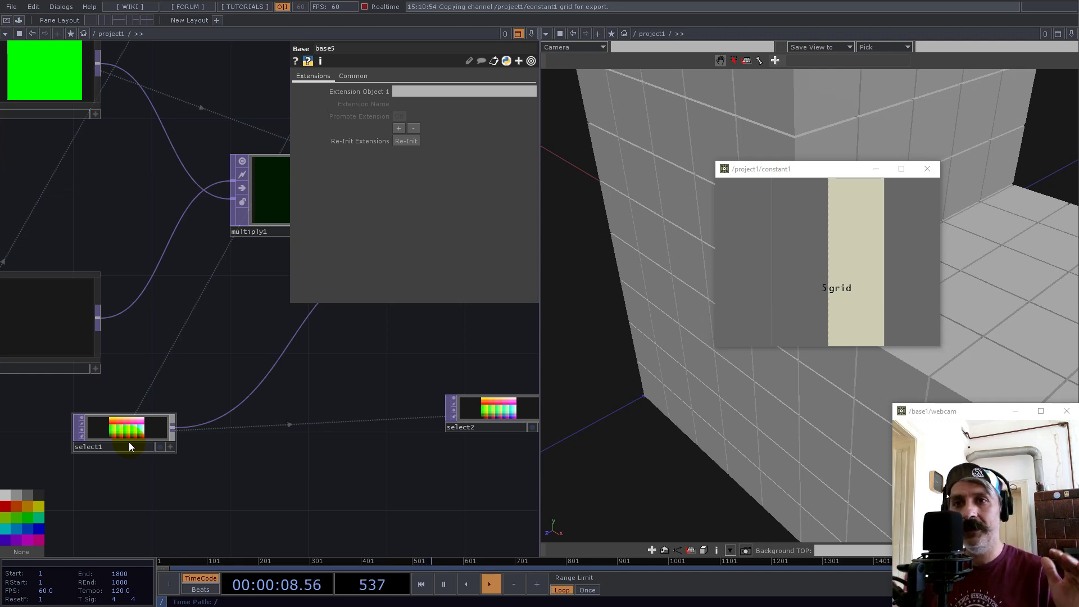
{"action": "scroll", "coordinate": [146, 433], "scroll_direction": "up", "scroll_amount": 5}
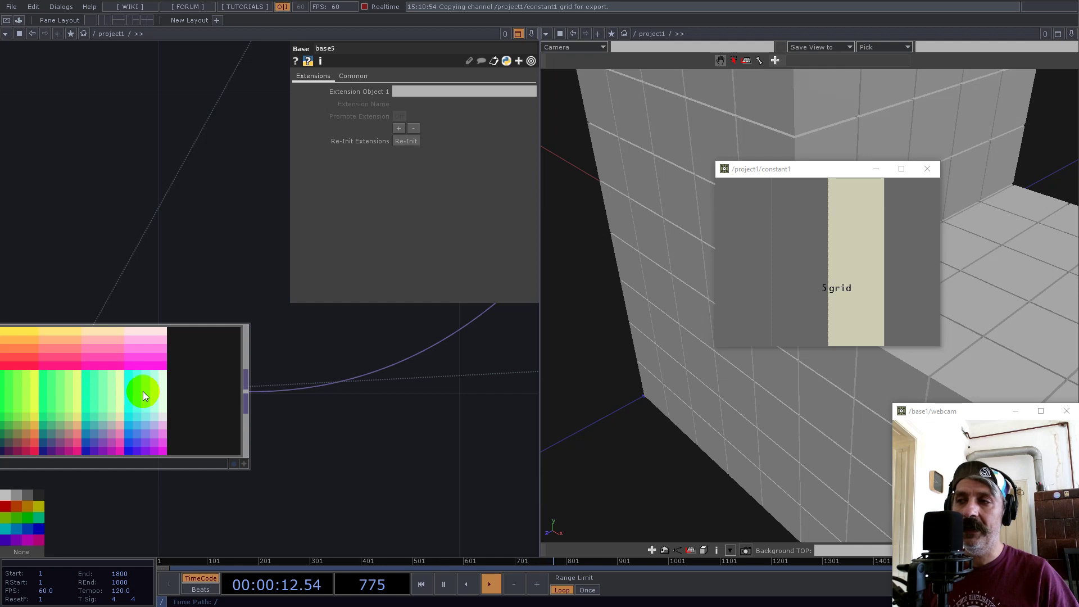
{"action": "scroll", "coordinate": [143, 392], "scroll_direction": "down", "scroll_amount": 3}
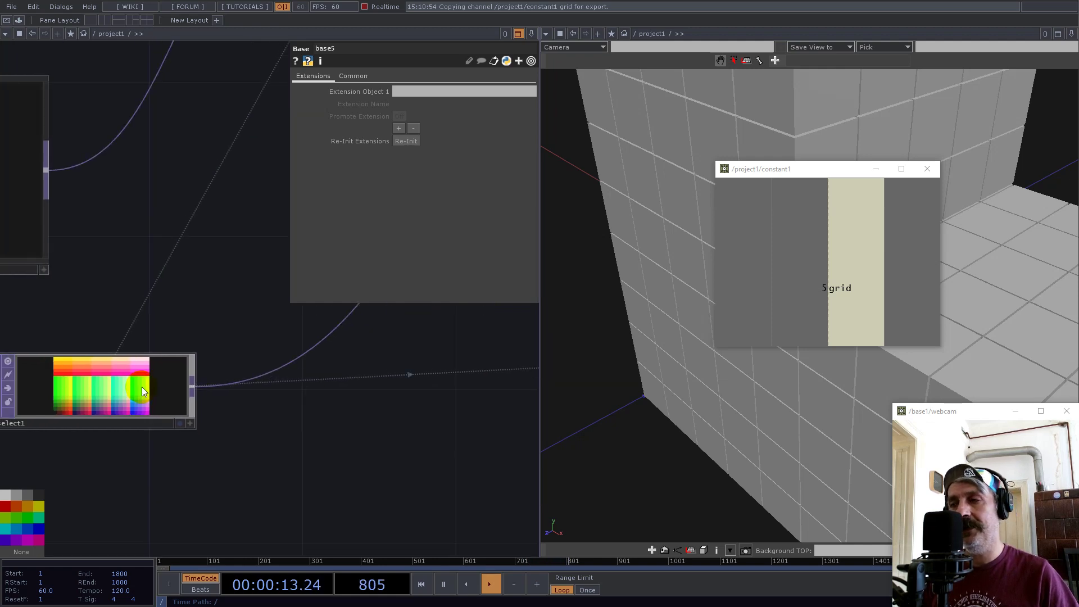
{"action": "right_click", "coordinate": [227, 382]}
{"action": "left_click", "coordinate": [251, 370]}
{"action": "type", "text": "cro"}
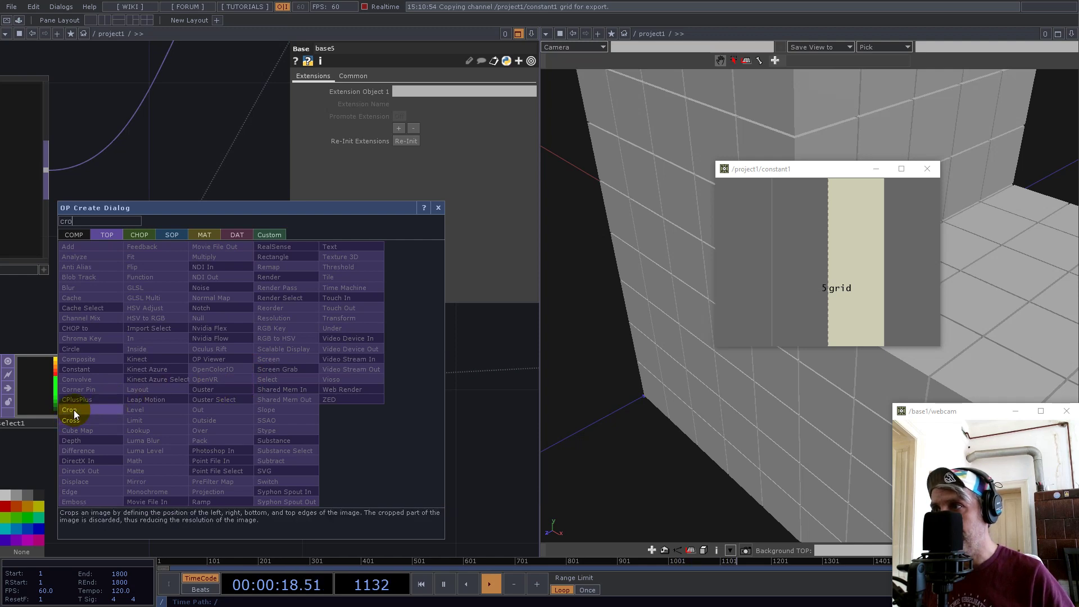
{"action": "left_click", "coordinate": [73, 410]}
{"action": "left_click", "coordinate": [322, 410]}
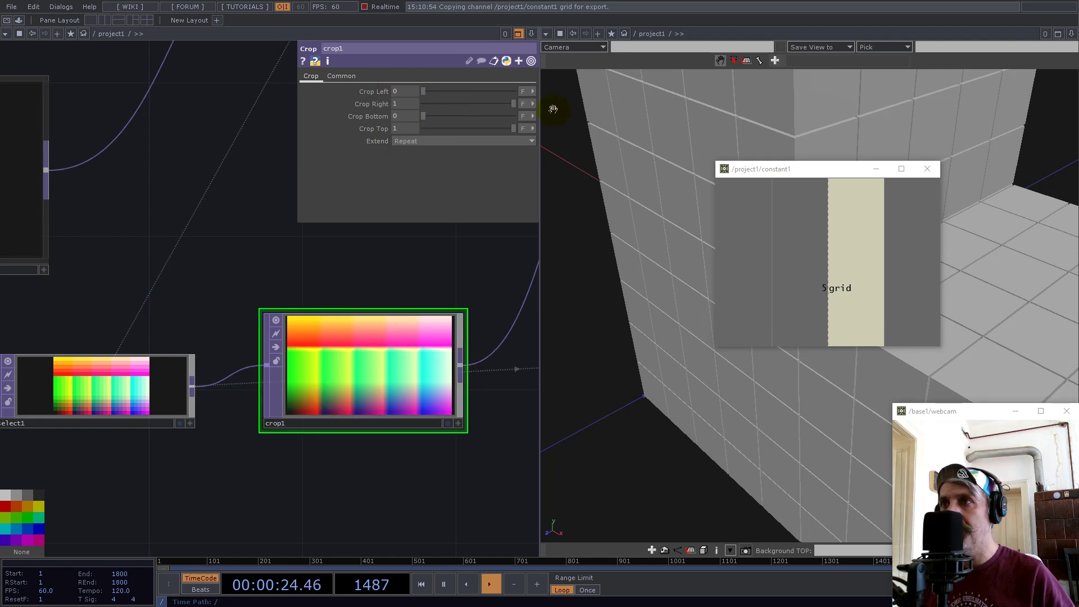
Step: Set crop1's Crop Top to one third (0.3333) to keep only the lowest position block
{"action": "left_click", "coordinate": [391, 201]}
{"action": "left_click", "coordinate": [399, 129]}
{"action": "type", "text": "3"}
{"action": "key", "text": "Return"}
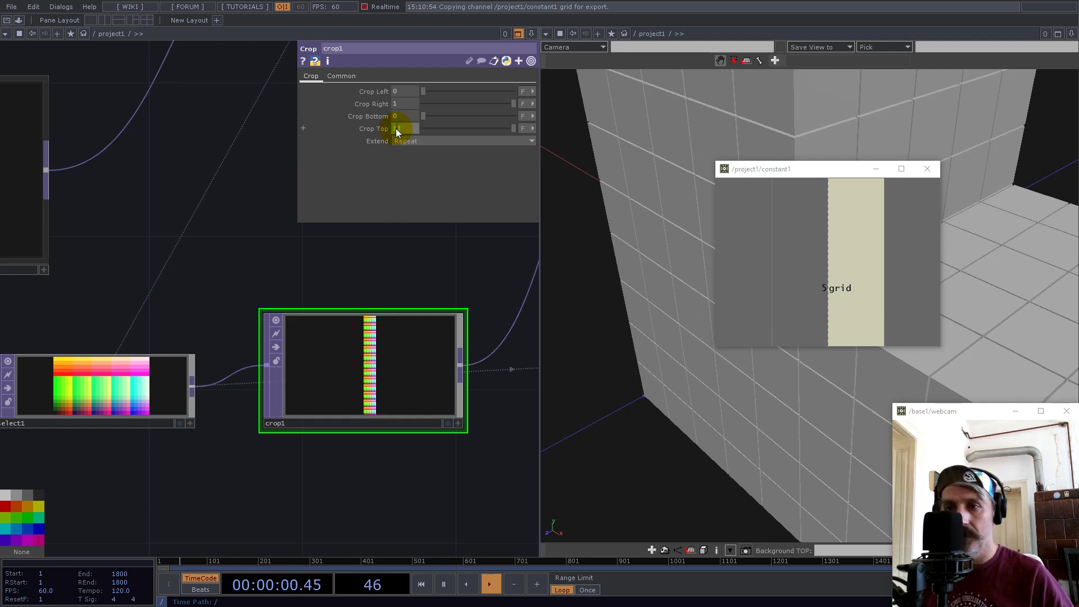
{"action": "key", "text": "Return"}
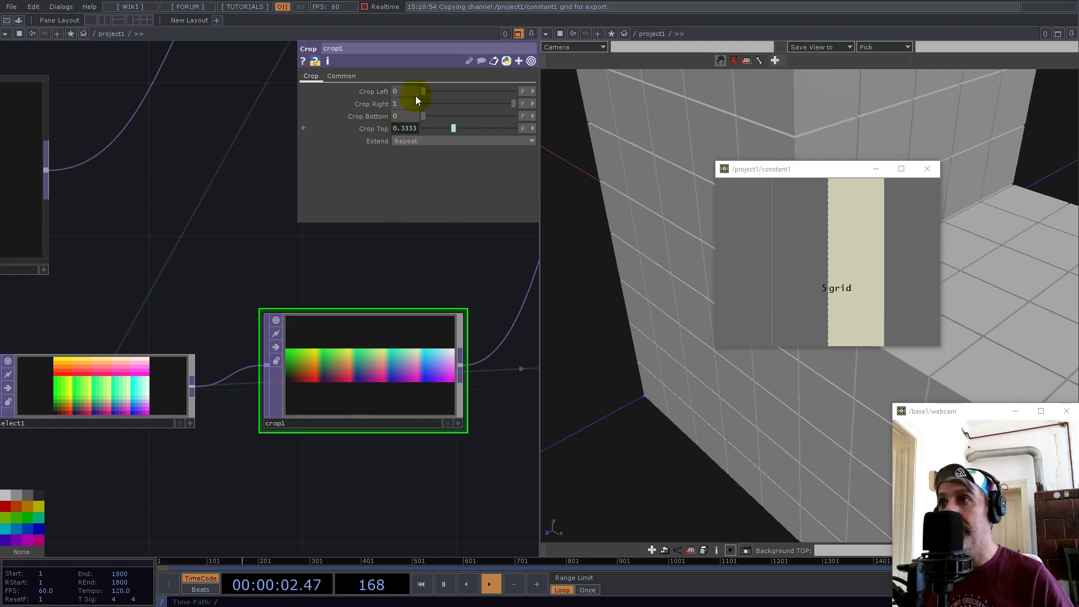
Step: Set crop1's input and viewer smoothness to Nearest Pixel
{"action": "left_click", "coordinate": [332, 77]}
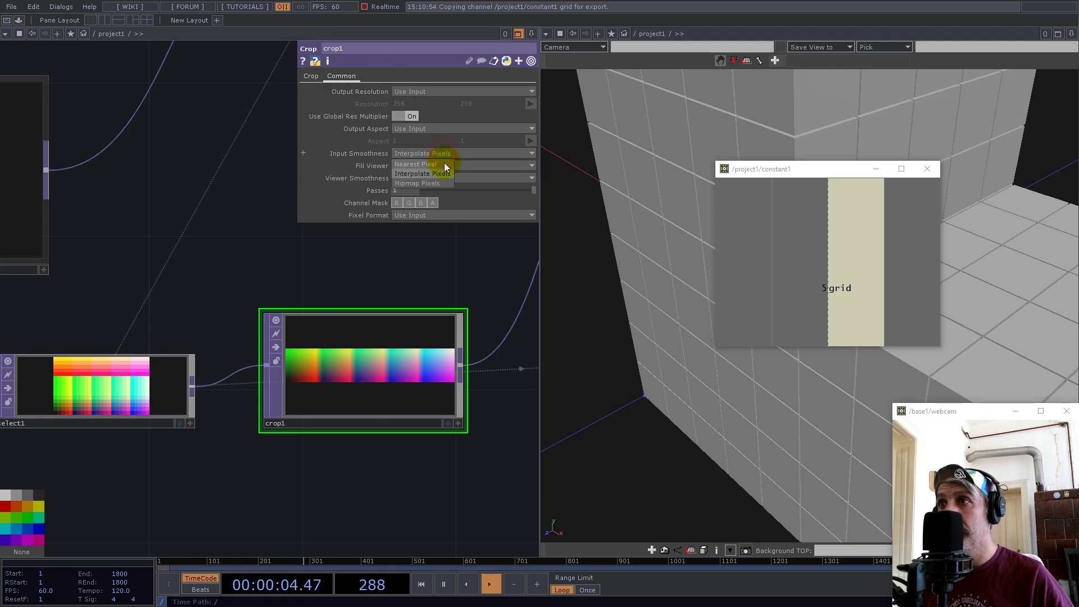
{"action": "left_click", "coordinate": [448, 177]}
{"action": "left_click", "coordinate": [449, 191]}
Step: Enlarge the select2 and math1 nodes that feed multiply2
{"action": "scroll", "coordinate": [338, 476], "scroll_direction": "down", "scroll_amount": 5}
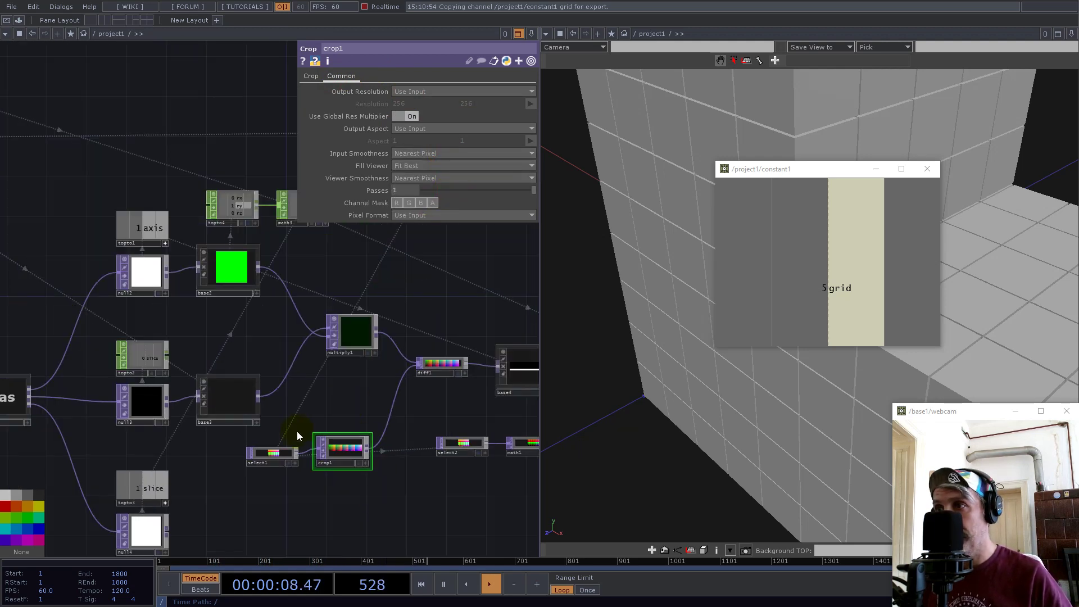
{"action": "left_click_drag", "start_coordinate": [298, 449], "coordinate": [257, 462]}
{"action": "left_click_drag", "start_coordinate": [366, 398], "coordinate": [146, 428]}
{"action": "scroll", "coordinate": [186, 402], "scroll_direction": "up", "scroll_amount": 5}
{"action": "scroll", "coordinate": [178, 315], "scroll_direction": "down", "scroll_amount": 5}
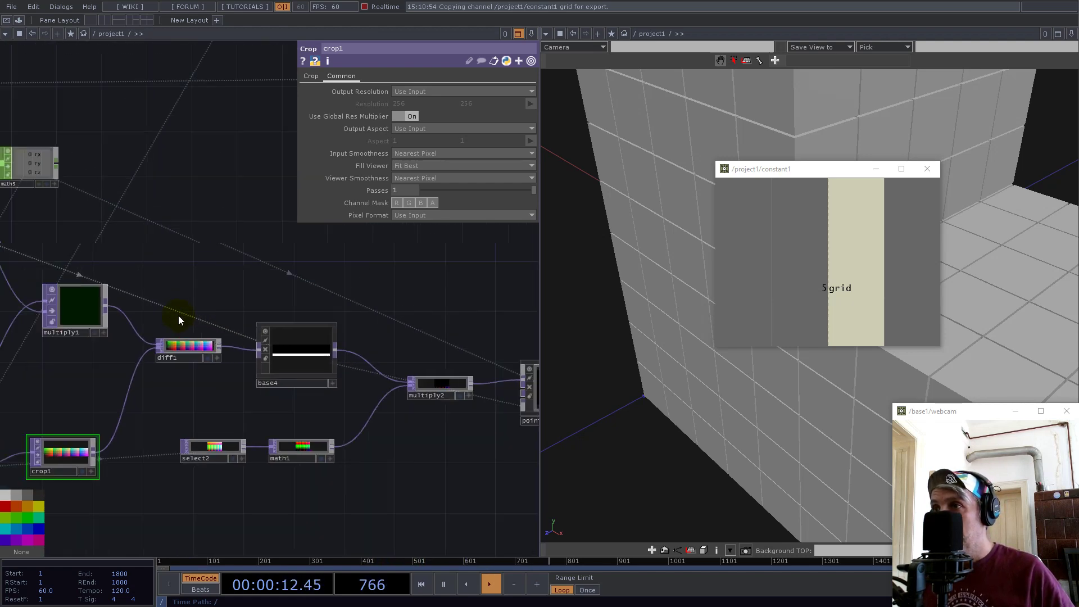
{"action": "scroll", "coordinate": [231, 438], "scroll_direction": "up", "scroll_amount": 5}
{"action": "left_click_drag", "start_coordinate": [239, 338], "coordinate": [240, 297]}
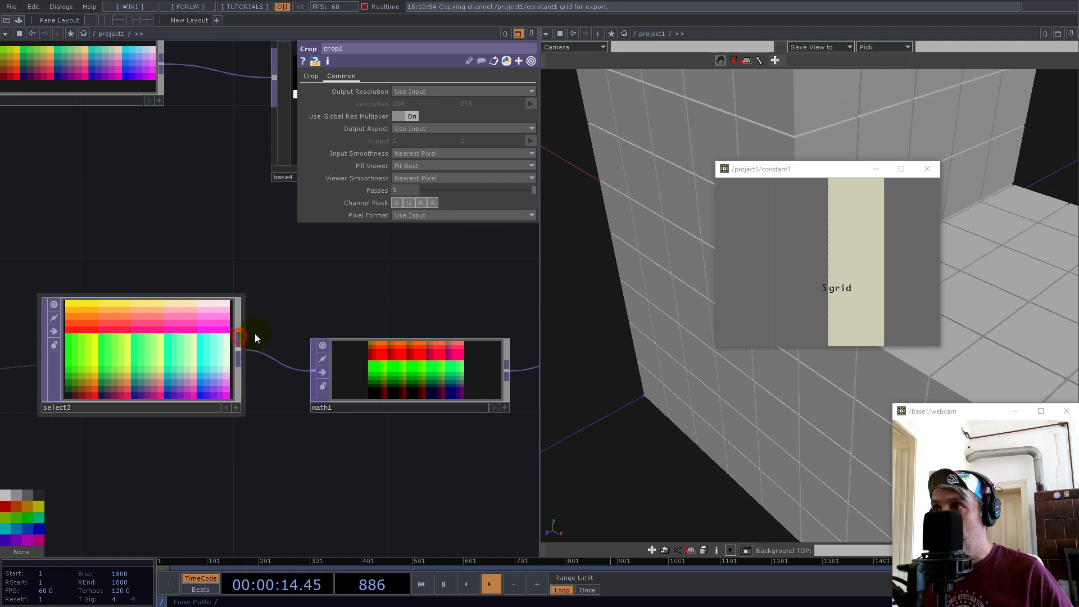
{"action": "left_click_drag", "start_coordinate": [510, 339], "coordinate": [510, 297]}
Step: Add a Transform TOP on a new branch from base4's output, placed above multiply2
{"action": "left_click_drag", "start_coordinate": [450, 246], "coordinate": [141, 452]}
{"action": "scroll", "coordinate": [141, 452], "scroll_direction": "down", "scroll_amount": 5}
{"action": "scroll", "coordinate": [99, 389], "scroll_direction": "up", "scroll_amount": 5}
{"action": "scroll", "coordinate": [128, 395], "scroll_direction": "up", "scroll_amount": 2}
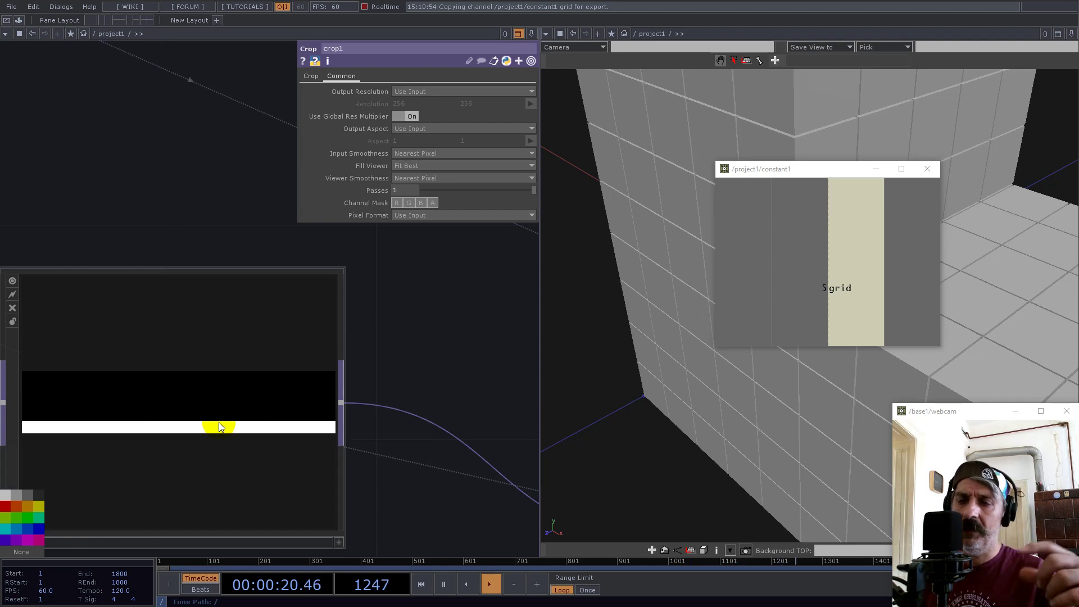
{"action": "scroll", "coordinate": [304, 379], "scroll_direction": "down", "scroll_amount": 6}
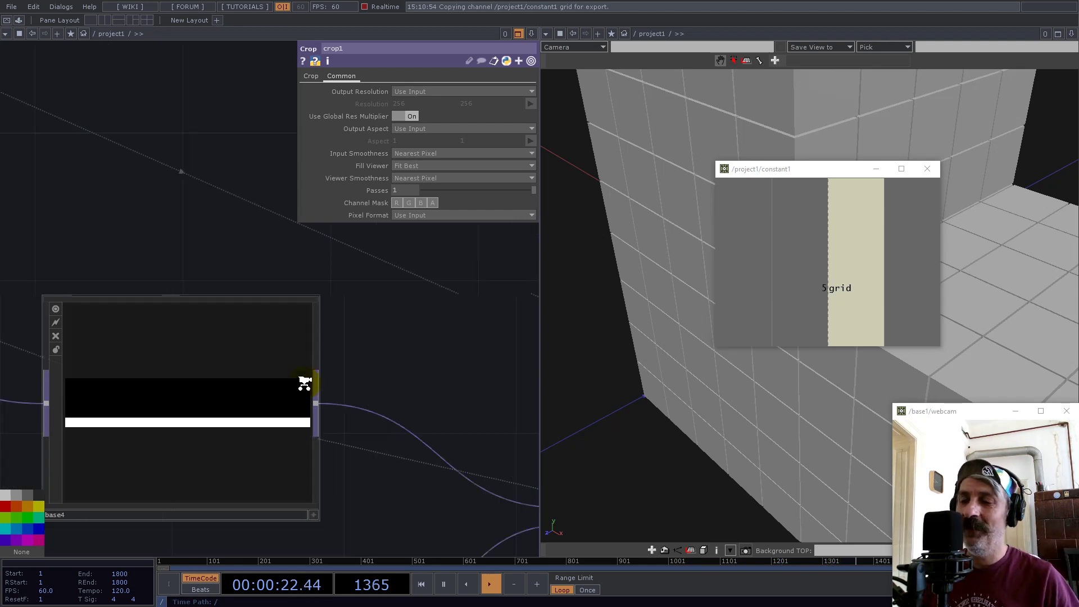
{"action": "scroll", "coordinate": [315, 389], "scroll_direction": "up", "scroll_amount": 3}
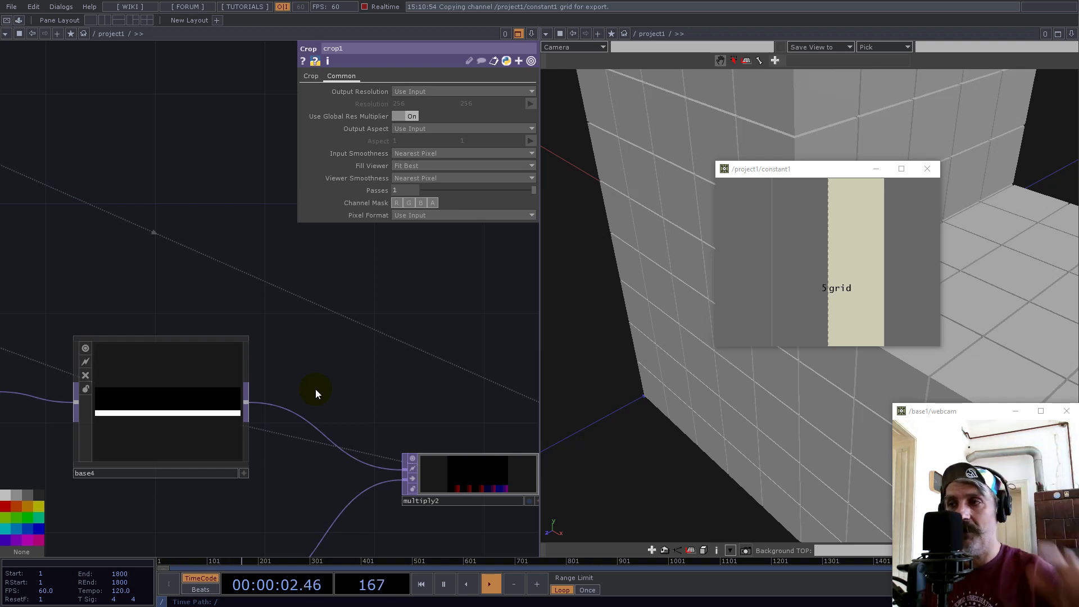
{"action": "left_click", "coordinate": [249, 400]}
{"action": "type", "text": "tr"}
{"action": "left_click", "coordinate": [337, 348]}
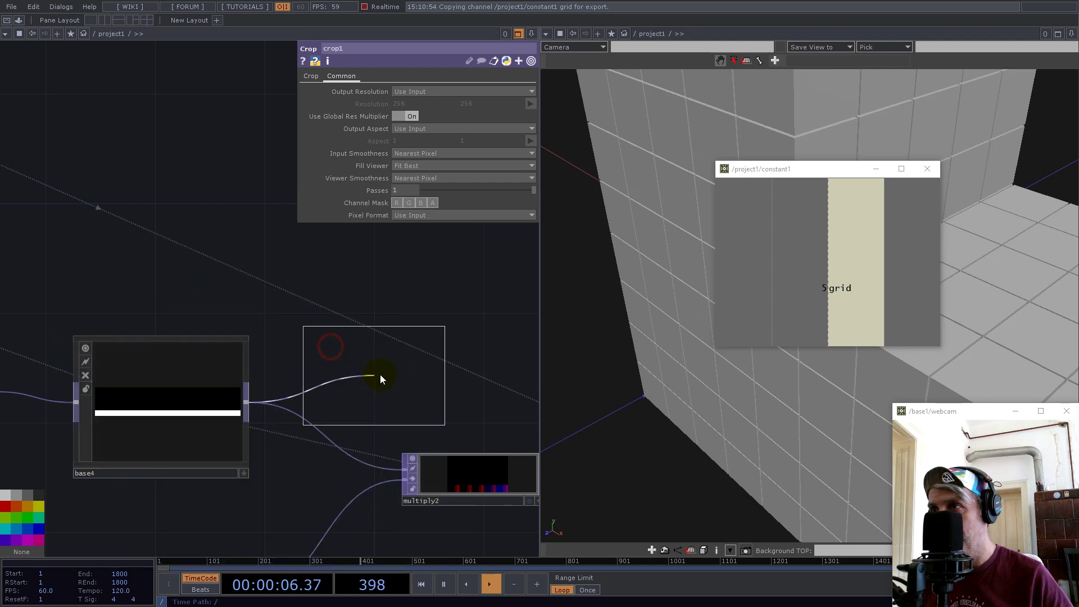
{"action": "left_click", "coordinate": [389, 368]}
Step: Set transform3's output resolution to Custom Resolution
{"action": "left_click", "coordinate": [367, 77]}
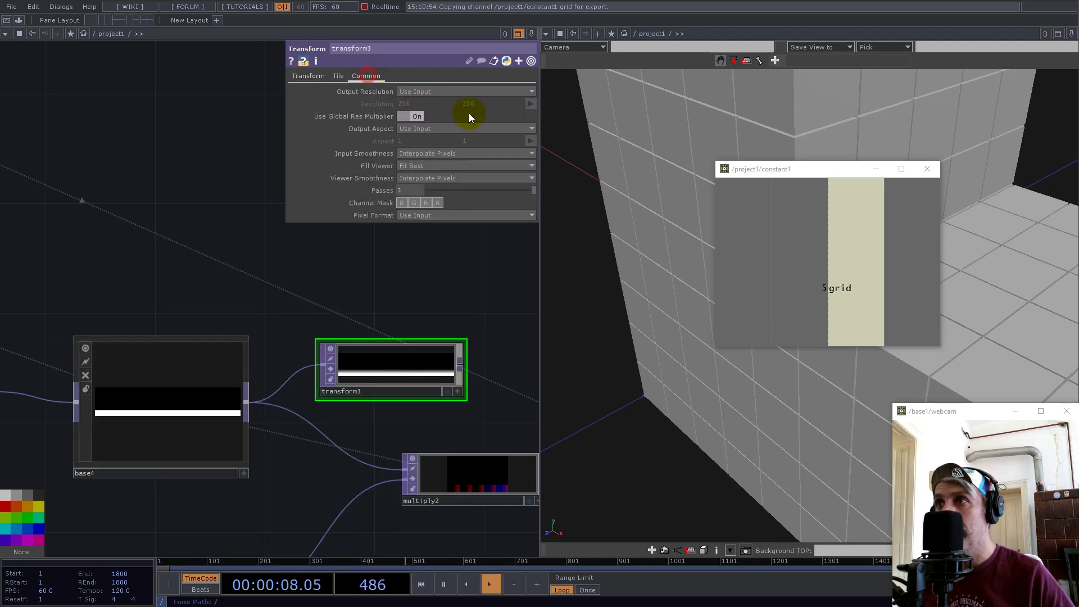
{"action": "left_click", "coordinate": [430, 91]}
{"action": "left_click", "coordinate": [294, 278]}
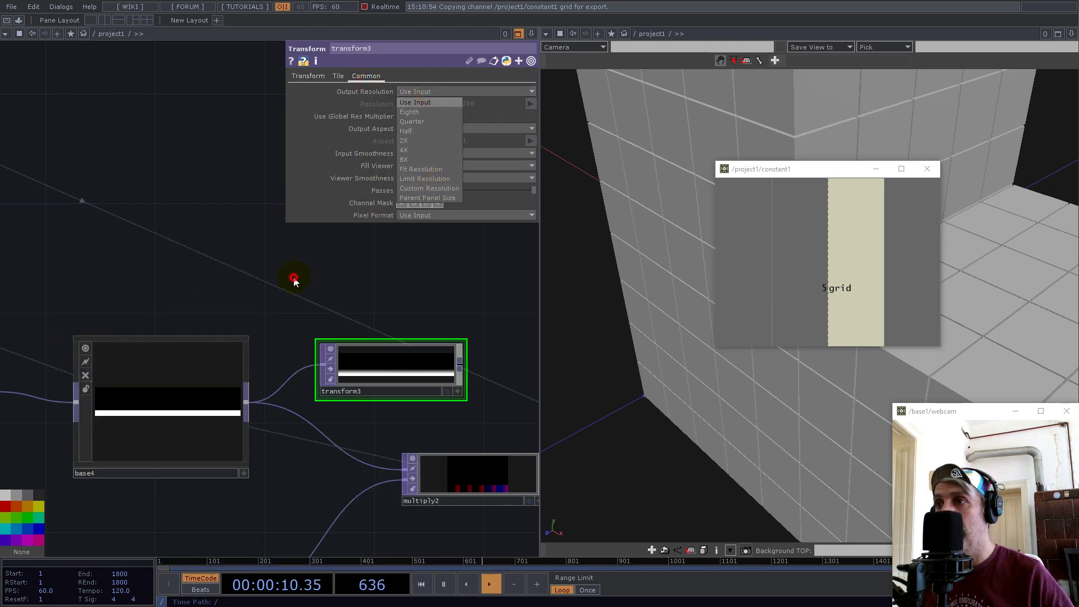
{"action": "left_click", "coordinate": [372, 360]}
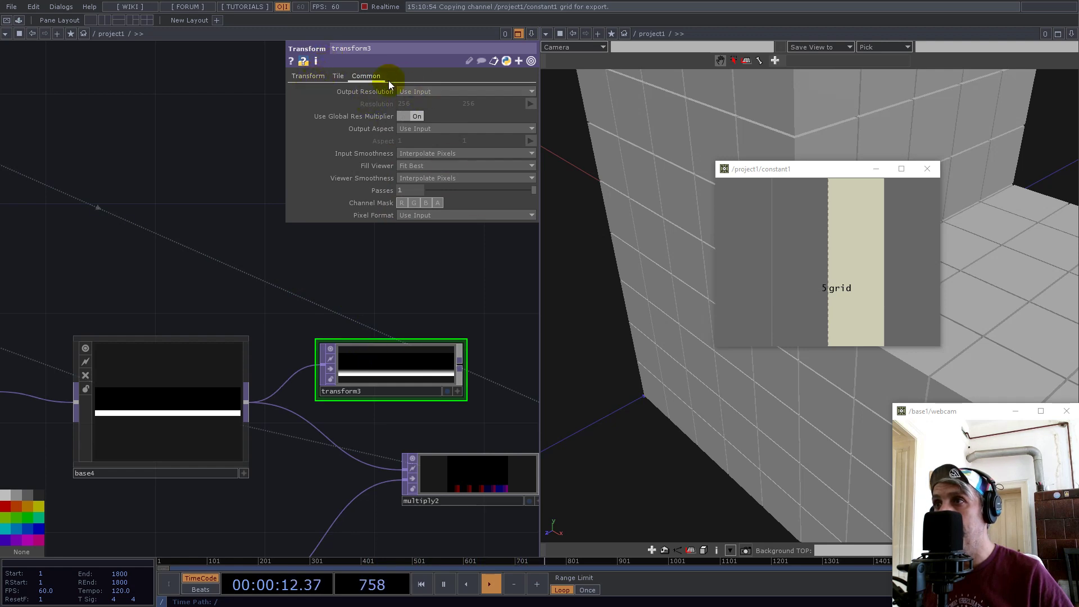
{"action": "left_click", "coordinate": [429, 91]}
{"action": "left_click", "coordinate": [430, 189]}
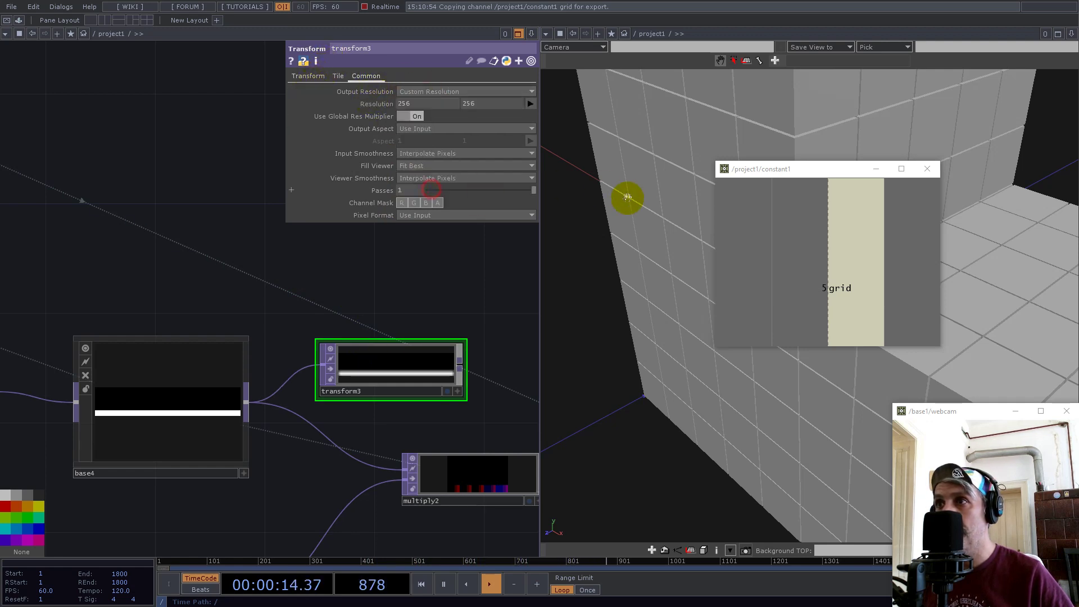
Step: Link transform3's resolution to constant1's grid channel, with width **2 and height *3, and set its input smoothness to Nearest Pixel
{"action": "left_click_drag", "start_coordinate": [416, 96], "coordinate": [383, 103]}
{"action": "left_click", "coordinate": [383, 103]}
{"action": "left_click", "coordinate": [422, 101]}
{"action": "left_click", "coordinate": [483, 117]}
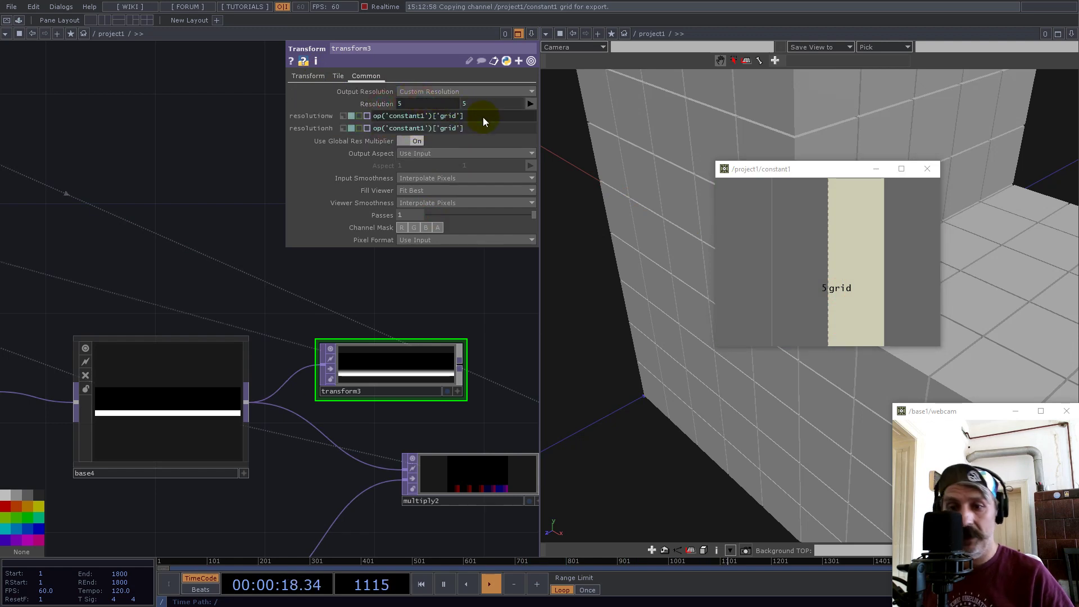
{"action": "type", "text": "*"}
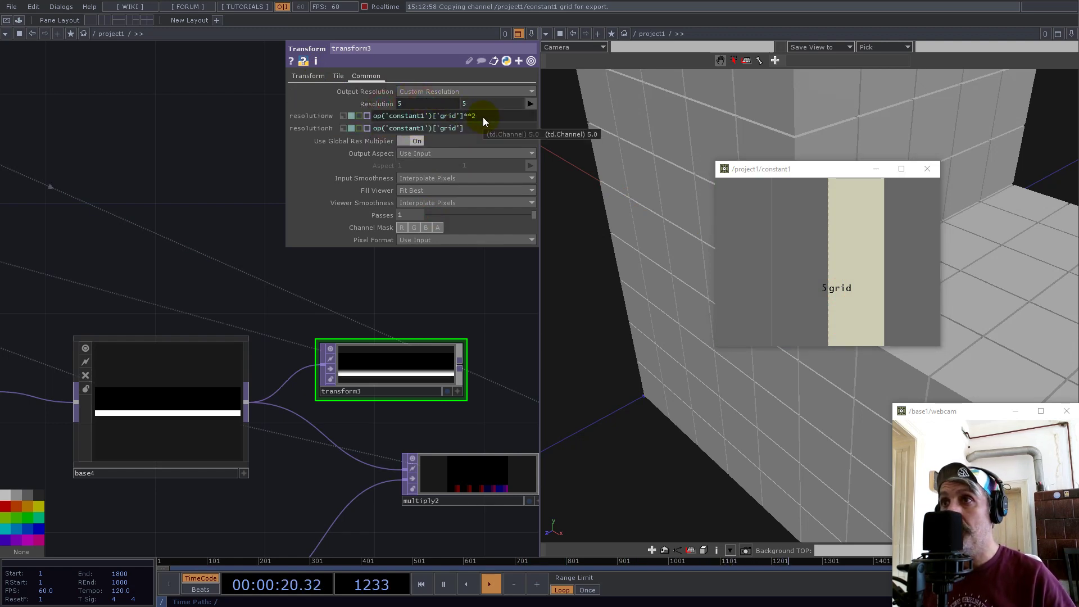
{"action": "left_click", "coordinate": [480, 127]}
{"action": "type", "text": "*3"}
{"action": "key", "text": "Return"}
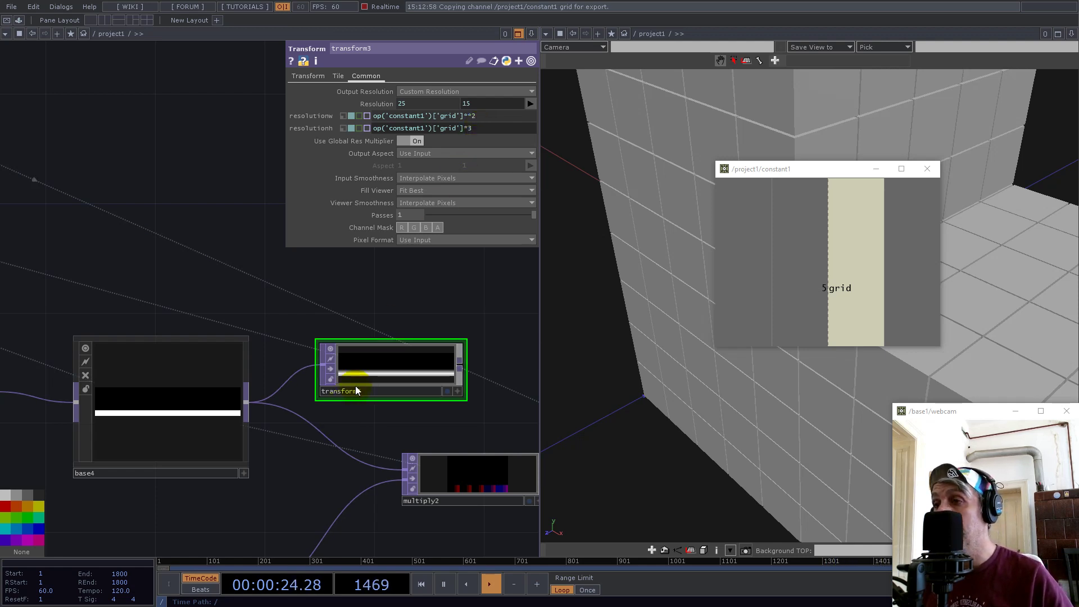
{"action": "left_click", "coordinate": [410, 152]}
{"action": "left_click", "coordinate": [420, 173]}
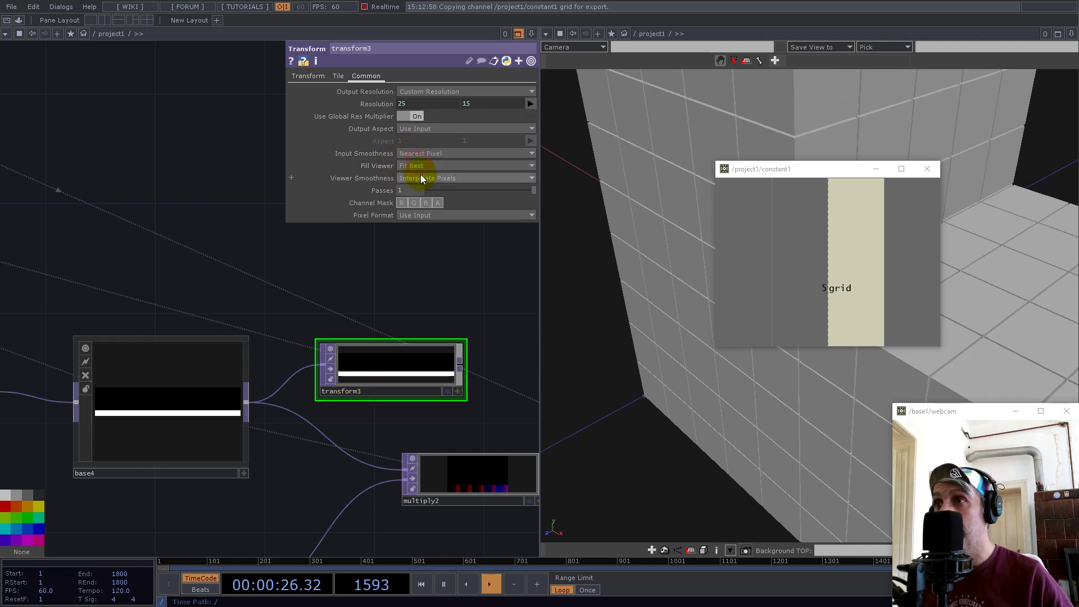
Step: Set transform3's vertical pivot to 0 and its vertical scale to 1/3
{"action": "left_click", "coordinate": [308, 76]}
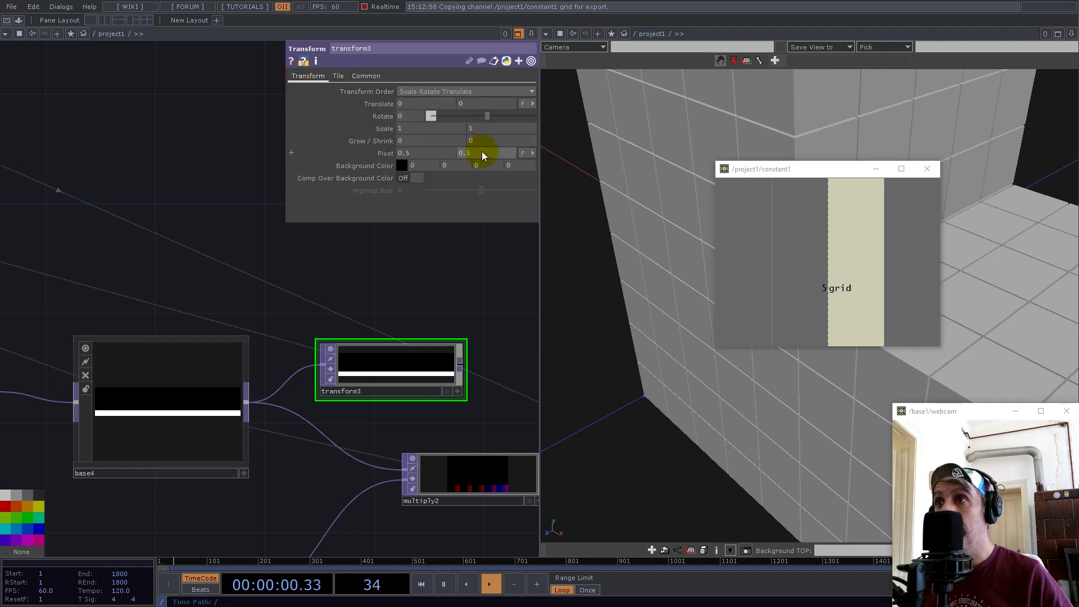
{"action": "type", "text": "0"}
{"action": "key", "text": "Tab"}
{"action": "key", "text": "Return"}
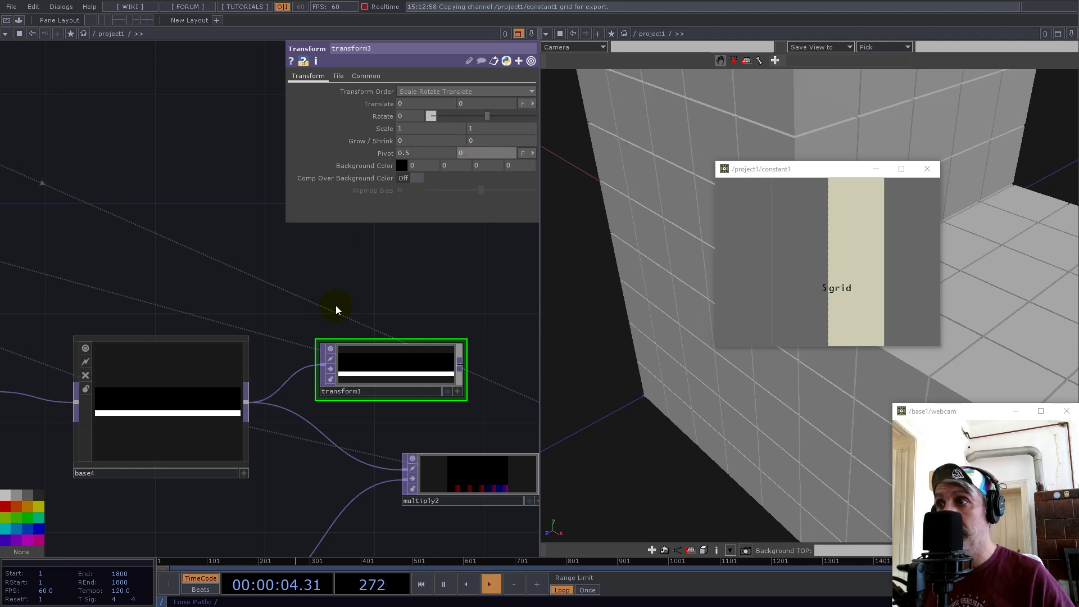
{"action": "left_click", "coordinate": [479, 130]}
{"action": "type", "text": "1/3"}
{"action": "key", "text": "Return"}
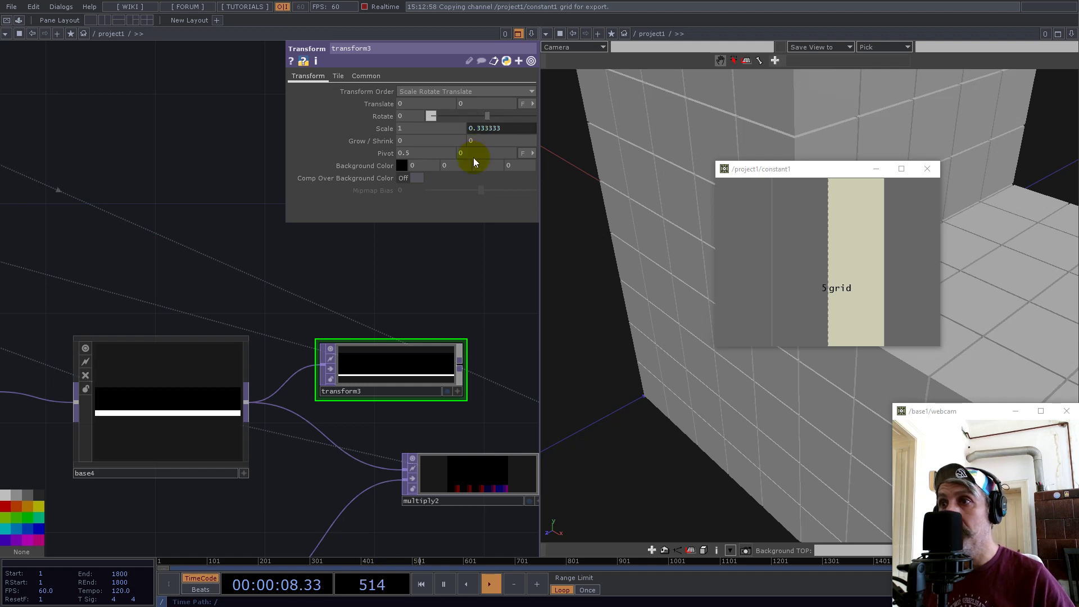
Step: Set transform3's tile Extend mode to Repeat
{"action": "left_click", "coordinate": [337, 77]}
{"action": "left_click", "coordinate": [418, 91]}
{"action": "left_click", "coordinate": [411, 121]}
Step: Connect transform3 to multiply2 in place of base4 and move transform3 close beside base4
{"action": "scroll", "coordinate": [394, 365], "scroll_direction": "up", "scroll_amount": 5}
{"action": "scroll", "coordinate": [371, 357], "scroll_direction": "down", "scroll_amount": 7}
{"action": "scroll", "coordinate": [403, 368], "scroll_direction": "up", "scroll_amount": 3}
{"action": "left_click_drag", "start_coordinate": [389, 320], "coordinate": [315, 462]}
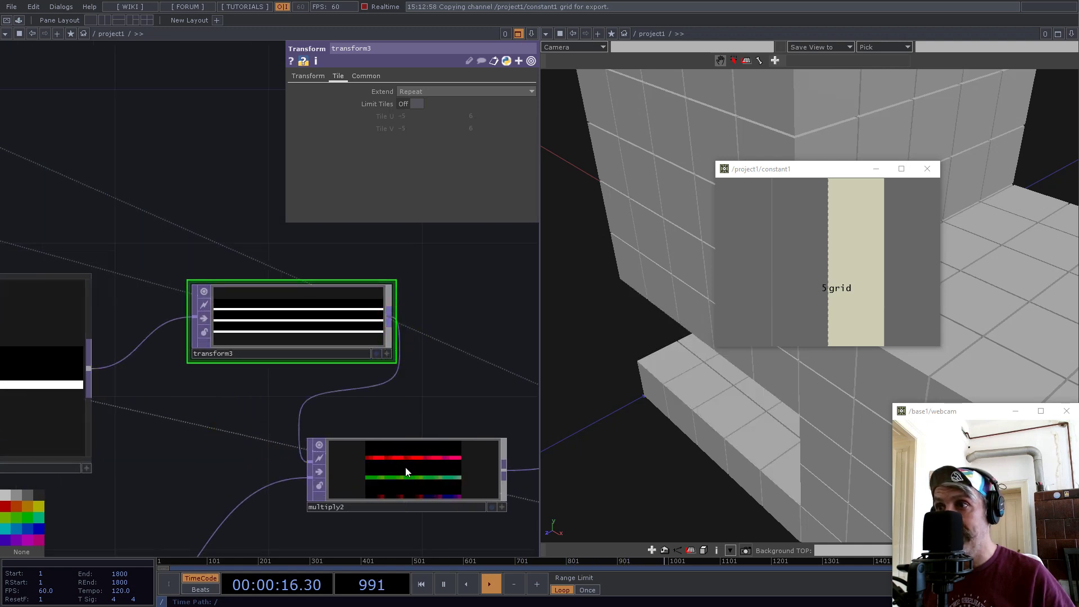
{"action": "scroll", "coordinate": [470, 489], "scroll_direction": "down", "scroll_amount": 4}
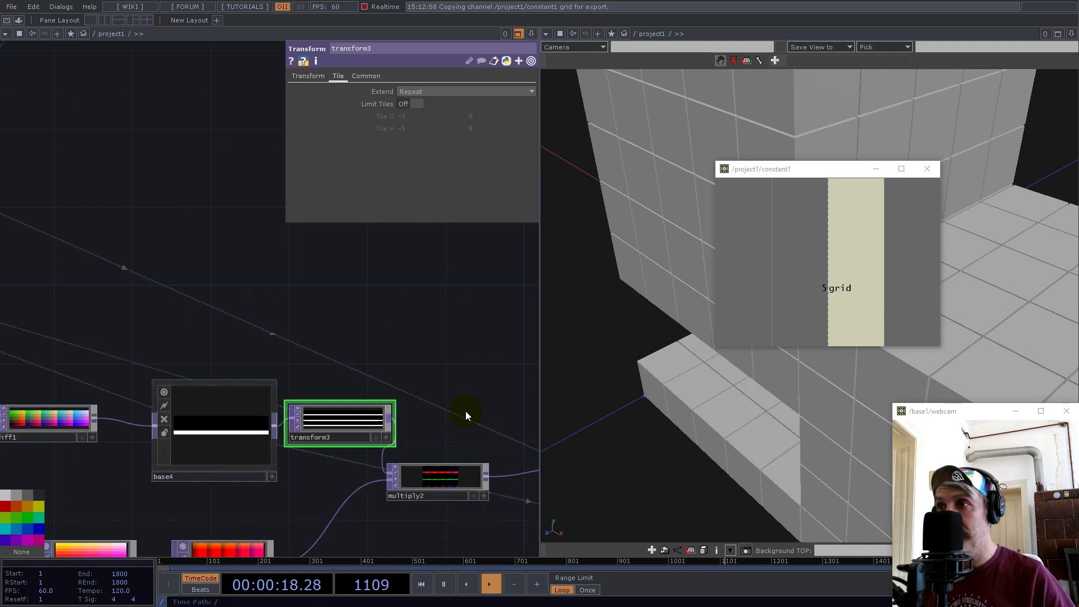
Step: Set select3's source TOP to transform3 so the feedback chain uses the tiled slice mask
{"action": "scroll", "coordinate": [289, 330], "scroll_direction": "down", "scroll_amount": 5}
{"action": "left_click_drag", "start_coordinate": [351, 384], "coordinate": [357, 383]}
{"action": "left_click_drag", "start_coordinate": [426, 333], "coordinate": [199, 316]}
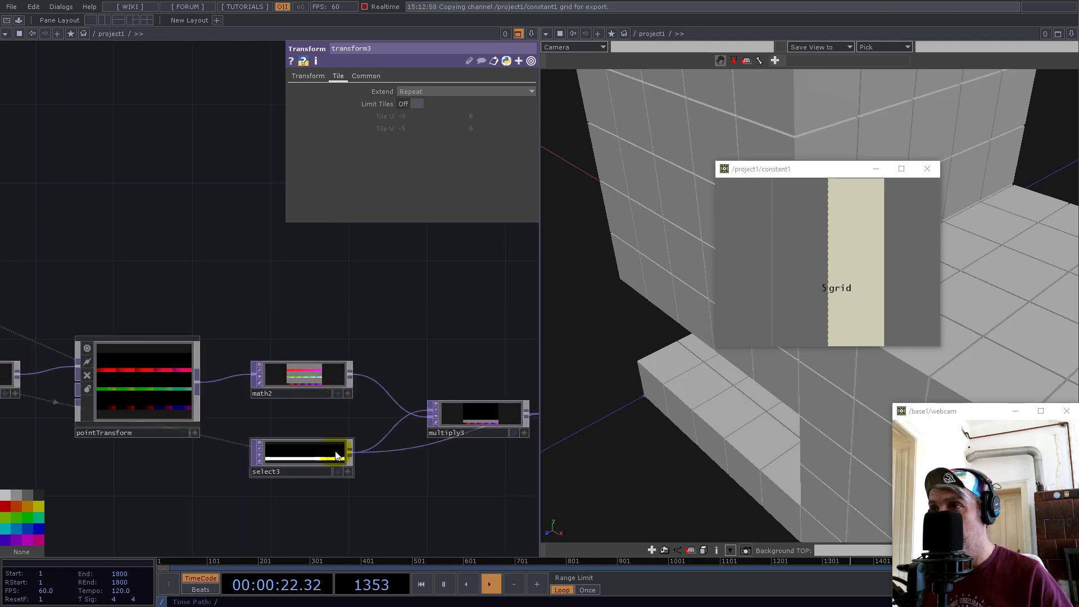
{"action": "scroll", "coordinate": [433, 343], "scroll_direction": "down", "scroll_amount": 3}
{"action": "scroll", "coordinate": [366, 387], "scroll_direction": "up", "scroll_amount": 4}
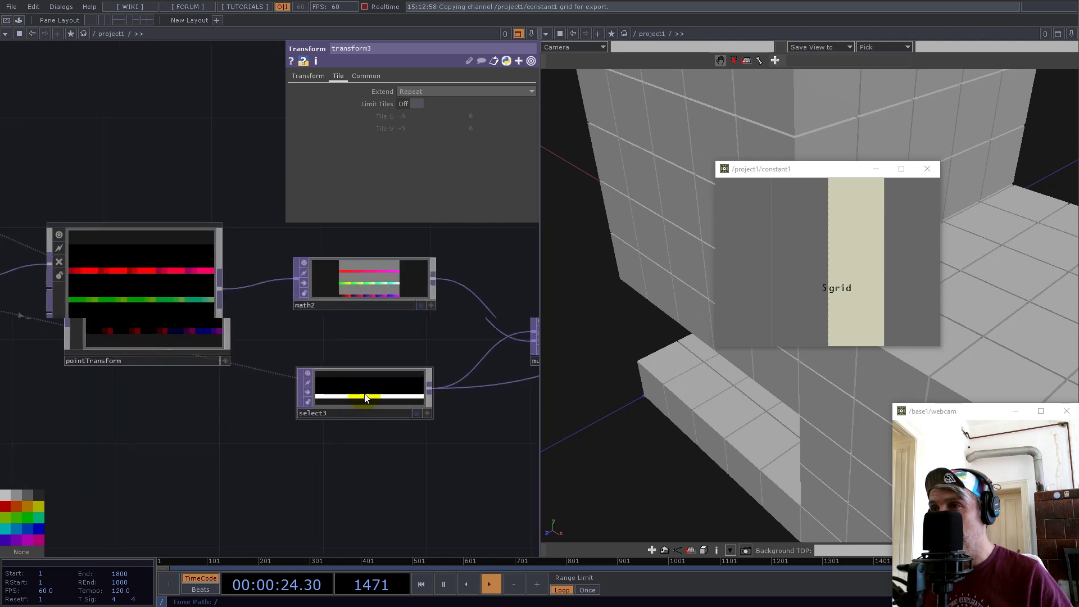
{"action": "left_click", "coordinate": [366, 397]}
{"action": "left_click_drag", "start_coordinate": [199, 512], "coordinate": [321, 508]}
{"action": "scroll", "coordinate": [323, 506], "scroll_direction": "down", "scroll_amount": 2}
{"action": "left_click_drag", "start_coordinate": [99, 253], "coordinate": [297, 295]}
{"action": "scroll", "coordinate": [156, 351], "scroll_direction": "up", "scroll_amount": 5}
{"action": "left_click_drag", "start_coordinate": [188, 320], "coordinate": [429, 92]}
{"action": "left_click", "coordinate": [276, 322]}
Step: Check the chain through reorder1, null5 and feedback1, and close the floating constant1 viewer
{"action": "scroll", "coordinate": [247, 353], "scroll_direction": "down", "scroll_amount": 5}
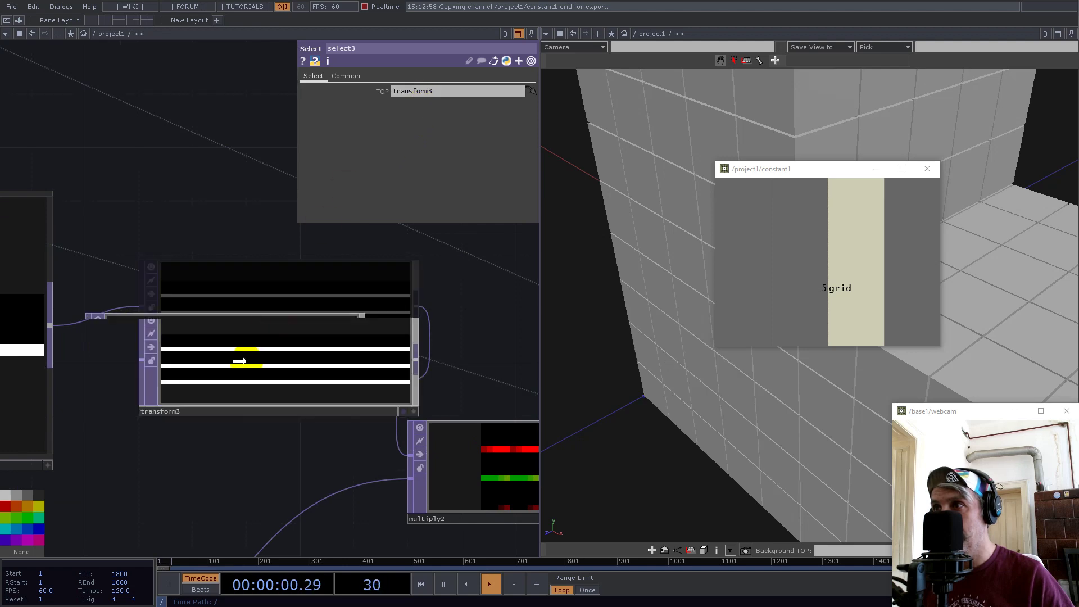
{"action": "left_click_drag", "start_coordinate": [384, 459], "coordinate": [156, 475]}
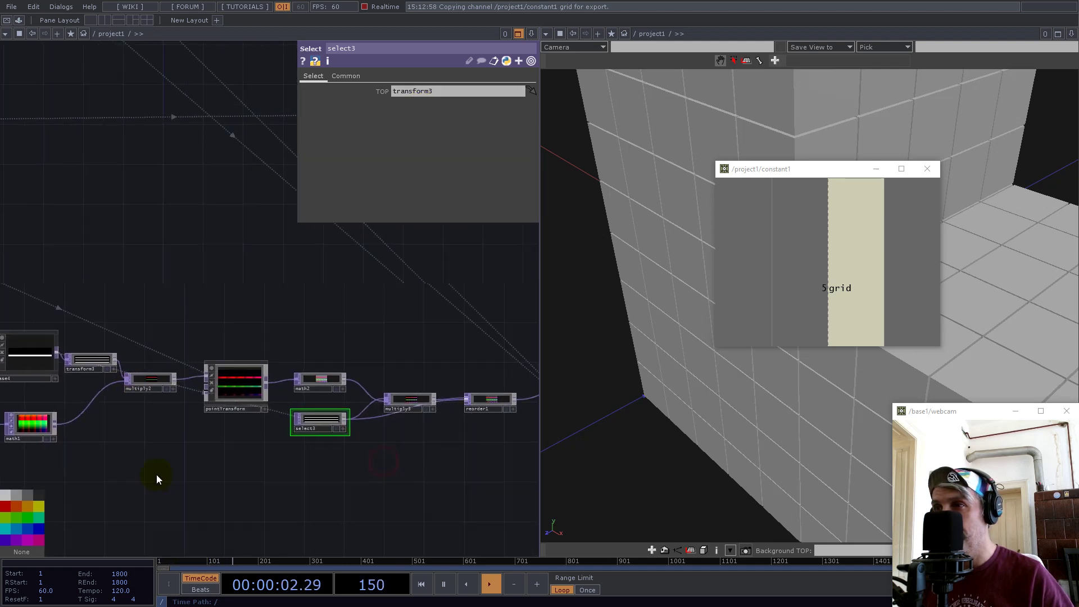
{"action": "scroll", "coordinate": [448, 424], "scroll_direction": "up", "scroll_amount": 5}
{"action": "left_click_drag", "start_coordinate": [426, 292], "coordinate": [188, 329]}
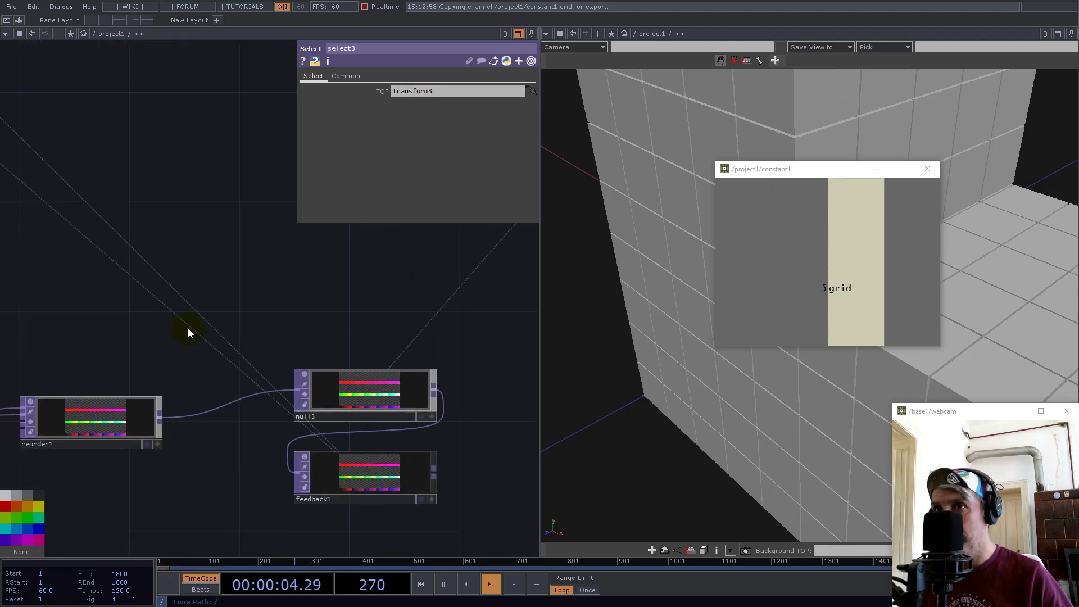
{"action": "left_click", "coordinate": [259, 324]}
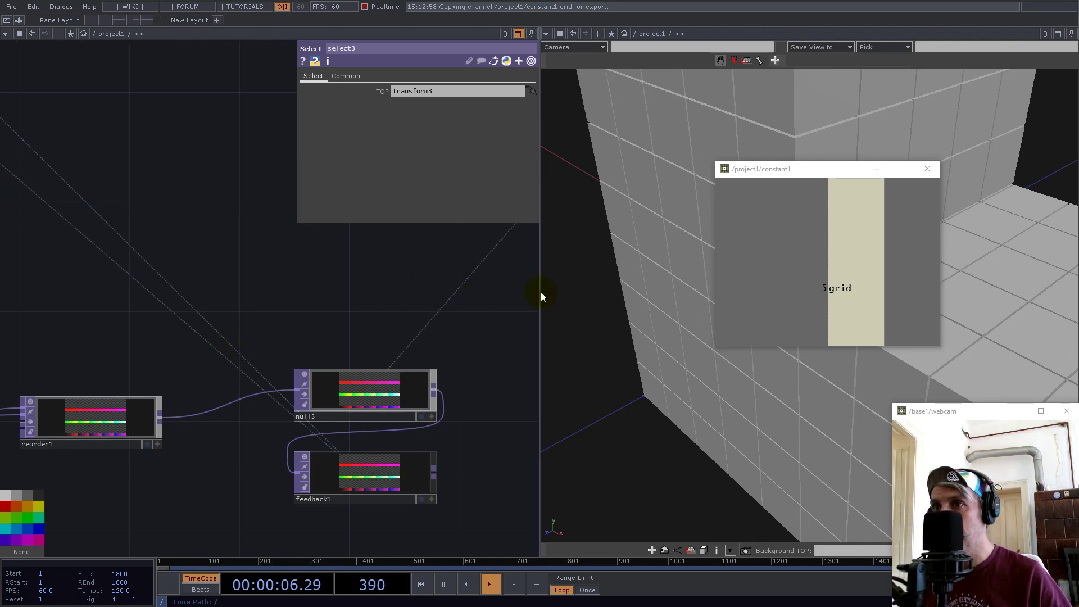
{"action": "left_click", "coordinate": [927, 169]}
{"action": "middle_click_drag", "start_coordinate": [884, 272], "coordinate": [838, 332]}
{"action": "left_click_drag", "start_coordinate": [846, 330], "coordinate": [784, 305]}
Step: Trigger the grid rotation twice with the button at the start of the network to test the instanced cubes
{"action": "middle_click_drag", "start_coordinate": [444, 358], "coordinate": [231, 269]}
{"action": "left_click_drag", "start_coordinate": [323, 364], "coordinate": [349, 392]}
{"action": "left_click_drag", "start_coordinate": [219, 318], "coordinate": [287, 318]}
{"action": "left_click_drag", "start_coordinate": [43, 263], "coordinate": [131, 262]}
{"action": "left_click", "coordinate": [94, 340]}
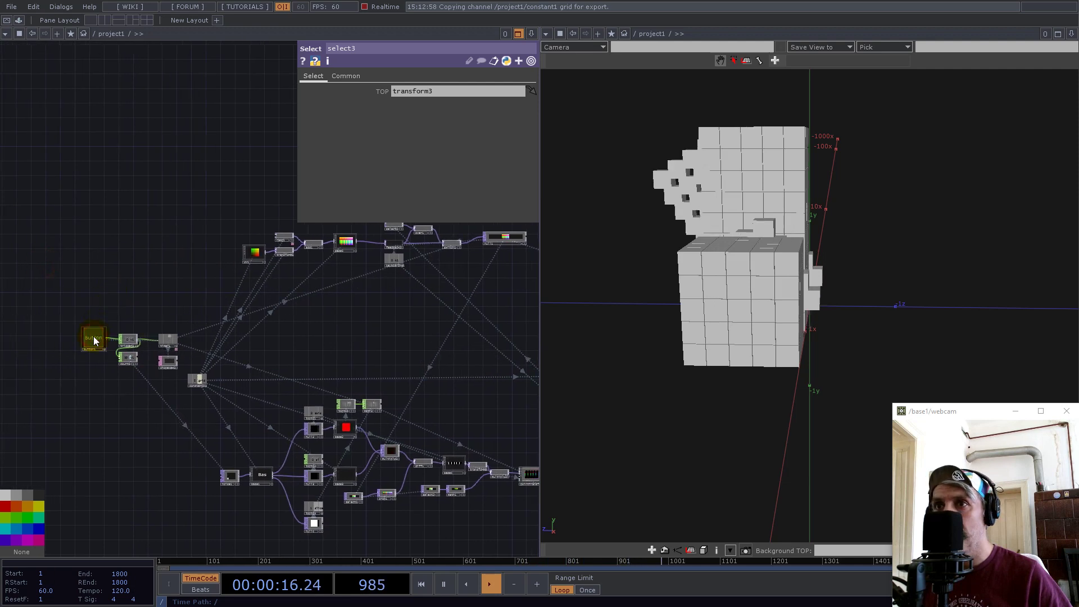
{"action": "left_click", "coordinate": [94, 340]}
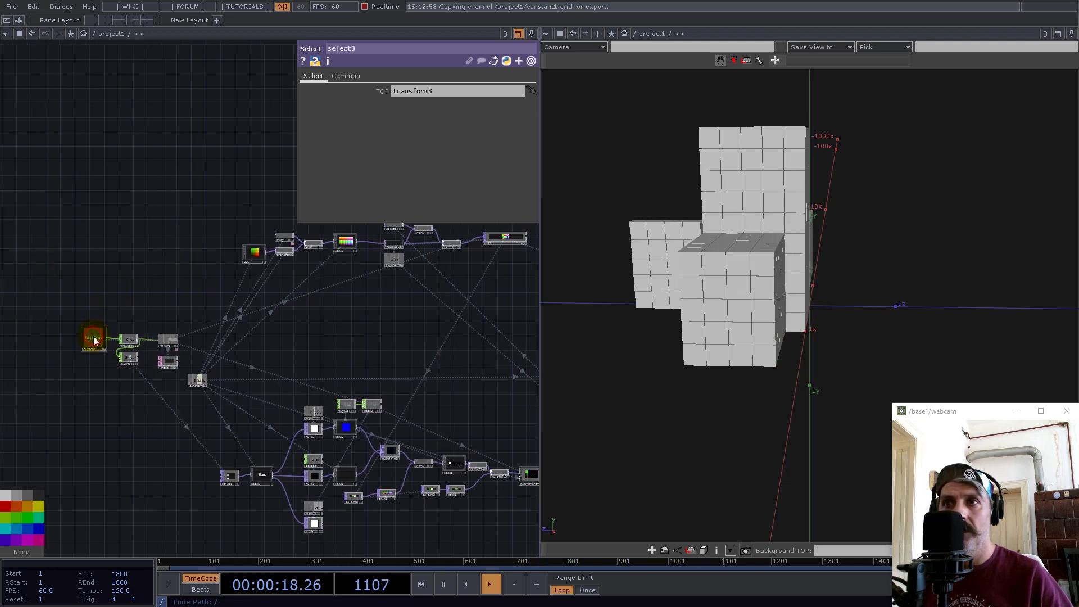
Step: Examine the rotating instanced geometry from another side and compare the textures at diff1, base4 and null6
{"action": "left_click_drag", "start_coordinate": [740, 272], "coordinate": [789, 332]}
{"action": "middle_click_drag", "start_coordinate": [348, 457], "coordinate": [480, 400]}
{"action": "left_click_drag", "start_coordinate": [474, 366], "coordinate": [255, 353]}
{"action": "middle_click_drag", "start_coordinate": [135, 339], "coordinate": [127, 352]}
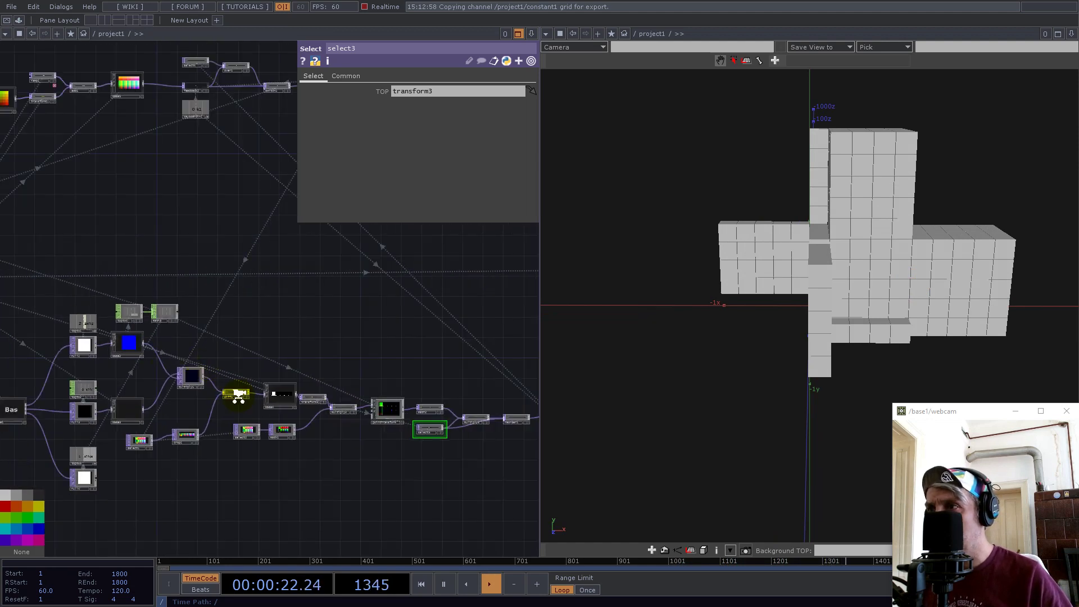
{"action": "middle_click_drag", "start_coordinate": [230, 385], "coordinate": [302, 427]}
{"action": "left_click_drag", "start_coordinate": [292, 341], "coordinate": [289, 322]}
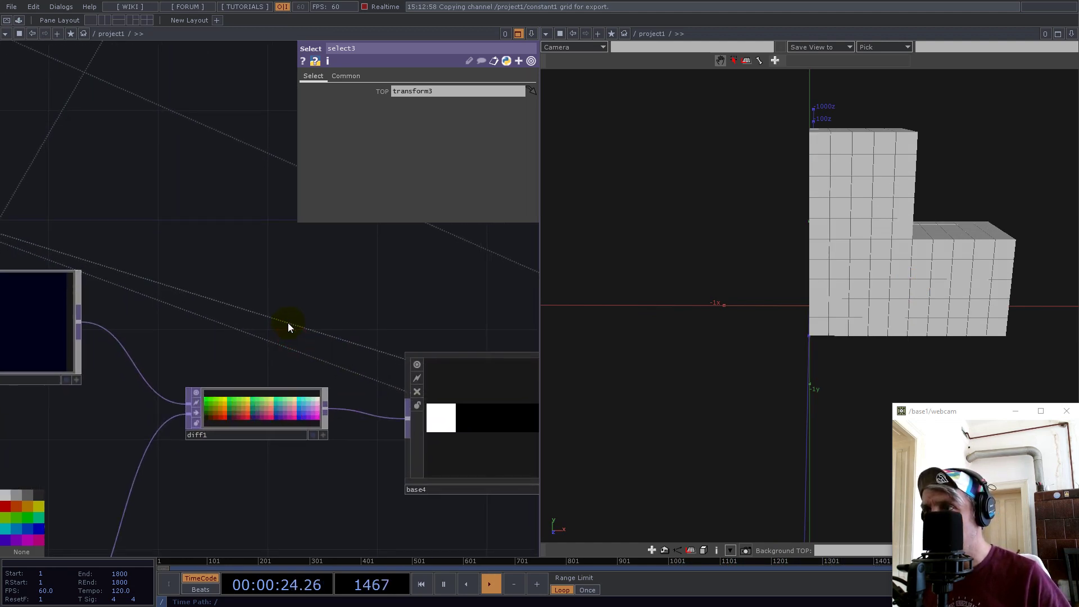
{"action": "scroll", "coordinate": [145, 390], "scroll_direction": "down", "scroll_amount": 8}
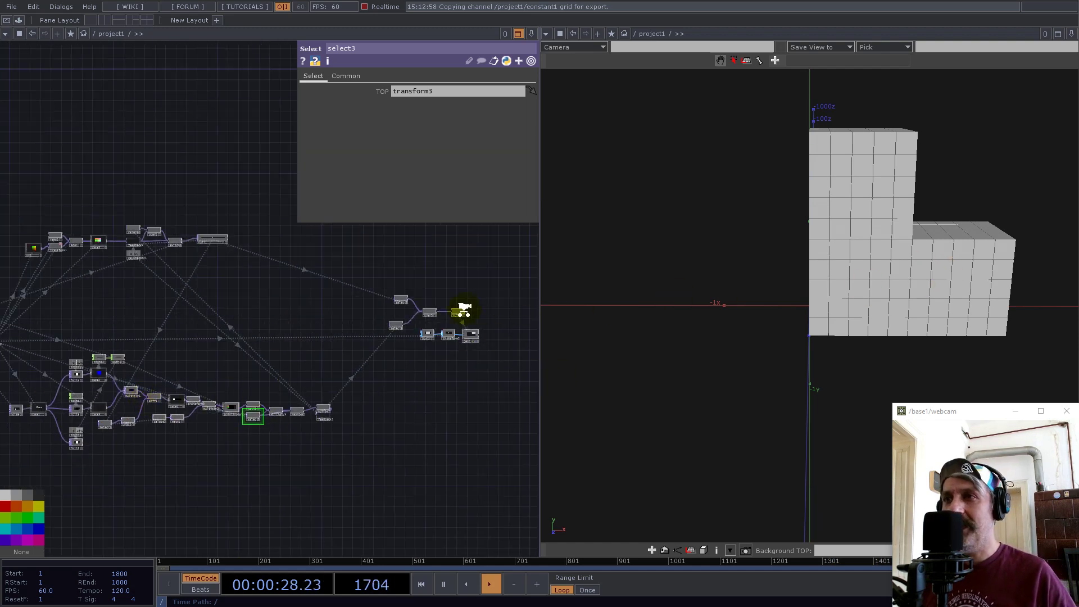
{"action": "scroll", "coordinate": [444, 323], "scroll_direction": "up", "scroll_amount": 10}
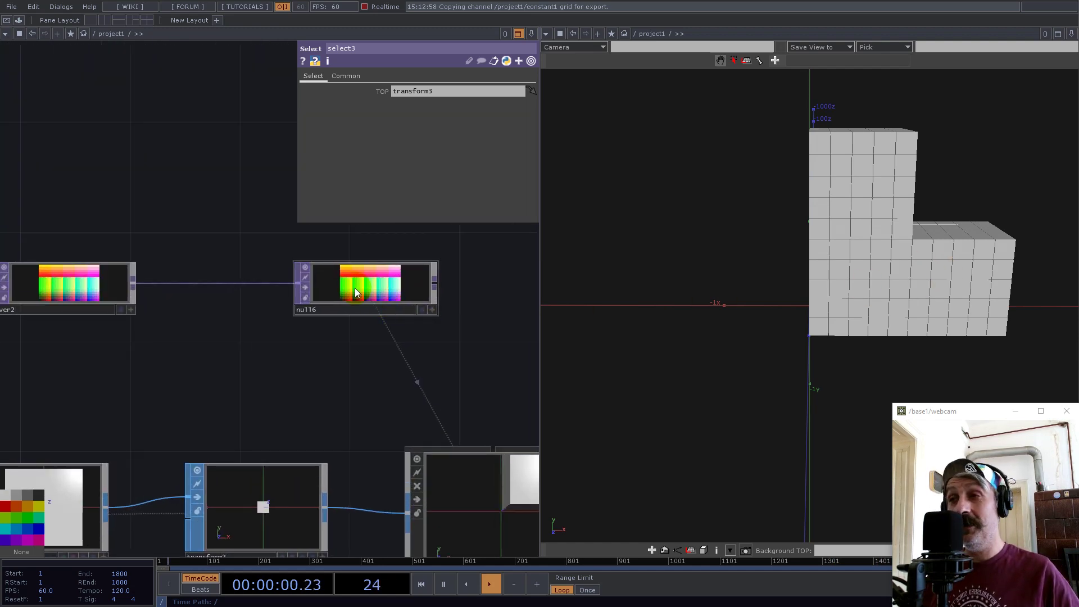
{"action": "left_click", "coordinate": [378, 298]}
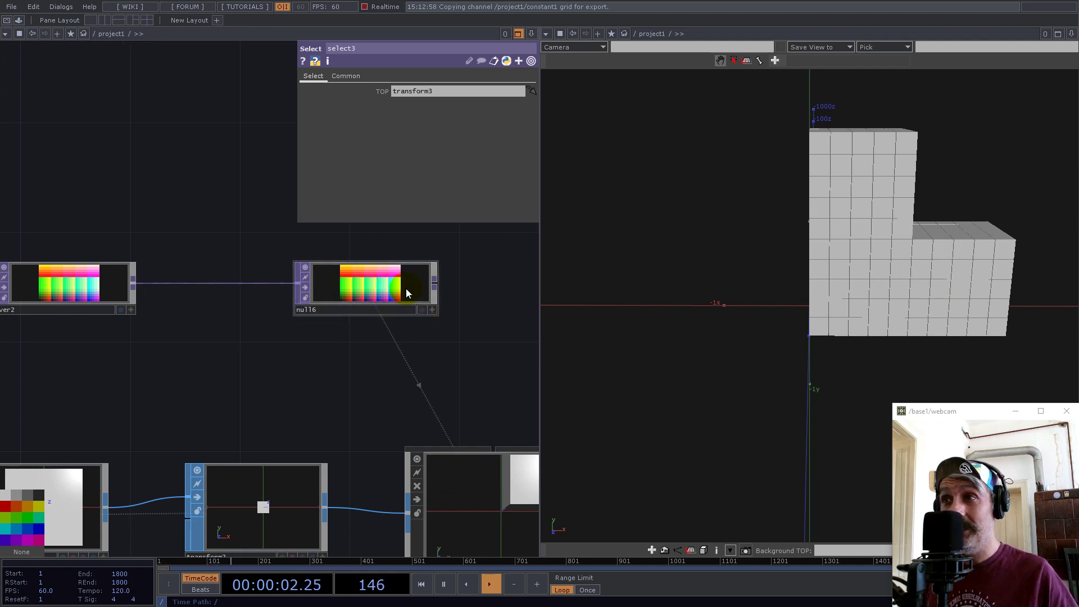
Step: Insert a Null TOP into the connection between over2 and null6
{"action": "scroll", "coordinate": [393, 289], "scroll_direction": "up", "scroll_amount": 5}
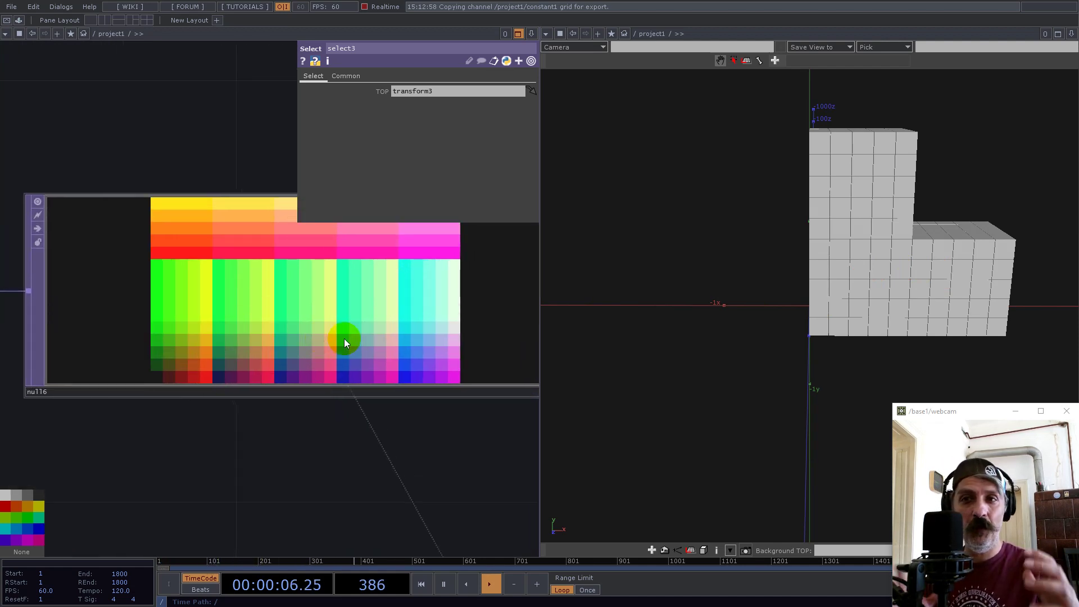
{"action": "scroll", "coordinate": [344, 339], "scroll_direction": "down", "scroll_amount": 5}
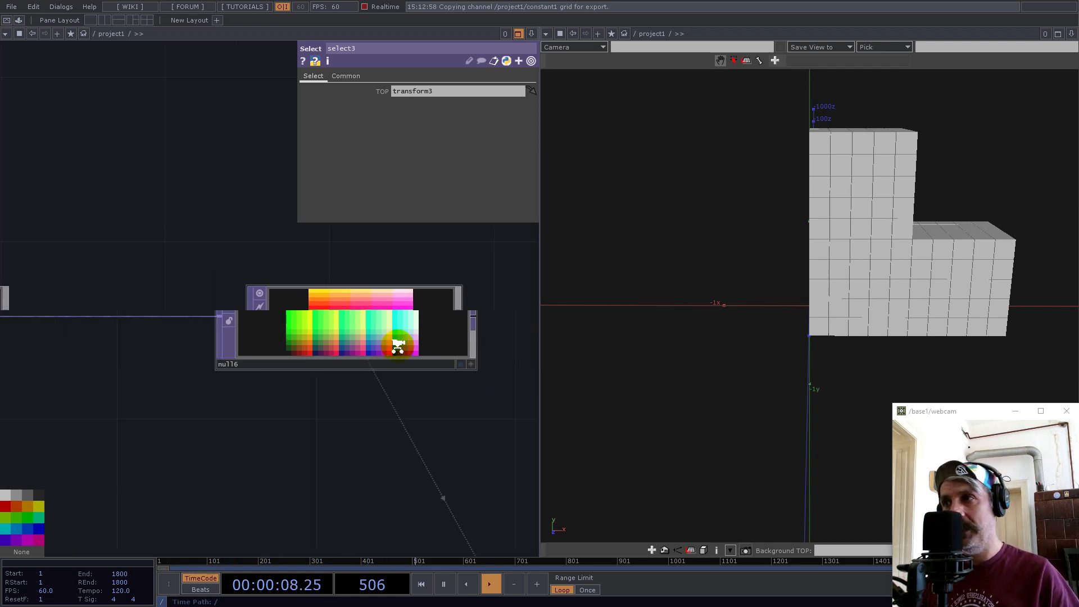
{"action": "left_click_drag", "start_coordinate": [379, 344], "coordinate": [478, 330]}
{"action": "left_click_drag", "start_coordinate": [236, 338], "coordinate": [233, 297]}
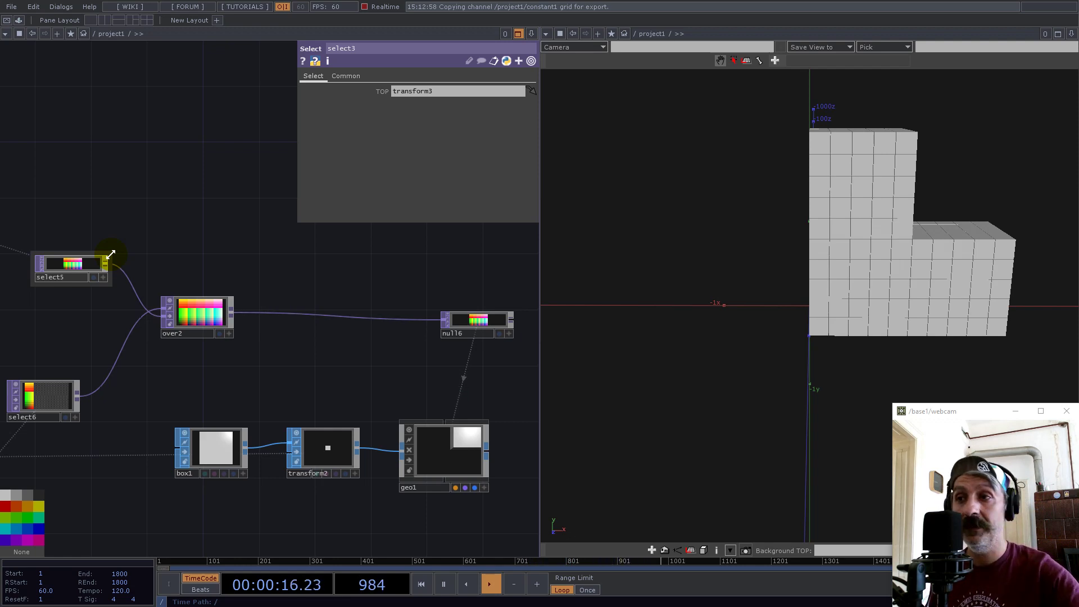
{"action": "right_click", "coordinate": [269, 312]}
{"action": "left_click", "coordinate": [287, 298]}
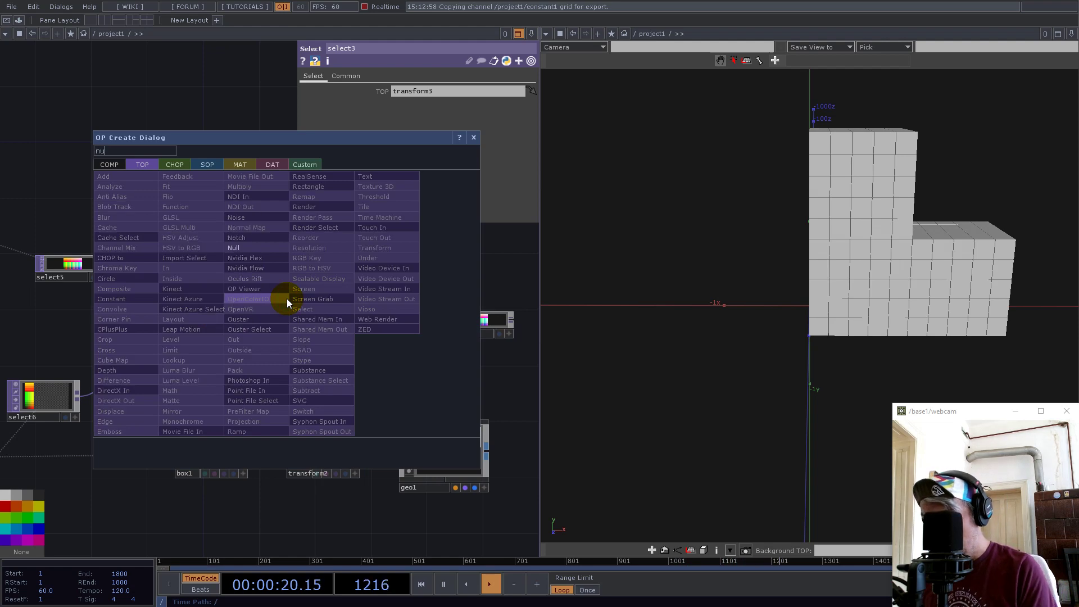
{"action": "left_click", "coordinate": [233, 248]}
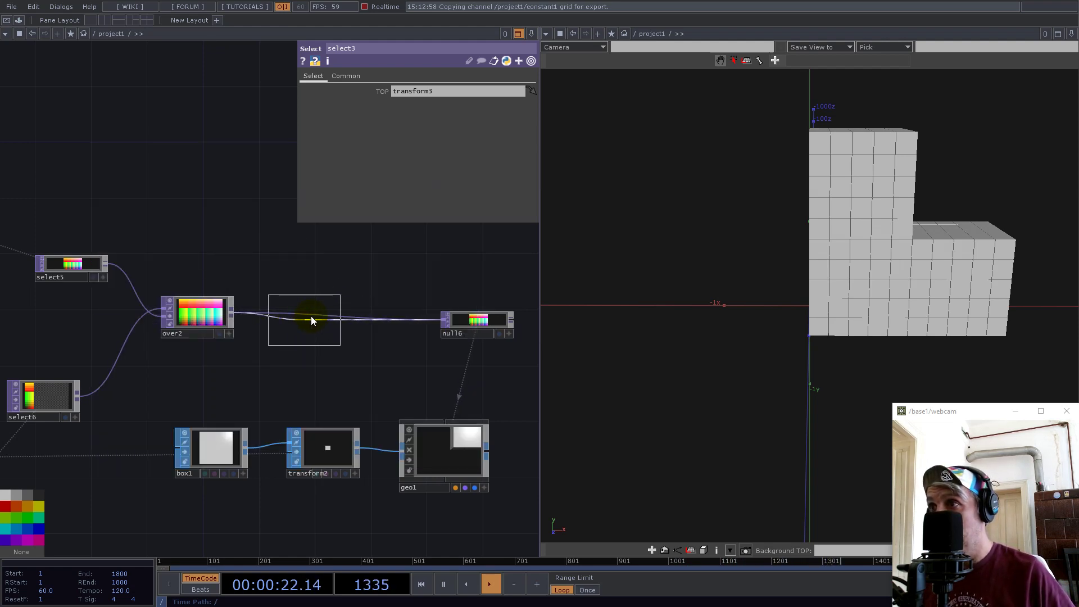
{"action": "left_click", "coordinate": [311, 316]}
Step: Collapse the newly inserted Null TOP into its own Base component
{"action": "left_click_drag", "start_coordinate": [263, 260], "coordinate": [366, 369]}
{"action": "right_click", "coordinate": [366, 370]}
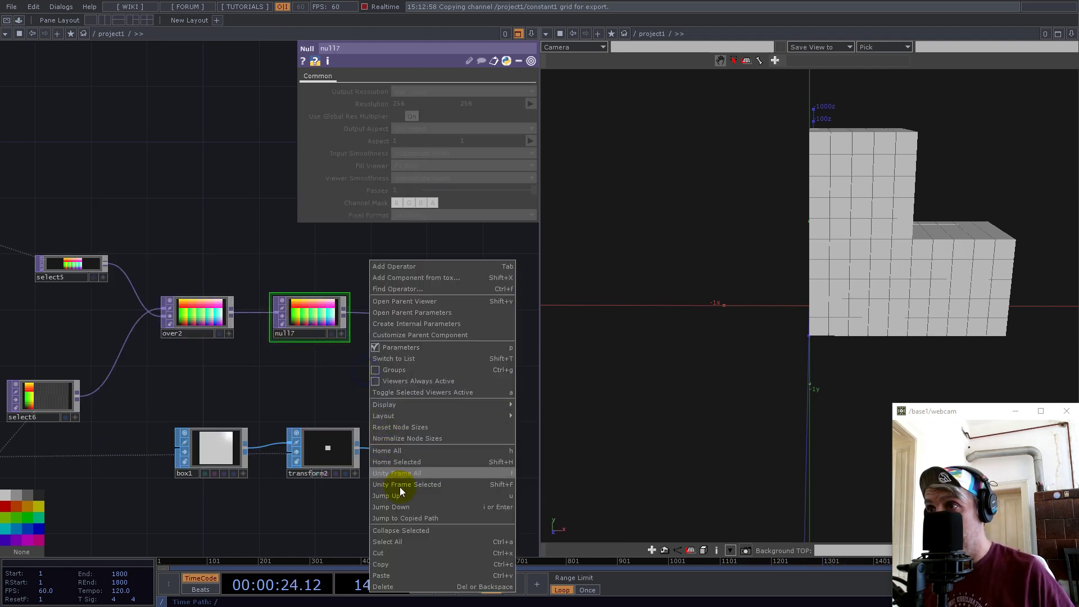
{"action": "left_click", "coordinate": [406, 534]}
{"action": "left_click_drag", "start_coordinate": [309, 323], "coordinate": [312, 323]}
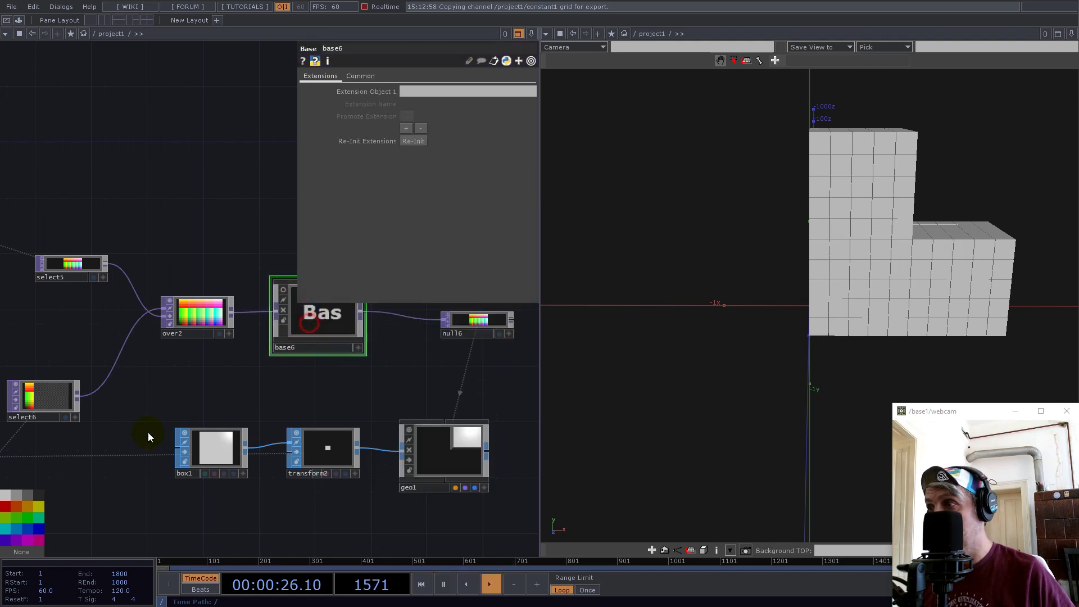
Step: Enter the base6 component and move null7 up above the line between the input and out1
{"action": "left_click", "coordinate": [328, 322]}
{"action": "key", "text": "i"}
{"action": "left_click_drag", "start_coordinate": [245, 340], "coordinate": [219, 393]}
{"action": "left_click_drag", "start_coordinate": [118, 292], "coordinate": [259, 283]}
{"action": "scroll", "coordinate": [251, 333], "scroll_direction": "up", "scroll_amount": 5}
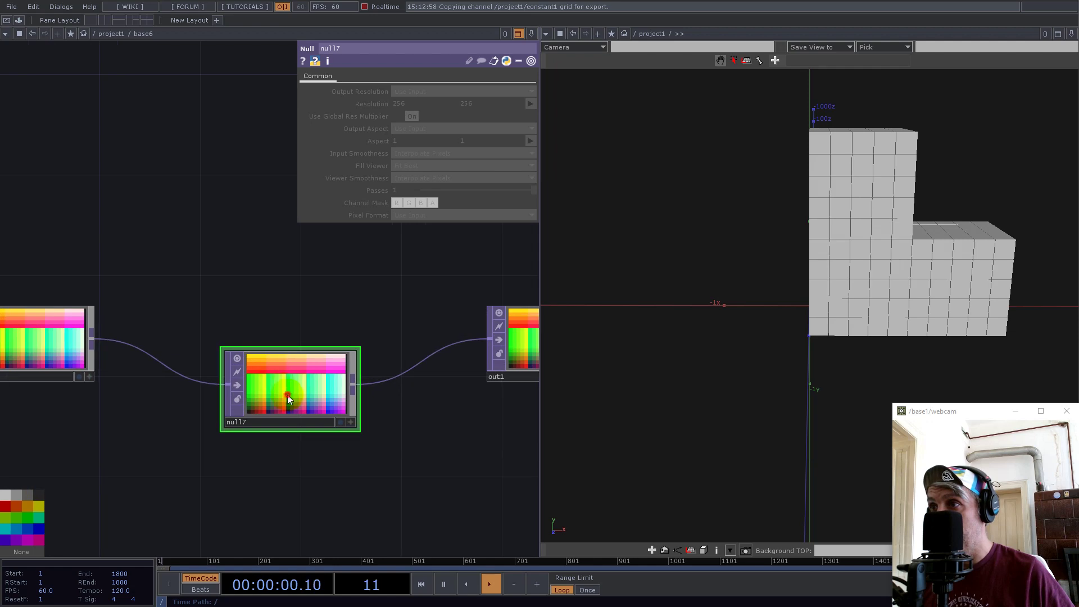
{"action": "left_click_drag", "start_coordinate": [302, 384], "coordinate": [293, 248]}
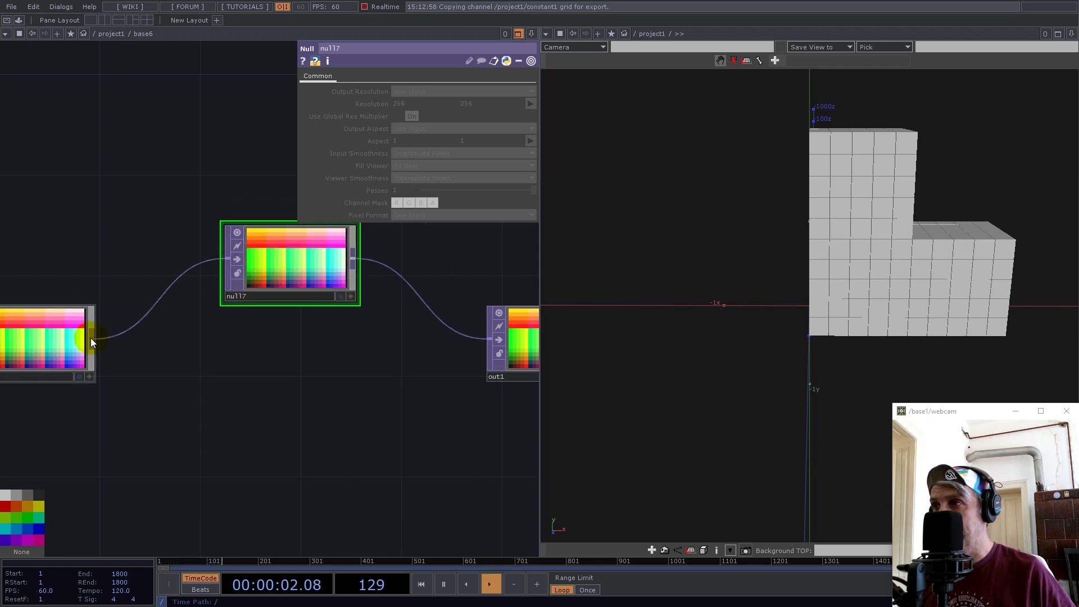
Step: Branch a Crop TOP off the base's input with Crop Top 1/3 and both Input and Viewer Smoothness set to Nearest Pixel
{"action": "right_click", "coordinate": [89, 340]}
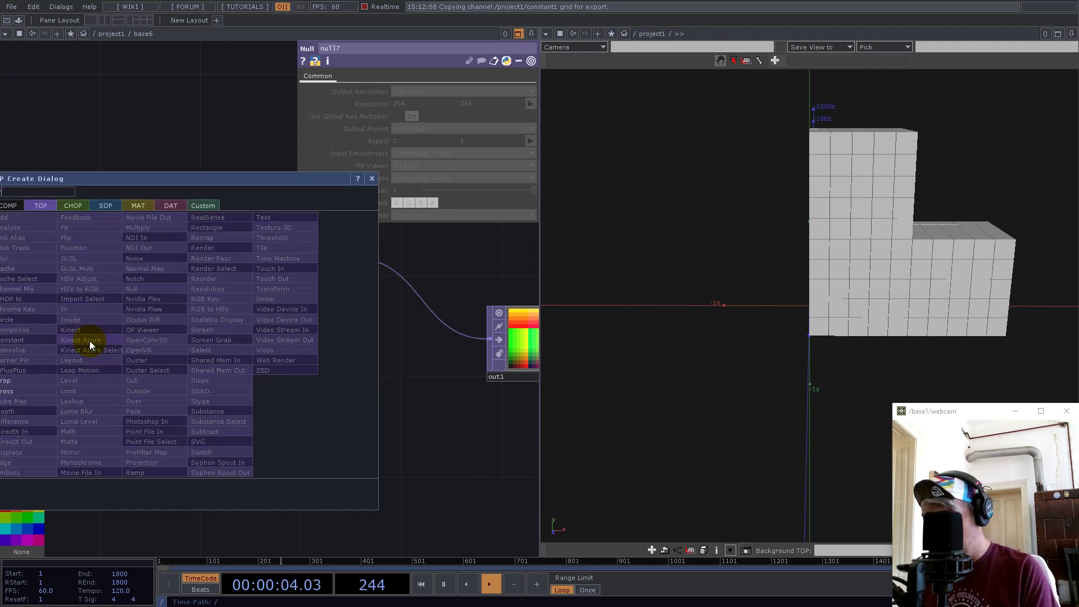
{"action": "left_click", "coordinate": [8, 382]}
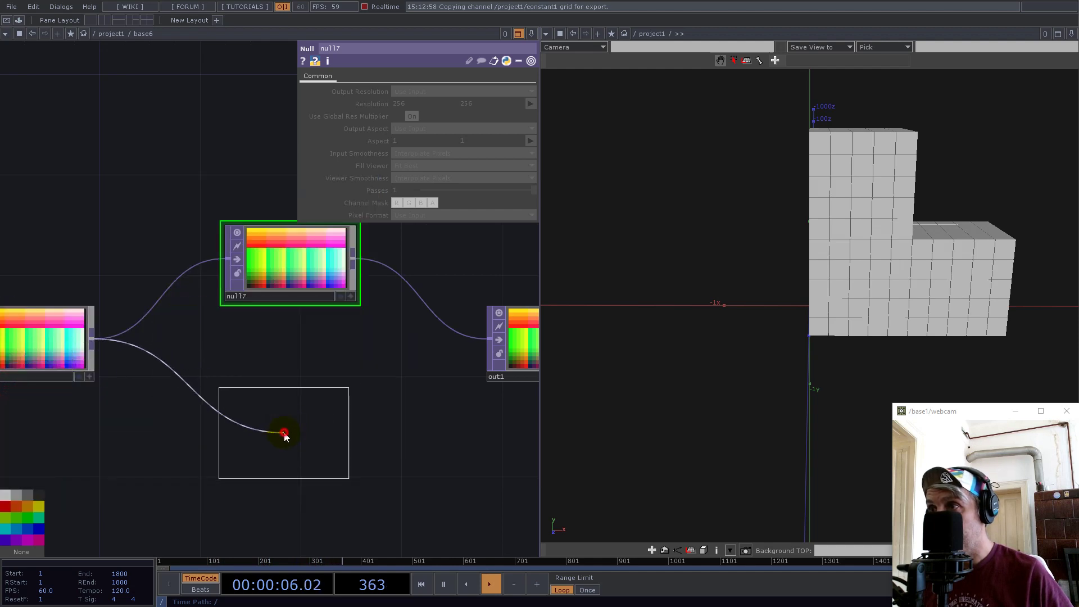
{"action": "left_click", "coordinate": [282, 434]}
{"action": "left_click", "coordinate": [406, 131]}
{"action": "type", "text": "1/3"}
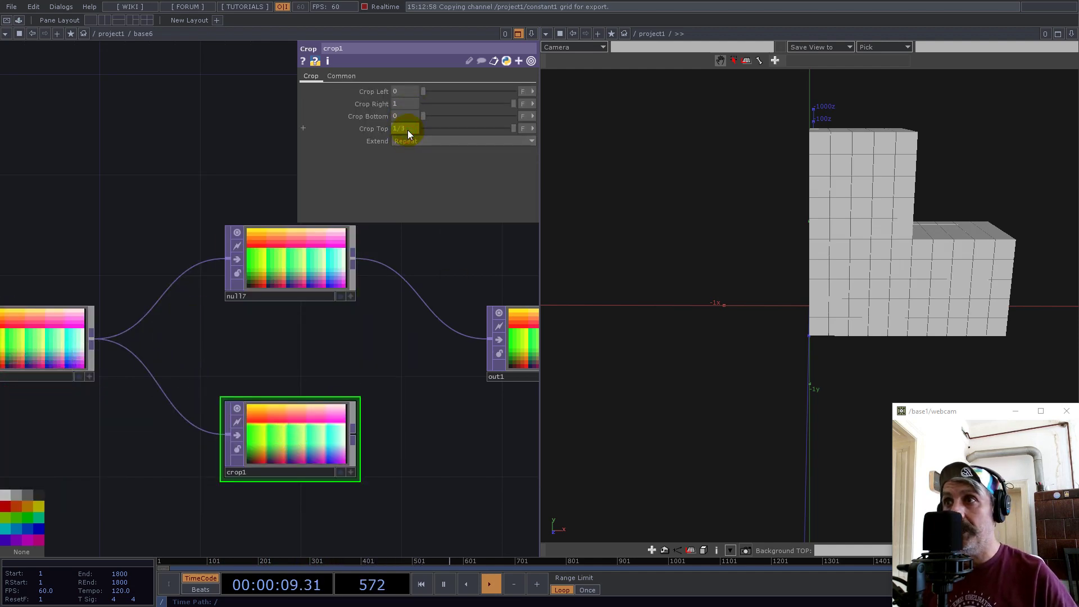
{"action": "key", "text": "Return"}
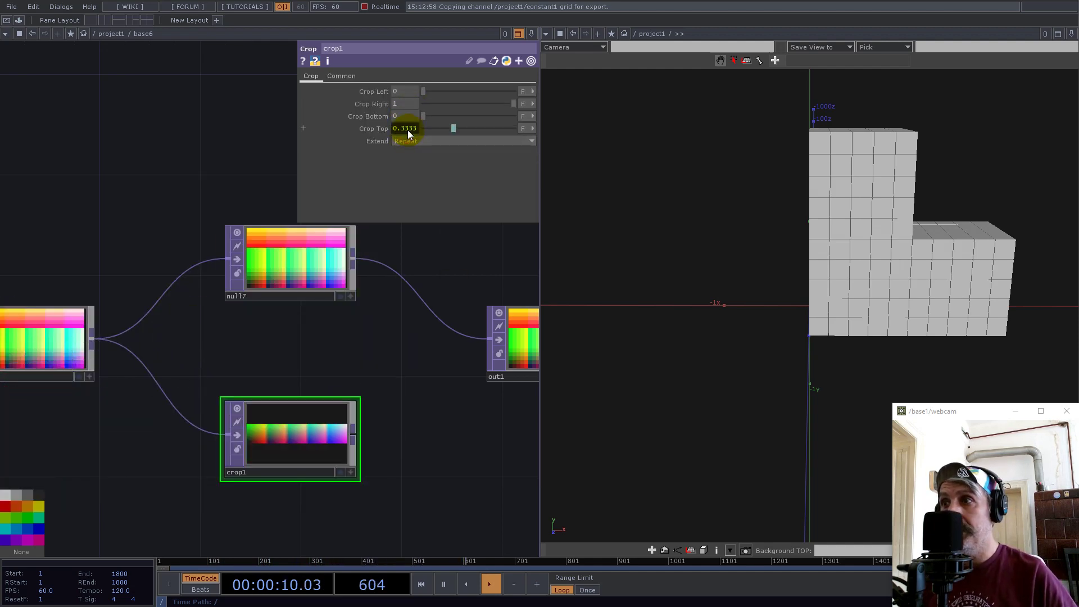
{"action": "left_click", "coordinate": [342, 76]}
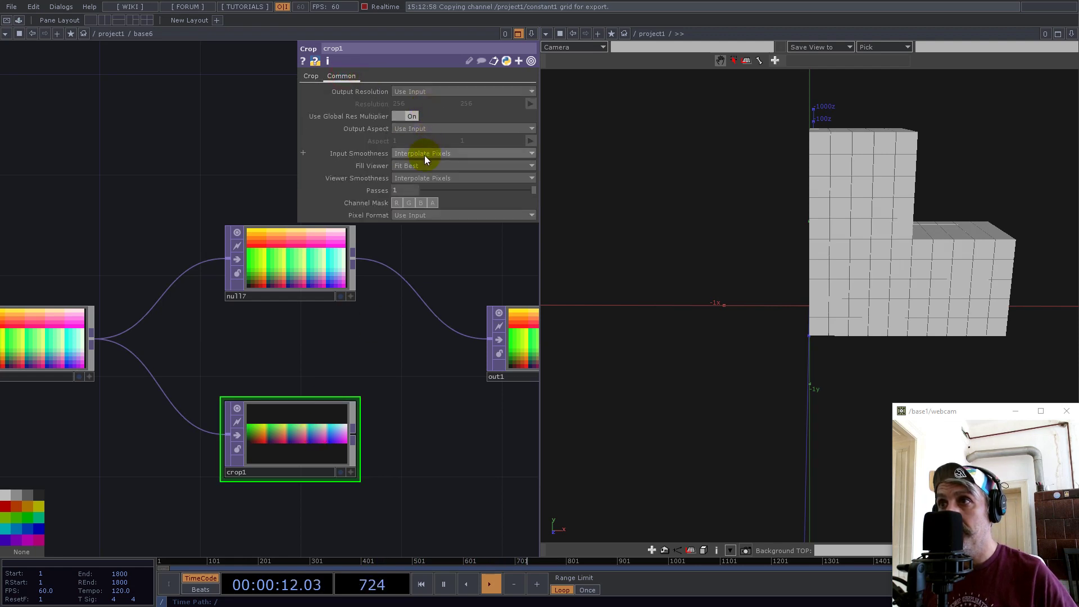
{"action": "left_click_drag", "start_coordinate": [426, 178], "coordinate": [428, 193]}
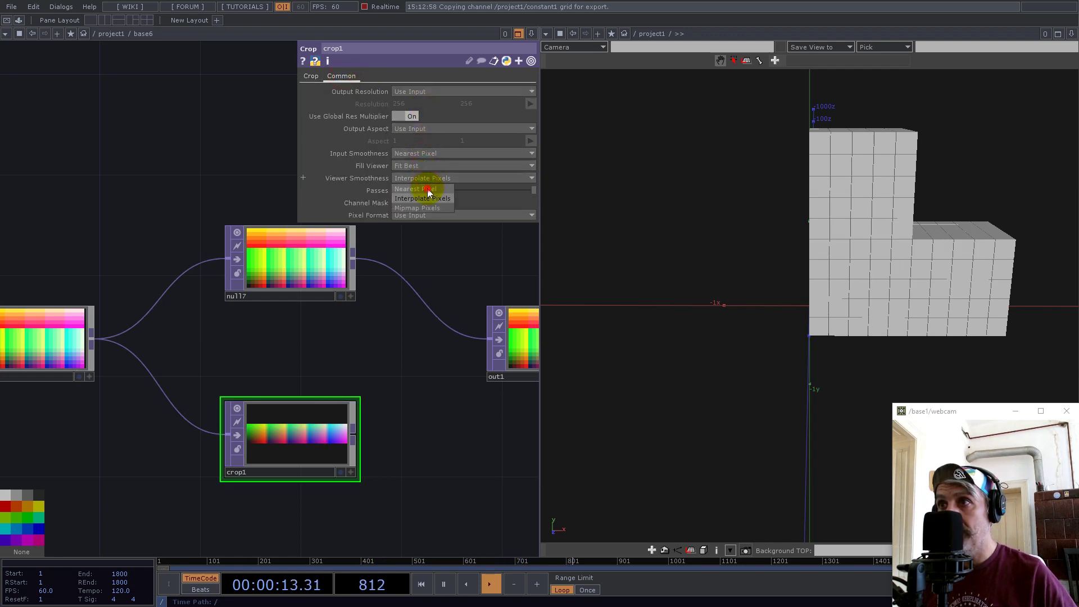
Step: Delete null7 and place a duplicate of crop1 directly above the original
{"action": "left_click", "coordinate": [323, 259]}
{"action": "key", "text": "Delete"}
{"action": "left_click", "coordinate": [298, 433]}
{"action": "key", "text": "ctrl+c"}
{"action": "key", "text": "ctrl+v"}
{"action": "left_click_drag", "start_coordinate": [319, 404], "coordinate": [307, 333]}
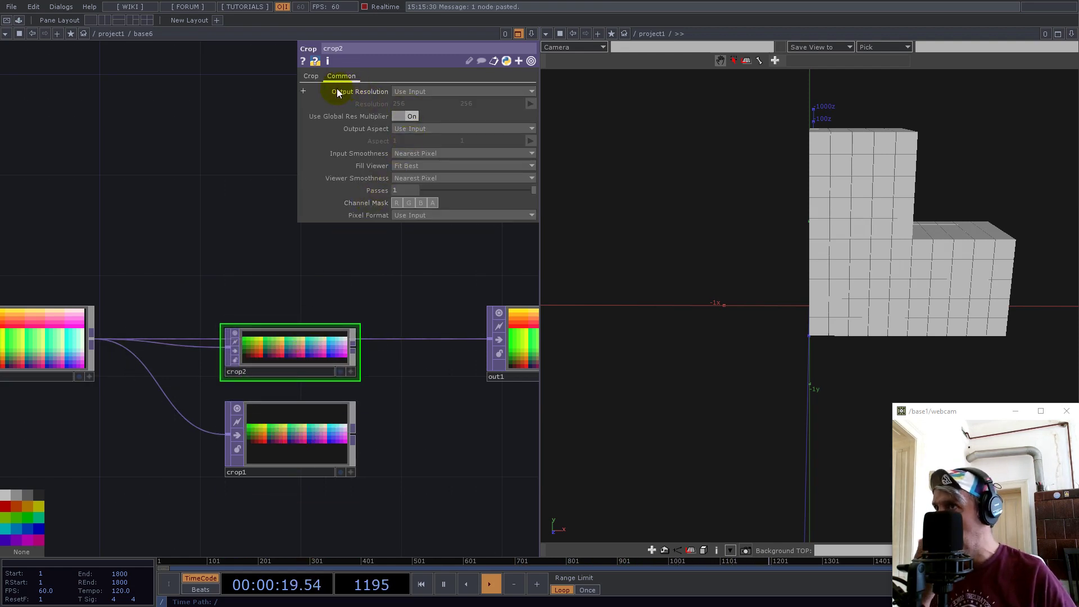
Step: Set crop2's Crop Bottom to 1/3 and its Crop Top to 2/3
{"action": "left_click", "coordinate": [311, 76]}
{"action": "left_click", "coordinate": [408, 118]}
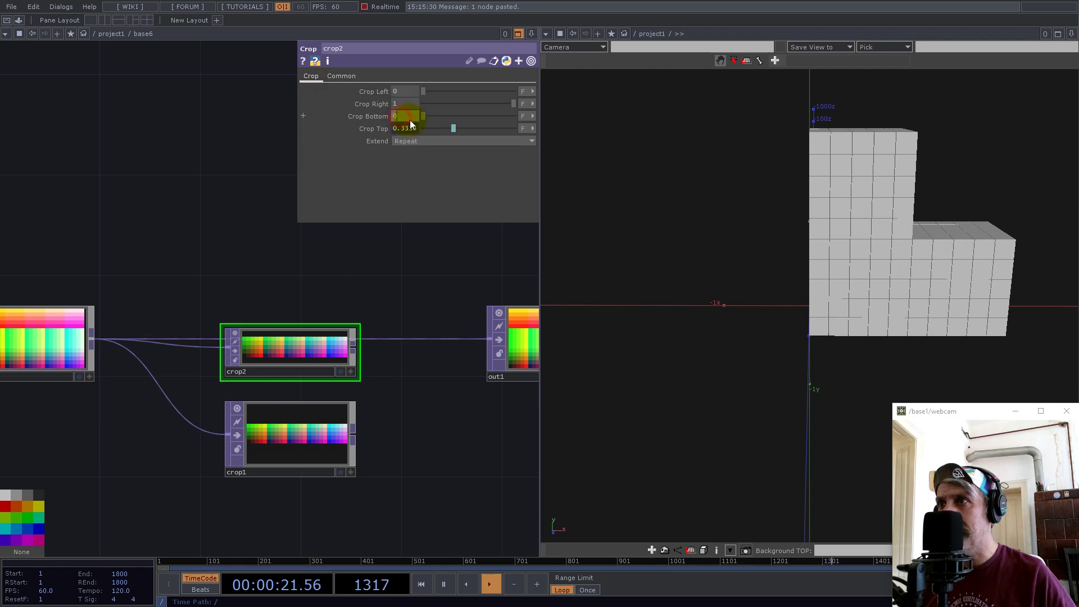
{"action": "left_click", "coordinate": [366, 117]}
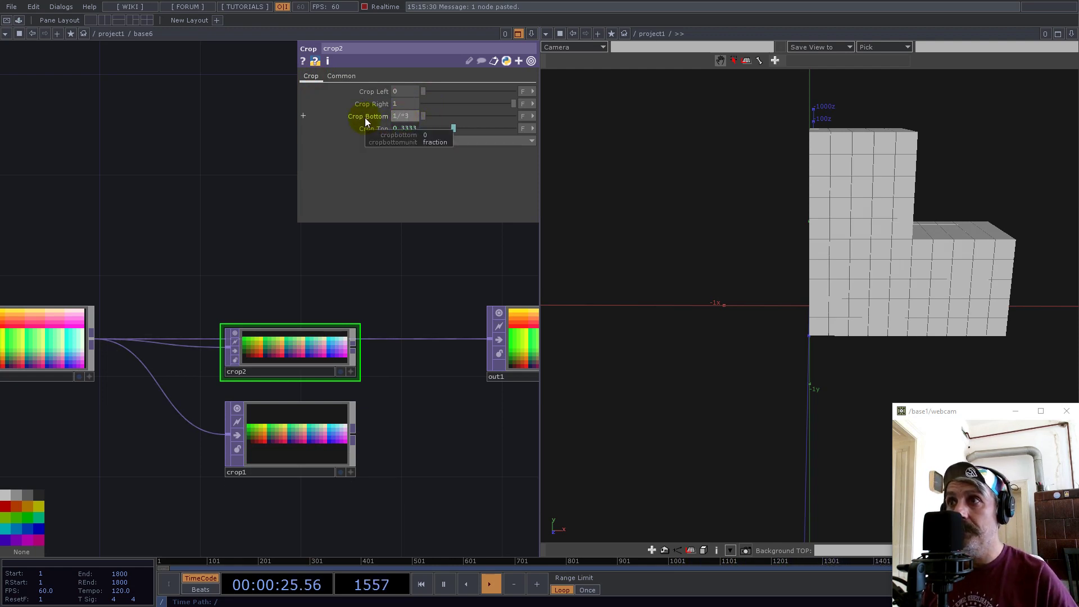
{"action": "left_click", "coordinate": [406, 128]}
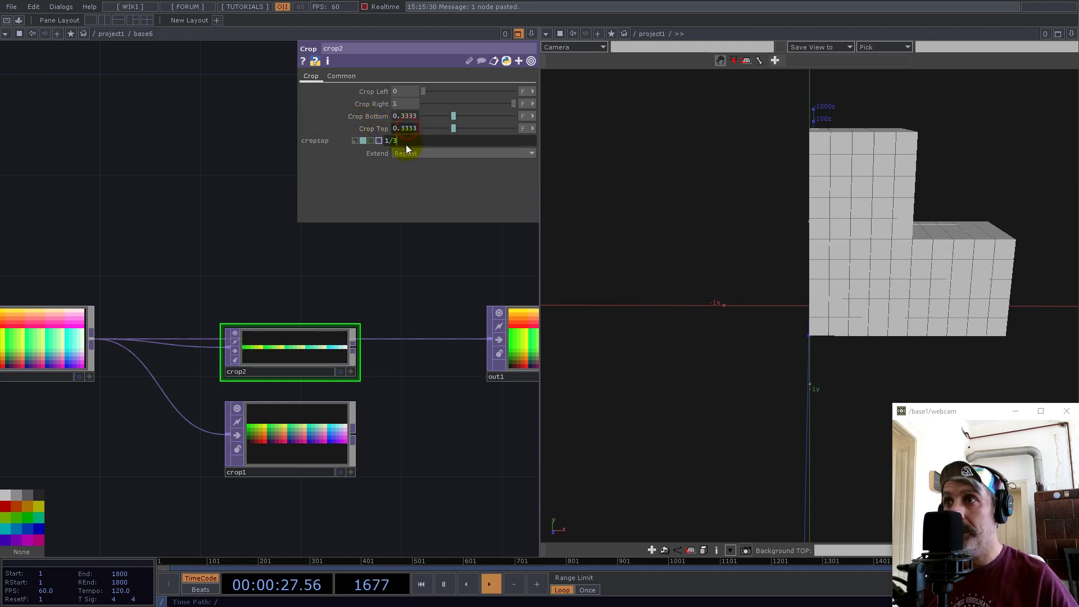
{"action": "type", "text": "2"}
{"action": "key", "text": "Return"}
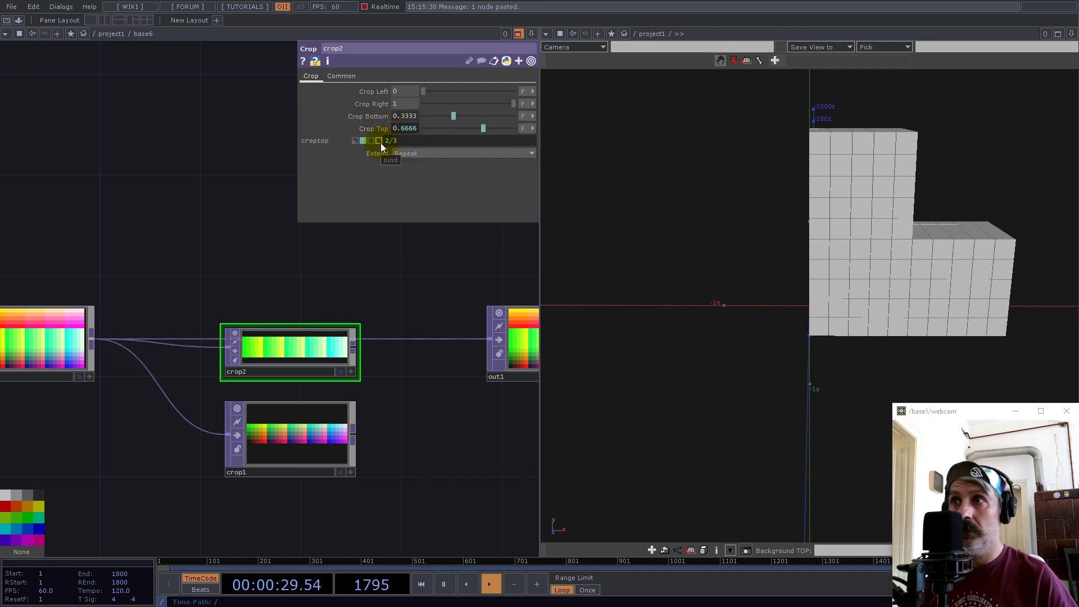
Step: Duplicate crop2 above itself and set the copy's Crop Bottom to 2/3 and Crop Top to 3/3
{"action": "left_click", "coordinate": [310, 346]}
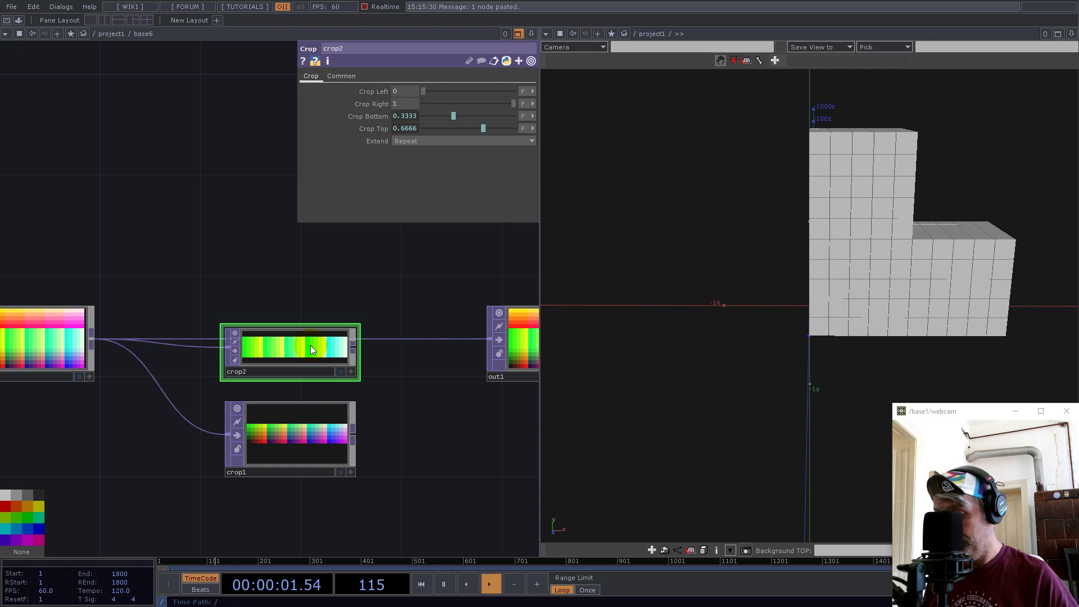
{"action": "key", "text": "ctrl+c"}
{"action": "key", "text": "ctrl+v"}
{"action": "left_click", "coordinate": [290, 279]}
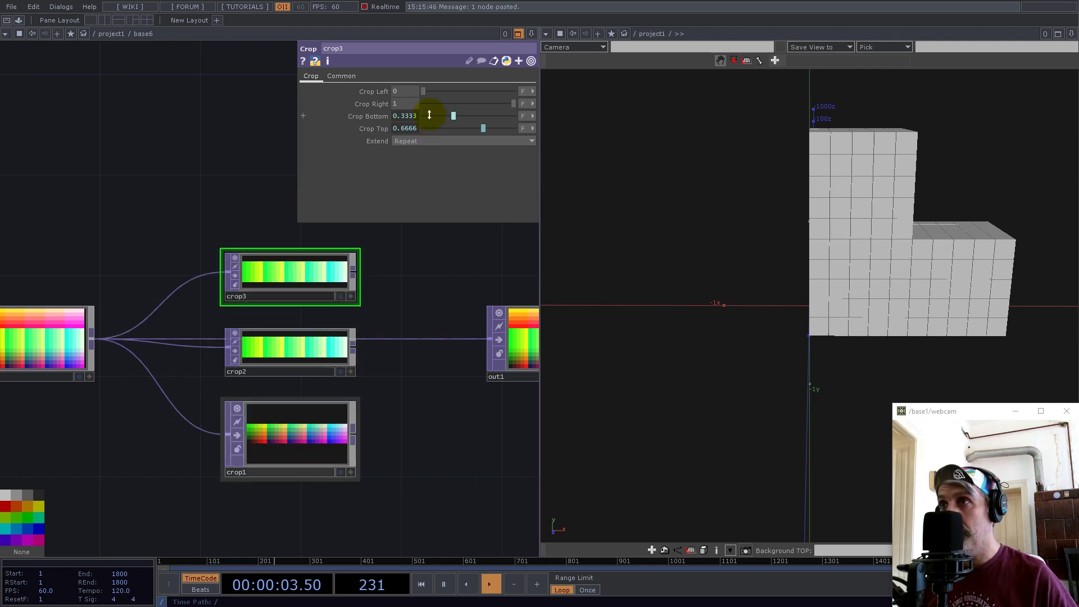
{"action": "left_click", "coordinate": [385, 116]}
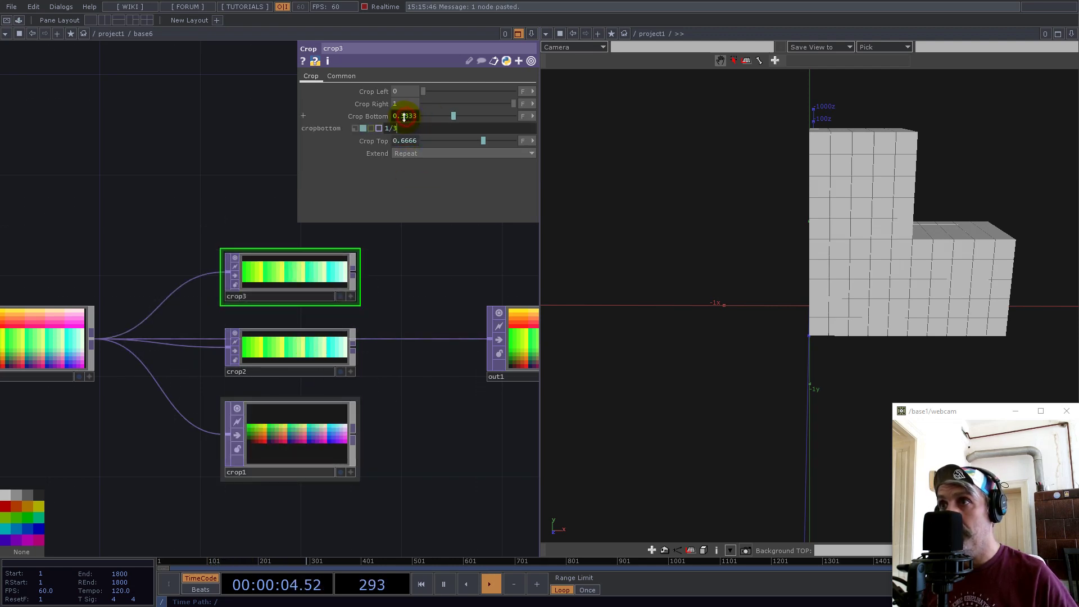
{"action": "left_click", "coordinate": [386, 140]}
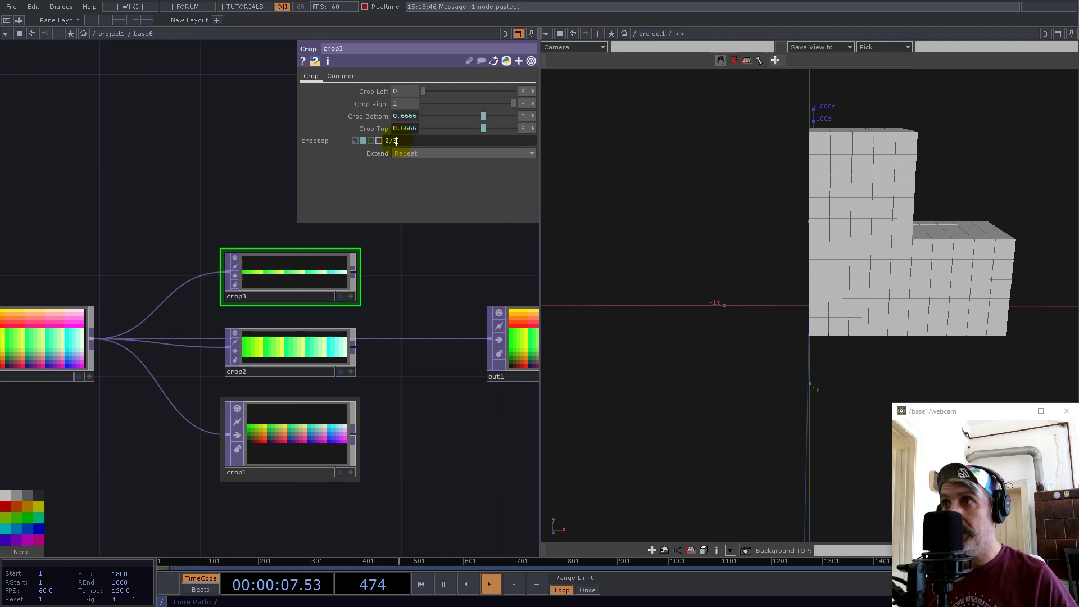
{"action": "key", "text": "Return"}
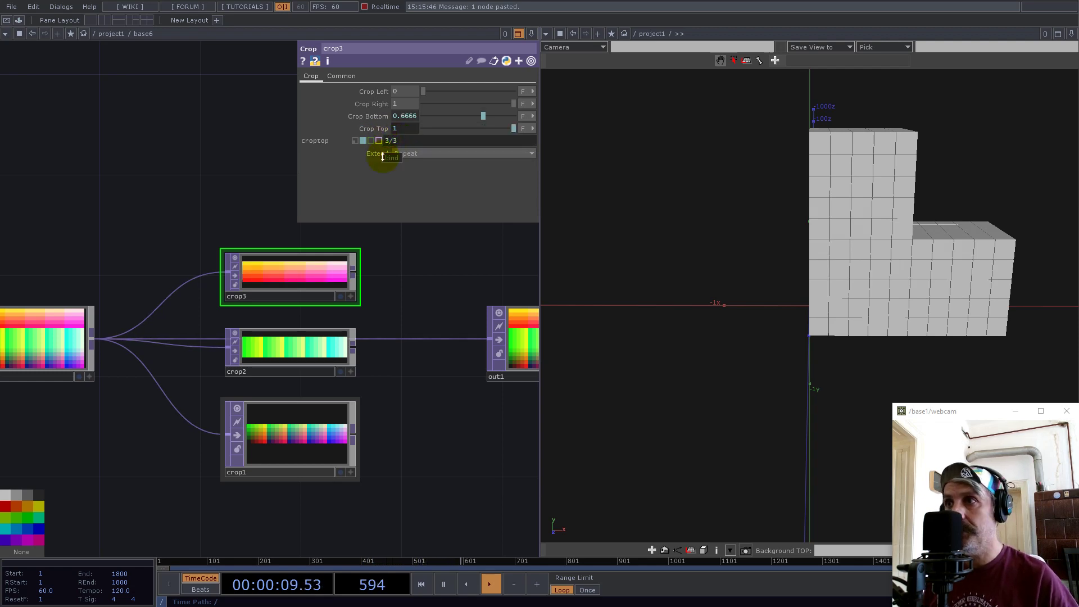
Step: Connect crop1 to out1 and move out1 up level with crop3, orbiting the geometry preview to check the cube
{"action": "left_click_drag", "start_coordinate": [457, 276], "coordinate": [301, 304]}
{"action": "left_click", "coordinate": [198, 463]}
{"action": "left_click", "coordinate": [320, 375]}
{"action": "left_click_drag", "start_coordinate": [362, 372], "coordinate": [427, 443]}
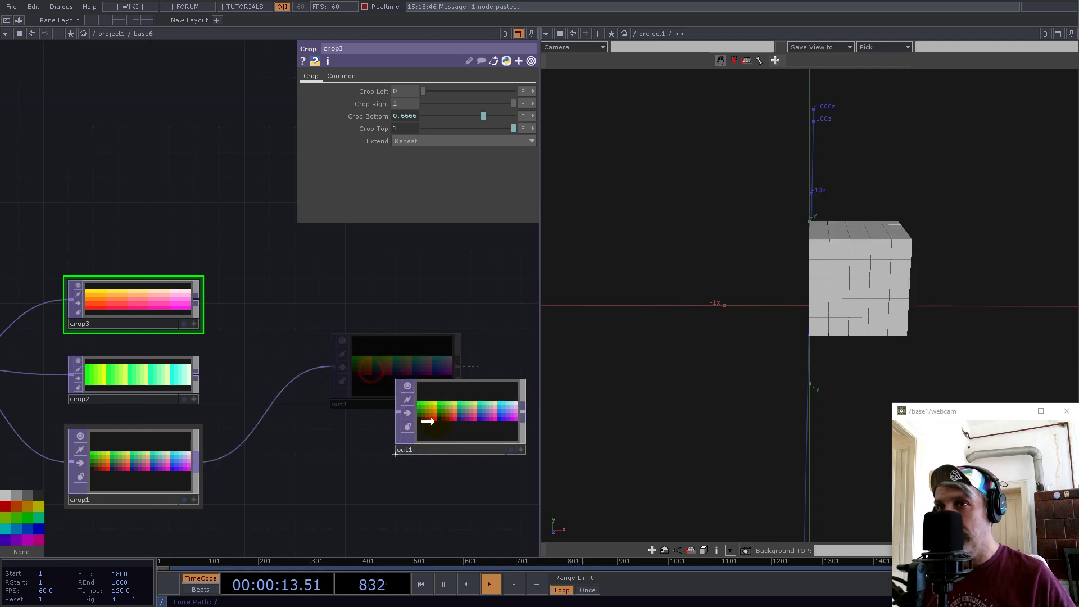
{"action": "scroll", "coordinate": [335, 393], "scroll_direction": "down", "scroll_amount": 2}
{"action": "left_click_drag", "start_coordinate": [872, 296], "coordinate": [776, 287]}
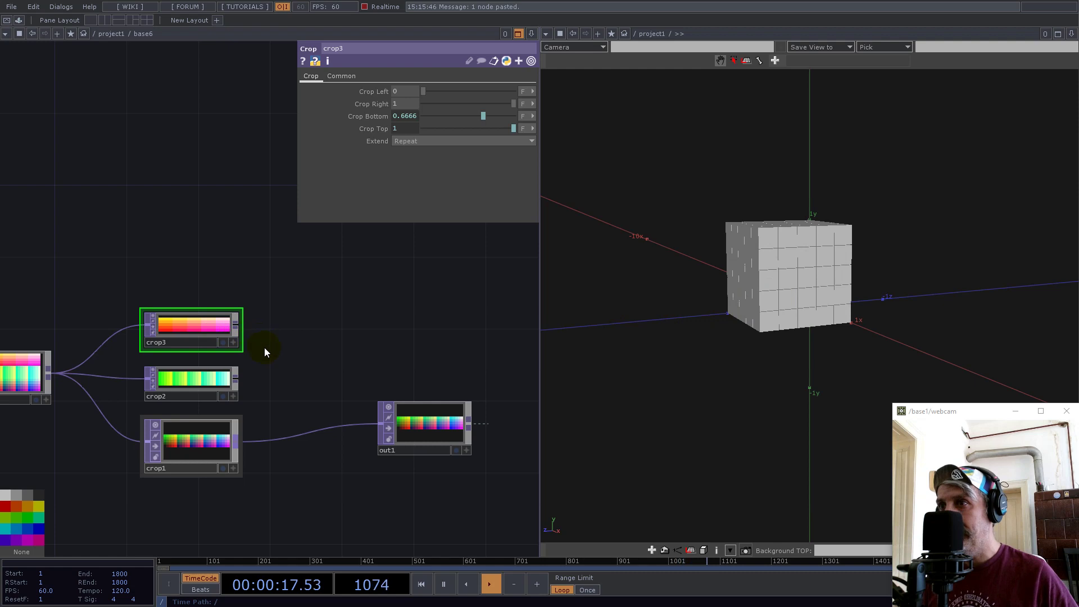
{"action": "left_click_drag", "start_coordinate": [424, 439], "coordinate": [417, 330]}
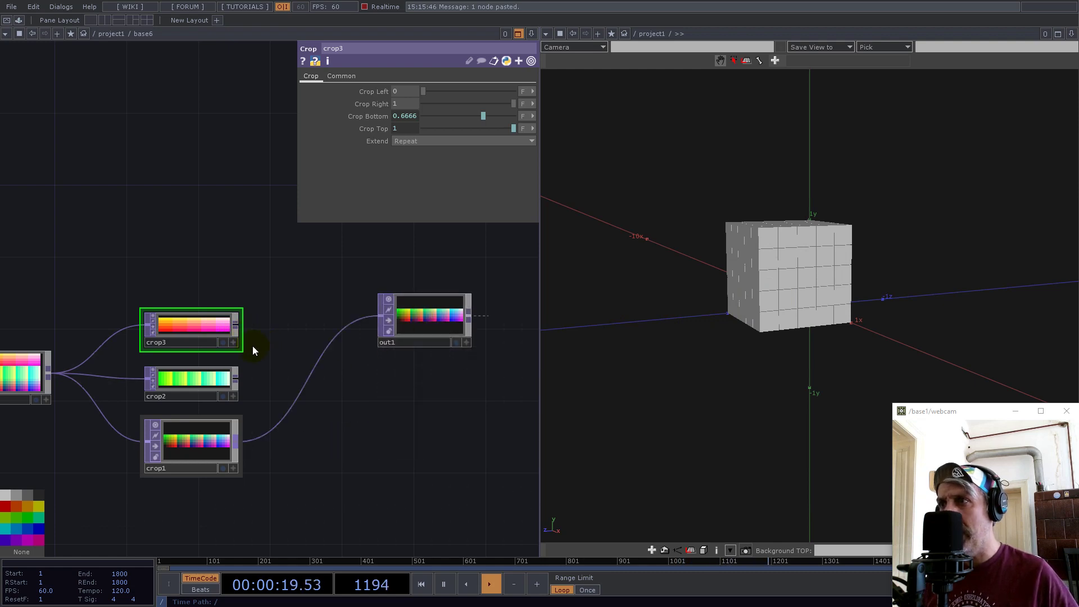
Step: Add an Out TOP after crop3 and place it below out1
{"action": "right_click", "coordinate": [237, 322]}
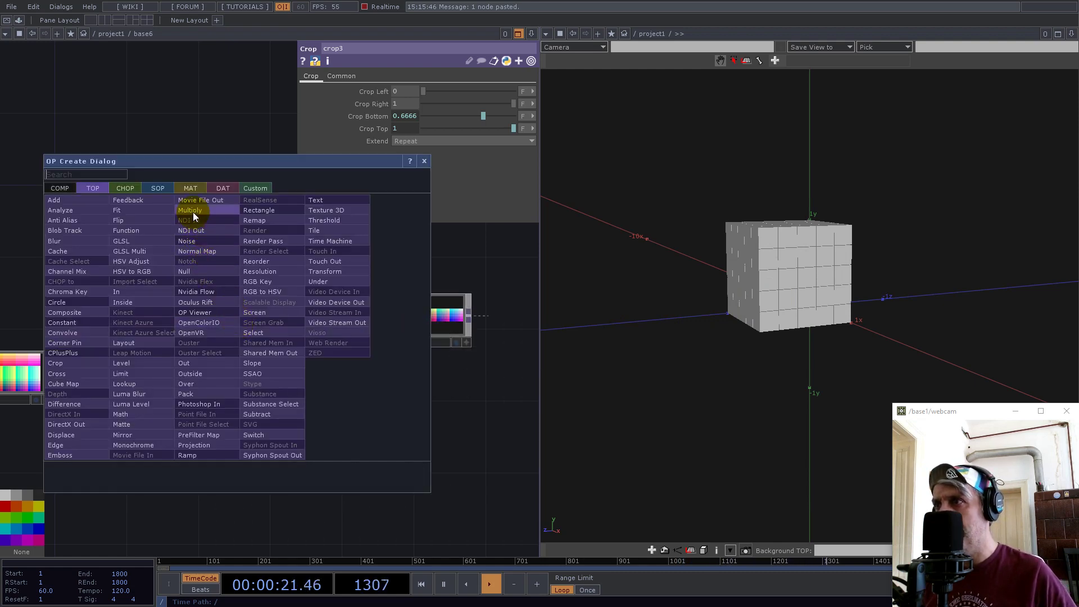
{"action": "type", "text": "ou"}
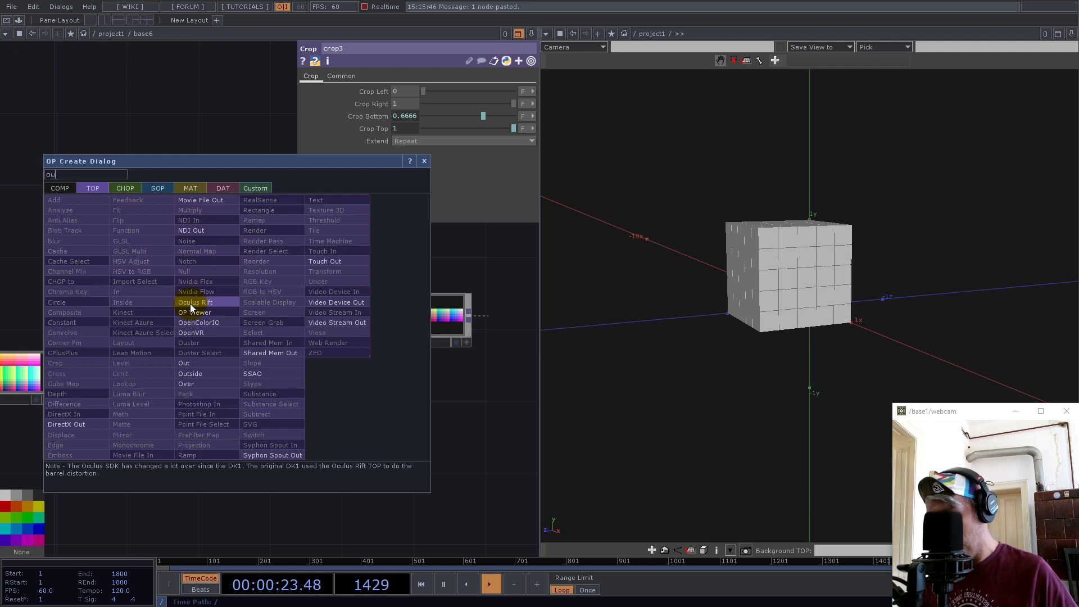
{"action": "left_click", "coordinate": [202, 364]}
{"action": "left_click", "coordinate": [439, 393]}
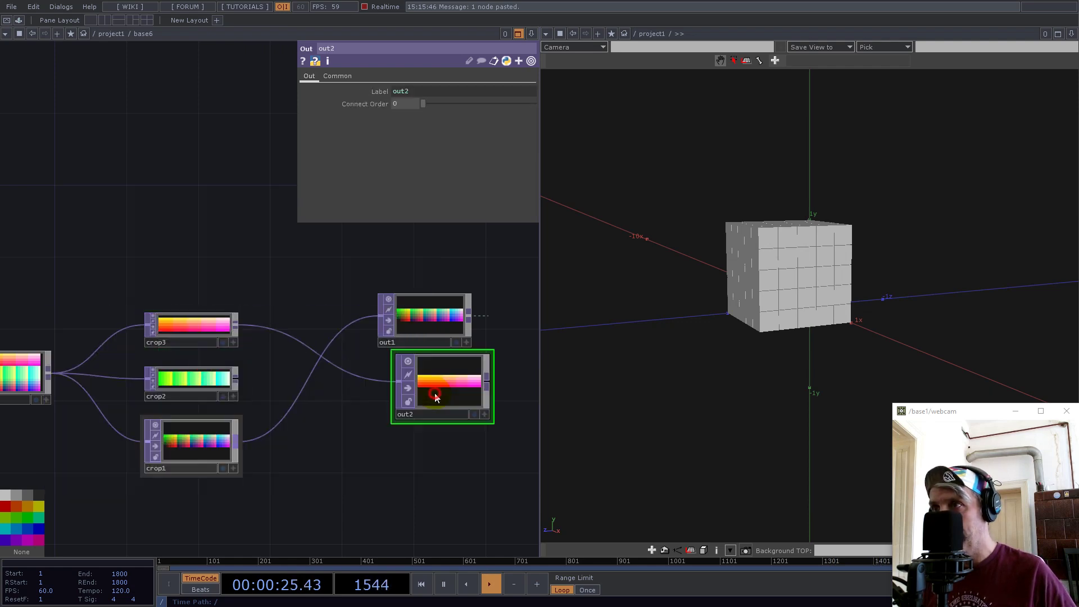
Step: Add an Out TOP after crop2 and place it below out2
{"action": "right_click", "coordinate": [237, 380]}
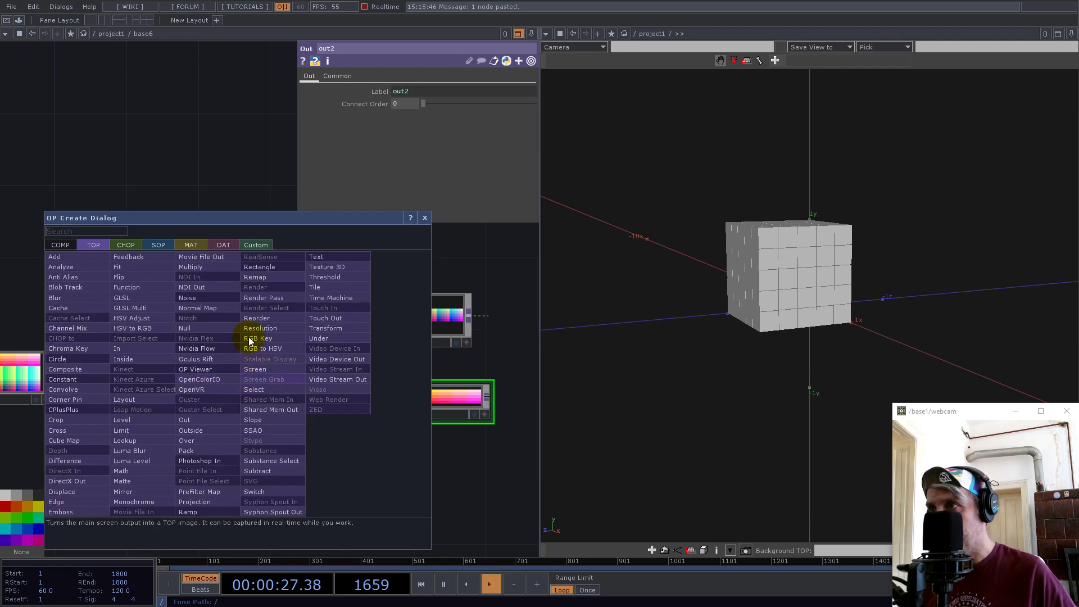
{"action": "type", "text": "out"}
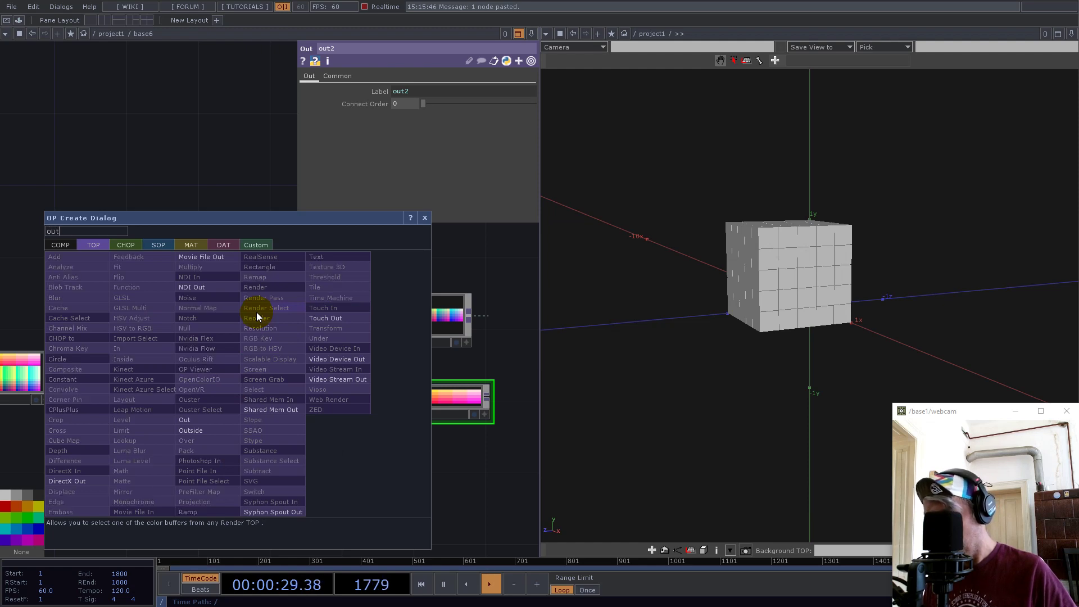
{"action": "left_click", "coordinate": [198, 420]}
{"action": "left_click", "coordinate": [442, 505]}
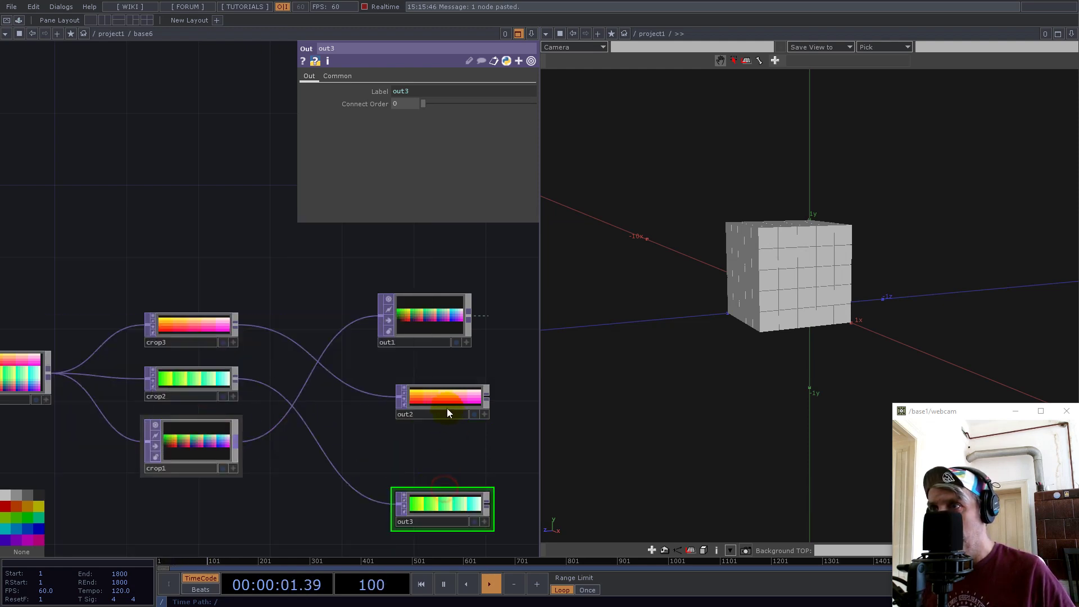
Step: Move out1, out2 and out3 farther from the crops, stacked in that order, to make room for operators in between
{"action": "left_click_drag", "start_coordinate": [470, 293], "coordinate": [498, 325]}
{"action": "left_click_drag", "start_coordinate": [458, 394], "coordinate": [511, 375]}
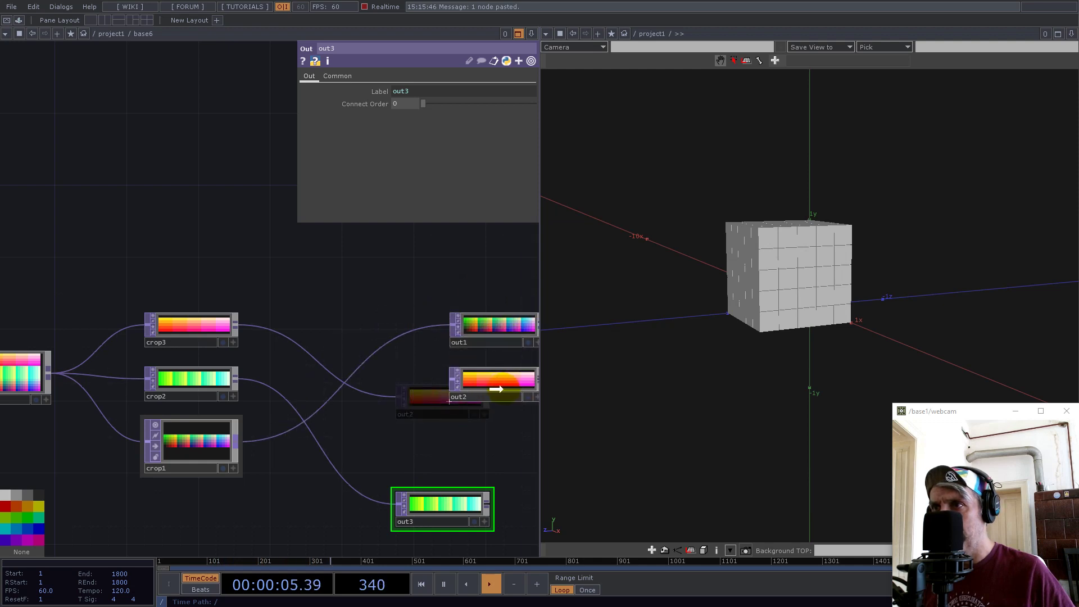
{"action": "left_click_drag", "start_coordinate": [439, 500], "coordinate": [497, 436]}
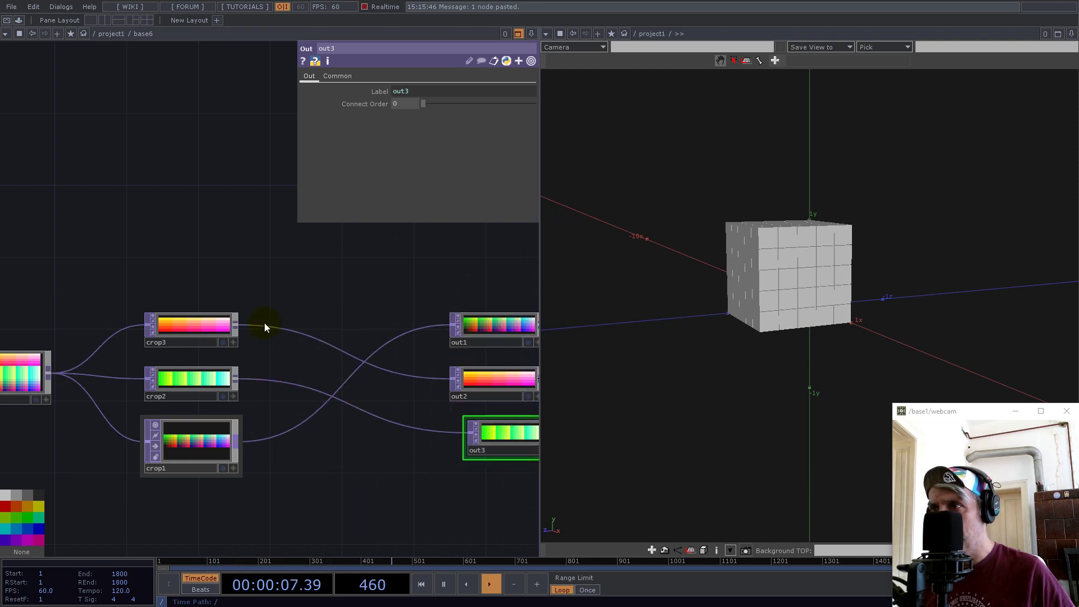
Step: Insert a Subtract TOP between crop3 and out2, and connect crop1 as its second input
{"action": "scroll", "coordinate": [194, 414], "scroll_direction": "up", "scroll_amount": 5}
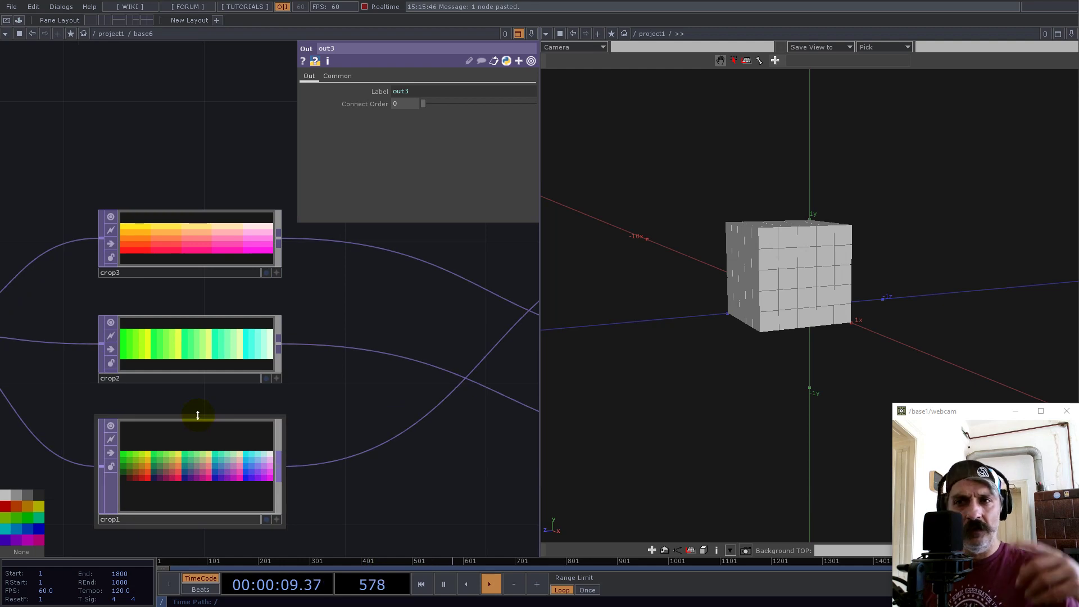
{"action": "right_click", "coordinate": [334, 239]}
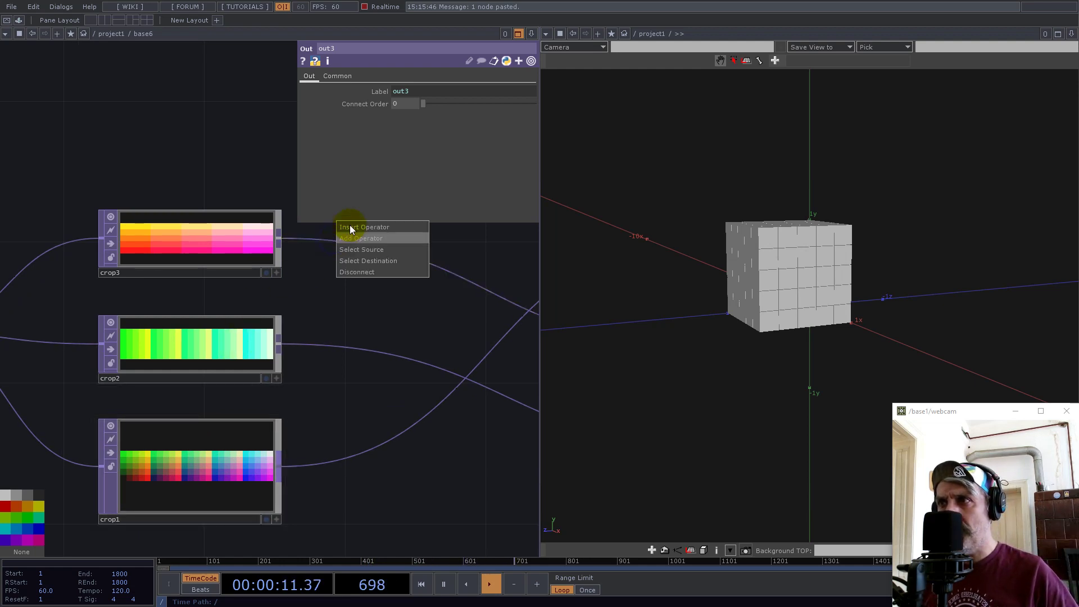
{"action": "left_click", "coordinate": [351, 226]}
{"action": "type", "text": "su"}
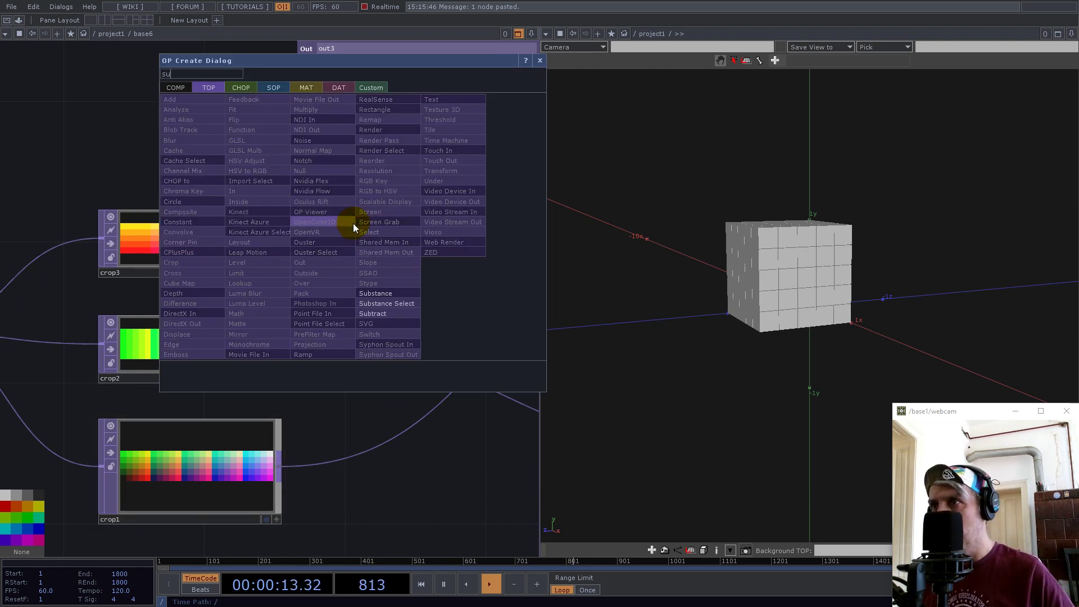
{"action": "left_click", "coordinate": [380, 313]}
{"action": "left_click", "coordinate": [396, 292]}
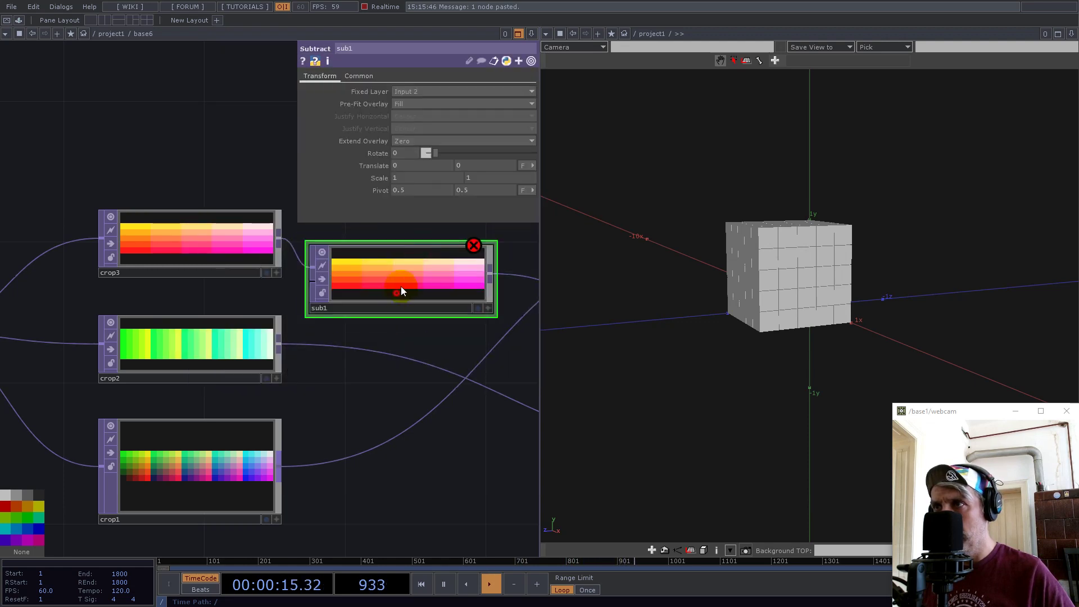
{"action": "left_click_drag", "start_coordinate": [397, 292], "coordinate": [404, 276]}
{"action": "left_click_drag", "start_coordinate": [279, 465], "coordinate": [351, 247]}
{"action": "left_click_drag", "start_coordinate": [385, 292], "coordinate": [193, 348]}
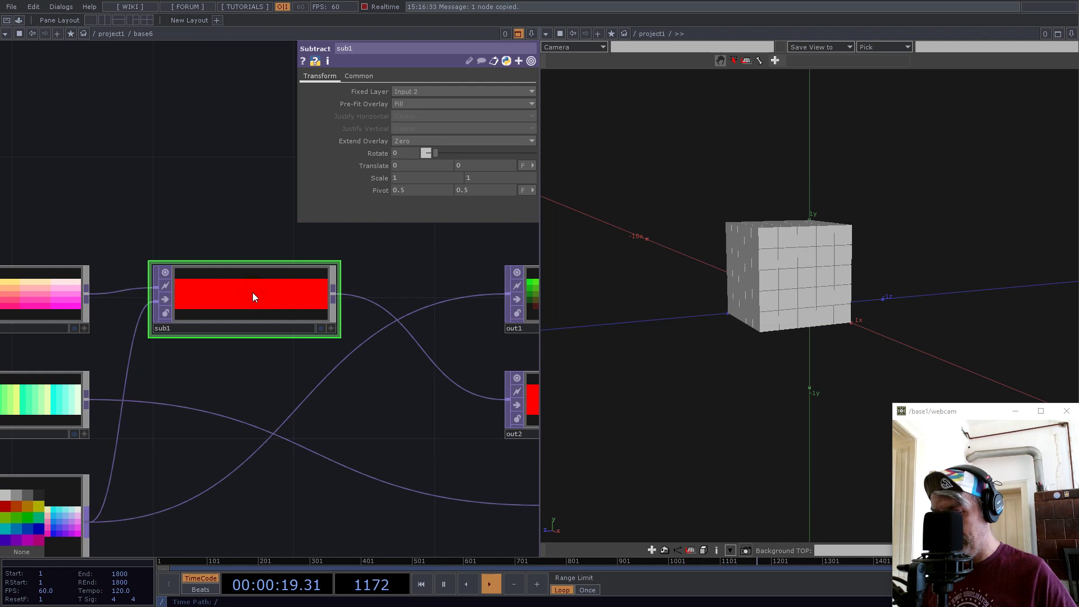
Step: Duplicate sub1 below itself, feed it crop2 and crop1, and connect its output to out3
{"action": "key", "text": "ctrl+c"}
{"action": "key", "text": "ctrl+v"}
{"action": "left_click_drag", "start_coordinate": [89, 397], "coordinate": [158, 393]}
{"action": "left_click_drag", "start_coordinate": [335, 399], "coordinate": [376, 478]}
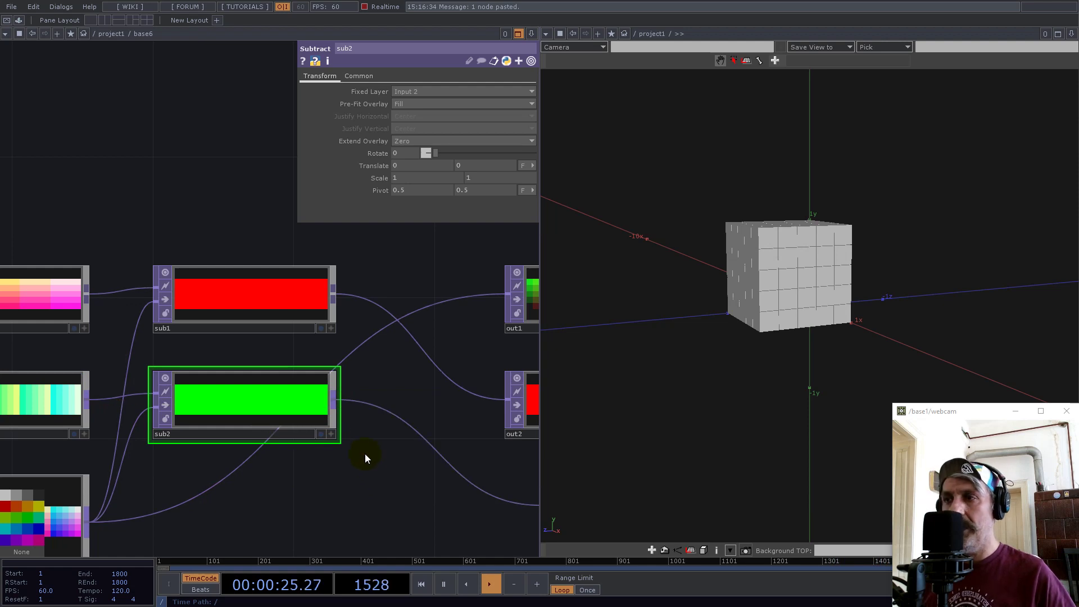
Step: Leave base6 and add a Null TOP to each of its second and third outputs
{"action": "scroll", "coordinate": [365, 454], "scroll_direction": "down", "scroll_amount": 4}
{"action": "scroll", "coordinate": [307, 425], "scroll_direction": "down", "scroll_amount": 4}
{"action": "scroll", "coordinate": [314, 419], "scroll_direction": "down", "scroll_amount": 3}
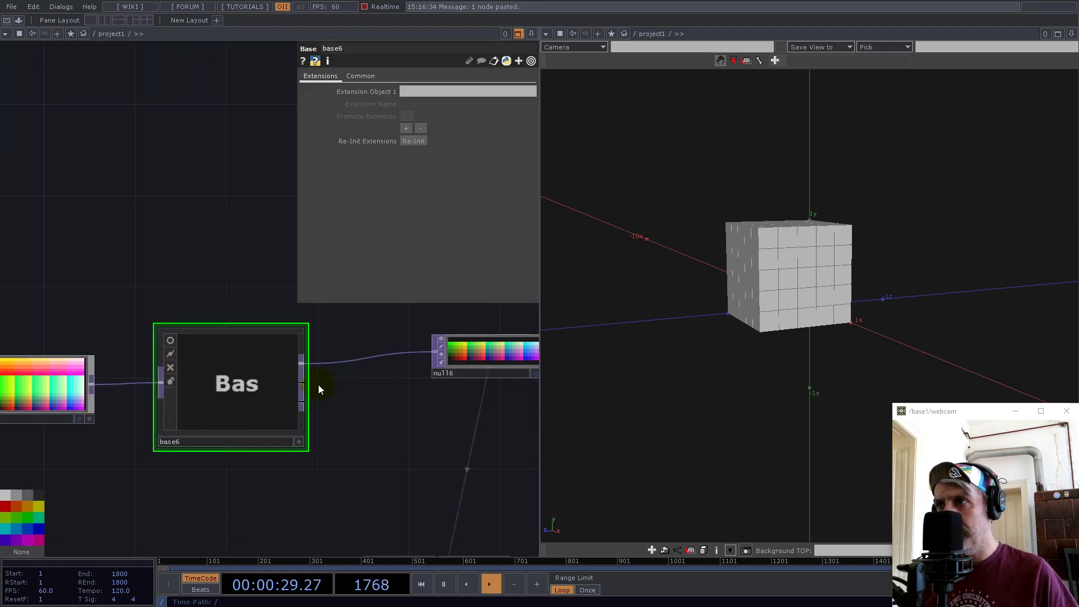
{"action": "right_click", "coordinate": [304, 381]}
{"action": "left_click", "coordinate": [250, 330]}
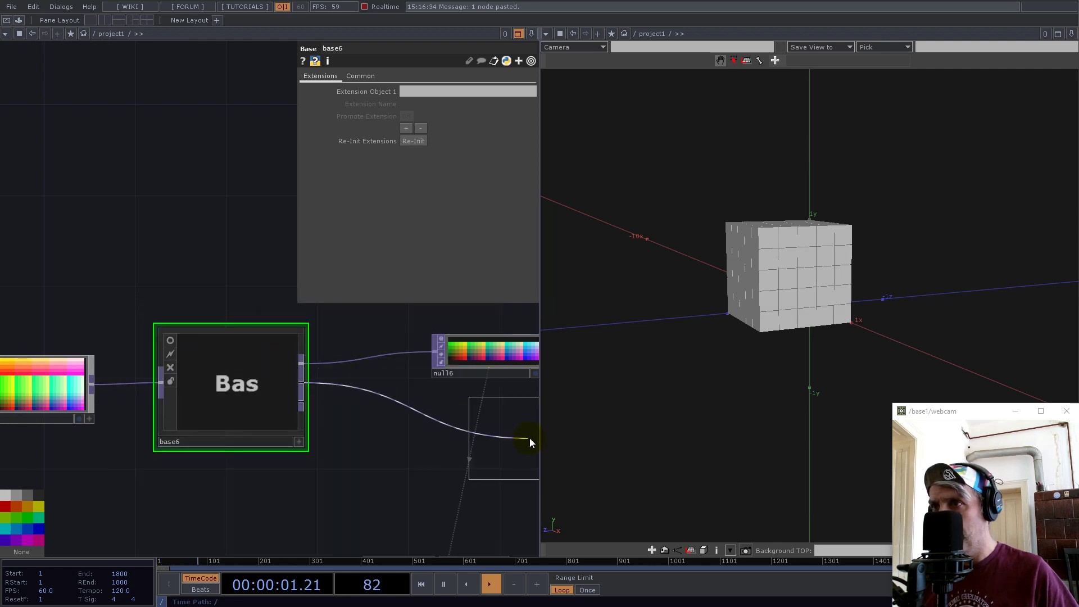
{"action": "left_click", "coordinate": [506, 446]}
{"action": "right_click", "coordinate": [304, 403]}
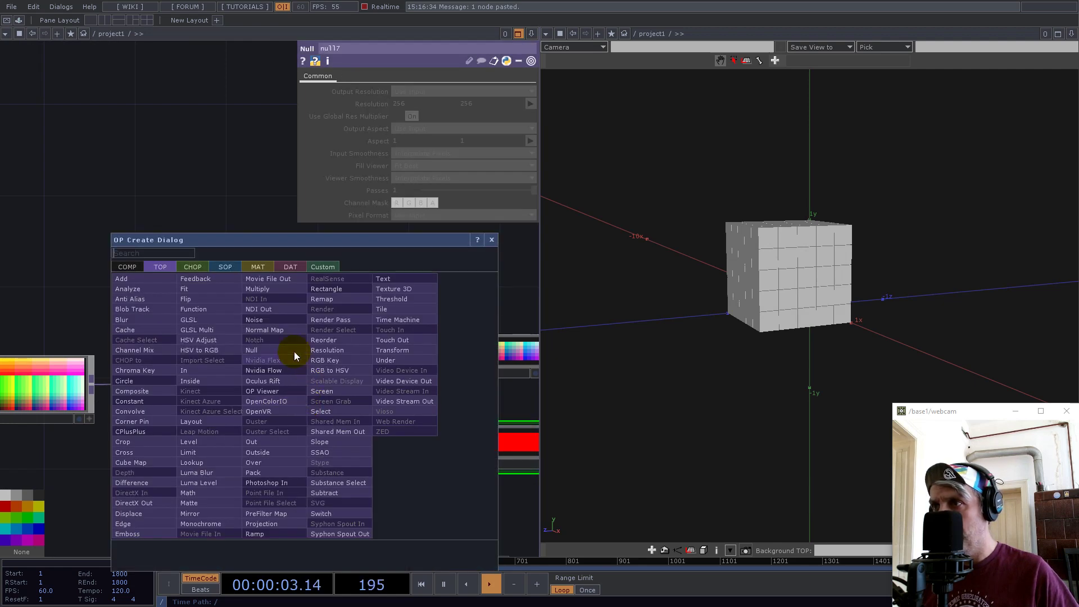
{"action": "left_click", "coordinate": [258, 345]}
{"action": "left_click", "coordinate": [472, 549]}
Step: Arrange null7 and null8 below null6, clear of geo1
{"action": "scroll", "coordinate": [315, 456], "scroll_direction": "down", "scroll_amount": 5}
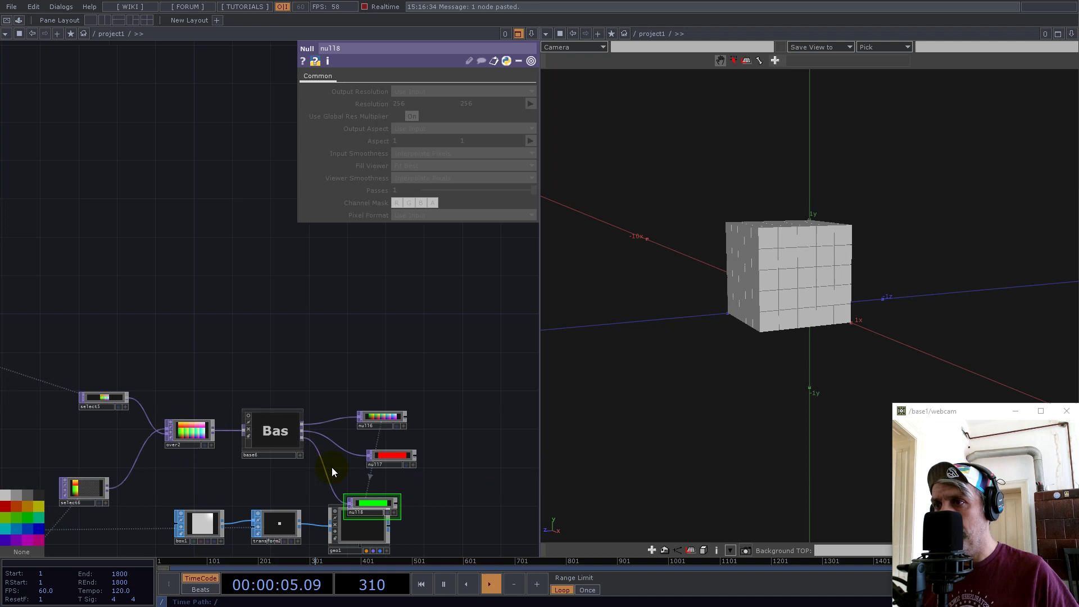
{"action": "left_click_drag", "start_coordinate": [362, 498], "coordinate": [379, 481]}
{"action": "left_click_drag", "start_coordinate": [424, 428], "coordinate": [421, 362]}
{"action": "left_click_drag", "start_coordinate": [441, 528], "coordinate": [433, 393]}
{"action": "middle_click_drag", "start_coordinate": [360, 409], "coordinate": [320, 443]}
{"action": "left_click", "coordinate": [320, 441]}
Step: On geo1, set Rotate to OP to null7, Rotate to Vector X, Y, Z to r, g, b, and the vector order to Pre-Rot
{"action": "left_click", "coordinate": [369, 515]}
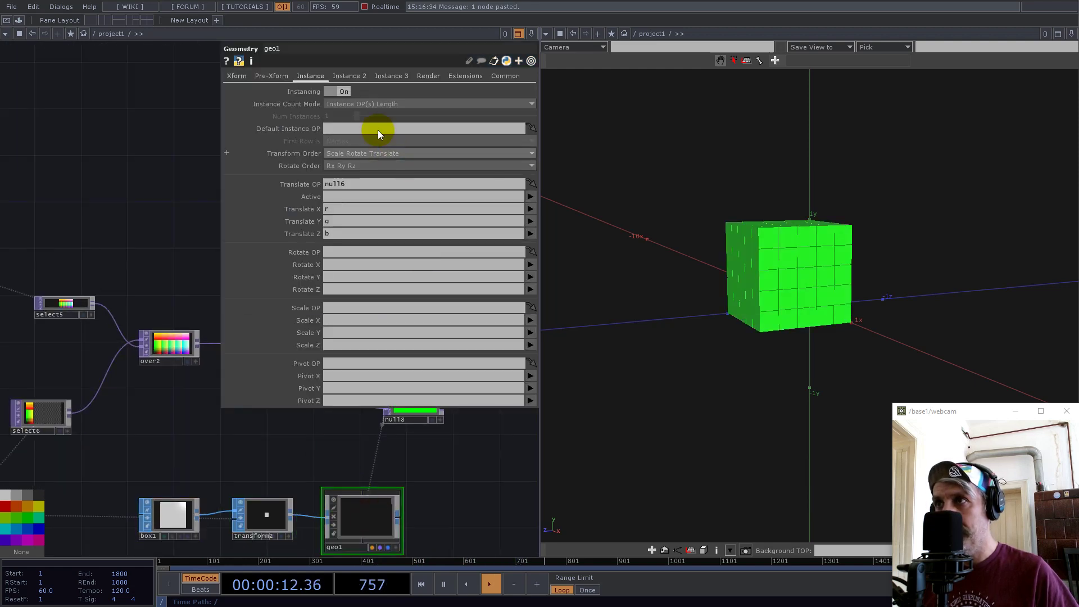
{"action": "left_click", "coordinate": [349, 76]}
{"action": "left_click_drag", "start_coordinate": [147, 218], "coordinate": [26, 308]}
{"action": "left_click_drag", "start_coordinate": [302, 466], "coordinate": [361, 103]}
{"action": "left_click", "coordinate": [345, 120]}
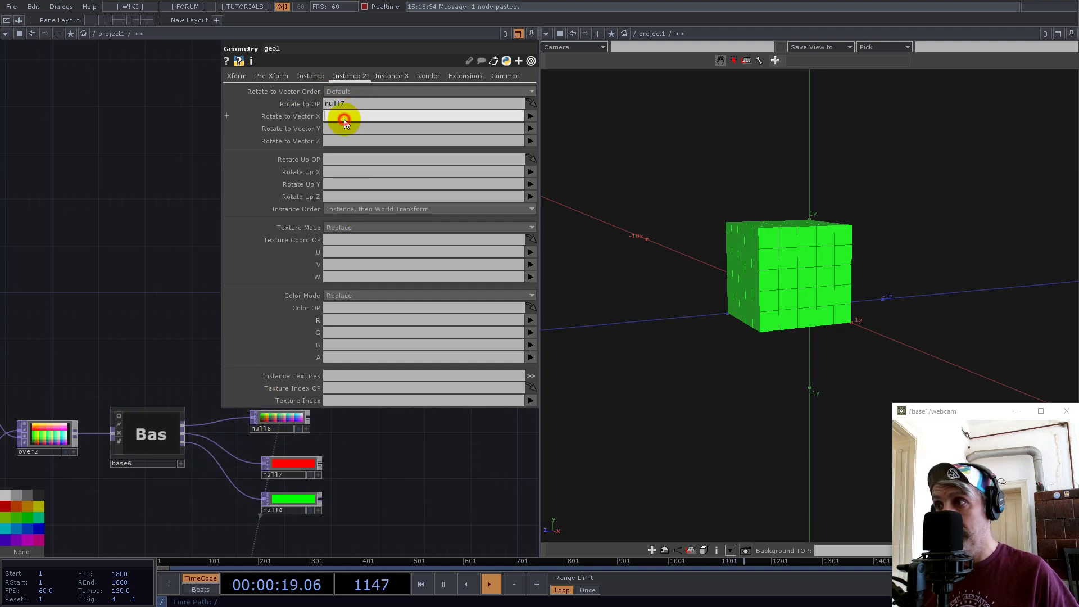
{"action": "type", "text": "r"}
{"action": "key", "text": "Tab"}
{"action": "type", "text": "g"}
{"action": "key", "text": "Tab"}
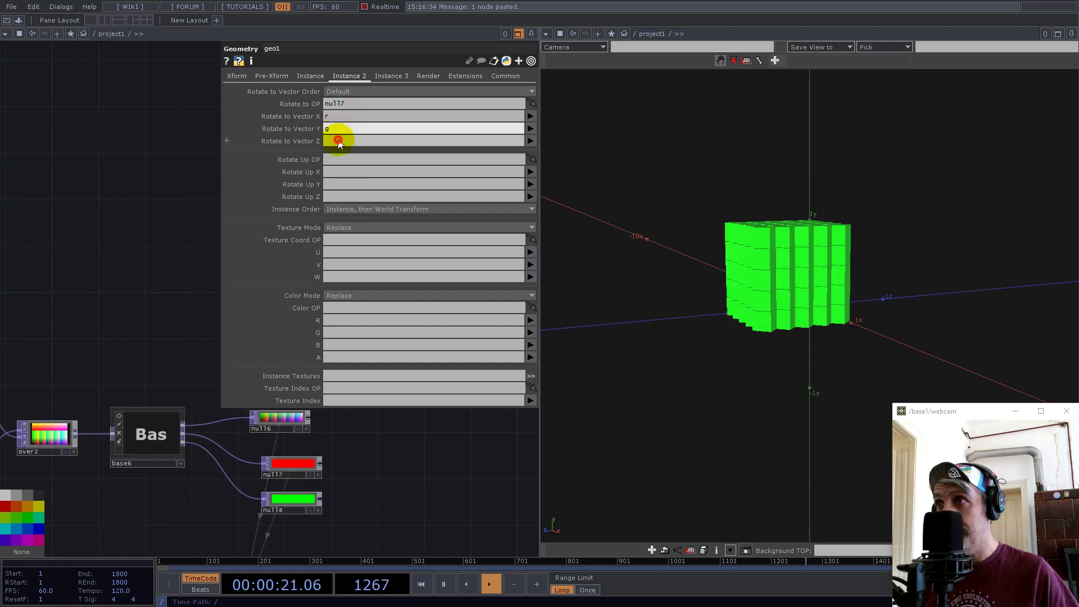
{"action": "type", "text": "b"}
{"action": "key", "text": "Return"}
{"action": "left_click", "coordinate": [344, 91]}
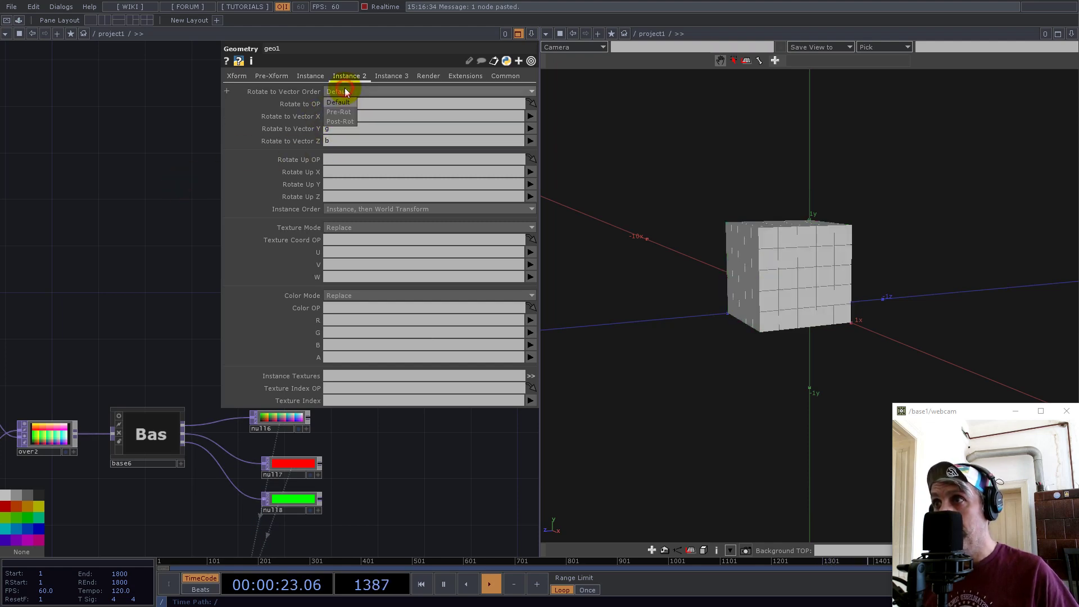
{"action": "left_click", "coordinate": [340, 112]}
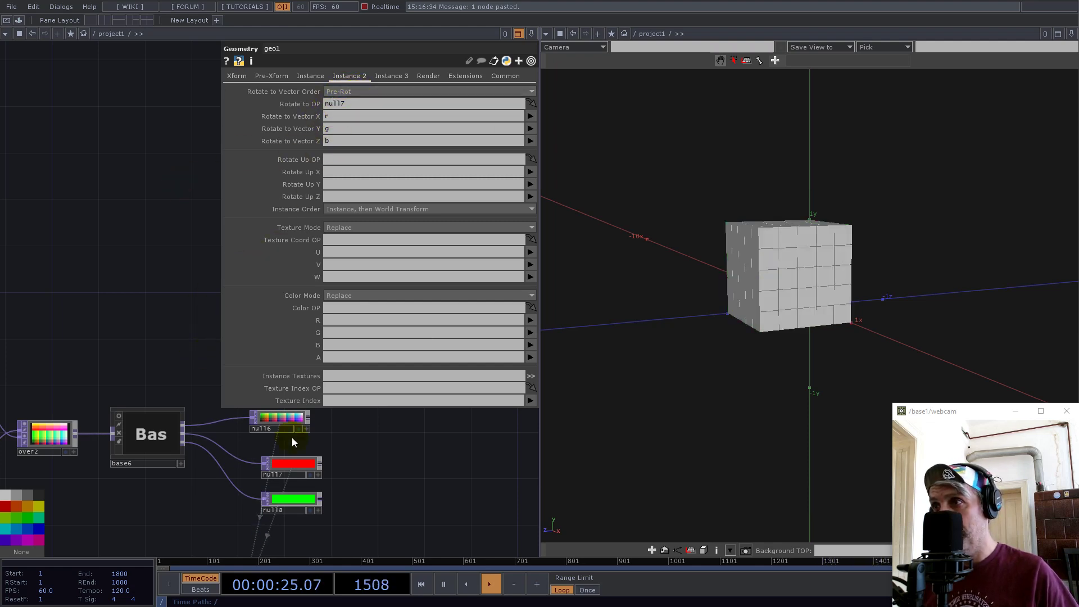
Step: Set geo1's Rotate Up OP to null8 and its Rotate Up X, Y, Z to r, g, b
{"action": "left_click_drag", "start_coordinate": [384, 478], "coordinate": [243, 294]}
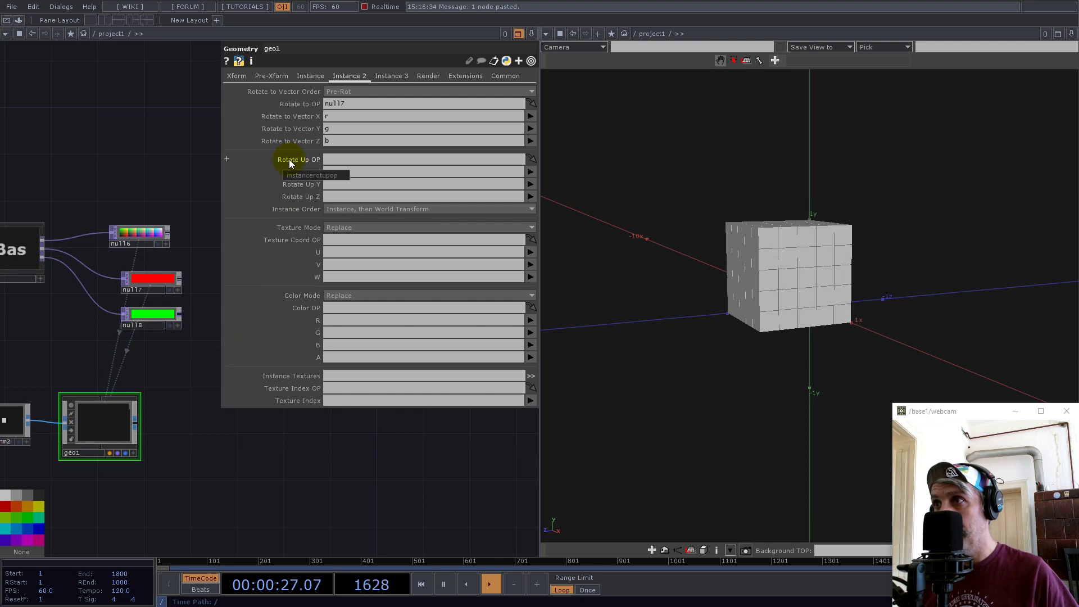
{"action": "left_click_drag", "start_coordinate": [156, 317], "coordinate": [355, 160]}
{"action": "left_click", "coordinate": [342, 174]}
{"action": "type", "text": "r"}
{"action": "key", "text": "Tab"}
{"action": "type", "text": "g"}
{"action": "key", "text": "Tab"}
{"action": "type", "text": "b"}
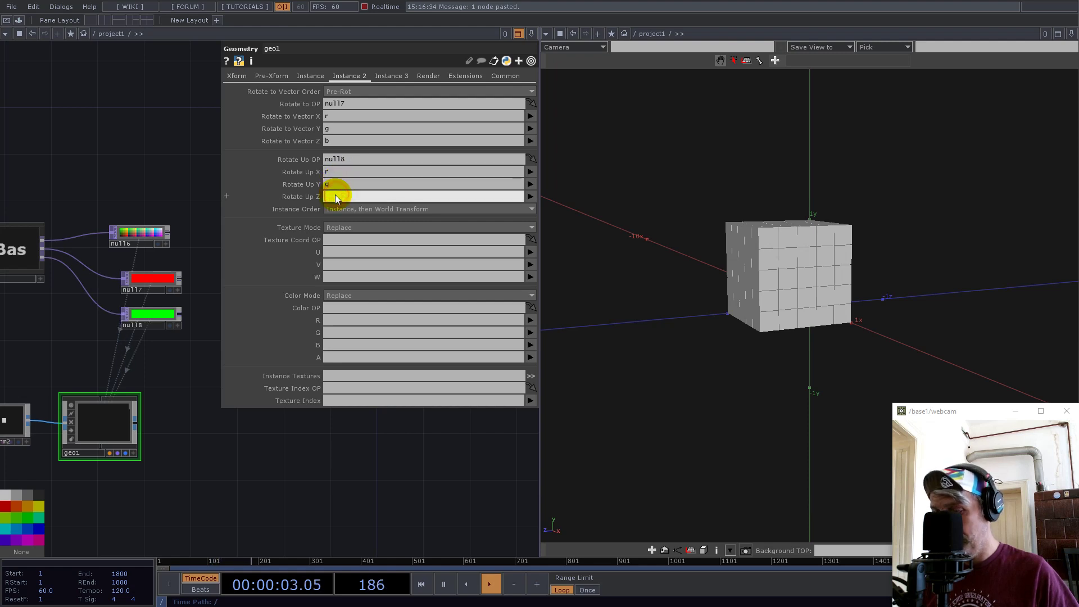
Step: Orbit and zoom the geometry preview, and trigger button1 several times to check how the cube's slices rotate
{"action": "left_click_drag", "start_coordinate": [125, 153], "coordinate": [390, 407]}
{"action": "scroll", "coordinate": [392, 409], "scroll_direction": "down", "scroll_amount": 5}
{"action": "scroll", "coordinate": [394, 412], "scroll_direction": "down", "scroll_amount": 4}
{"action": "left_click_drag", "start_coordinate": [256, 457], "coordinate": [452, 495]}
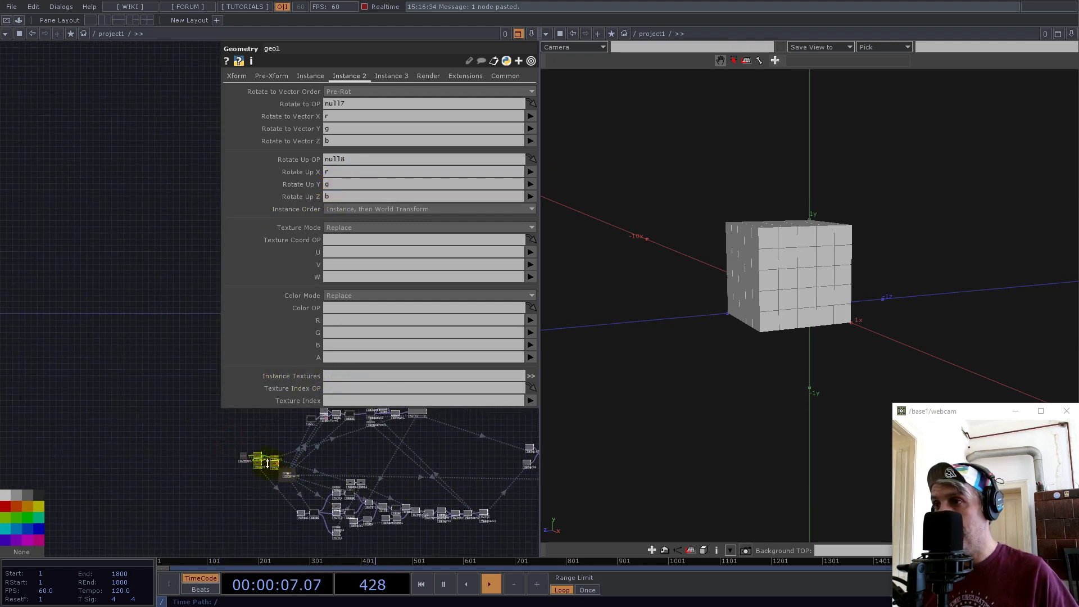
{"action": "scroll", "coordinate": [309, 475], "scroll_direction": "up", "scroll_amount": 3}
{"action": "scroll", "coordinate": [310, 475], "scroll_direction": "up", "scroll_amount": 3}
{"action": "left_click_drag", "start_coordinate": [236, 436], "coordinate": [296, 457]}
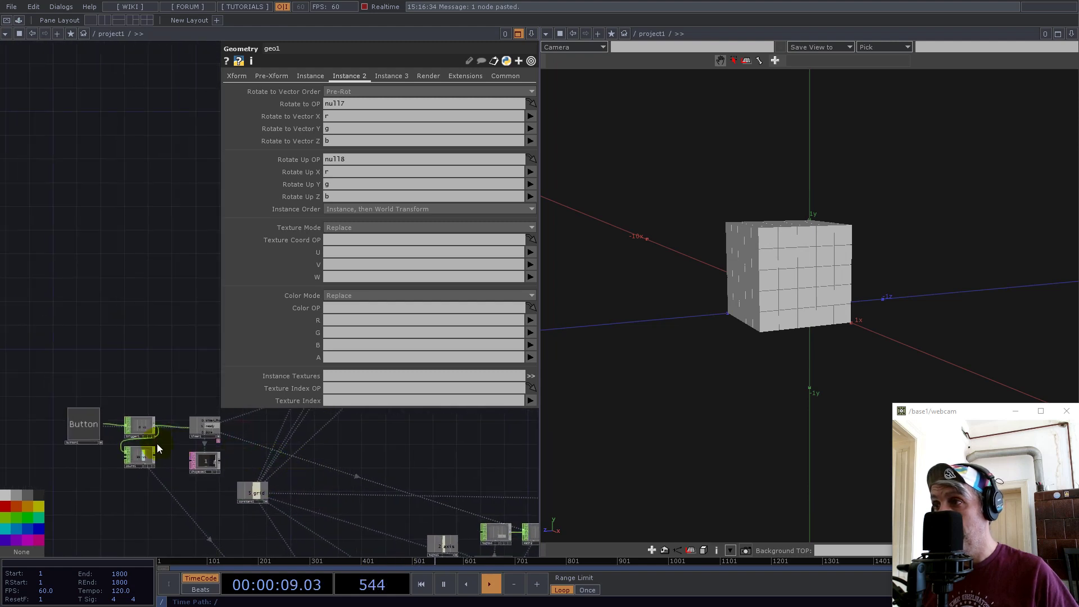
{"action": "left_click_drag", "start_coordinate": [718, 272], "coordinate": [747, 313]}
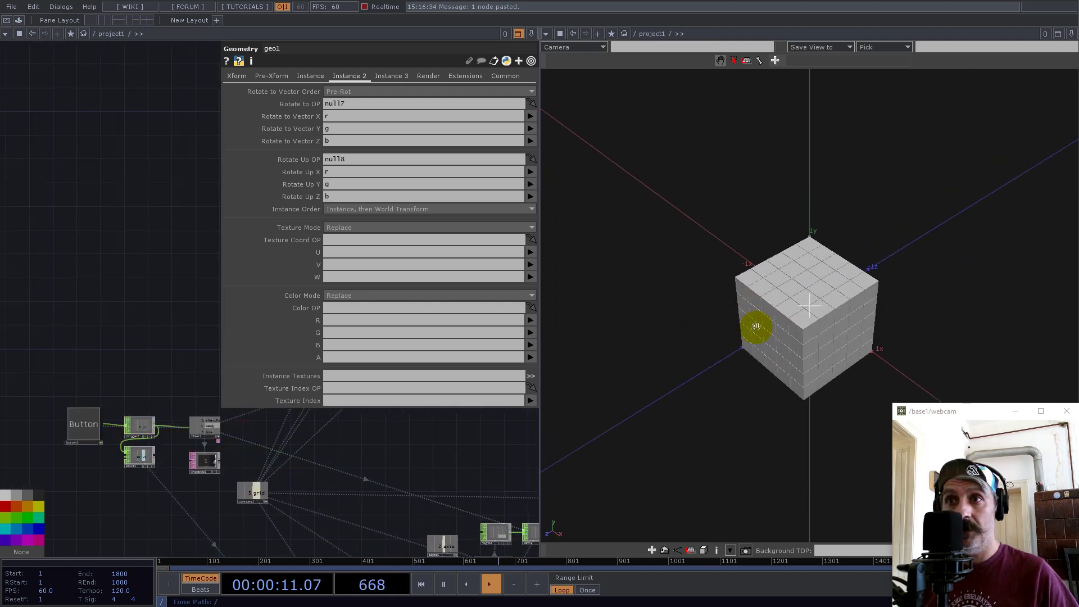
{"action": "scroll", "coordinate": [958, 326], "scroll_direction": "up", "scroll_amount": 5}
{"action": "left_click", "coordinate": [93, 423]}
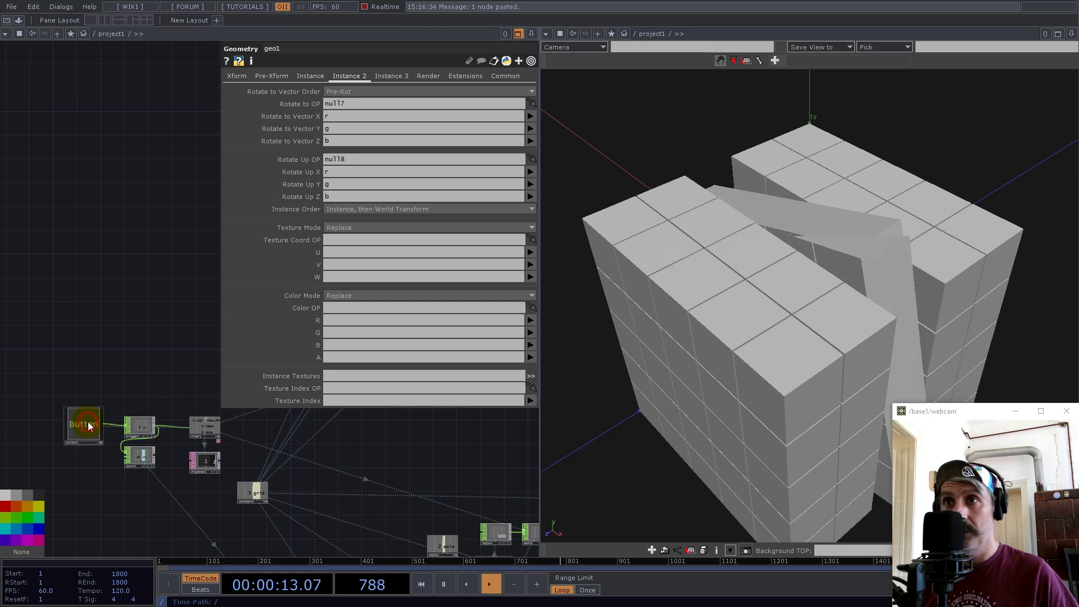
{"action": "left_click", "coordinate": [88, 426]}
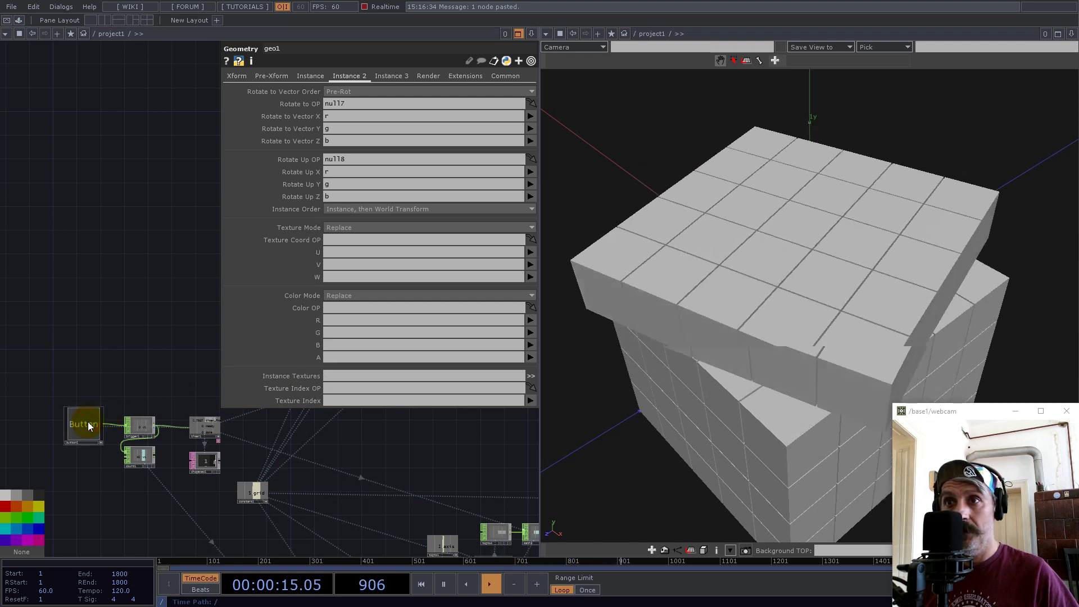
{"action": "left_click", "coordinate": [89, 426]}
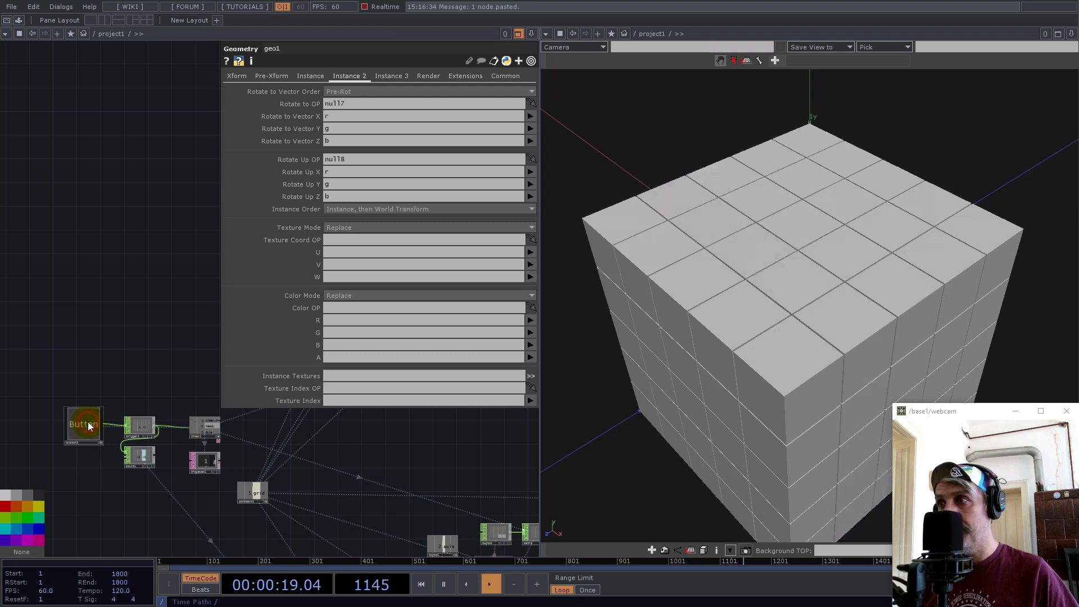
Step: Move button1 farther from trigger1 and add an LFO CHOP above the button
{"action": "left_click_drag", "start_coordinate": [109, 360], "coordinate": [132, 387]}
{"action": "scroll", "coordinate": [179, 454], "scroll_direction": "up", "scroll_amount": 5}
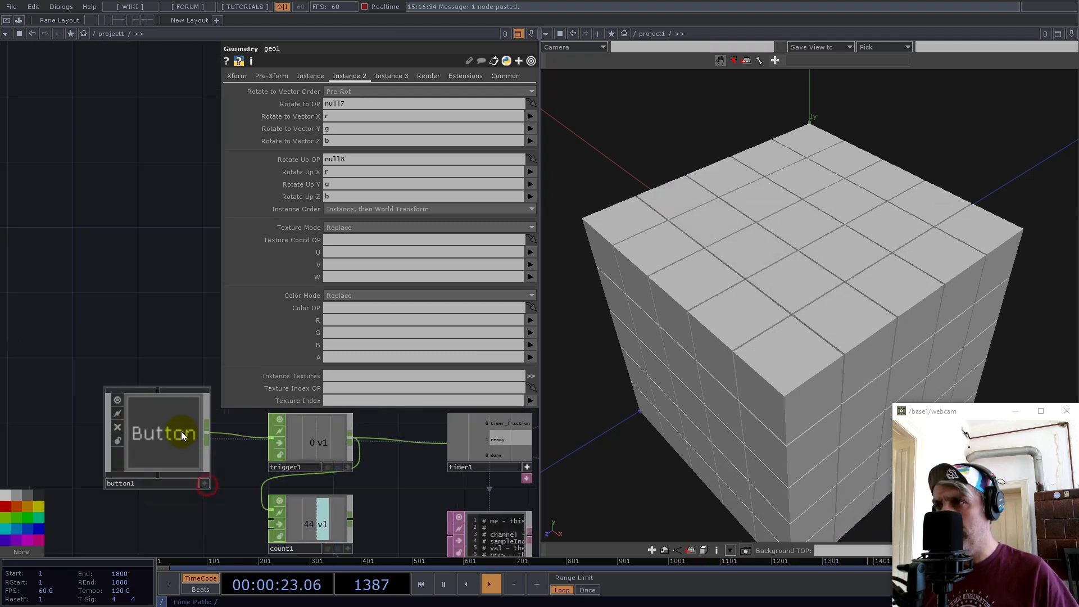
{"action": "left_click_drag", "start_coordinate": [187, 438], "coordinate": [59, 429]}
{"action": "left_click_drag", "start_coordinate": [72, 313], "coordinate": [176, 393]}
{"action": "left_click_drag", "start_coordinate": [141, 521], "coordinate": [100, 503]}
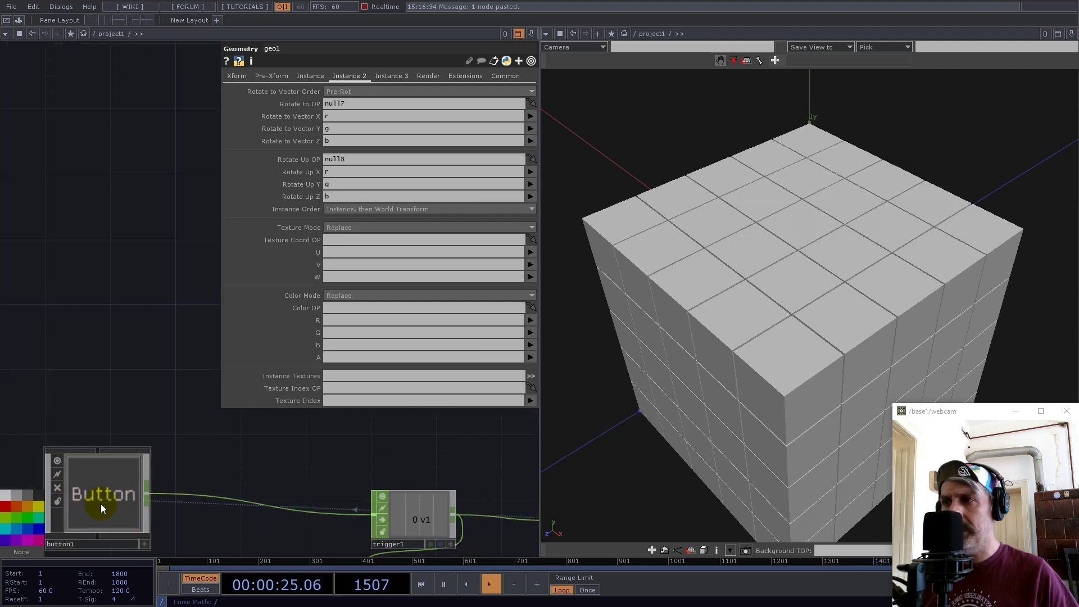
{"action": "double_click", "coordinate": [77, 356]}
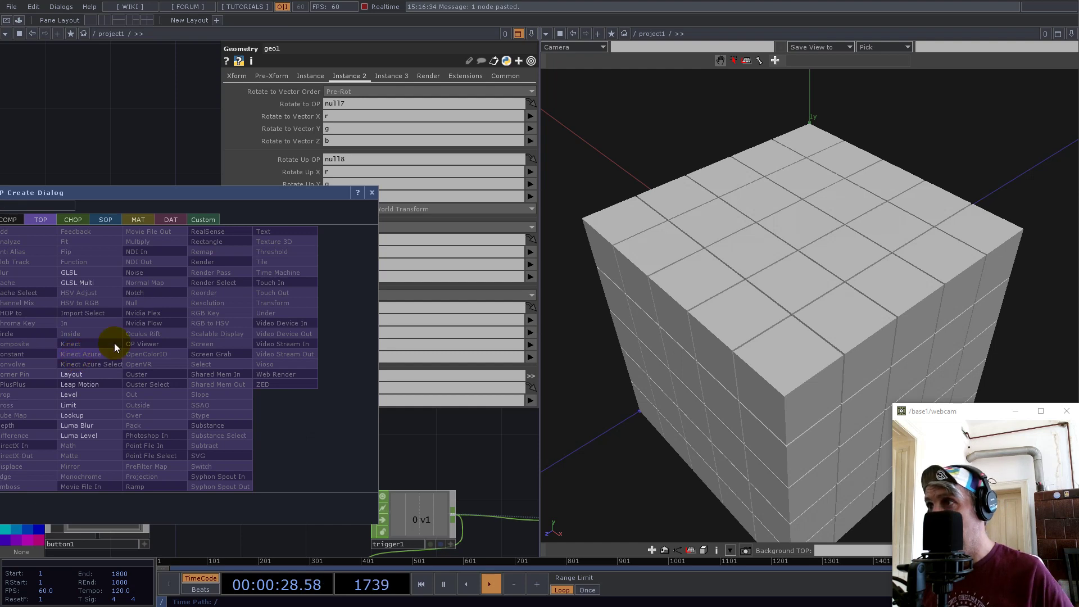
{"action": "left_click", "coordinate": [69, 223]}
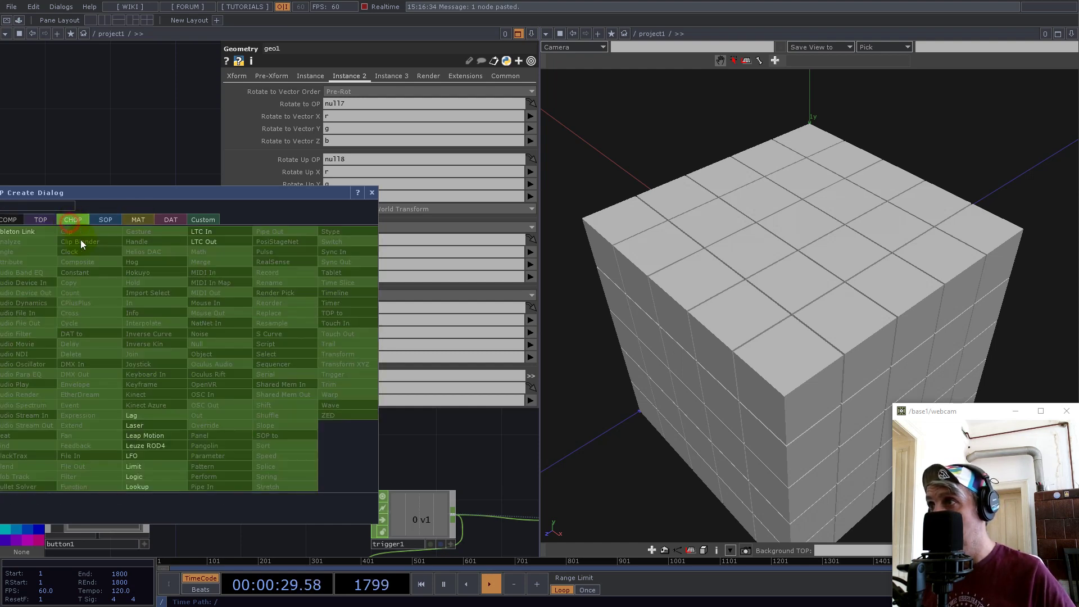
{"action": "left_click", "coordinate": [143, 456]}
{"action": "left_click", "coordinate": [140, 390]}
{"action": "left_click_drag", "start_coordinate": [347, 351], "coordinate": [313, 315]}
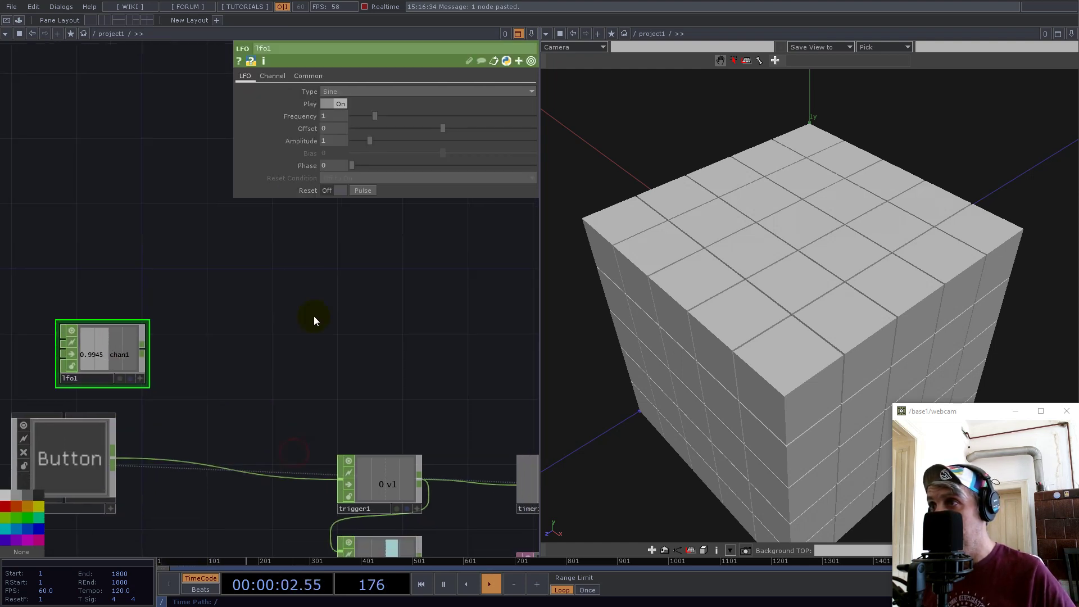
Step: Set timer1's Length to 1/4 second
{"action": "left_click_drag", "start_coordinate": [416, 378], "coordinate": [210, 369]}
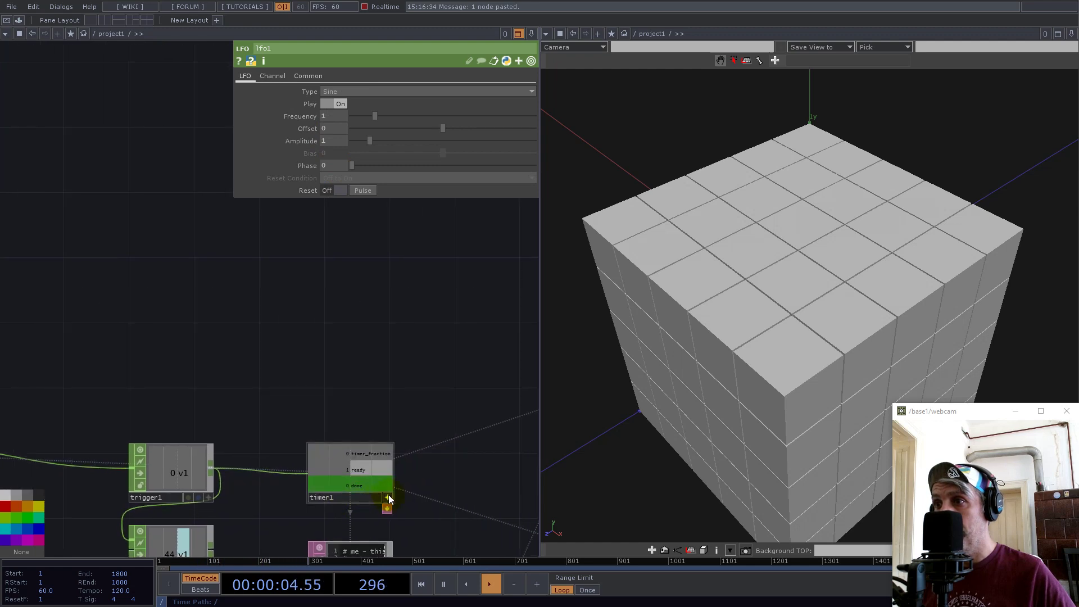
{"action": "left_click", "coordinate": [389, 499]}
{"action": "left_click", "coordinate": [369, 485]}
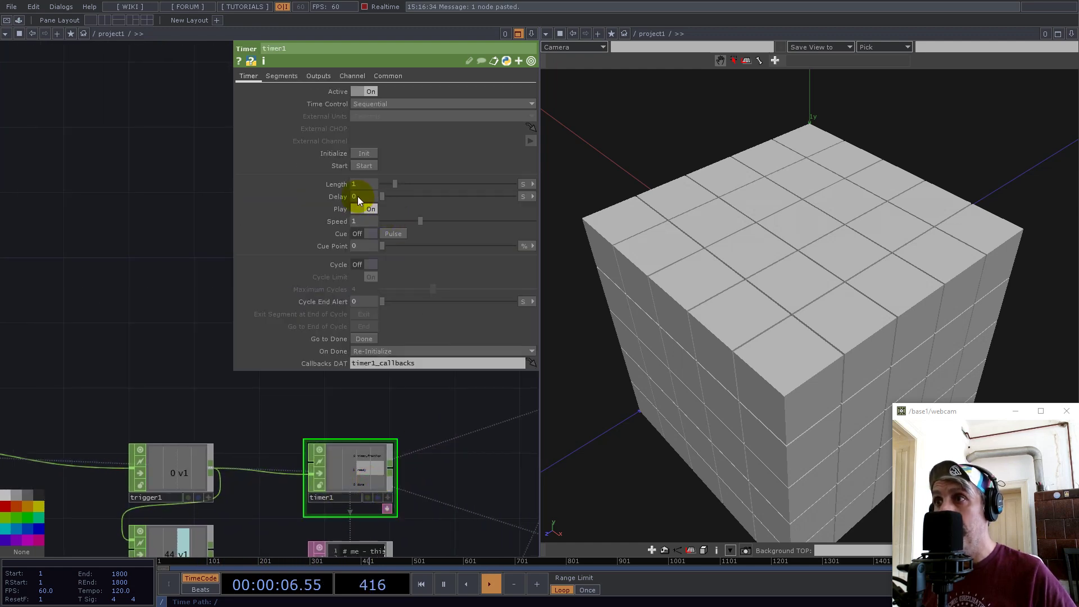
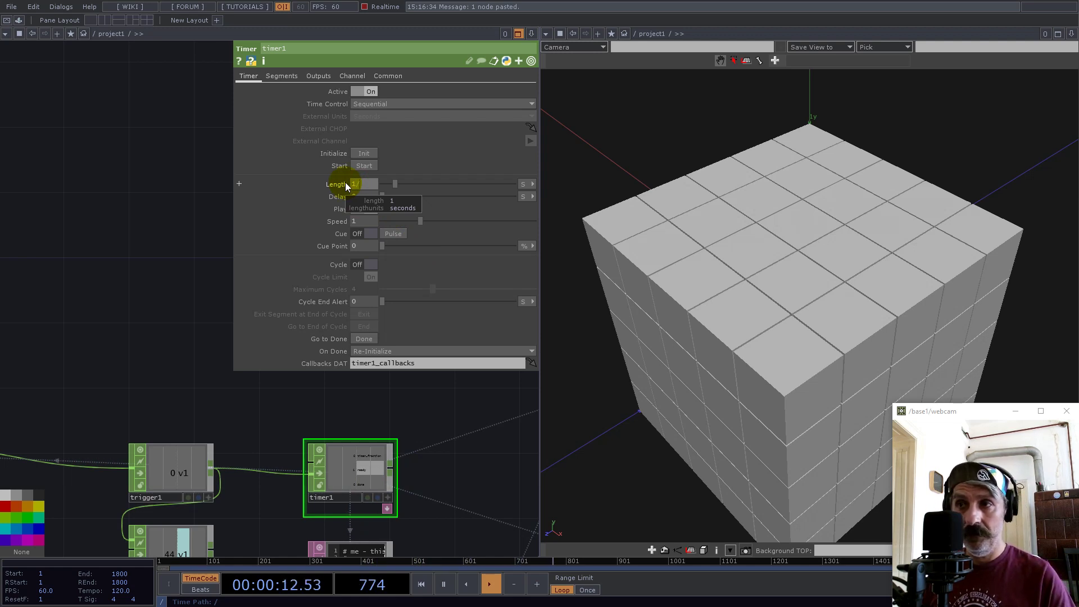
{"action": "type", "text": "1/4"}
{"action": "key", "text": "Return"}
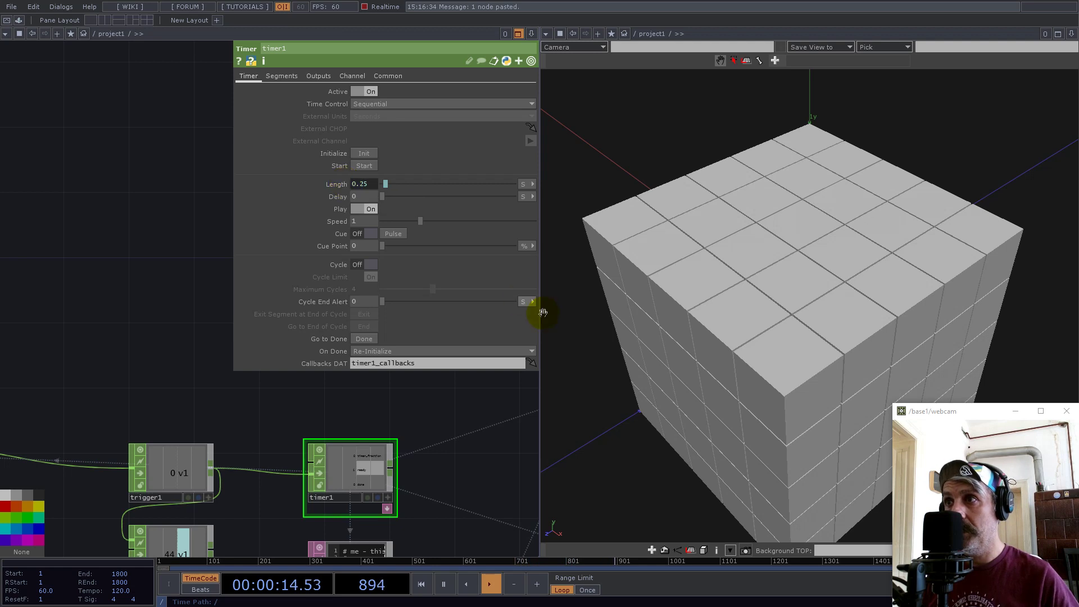
Step: Set lfo1's Frequency to 3 and wire its output into trigger1 in place of button1
{"action": "scroll", "coordinate": [255, 398], "scroll_direction": "down", "scroll_amount": 5}
{"action": "left_click", "coordinate": [126, 379]}
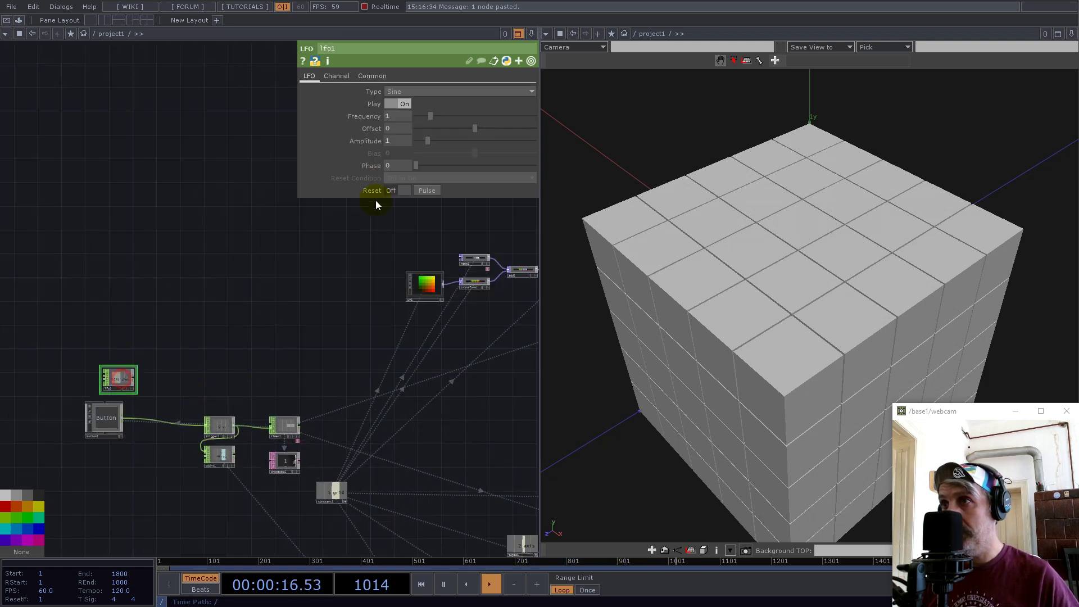
{"action": "type", "text": "3"}
{"action": "key", "text": "Return"}
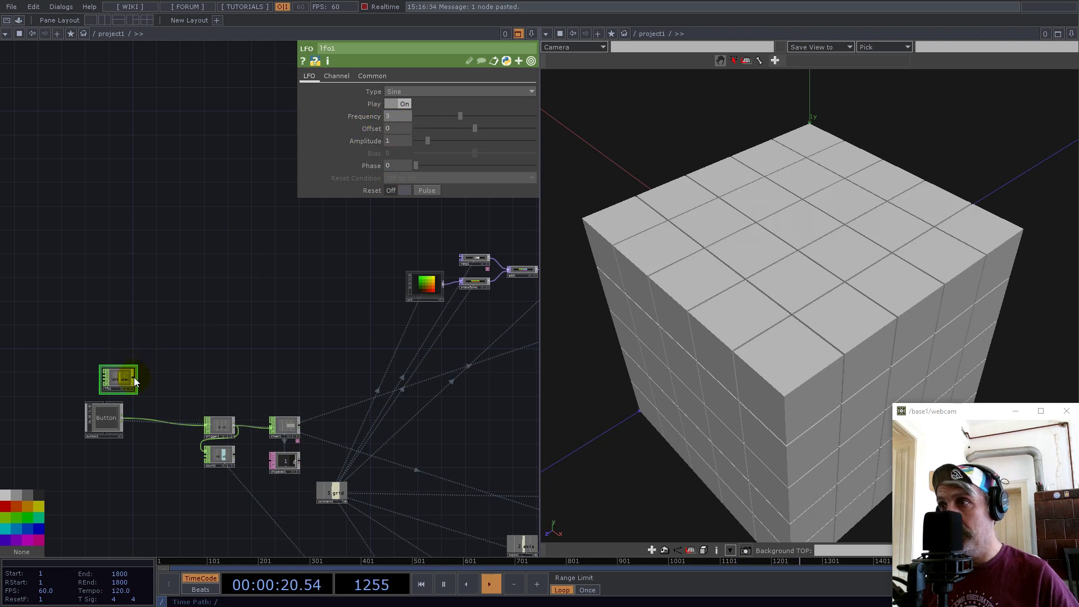
{"action": "left_click_drag", "start_coordinate": [135, 379], "coordinate": [189, 426]}
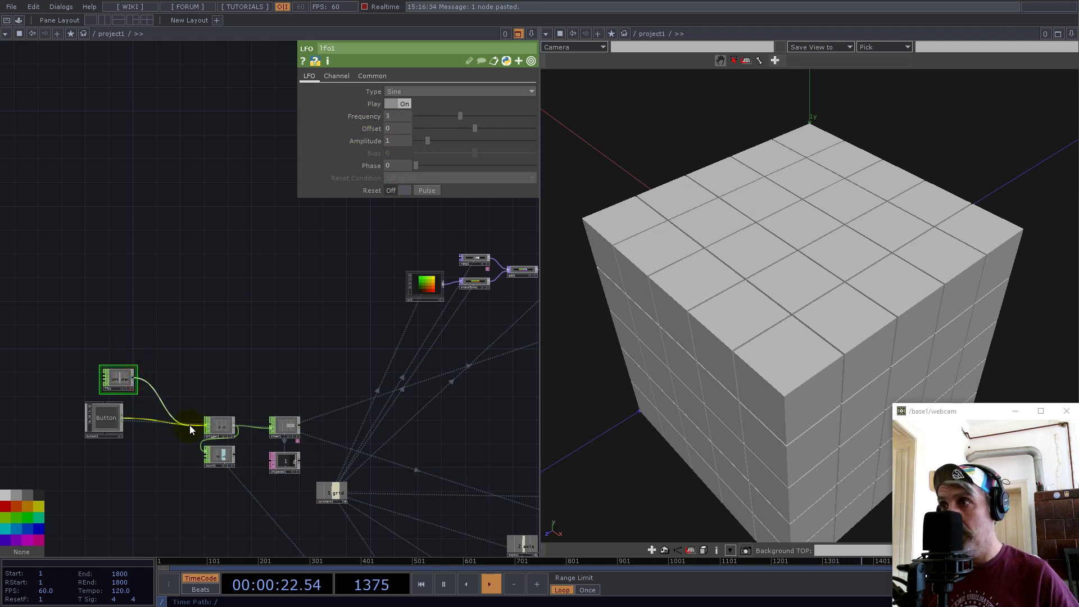
Step: Set lfo1's waveform Type to Pulse
{"action": "left_click", "coordinate": [398, 92]}
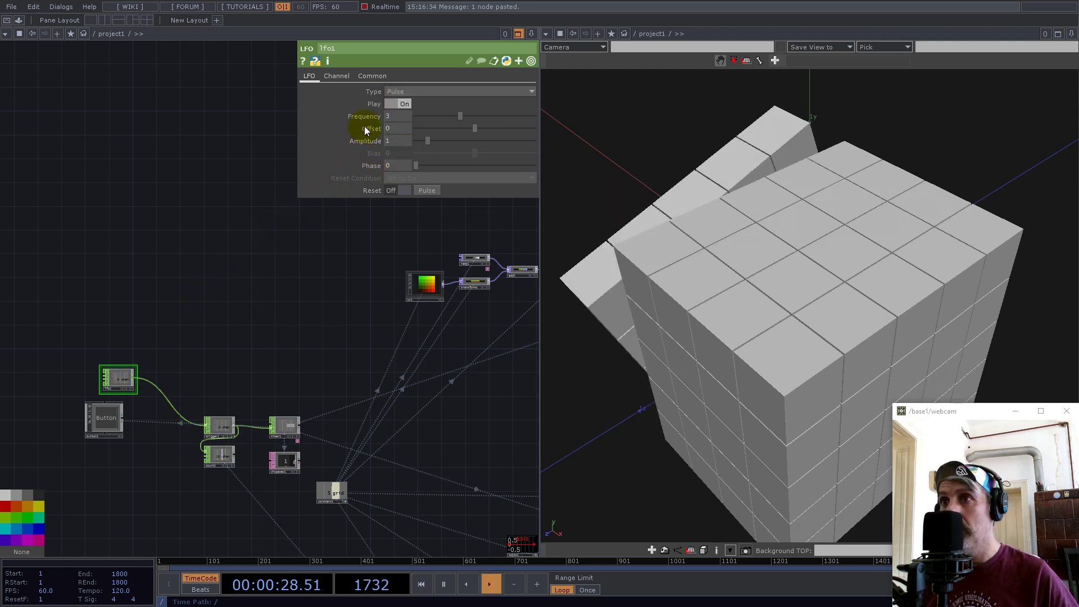
{"action": "left_click", "coordinate": [392, 90]}
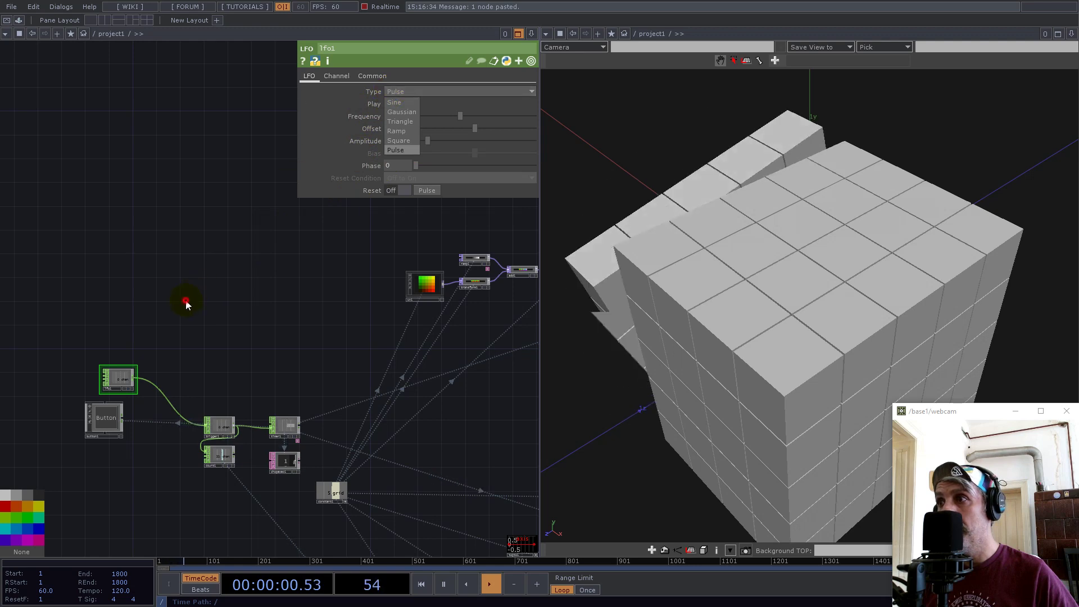
{"action": "middle_click", "coordinate": [120, 374]}
{"action": "scroll", "coordinate": [119, 379], "scroll_direction": "up", "scroll_amount": 5}
{"action": "scroll", "coordinate": [120, 379], "scroll_direction": "down", "scroll_amount": 5}
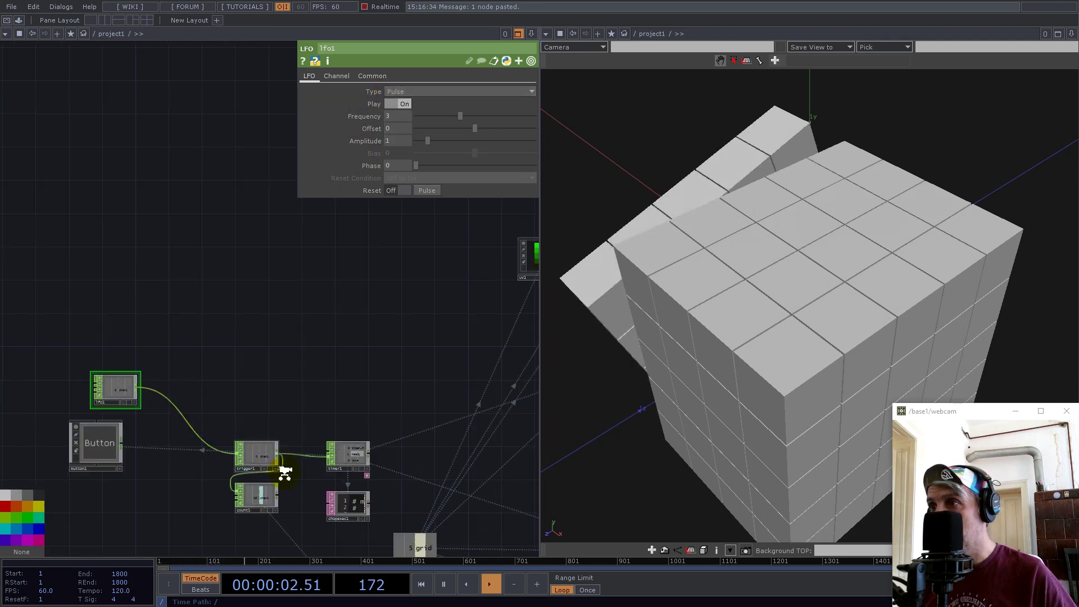
Step: Add a Trail CHOP fed by timer1's output, placed beside timer1
{"action": "scroll", "coordinate": [284, 471], "scroll_direction": "up", "scroll_amount": 5}
{"action": "scroll", "coordinate": [285, 477], "scroll_direction": "down", "scroll_amount": 4}
{"action": "left_click_drag", "start_coordinate": [322, 378], "coordinate": [335, 254]}
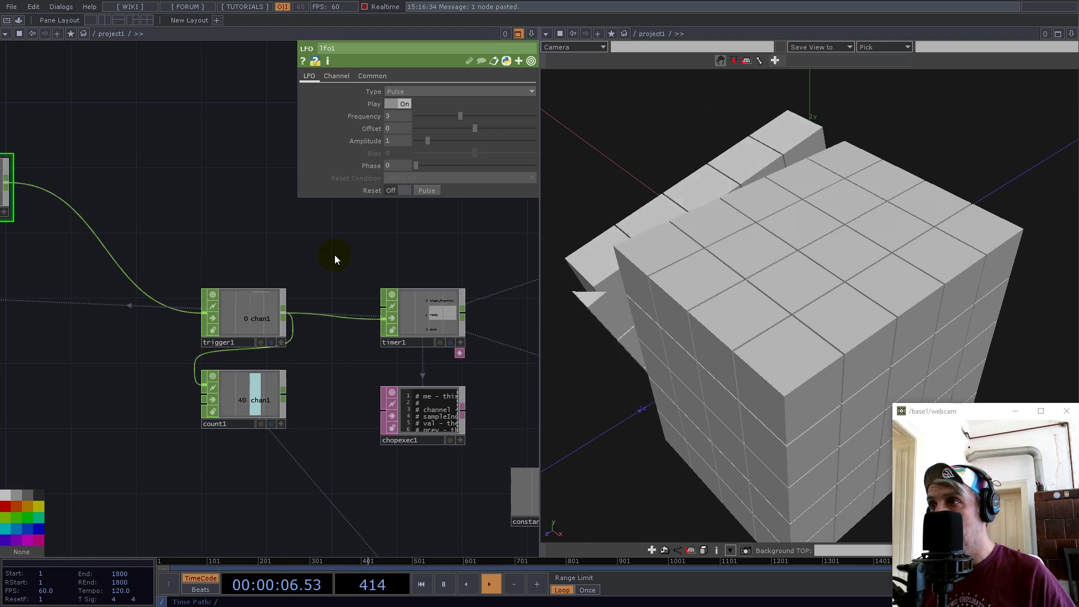
{"action": "left_click_drag", "start_coordinate": [456, 258], "coordinate": [218, 310]}
{"action": "right_click", "coordinate": [220, 369]}
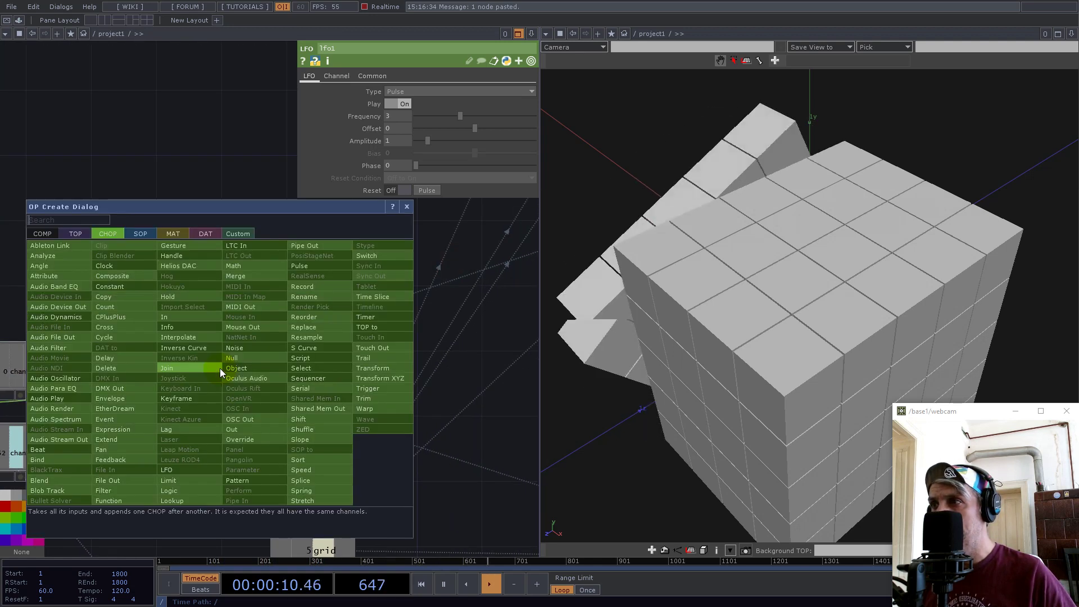
{"action": "left_click", "coordinate": [365, 359]}
{"action": "left_click", "coordinate": [299, 366]}
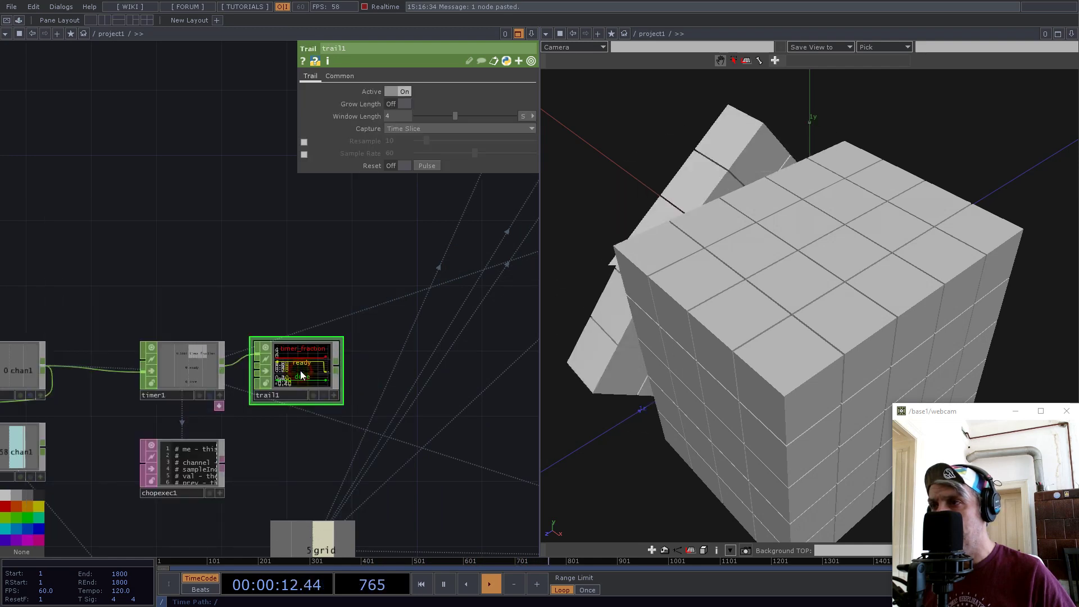
Step: Examine trail1's timer_fraction, ready and done curves for gaps between the timer cycles
{"action": "scroll", "coordinate": [299, 367], "scroll_direction": "up", "scroll_amount": 5}
{"action": "scroll", "coordinate": [468, 308], "scroll_direction": "up", "scroll_amount": 3}
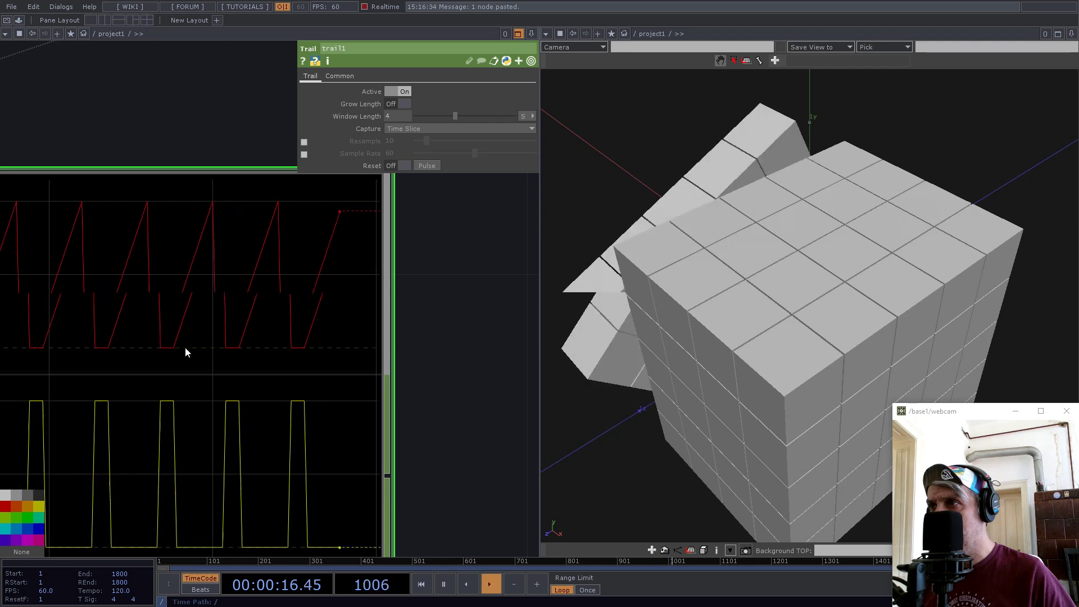
{"action": "scroll", "coordinate": [446, 308], "scroll_direction": "down", "scroll_amount": 4}
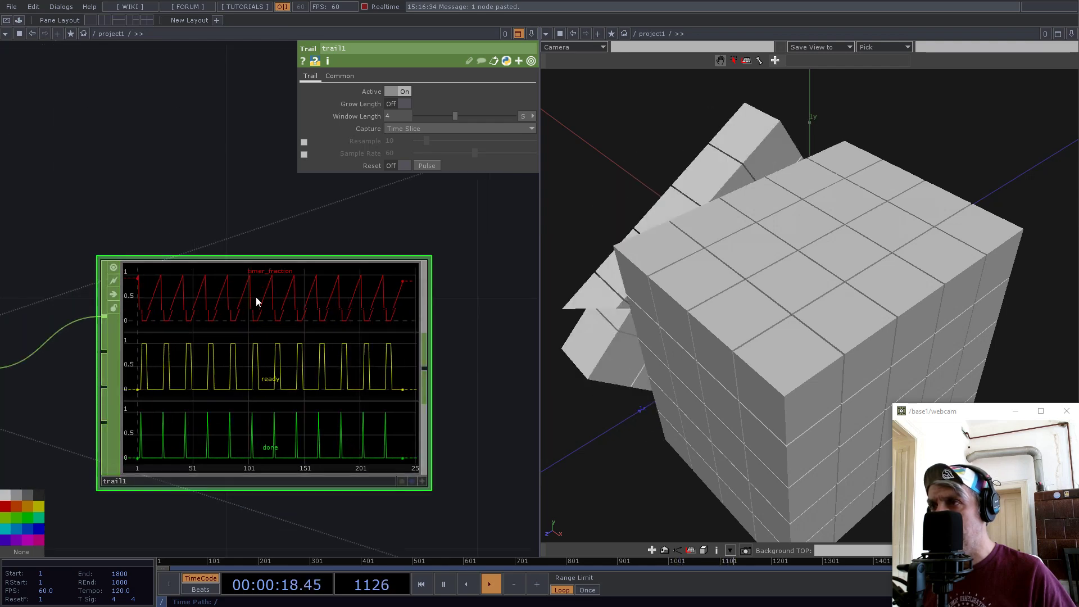
{"action": "scroll", "coordinate": [465, 349], "scroll_direction": "down", "scroll_amount": 3}
{"action": "scroll", "coordinate": [325, 390], "scroll_direction": "down", "scroll_amount": 3}
{"action": "scroll", "coordinate": [188, 434], "scroll_direction": "up", "scroll_amount": 2}
{"action": "scroll", "coordinate": [188, 435], "scroll_direction": "up", "scroll_amount": 2}
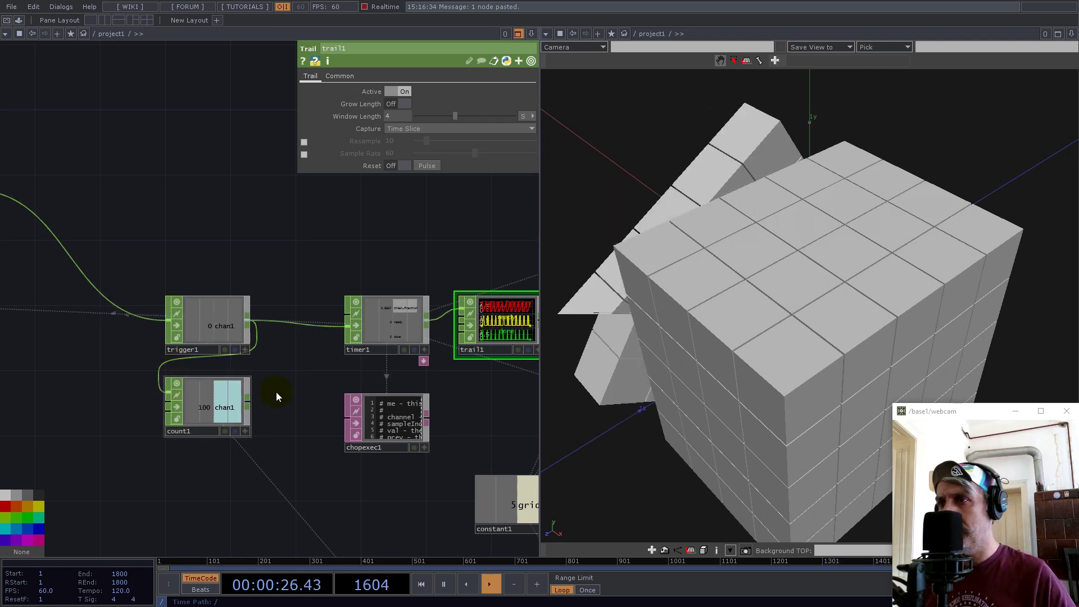
Step: Set timer1's Length to 1 second
{"action": "left_click", "coordinate": [351, 322]}
{"action": "left_click", "coordinate": [429, 185]}
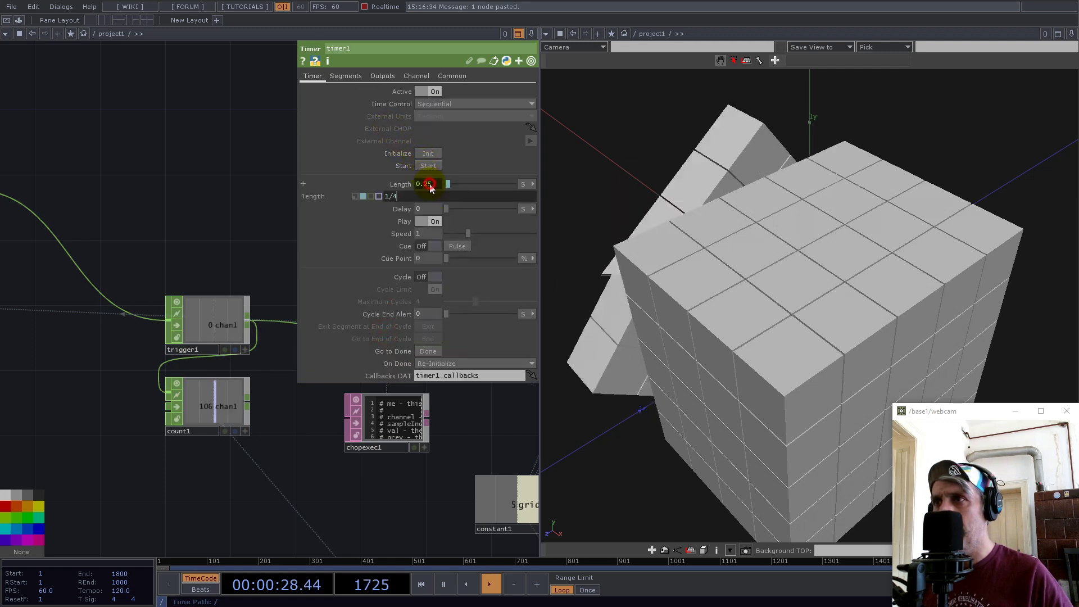
{"action": "left_click_drag", "start_coordinate": [412, 201], "coordinate": [337, 208]}
{"action": "type", "text": "1"}
{"action": "key", "text": "Return"}
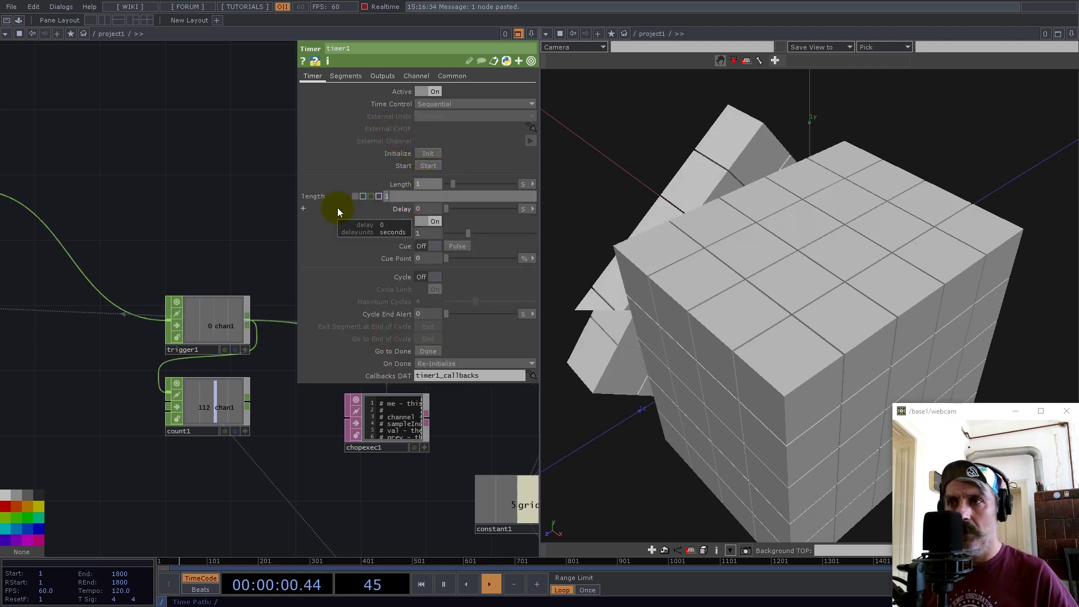
Step: Try a Frequency of 2 on lfo1, and settle on 1
{"action": "left_click_drag", "start_coordinate": [130, 207], "coordinate": [467, 381]}
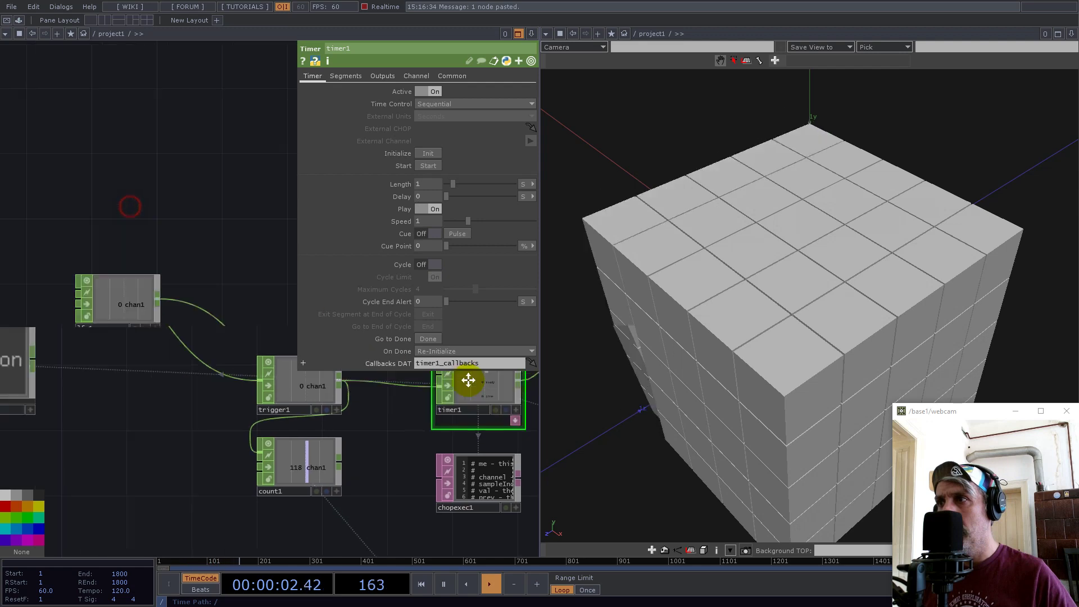
{"action": "left_click", "coordinate": [272, 360]}
{"action": "left_click_drag", "start_coordinate": [280, 366], "coordinate": [211, 366]}
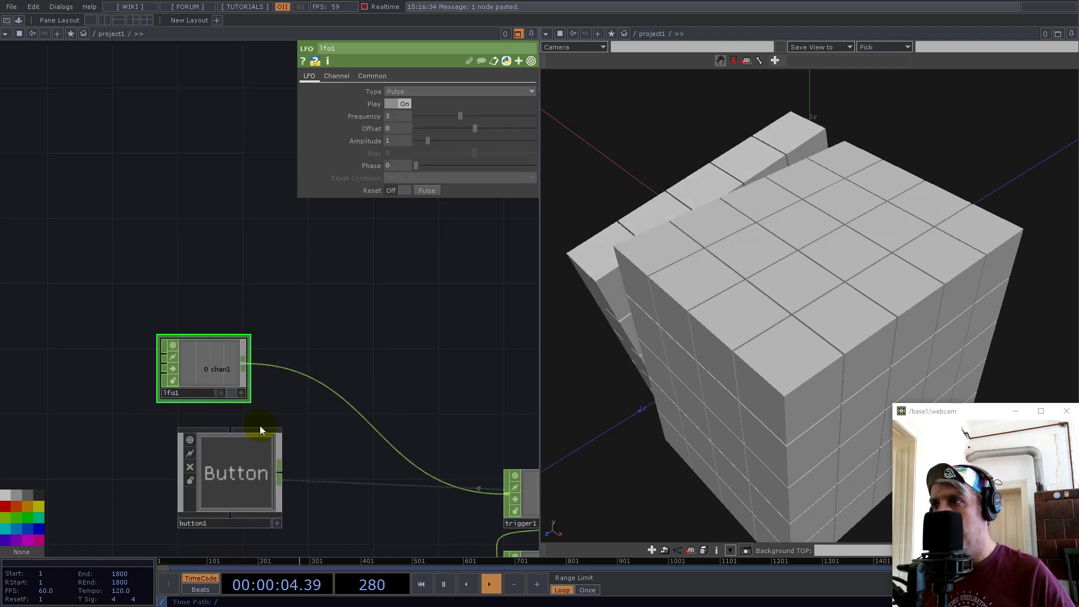
{"action": "left_click", "coordinate": [280, 476]}
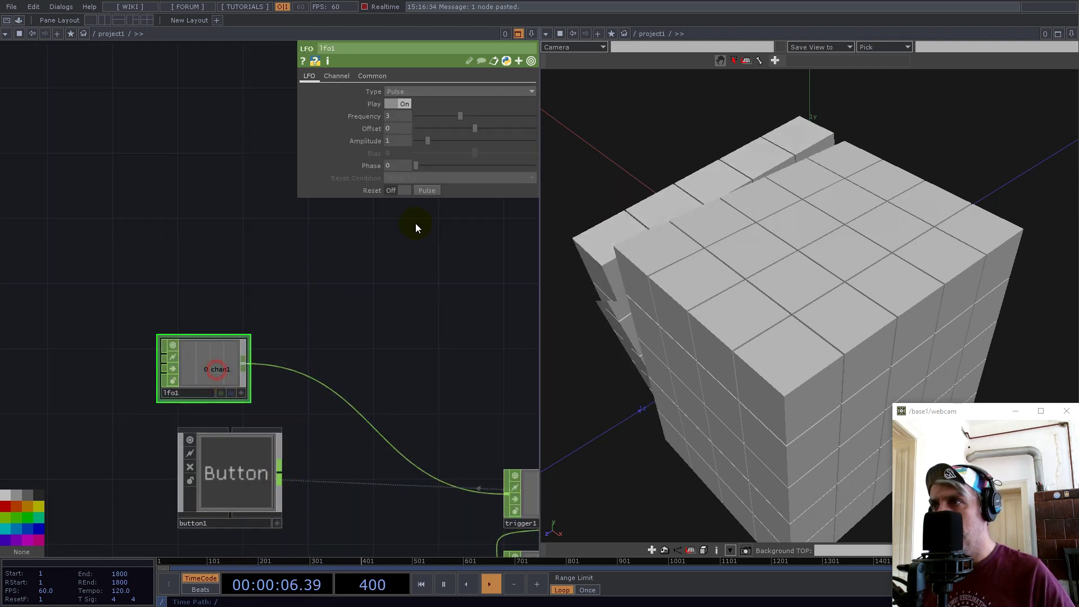
{"action": "type", "text": "1"}
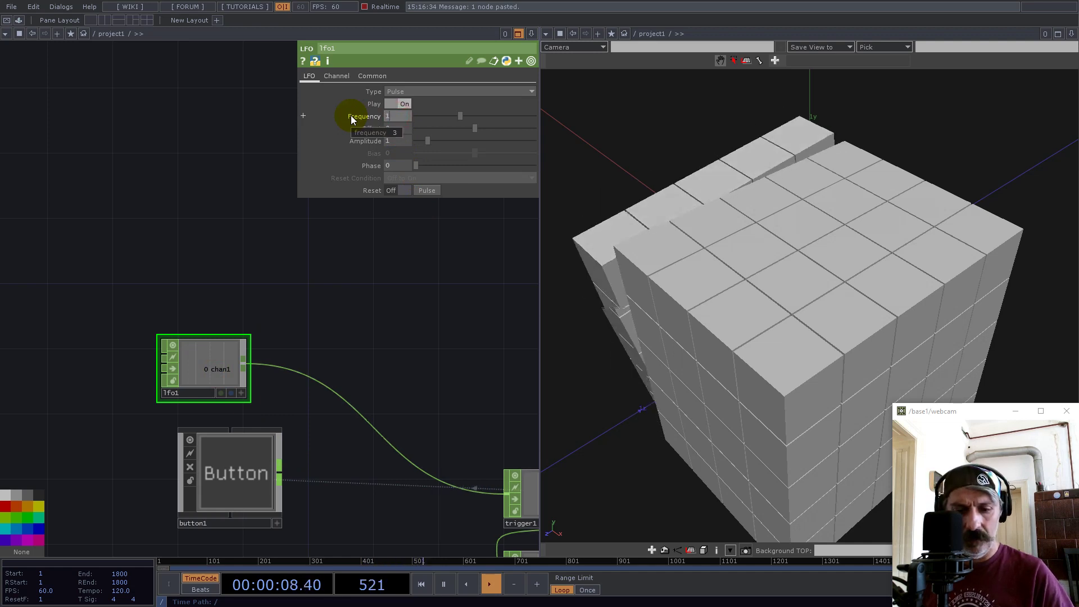
{"action": "type", "text": "3"}
{"action": "key", "text": "Return"}
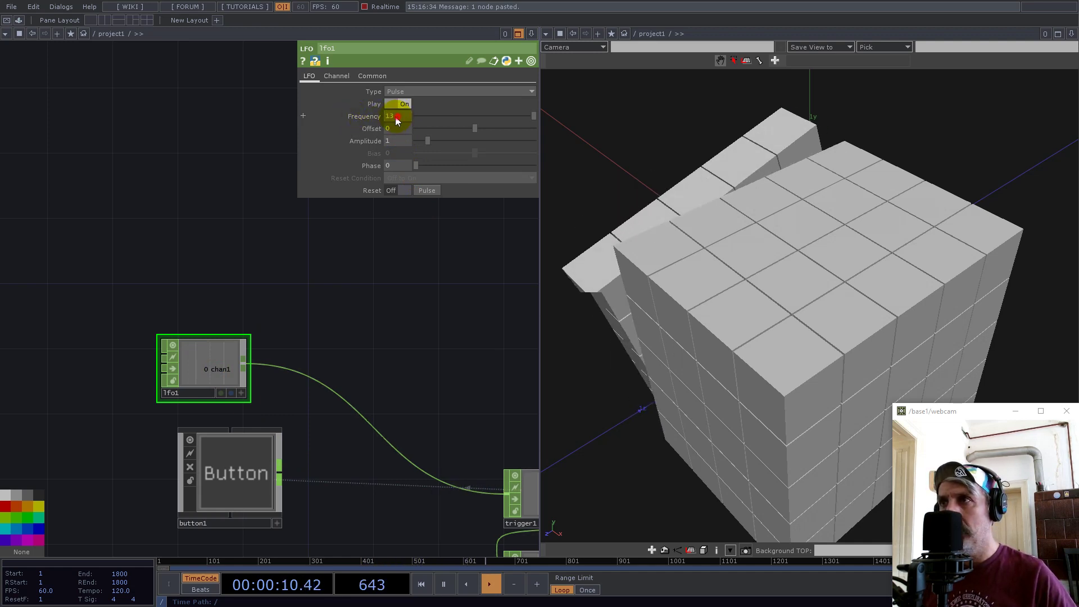
{"action": "type", "text": "2"}
{"action": "key", "text": "Return"}
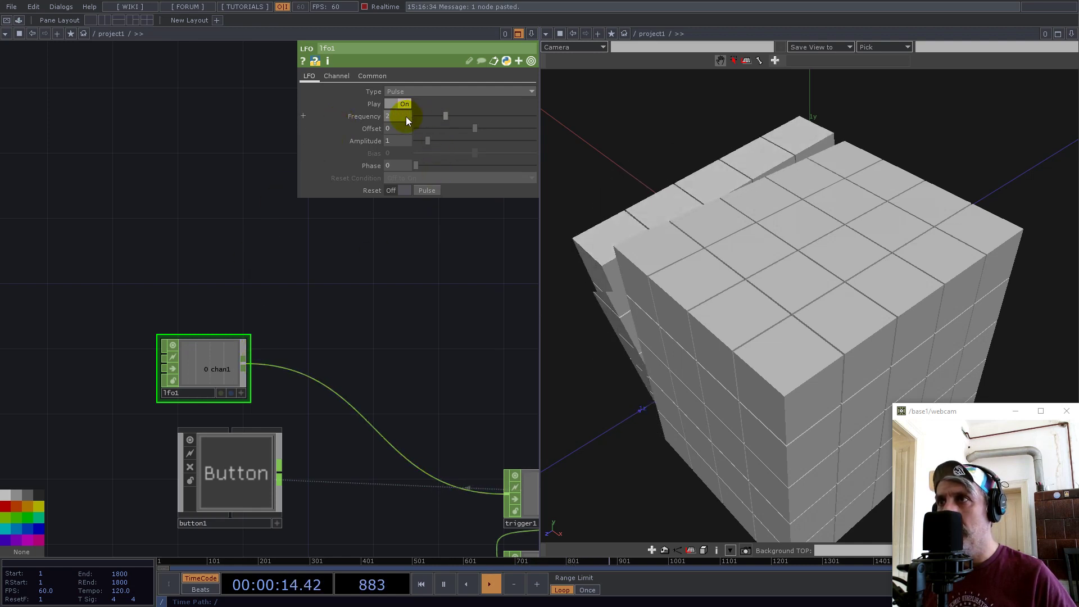
{"action": "type", "text": "1"}
{"action": "key", "text": "Return"}
Step: Examine count1's output and its trigger and count parameters
{"action": "left_click", "coordinate": [290, 292]}
{"action": "left_click_drag", "start_coordinate": [396, 359], "coordinate": [153, 217]}
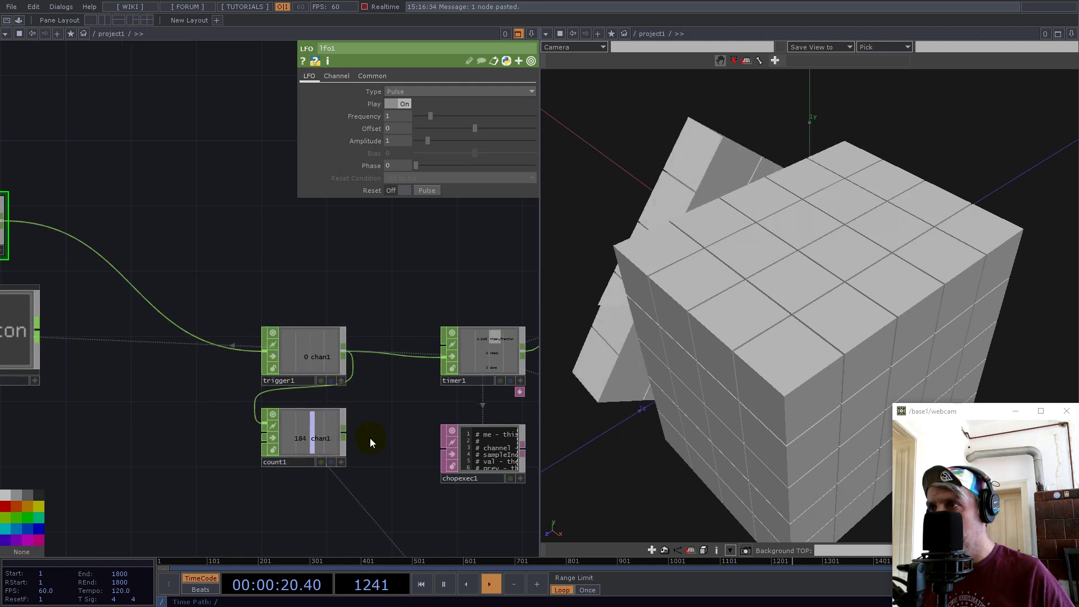
{"action": "left_click", "coordinate": [318, 443]}
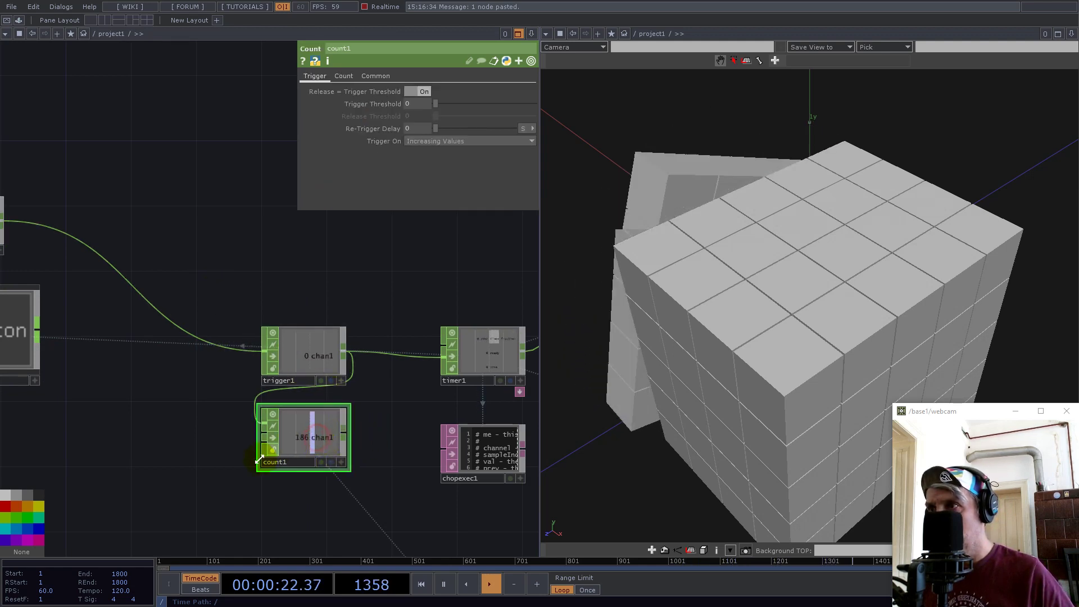
{"action": "scroll", "coordinate": [260, 461], "scroll_direction": "down", "scroll_amount": 5}
{"action": "left_click_drag", "start_coordinate": [332, 507], "coordinate": [269, 445]}
{"action": "scroll", "coordinate": [242, 423], "scroll_direction": "up", "scroll_amount": 5}
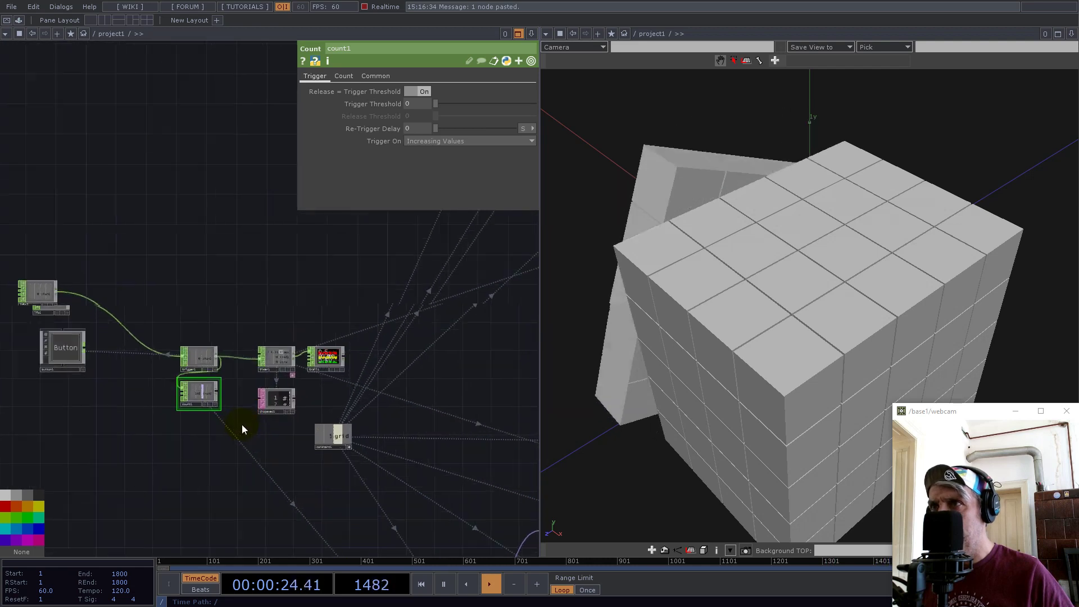
{"action": "scroll", "coordinate": [193, 391], "scroll_direction": "up", "scroll_amount": 5}
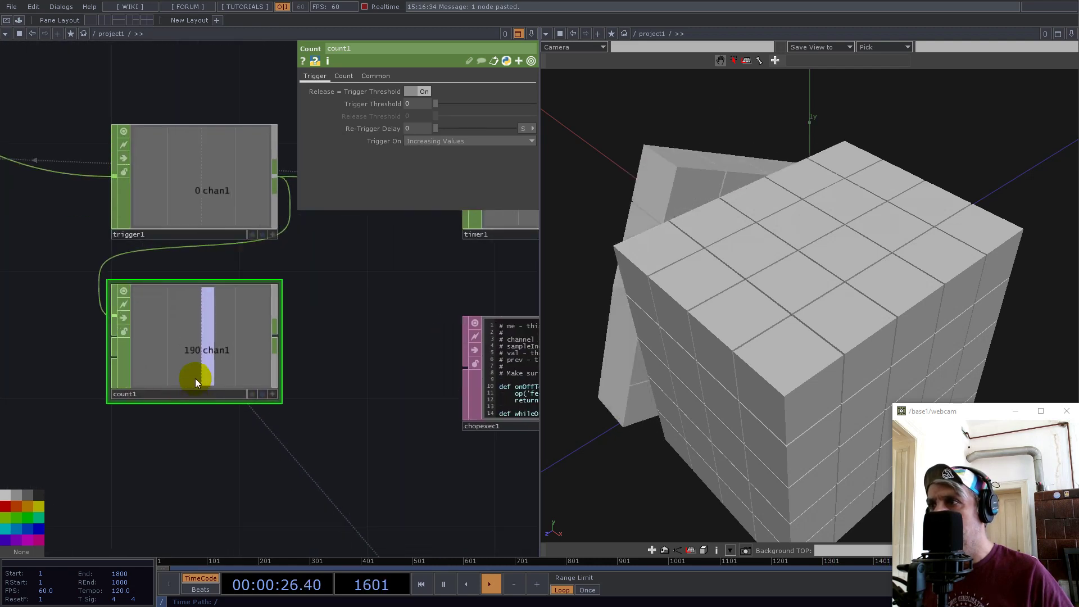
{"action": "left_click", "coordinate": [344, 77]}
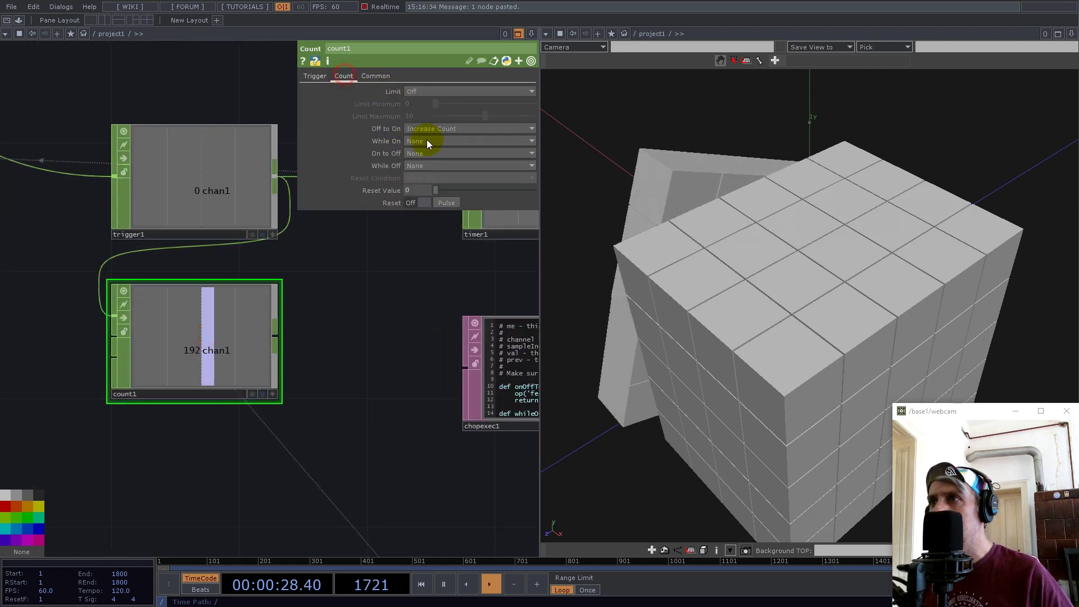
{"action": "scroll", "coordinate": [301, 431], "scroll_direction": "down", "scroll_amount": 5}
{"action": "scroll", "coordinate": [295, 375], "scroll_direction": "down", "scroll_amount": 6}
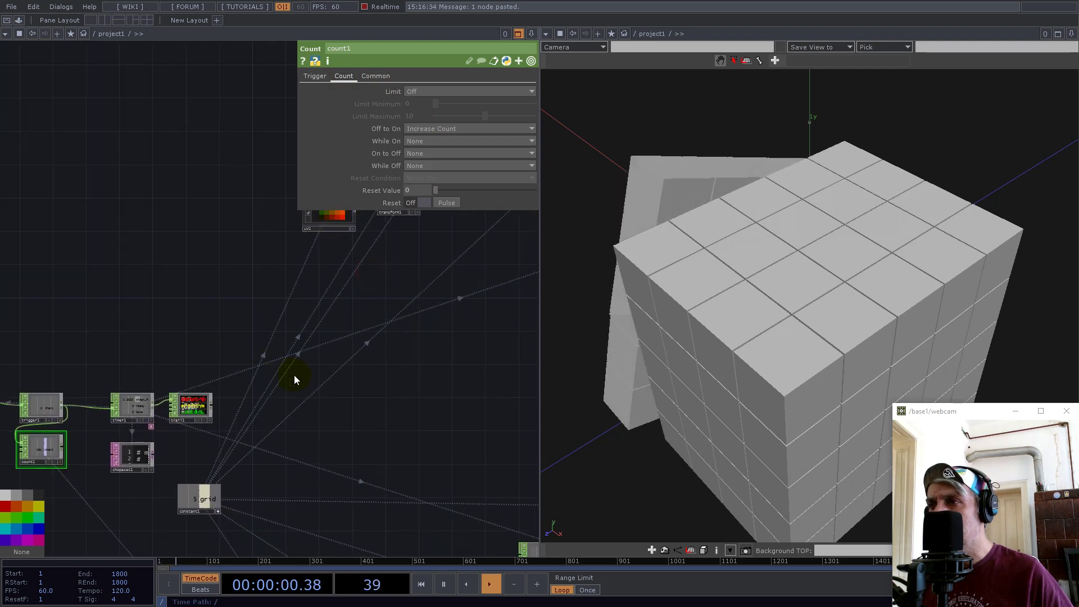
Step: Trace the network downstream of count1 and inspect the Seed parameter of noise1
{"action": "scroll", "coordinate": [451, 325], "scroll_direction": "up", "scroll_amount": 8}
{"action": "left_click_drag", "start_coordinate": [320, 292], "coordinate": [445, 203]}
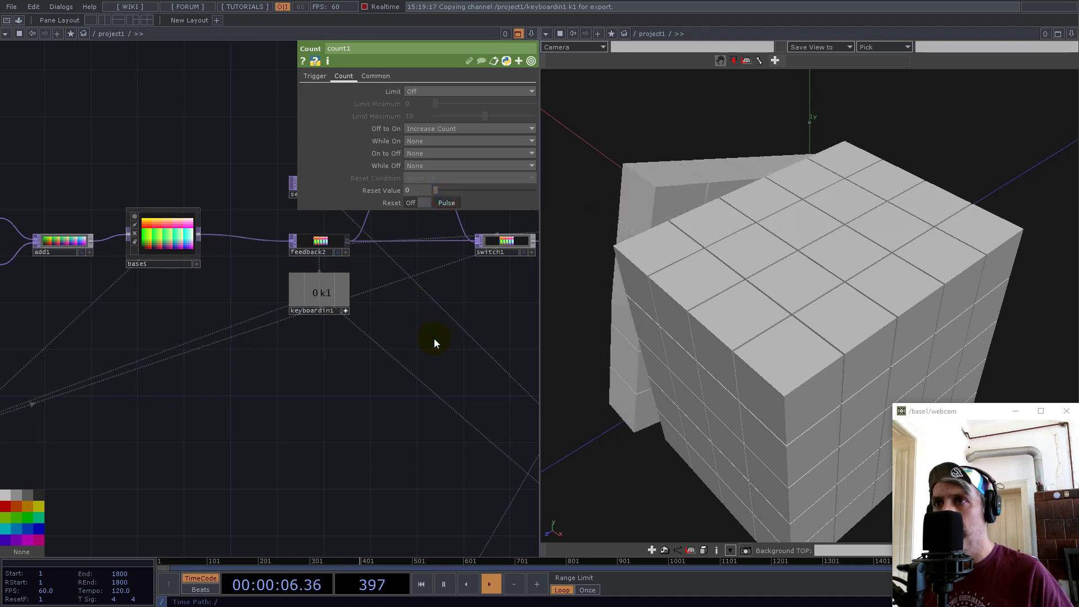
{"action": "scroll", "coordinate": [471, 382], "scroll_direction": "down", "scroll_amount": 5}
{"action": "scroll", "coordinate": [430, 422], "scroll_direction": "up", "scroll_amount": 4}
{"action": "scroll", "coordinate": [412, 470], "scroll_direction": "up", "scroll_amount": 2}
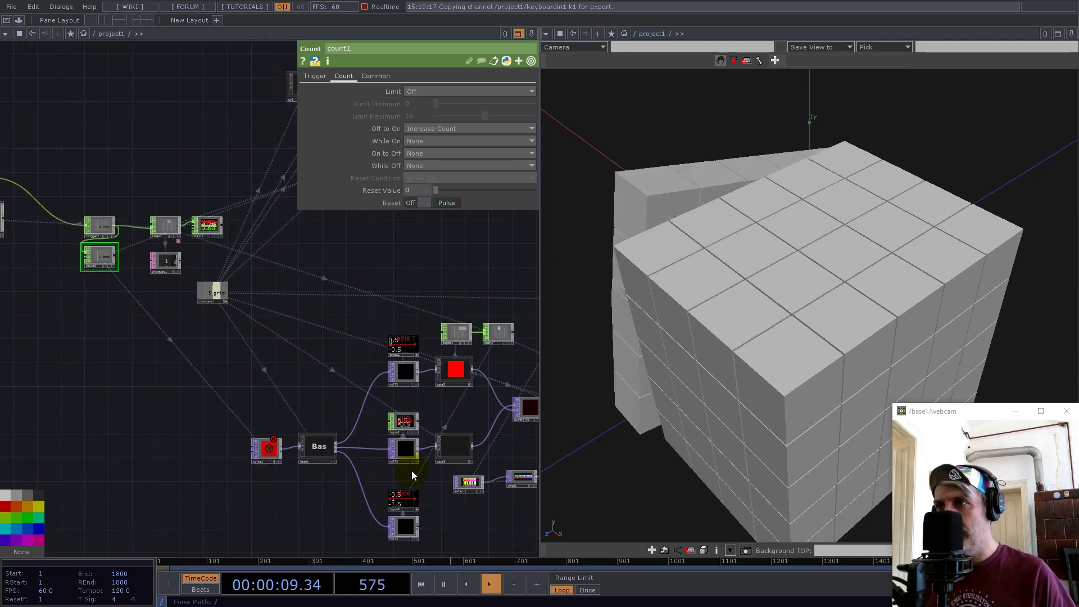
{"action": "left_click", "coordinate": [269, 449]}
{"action": "left_click_drag", "start_coordinate": [224, 366], "coordinate": [377, 428]}
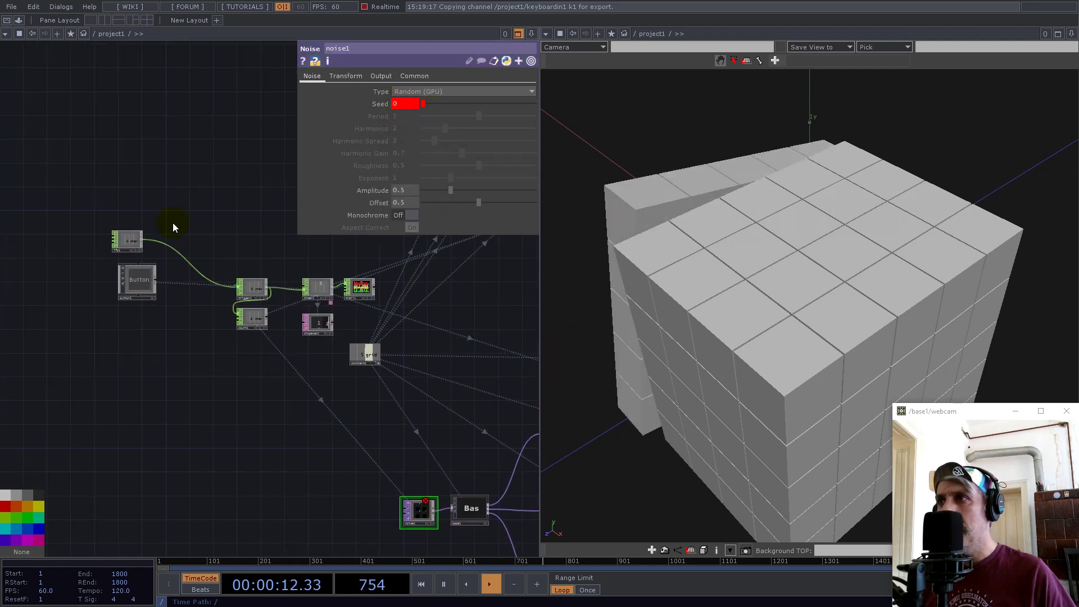
Step: Rename lfo1's output channel to v1
{"action": "scroll", "coordinate": [101, 258], "scroll_direction": "up", "scroll_amount": 5}
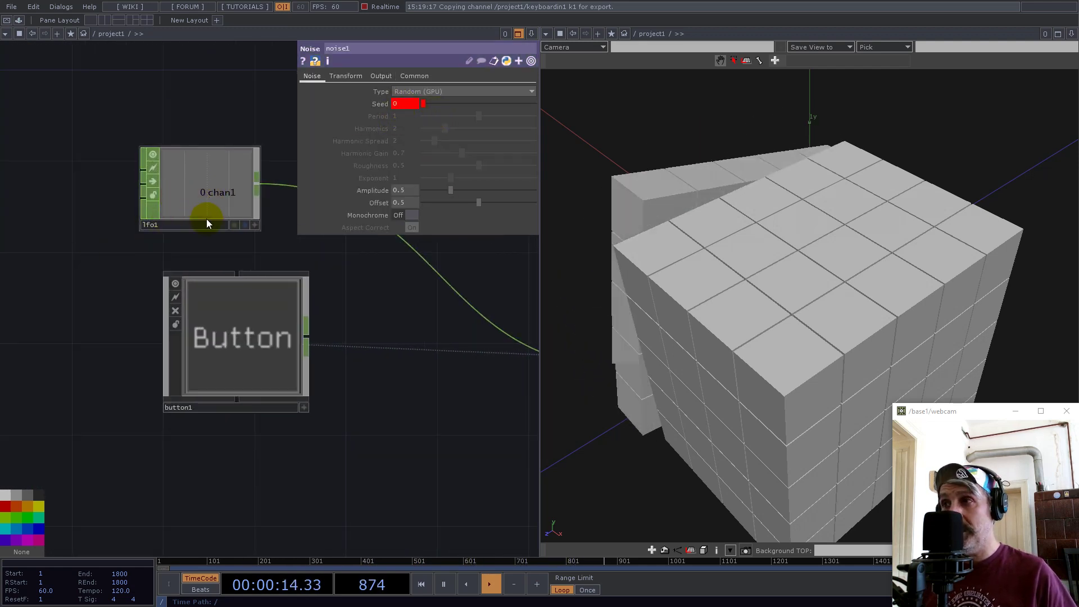
{"action": "left_click", "coordinate": [237, 340]}
{"action": "left_click_drag", "start_coordinate": [284, 450], "coordinate": [82, 481]}
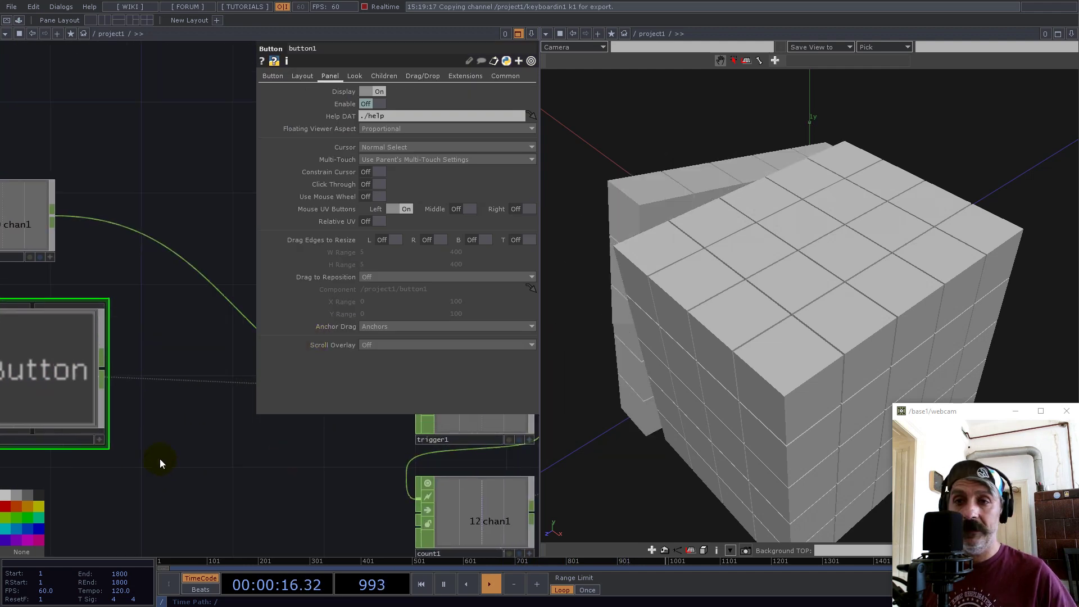
{"action": "left_click", "coordinate": [8, 203]}
{"action": "left_click", "coordinate": [310, 75]}
{"action": "left_click", "coordinate": [388, 90]}
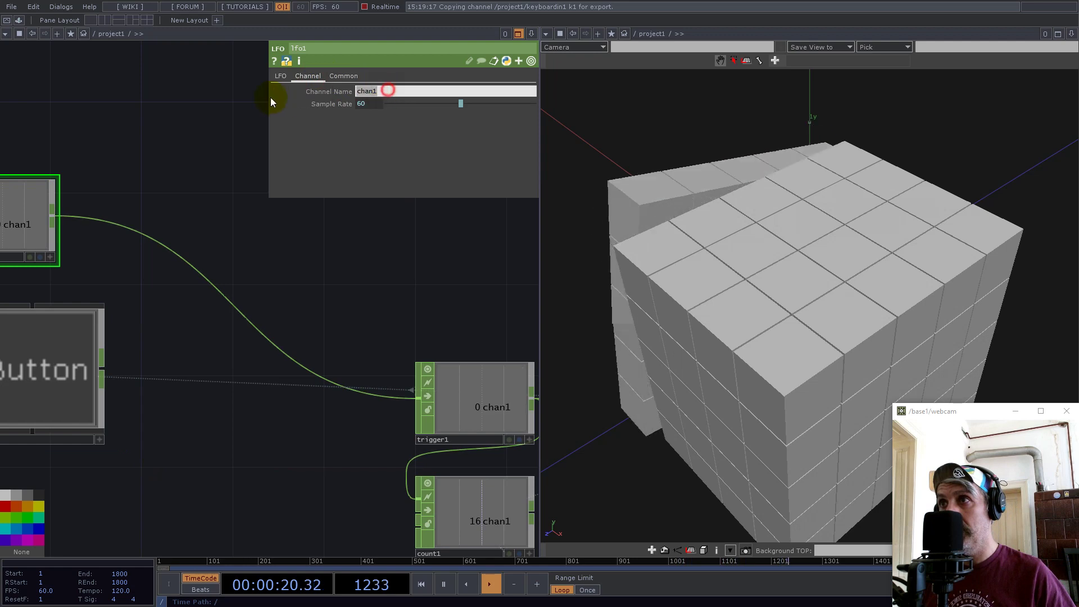
{"action": "type", "text": "v1"}
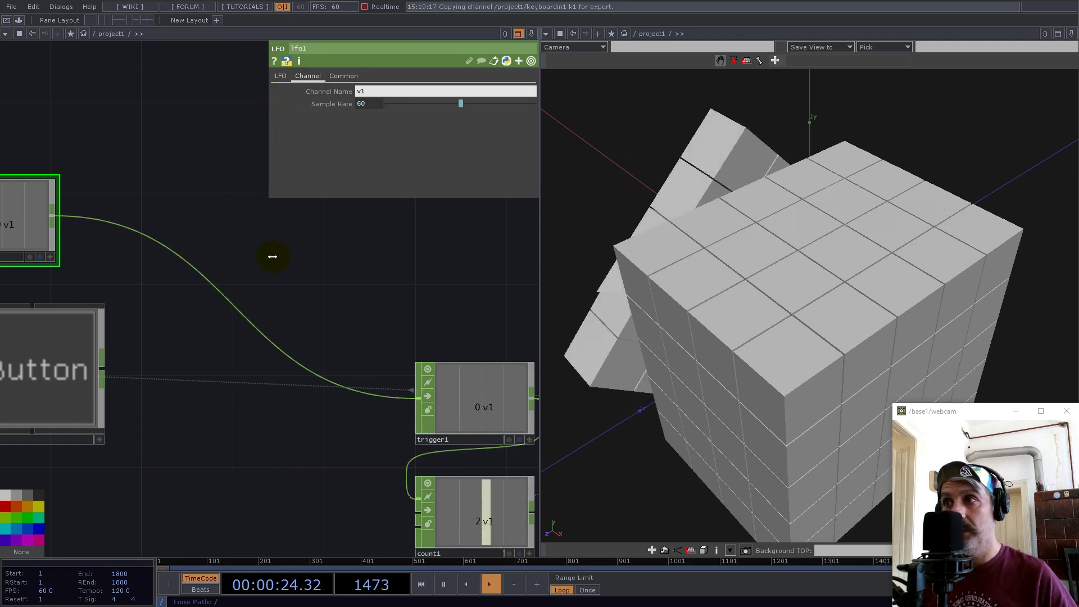
Step: Inspect trail1's timer graphs and set timer1's Length to 1/4 second
{"action": "scroll", "coordinate": [248, 306], "scroll_direction": "down", "scroll_amount": 6}
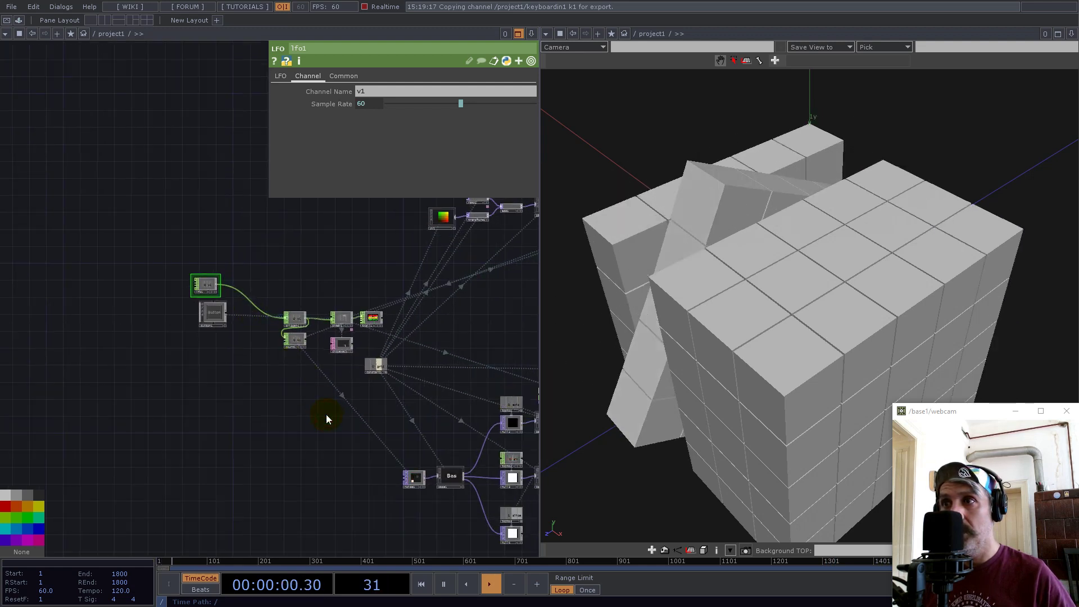
{"action": "scroll", "coordinate": [363, 343], "scroll_direction": "up", "scroll_amount": 10}
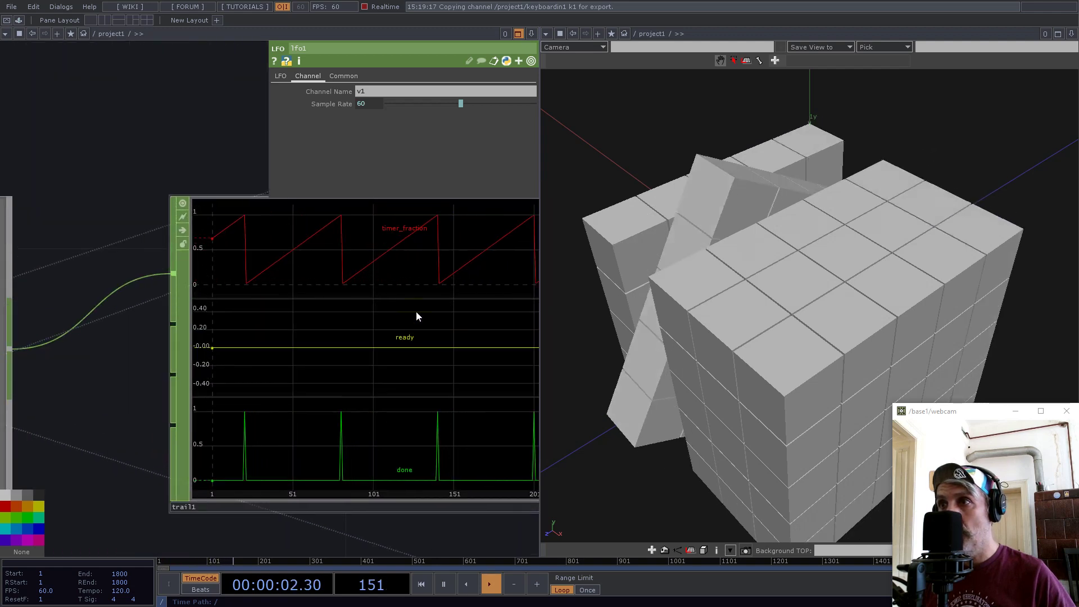
{"action": "scroll", "coordinate": [431, 272], "scroll_direction": "up", "scroll_amount": 10}
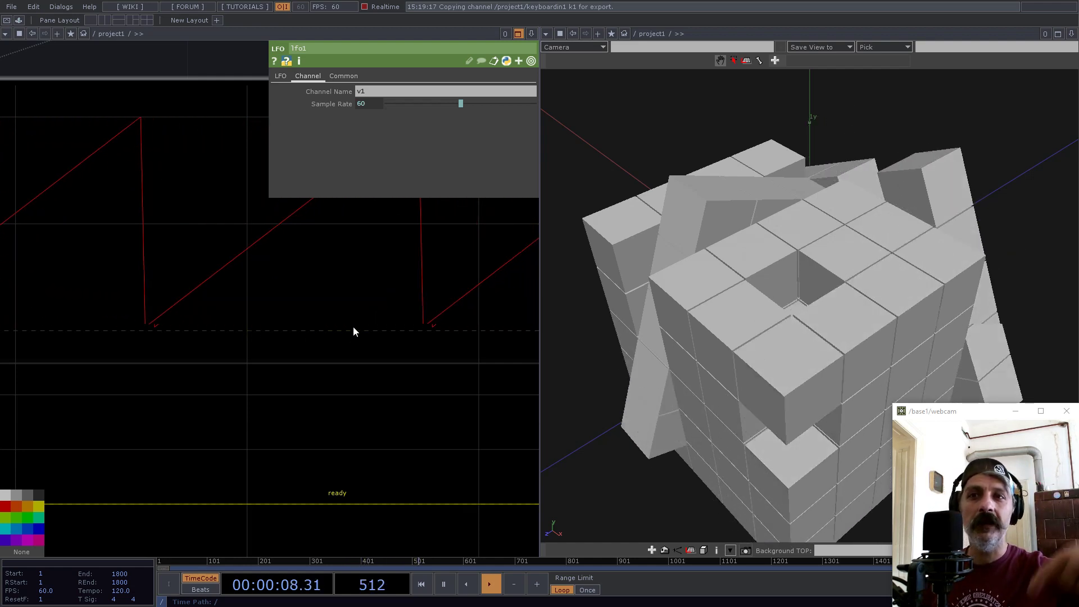
{"action": "scroll", "coordinate": [353, 323], "scroll_direction": "down", "scroll_amount": 8}
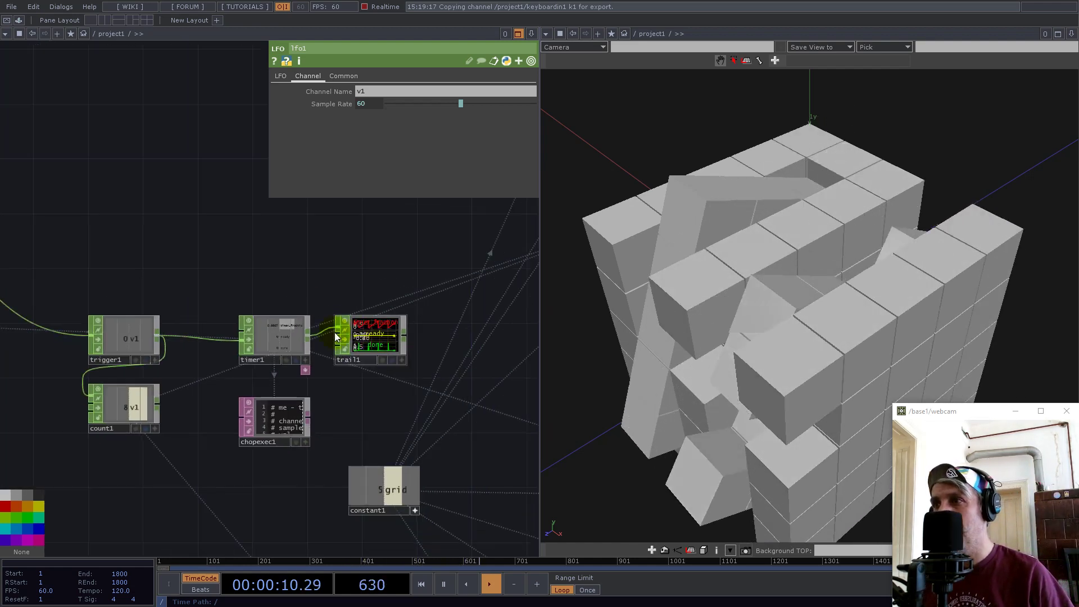
{"action": "scroll", "coordinate": [275, 336], "scroll_direction": "up", "scroll_amount": 5}
{"action": "left_click", "coordinate": [272, 333]}
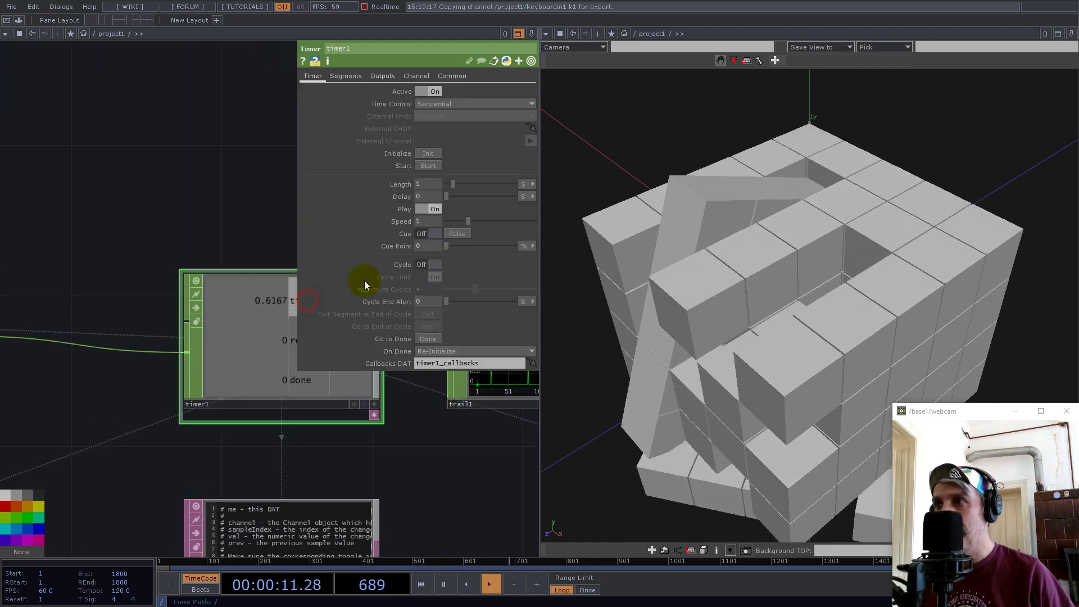
{"action": "left_click", "coordinate": [424, 184]}
{"action": "type", "text": "/"}
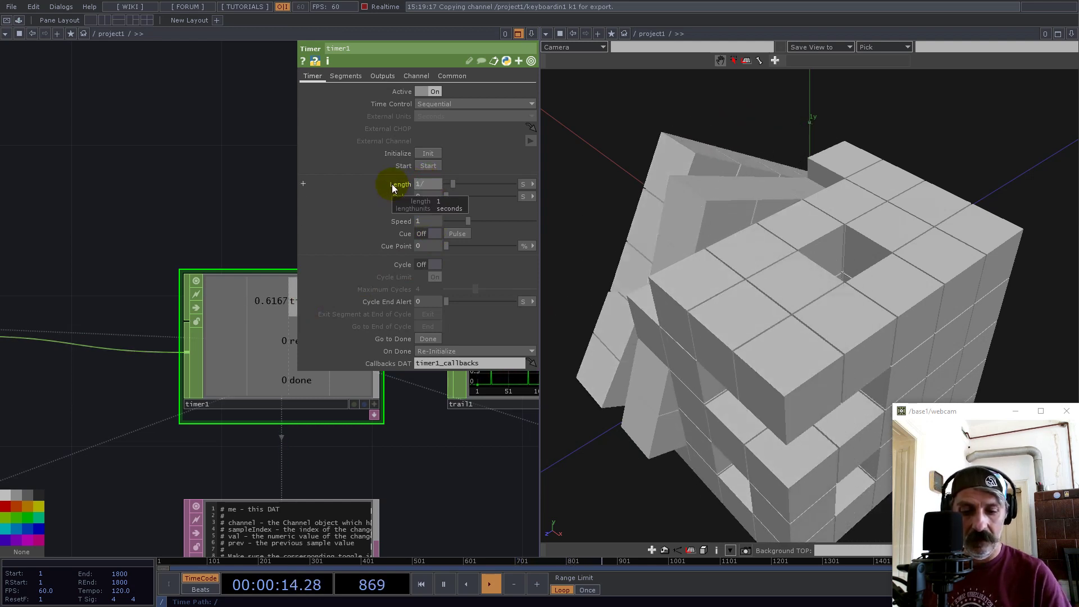
{"action": "type", "text": "4"}
{"action": "key", "text": "Return"}
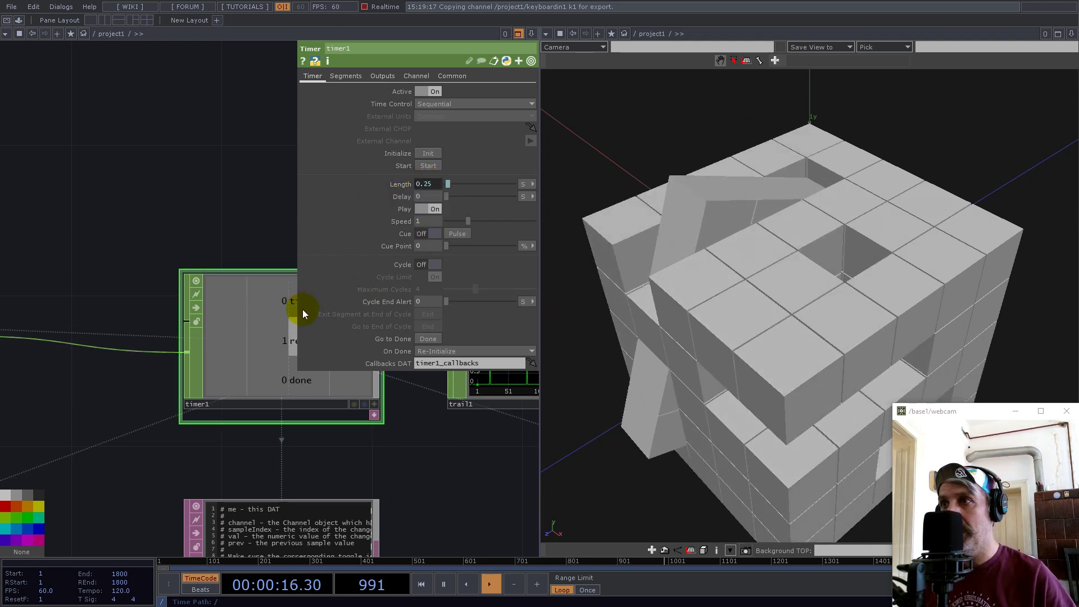
Step: Set the Frequency of lfo1 to 3
{"action": "scroll", "coordinate": [303, 314], "scroll_direction": "down", "scroll_amount": 5}
{"action": "scroll", "coordinate": [64, 304], "scroll_direction": "up", "scroll_amount": 3}
{"action": "left_click_drag", "start_coordinate": [92, 205], "coordinate": [167, 274]}
{"action": "left_click", "coordinate": [86, 273]}
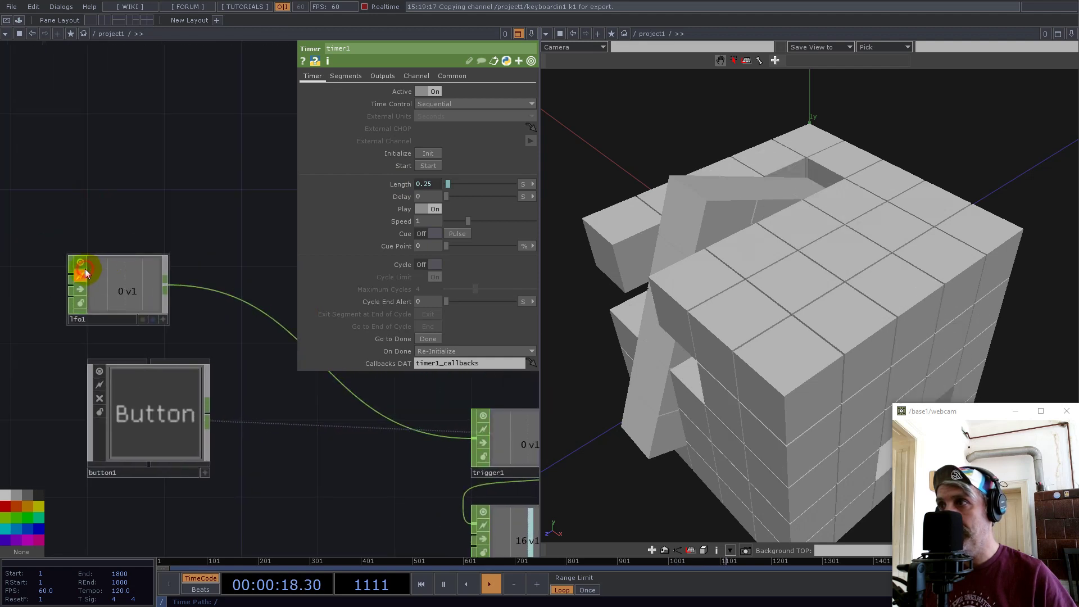
{"action": "left_click", "coordinate": [137, 278]}
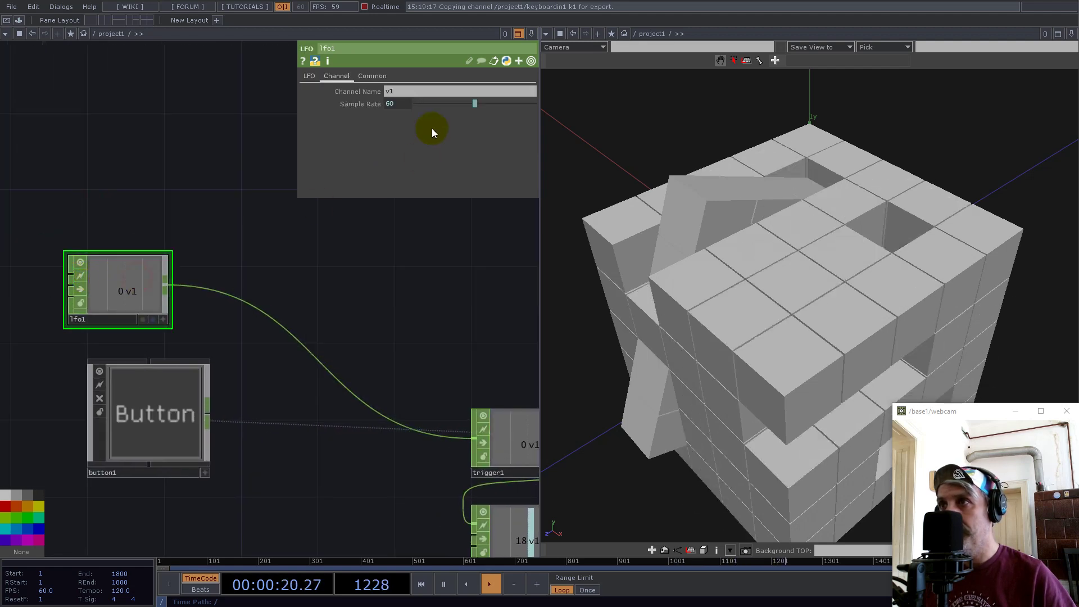
{"action": "left_click", "coordinate": [310, 76]}
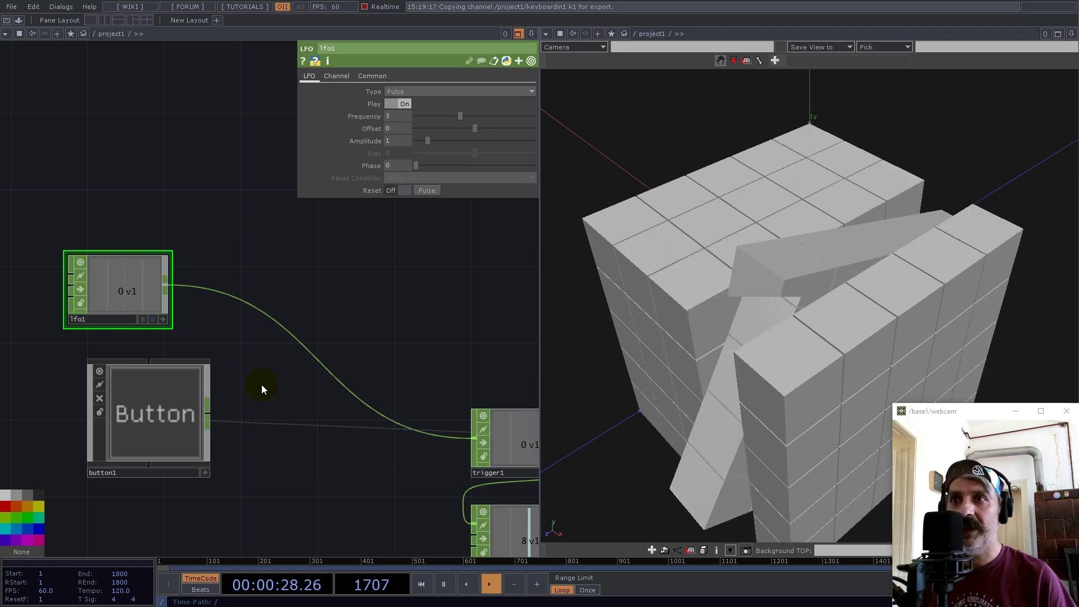
Step: Change the Length expression of timer1 to 1/3
{"action": "scroll", "coordinate": [262, 384], "scroll_direction": "down", "scroll_amount": 5}
{"action": "left_click_drag", "start_coordinate": [754, 373], "coordinate": [801, 324]}
{"action": "scroll", "coordinate": [295, 415], "scroll_direction": "up", "scroll_amount": 5}
{"action": "left_click_drag", "start_coordinate": [449, 274], "coordinate": [221, 346]}
{"action": "left_click", "coordinate": [443, 405]}
{"action": "left_click", "coordinate": [428, 187]}
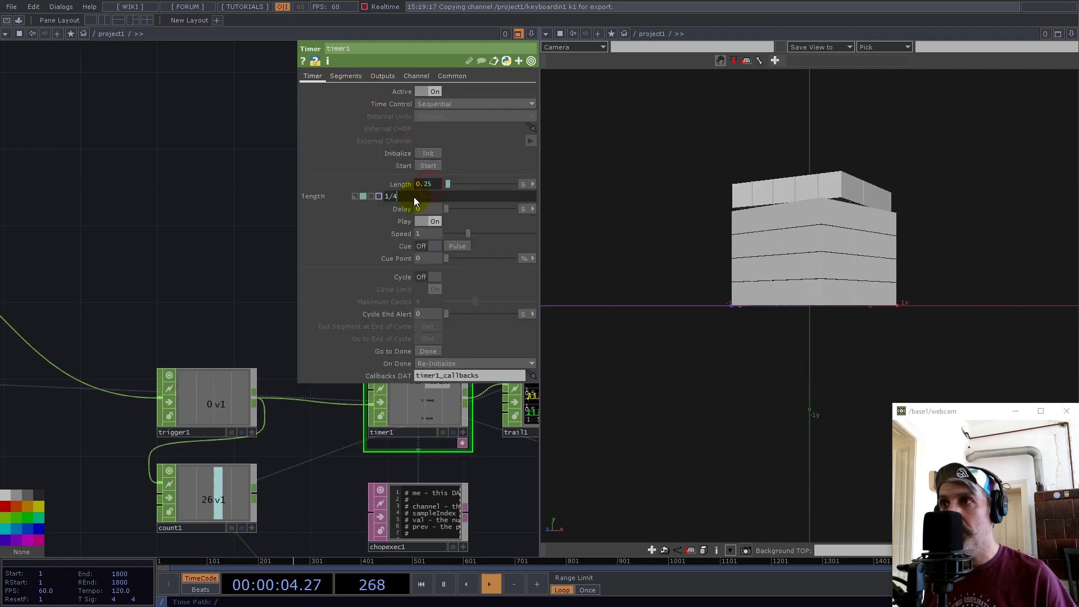
{"action": "left_click", "coordinate": [393, 196]}
{"action": "key", "text": "BackSpace"}
{"action": "type", "text": "3"}
{"action": "key", "text": "Return"}
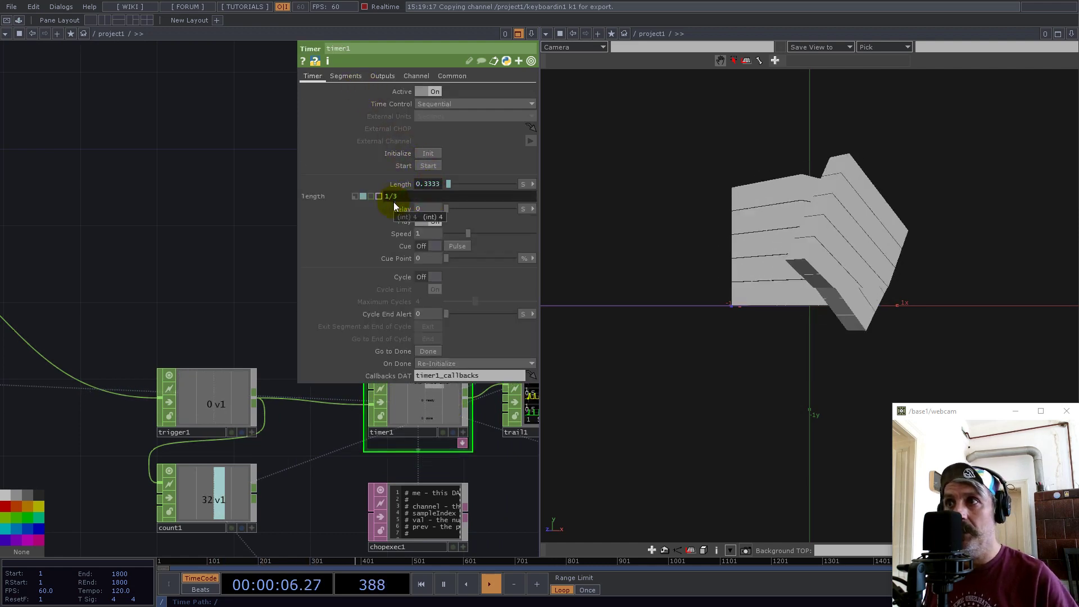
Step: Set the Frequency of lfo1 to 2
{"action": "scroll", "coordinate": [393, 294], "scroll_direction": "down", "scroll_amount": 4}
{"action": "scroll", "coordinate": [188, 279], "scroll_direction": "up", "scroll_amount": 5}
{"action": "left_click", "coordinate": [180, 277]}
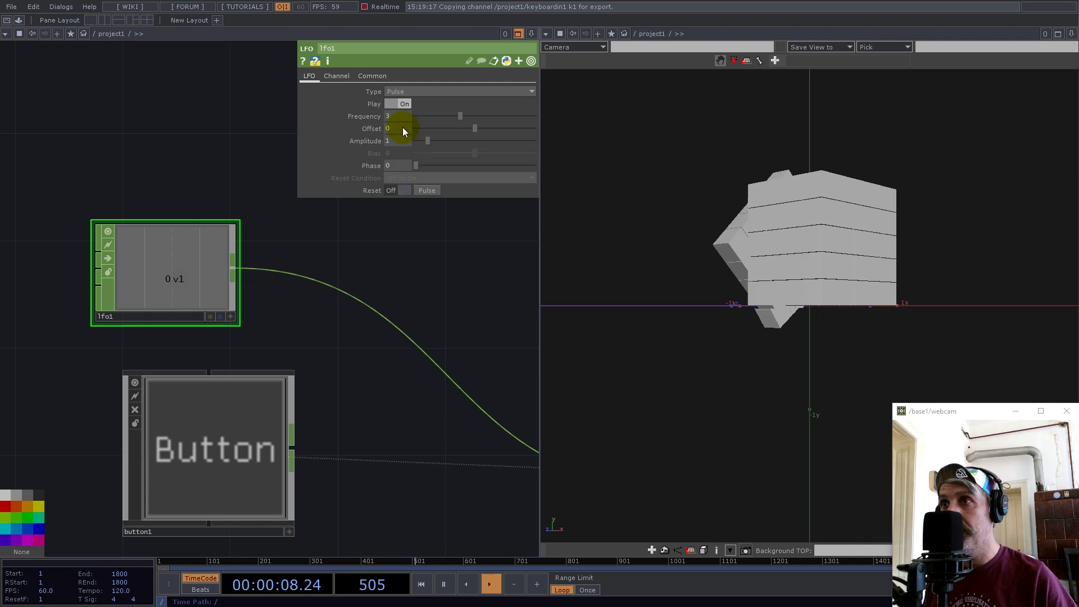
{"action": "key", "text": "BackSpace"}
{"action": "type", "text": "2"}
{"action": "key", "text": "Return"}
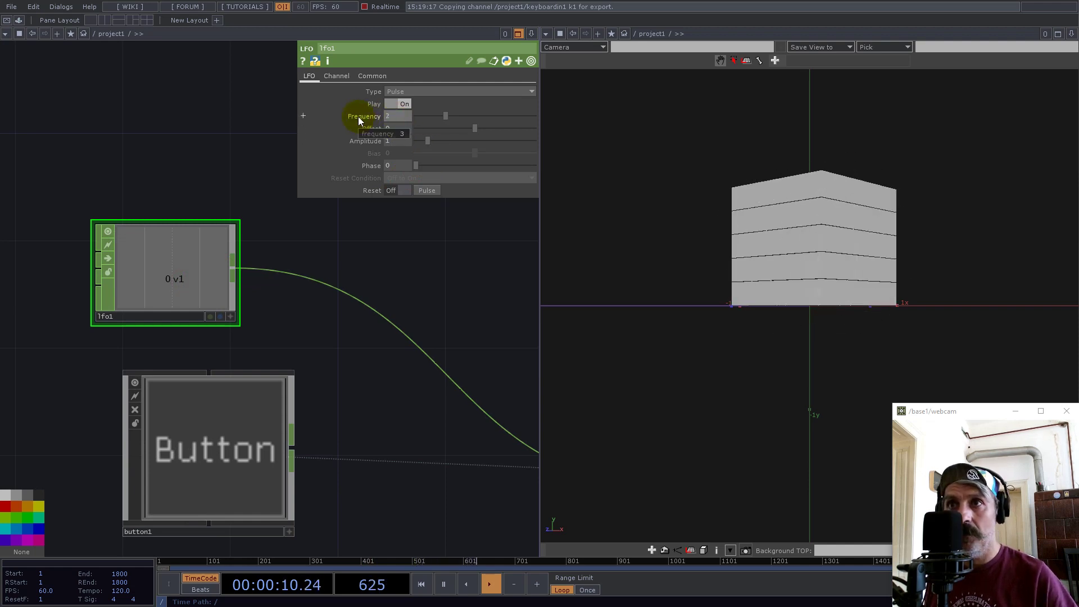
{"action": "left_click_drag", "start_coordinate": [424, 275], "coordinate": [191, 320]}
{"action": "left_click_drag", "start_coordinate": [742, 244], "coordinate": [887, 308]}
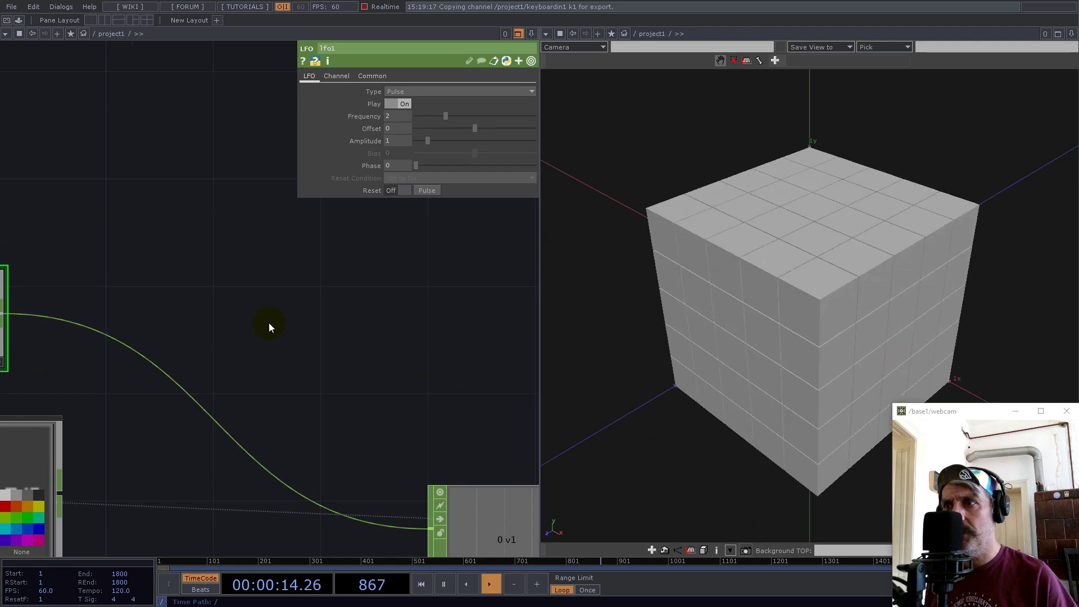
Step: Trace the texture chain through feedback2 and base5 back to add1, and inspect add1's colour grid
{"action": "scroll", "coordinate": [269, 324], "scroll_direction": "down", "scroll_amount": 5}
{"action": "scroll", "coordinate": [269, 325], "scroll_direction": "down", "scroll_amount": 5}
{"action": "left_click_drag", "start_coordinate": [420, 340], "coordinate": [113, 360]}
{"action": "left_click_drag", "start_coordinate": [423, 312], "coordinate": [496, 405]}
{"action": "scroll", "coordinate": [271, 386], "scroll_direction": "up", "scroll_amount": 6}
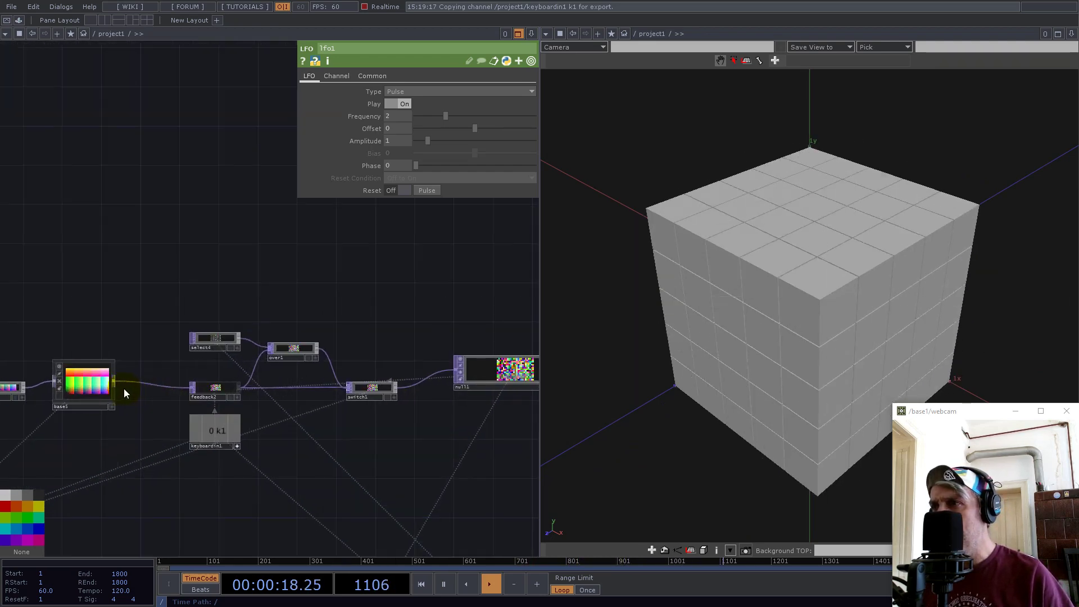
{"action": "left_click_drag", "start_coordinate": [190, 284], "coordinate": [429, 270]}
{"action": "scroll", "coordinate": [243, 386], "scroll_direction": "up", "scroll_amount": 8}
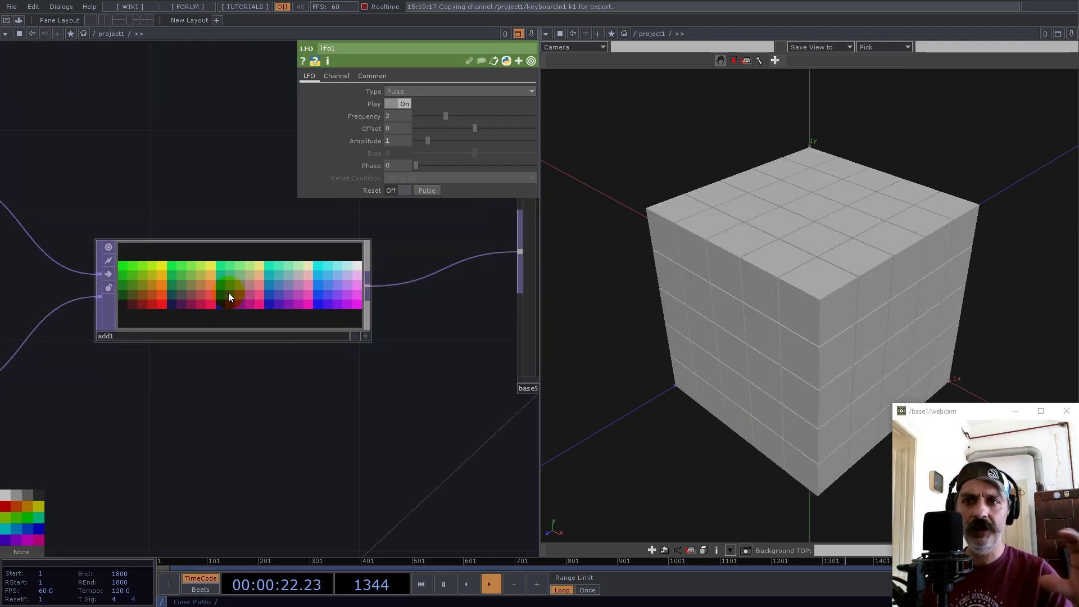
{"action": "scroll", "coordinate": [202, 345], "scroll_direction": "down", "scroll_amount": 5}
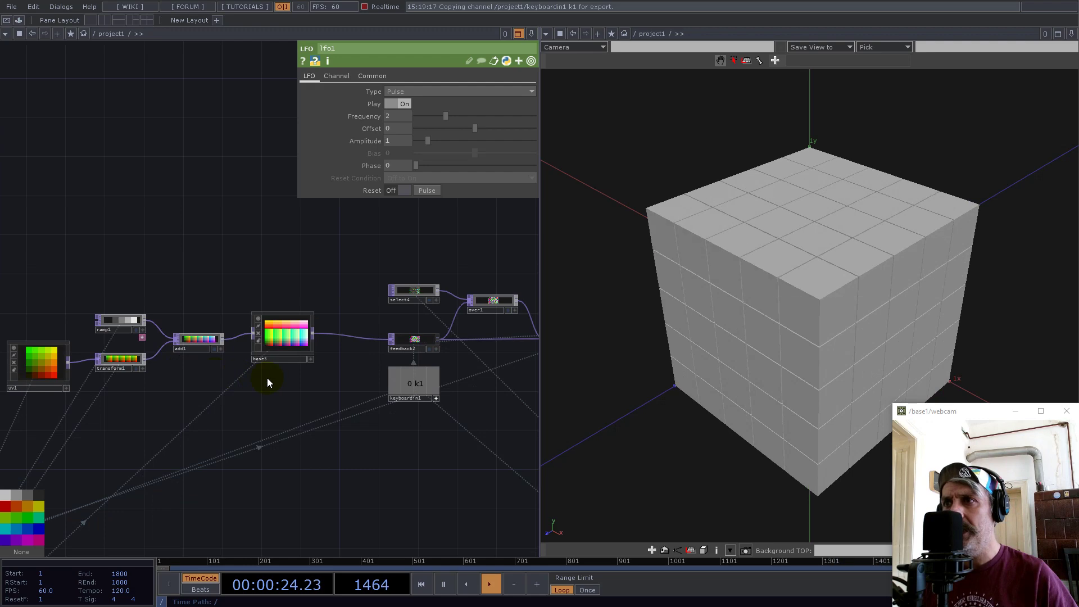
{"action": "scroll", "coordinate": [336, 264], "scroll_direction": "down", "scroll_amount": 5}
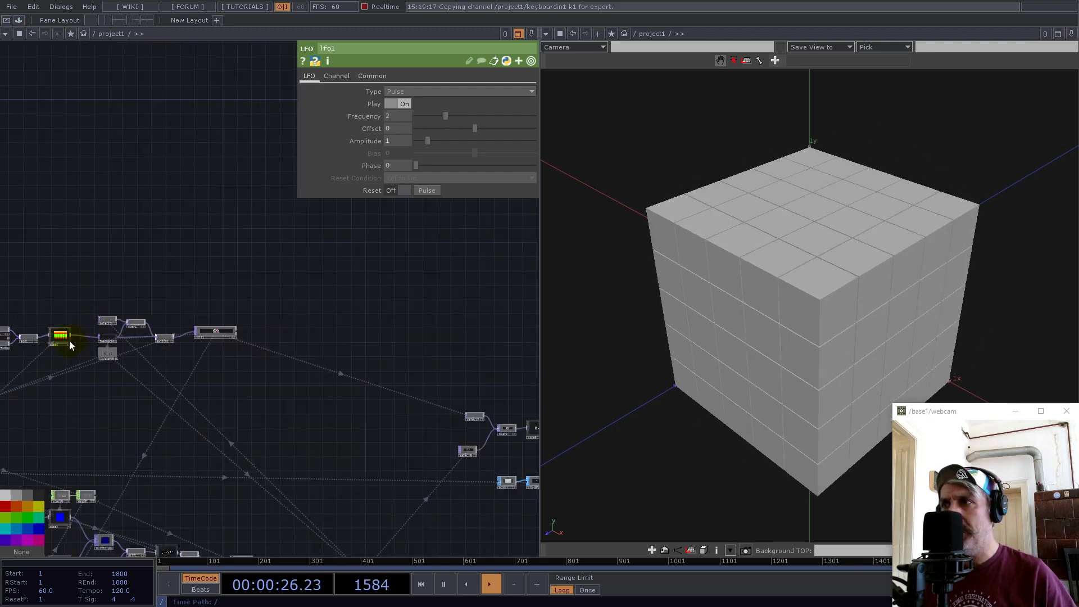
Step: Create a Select TOP that references add1 and place it near the operators feeding geo1
{"action": "key", "text": "Tab"}
{"action": "type", "text": "se"}
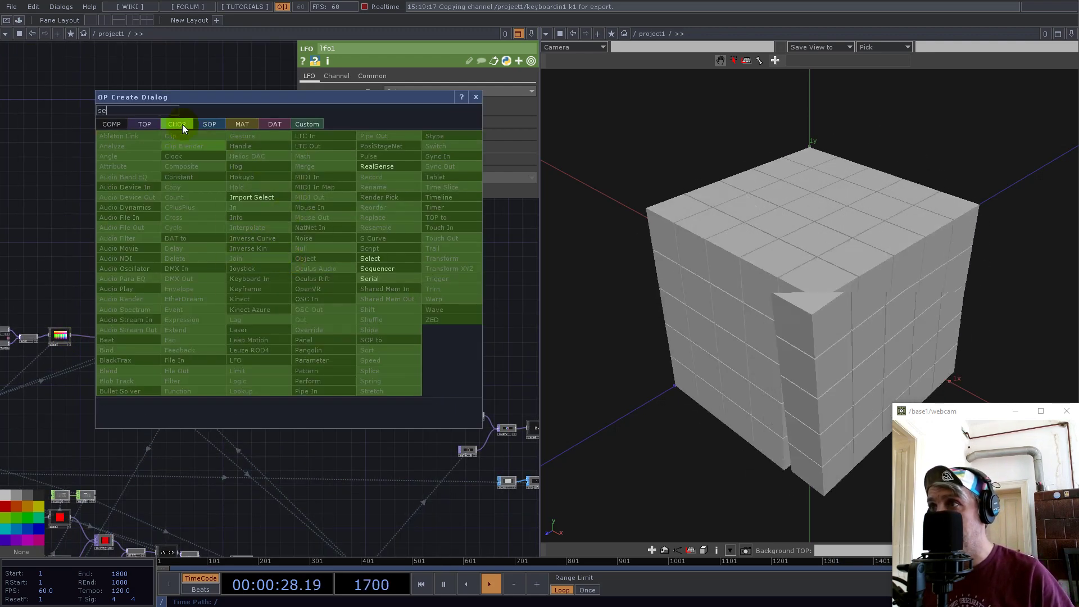
{"action": "left_click", "coordinate": [144, 123]}
{"action": "left_click", "coordinate": [305, 268]}
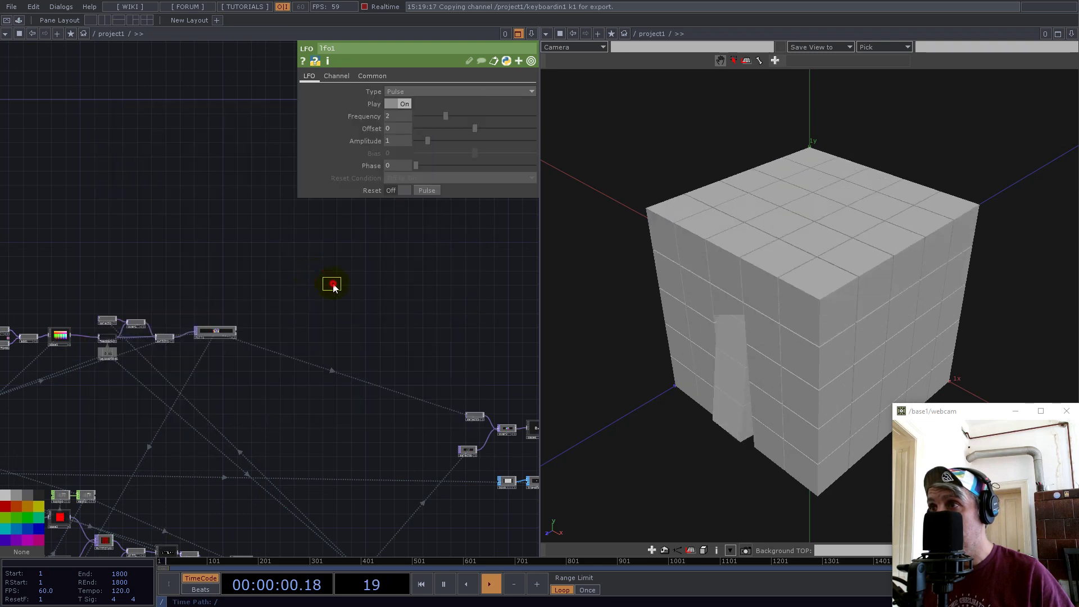
{"action": "left_click", "coordinate": [332, 281]}
{"action": "left_click_drag", "start_coordinate": [66, 323], "coordinate": [415, 93]}
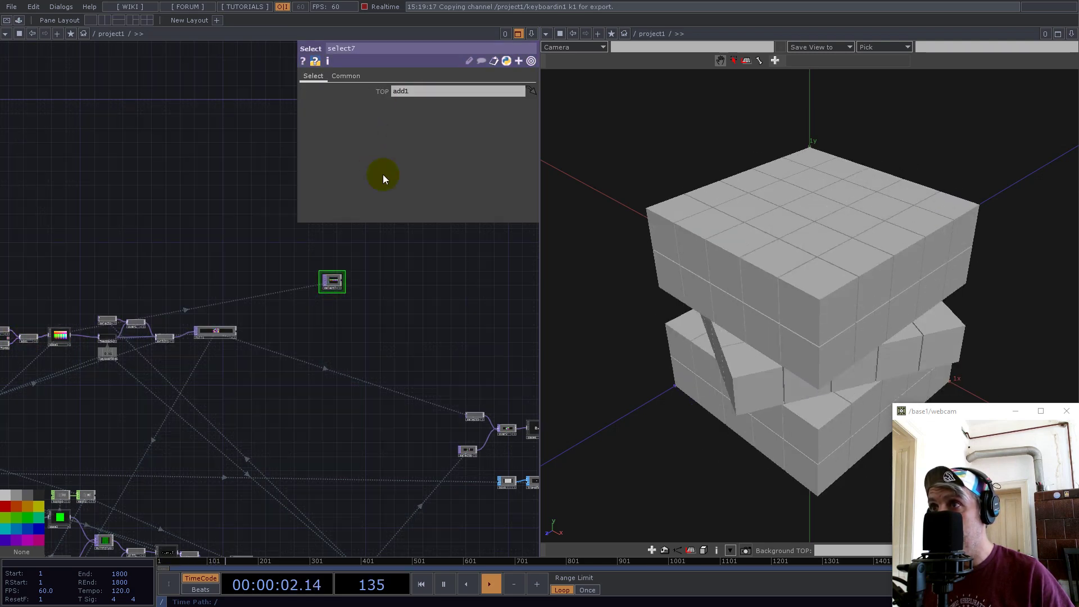
{"action": "left_click_drag", "start_coordinate": [332, 282], "coordinate": [448, 368]}
Step: Append a Null TOP to select7, place it above null6, and colour the four output nulls purple
{"action": "left_click_drag", "start_coordinate": [505, 322], "coordinate": [196, 351]}
{"action": "left_click_drag", "start_coordinate": [140, 395], "coordinate": [205, 415]}
{"action": "scroll", "coordinate": [244, 447], "scroll_direction": "up", "scroll_amount": 6}
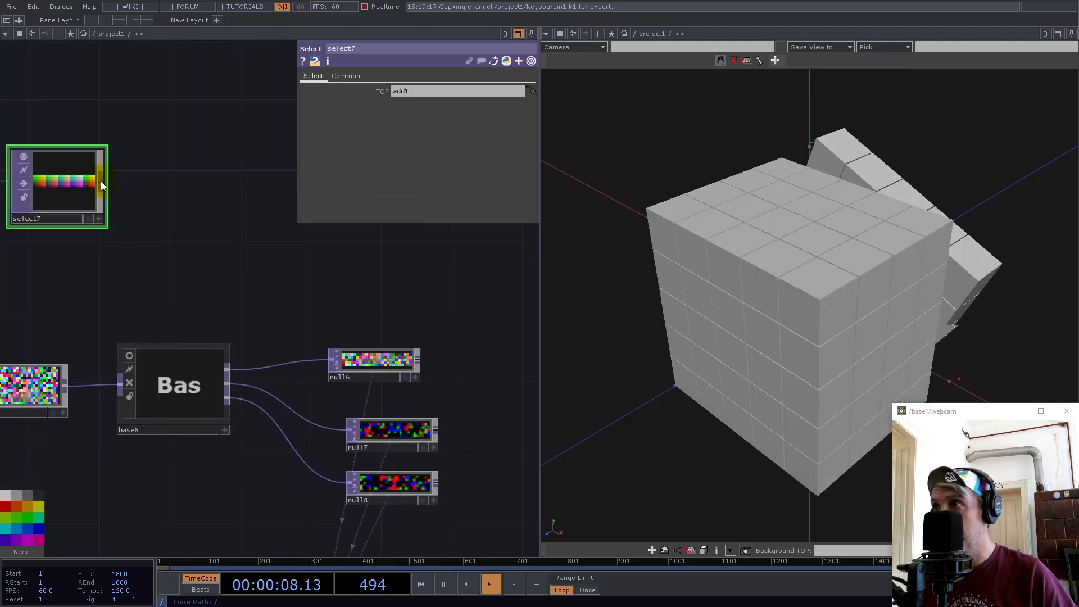
{"action": "right_click", "coordinate": [100, 181]}
{"action": "left_click", "coordinate": [139, 130]}
{"action": "left_click", "coordinate": [393, 275]}
{"action": "left_click_drag", "start_coordinate": [489, 346], "coordinate": [449, 316]}
{"action": "right_click_drag", "start_coordinate": [489, 492], "coordinate": [395, 411]}
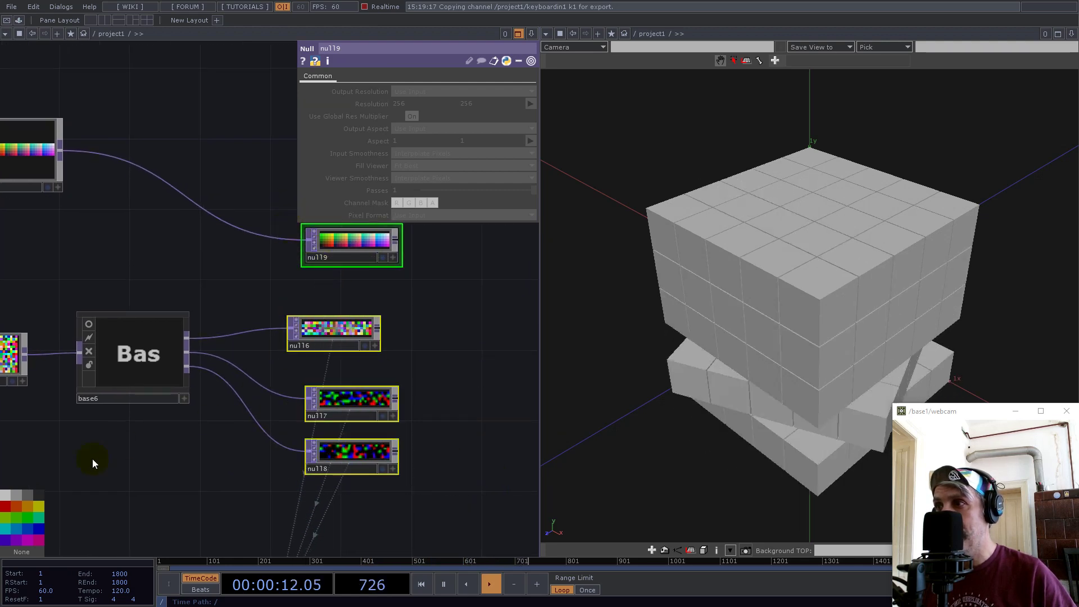
{"action": "scroll", "coordinate": [433, 312], "scroll_direction": "down", "scroll_amount": 3}
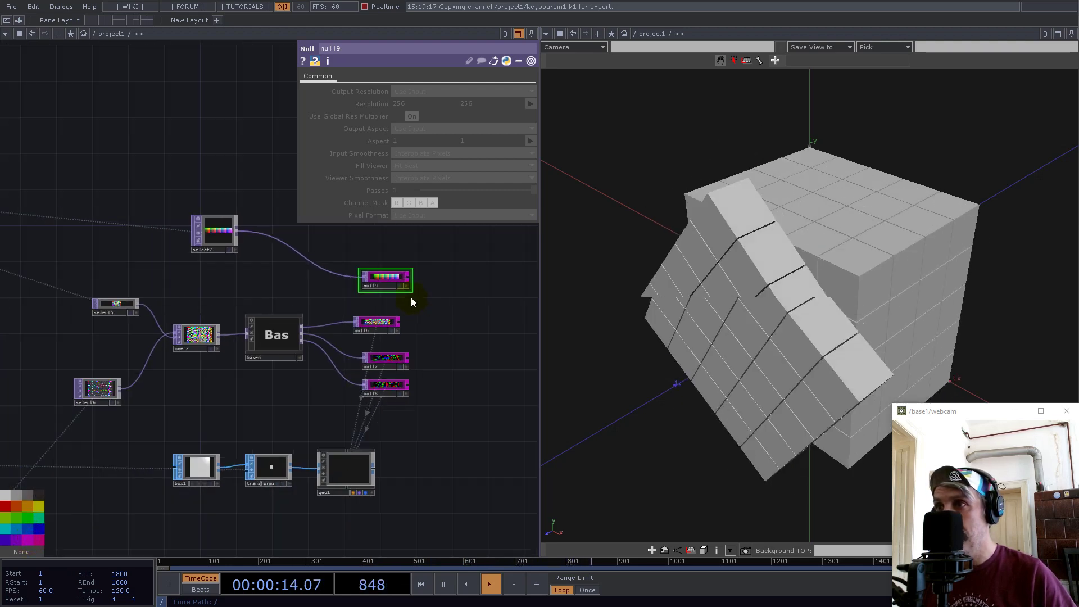
Step: Set geo1's instance Color OP to null9, with r, g and b as its R, G and B channels
{"action": "left_click", "coordinate": [356, 453]}
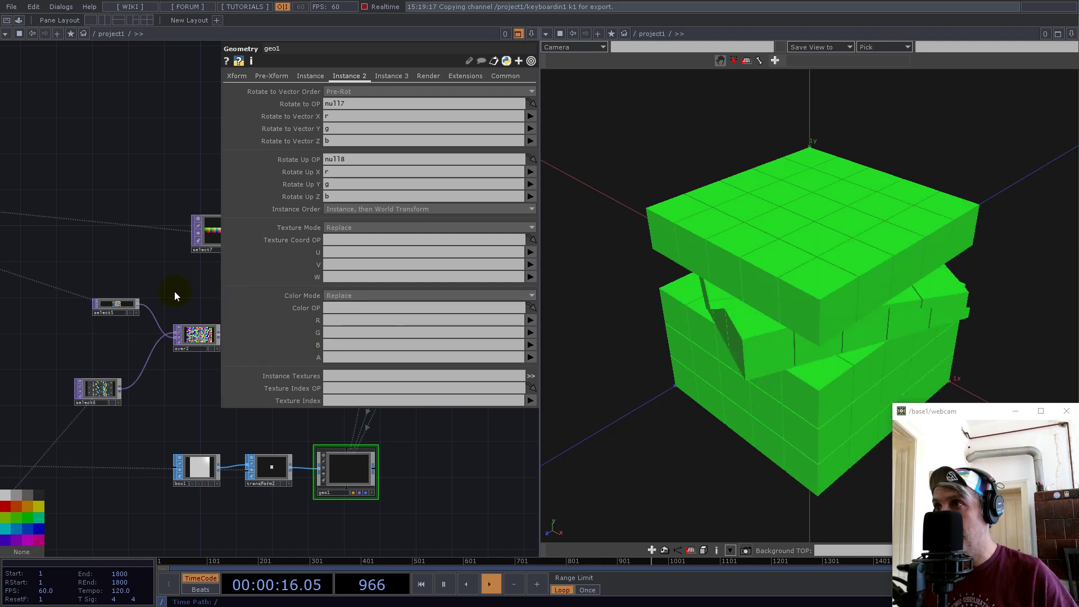
{"action": "left_click_drag", "start_coordinate": [166, 159], "coordinate": [94, 151]}
{"action": "left_click_drag", "start_coordinate": [162, 135], "coordinate": [42, 113]}
{"action": "left_click_drag", "start_coordinate": [198, 258], "coordinate": [339, 312]}
{"action": "left_click", "coordinate": [338, 319]}
{"action": "type", "text": "r"}
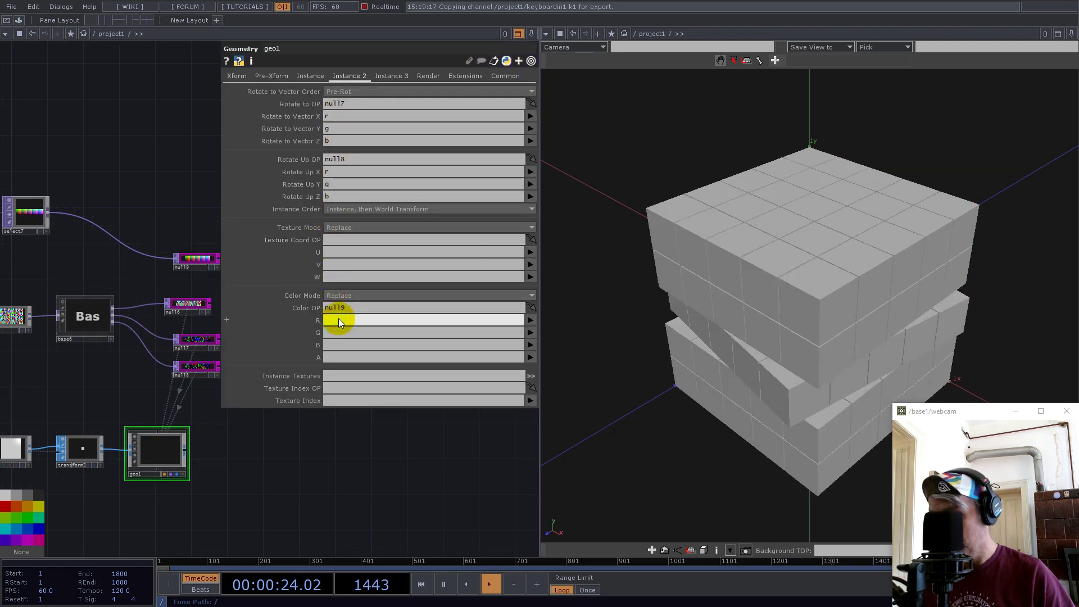
{"action": "left_click", "coordinate": [338, 332]}
{"action": "type", "text": "g"}
{"action": "left_click", "coordinate": [332, 345]}
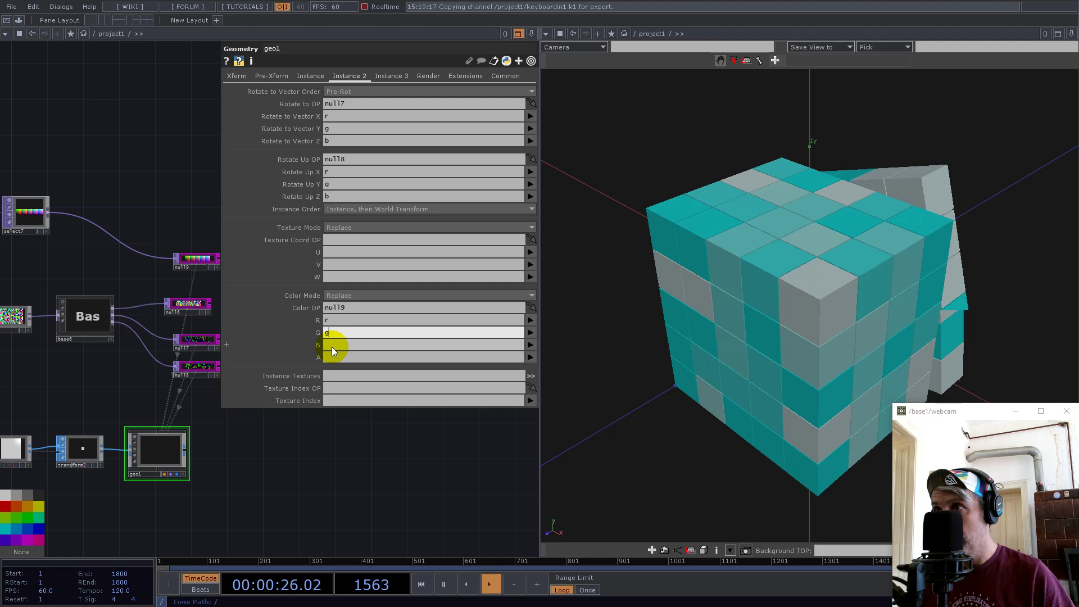
{"action": "type", "text": "b"}
{"action": "key", "text": "Return"}
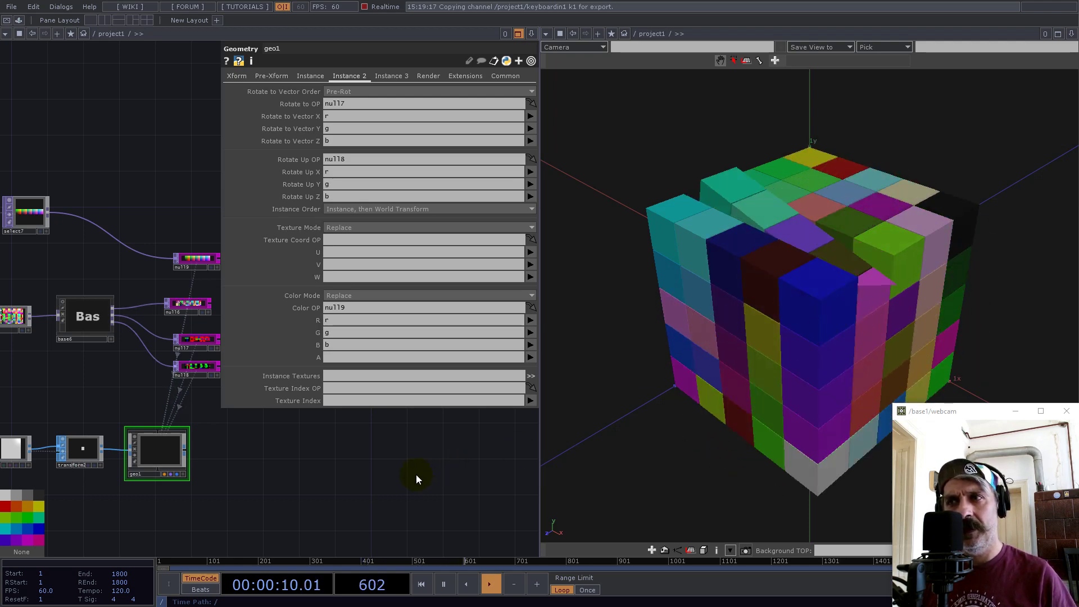
Step: Widen the network pane and review the complete project1 network beside the coloured cube
{"action": "scroll", "coordinate": [292, 491], "scroll_direction": "down", "scroll_amount": 2}
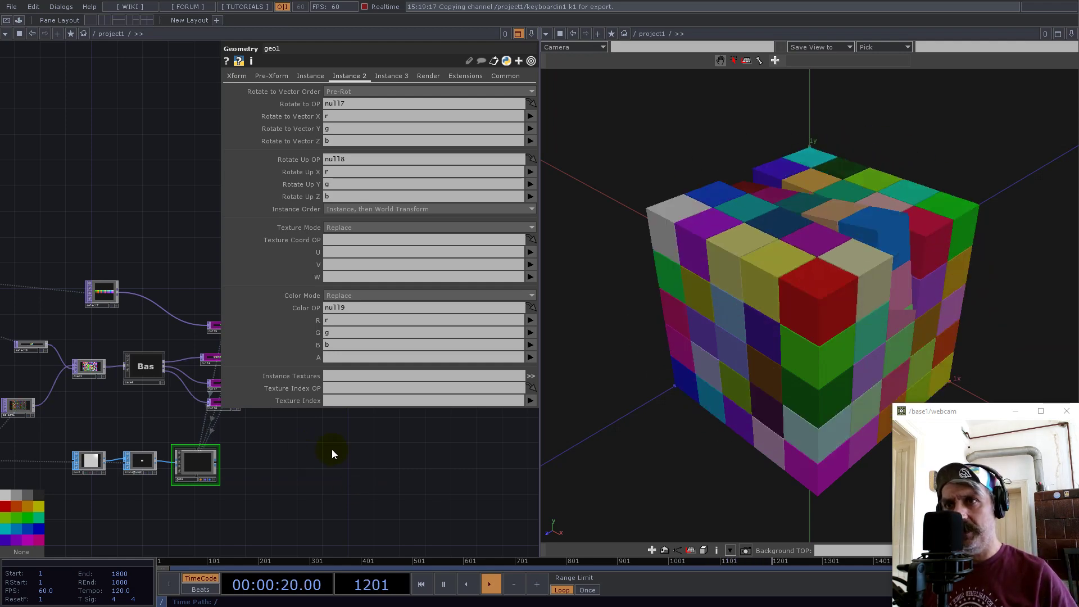
{"action": "scroll", "coordinate": [343, 451], "scroll_direction": "down", "scroll_amount": 8}
{"action": "scroll", "coordinate": [345, 450], "scroll_direction": "down", "scroll_amount": 10}
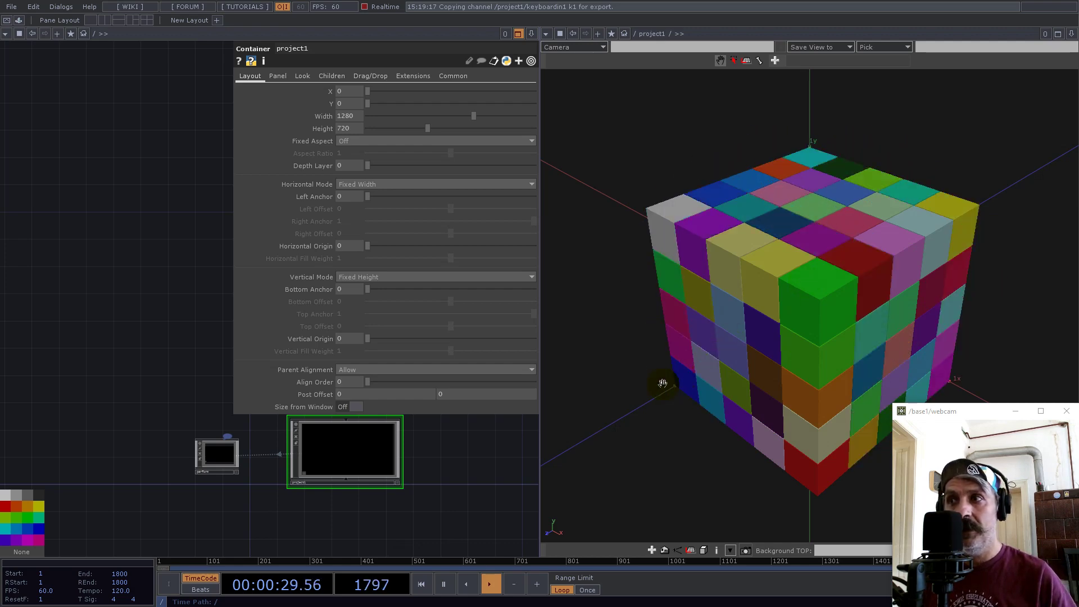
{"action": "double_click", "coordinate": [341, 453]}
{"action": "key", "text": "p"}
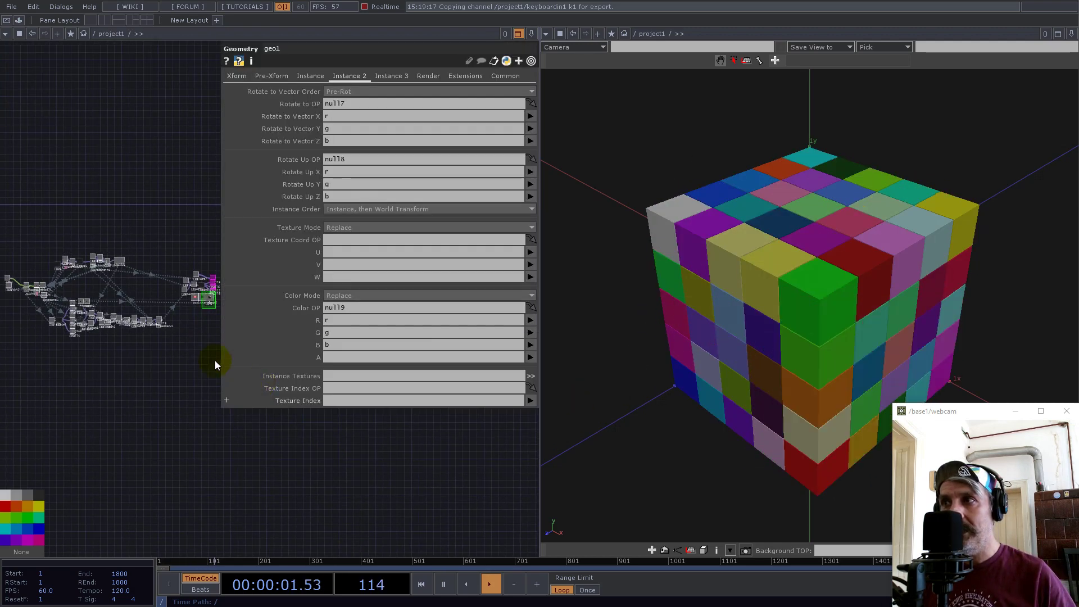
{"action": "left_click_drag", "start_coordinate": [135, 391], "coordinate": [211, 526]}
{"action": "scroll", "coordinate": [163, 447], "scroll_direction": "up", "scroll_amount": 5}
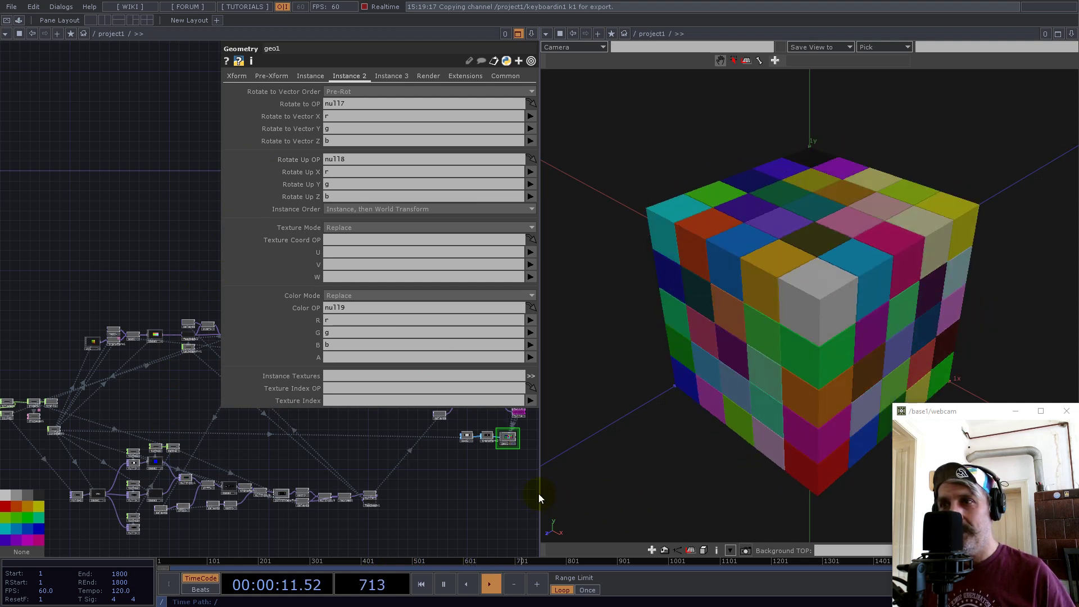
{"action": "left_click_drag", "start_coordinate": [538, 494], "coordinate": [619, 494]}
{"action": "scroll", "coordinate": [268, 429], "scroll_direction": "down", "scroll_amount": 3}
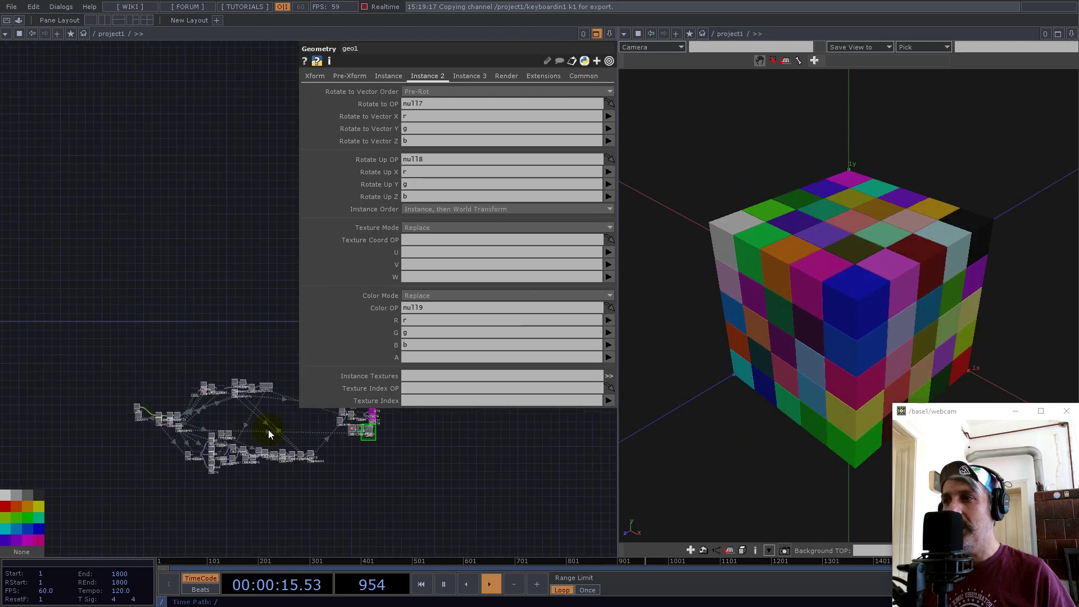
{"action": "scroll", "coordinate": [268, 430], "scroll_direction": "down", "scroll_amount": 1}
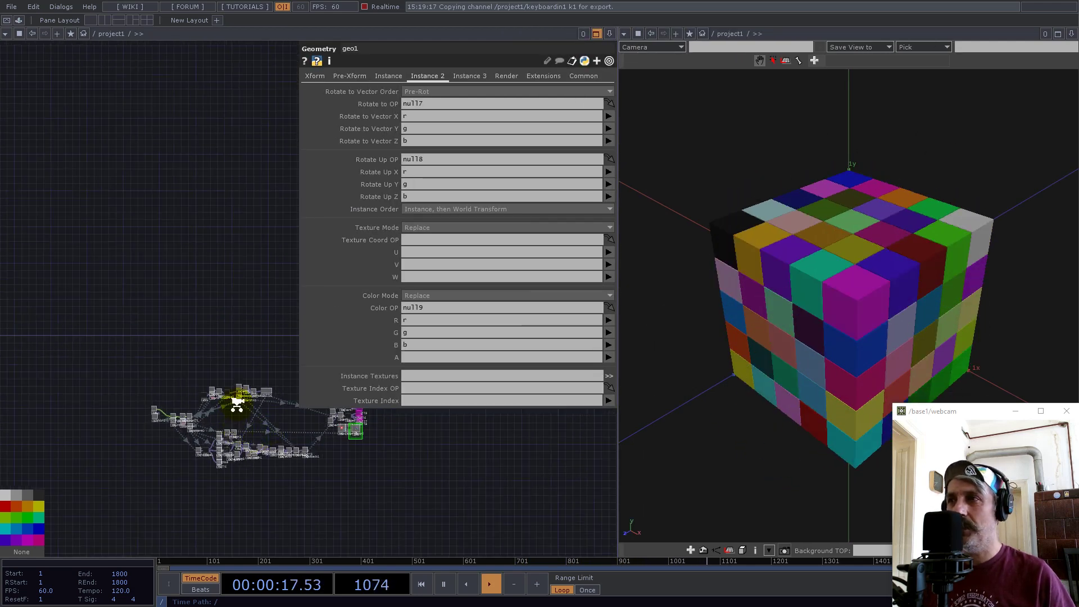
Step: Examine how null1 at the end of the upper chain feeds back through select1 into crop1
{"action": "scroll", "coordinate": [236, 404], "scroll_direction": "up", "scroll_amount": 5}
{"action": "scroll", "coordinate": [135, 441], "scroll_direction": "up", "scroll_amount": 5}
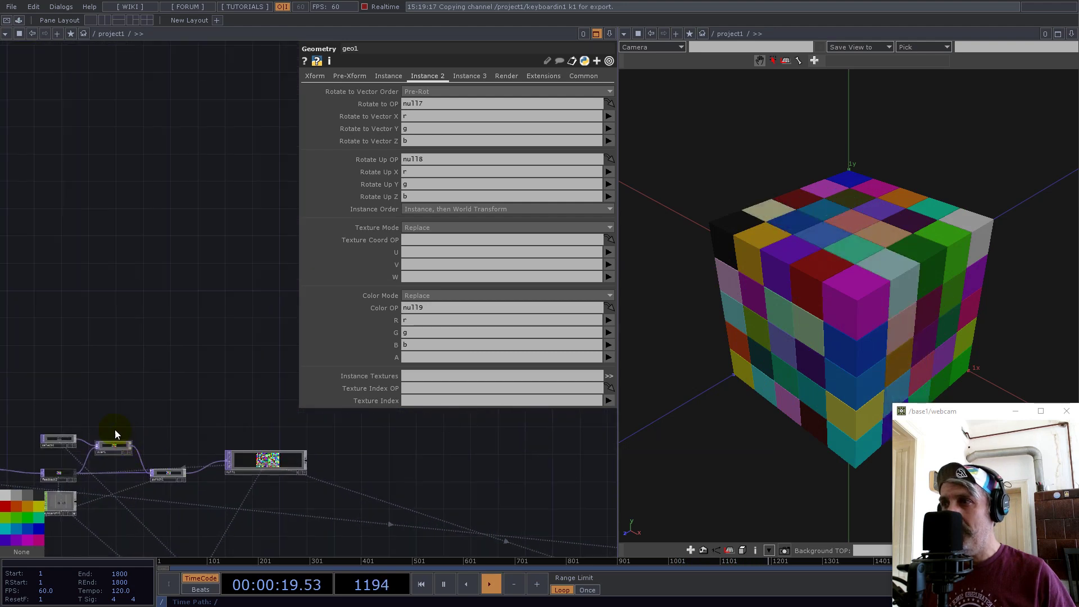
{"action": "left_click_drag", "start_coordinate": [88, 375], "coordinate": [170, 319]}
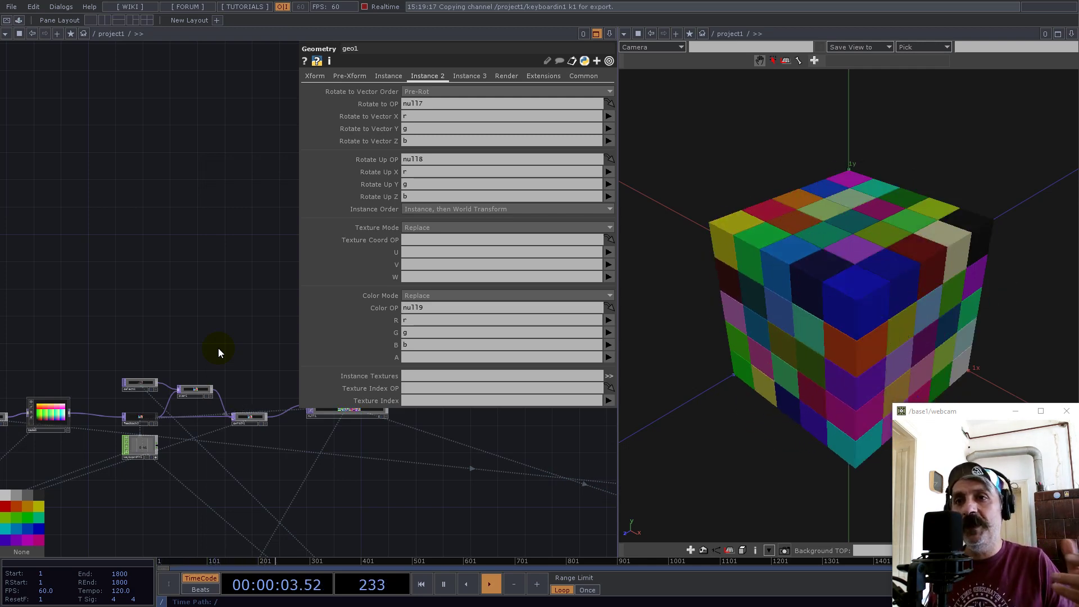
{"action": "middle_click_drag", "start_coordinate": [211, 297], "coordinate": [271, 396]}
{"action": "middle_click_drag", "start_coordinate": [252, 344], "coordinate": [260, 336]}
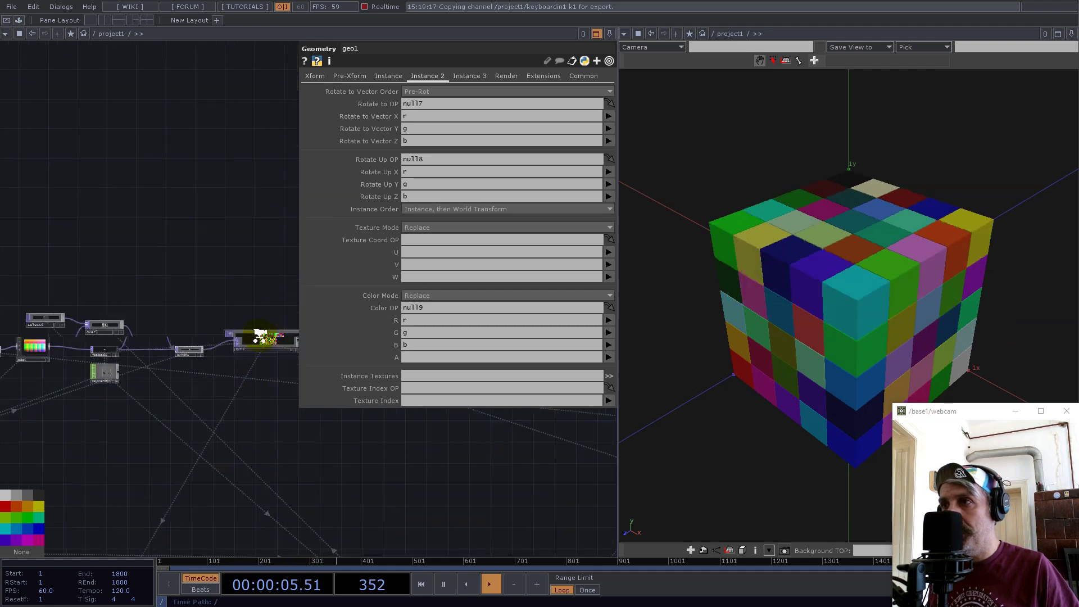
{"action": "scroll", "coordinate": [259, 337], "scroll_direction": "up", "scroll_amount": 5}
{"action": "scroll", "coordinate": [278, 340], "scroll_direction": "down", "scroll_amount": 10}
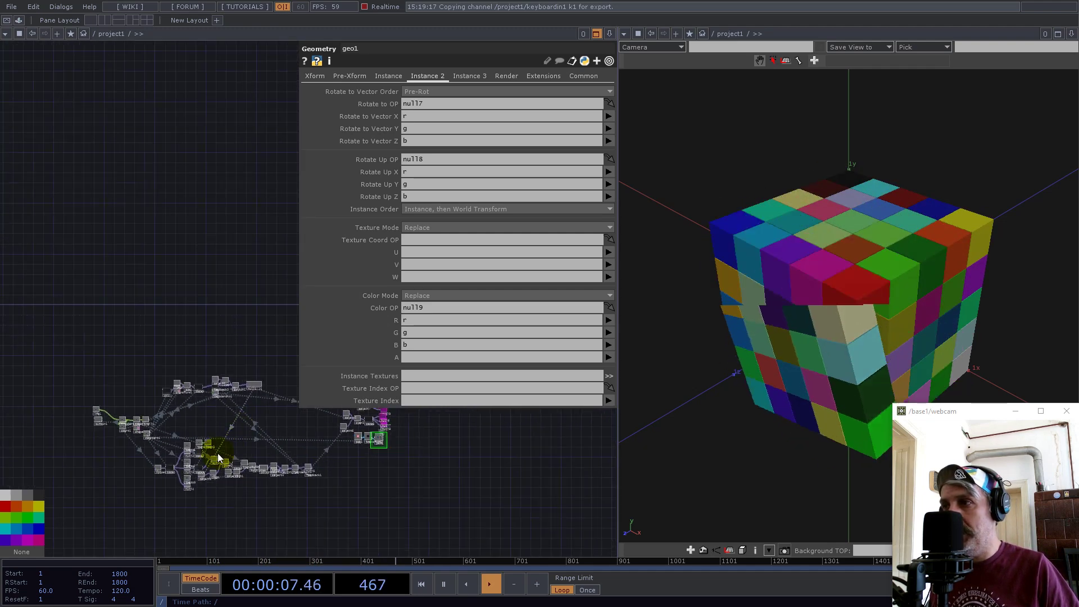
{"action": "scroll", "coordinate": [219, 457], "scroll_direction": "up", "scroll_amount": 8}
{"action": "left_click_drag", "start_coordinate": [203, 465], "coordinate": [219, 444]}
{"action": "left_click_drag", "start_coordinate": [292, 443], "coordinate": [141, 490]}
{"action": "scroll", "coordinate": [130, 432], "scroll_direction": "up", "scroll_amount": 7}
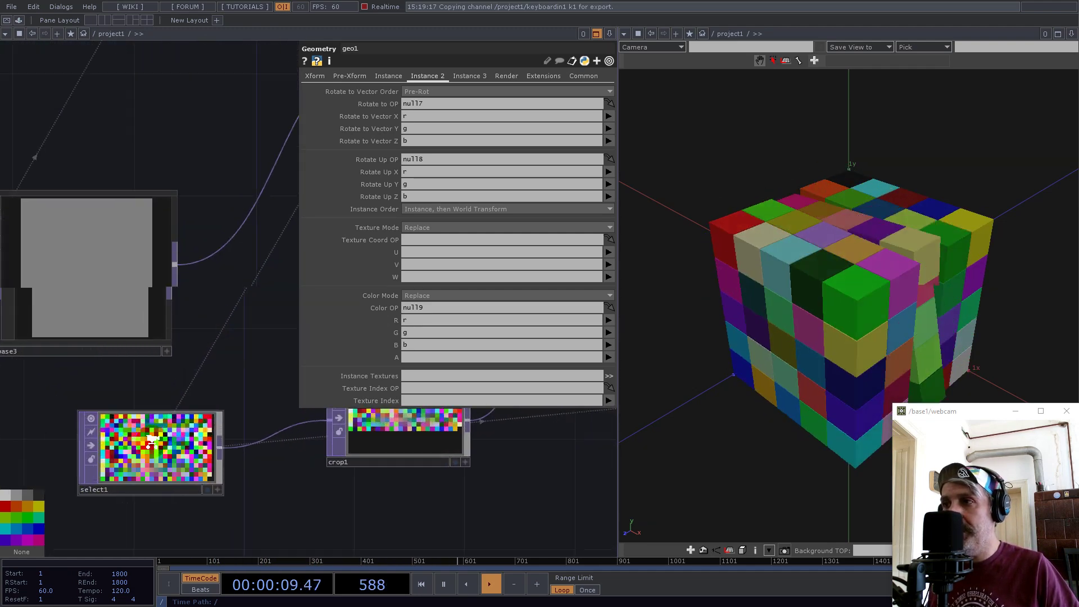
{"action": "scroll", "coordinate": [140, 469], "scroll_direction": "down", "scroll_amount": 5}
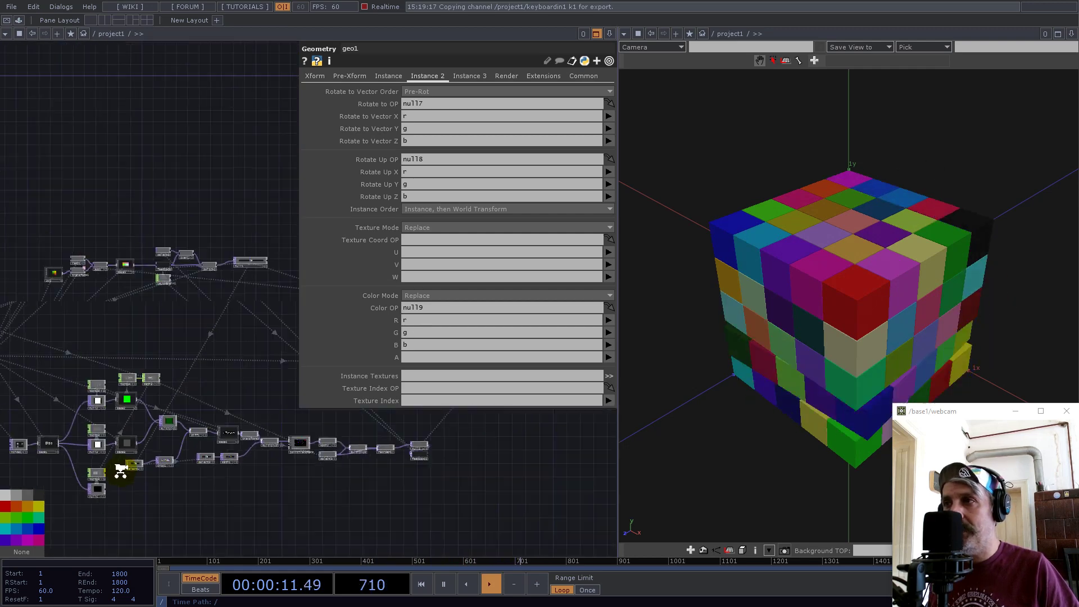
{"action": "scroll", "coordinate": [122, 379], "scroll_direction": "up", "scroll_amount": 3}
{"action": "scroll", "coordinate": [123, 379], "scroll_direction": "up", "scroll_amount": 6}
{"action": "left_click_drag", "start_coordinate": [122, 379], "coordinate": [87, 419]}
{"action": "scroll", "coordinate": [79, 335], "scroll_direction": "up", "scroll_amount": 4}
{"action": "left_click_drag", "start_coordinate": [183, 270], "coordinate": [164, 202]}
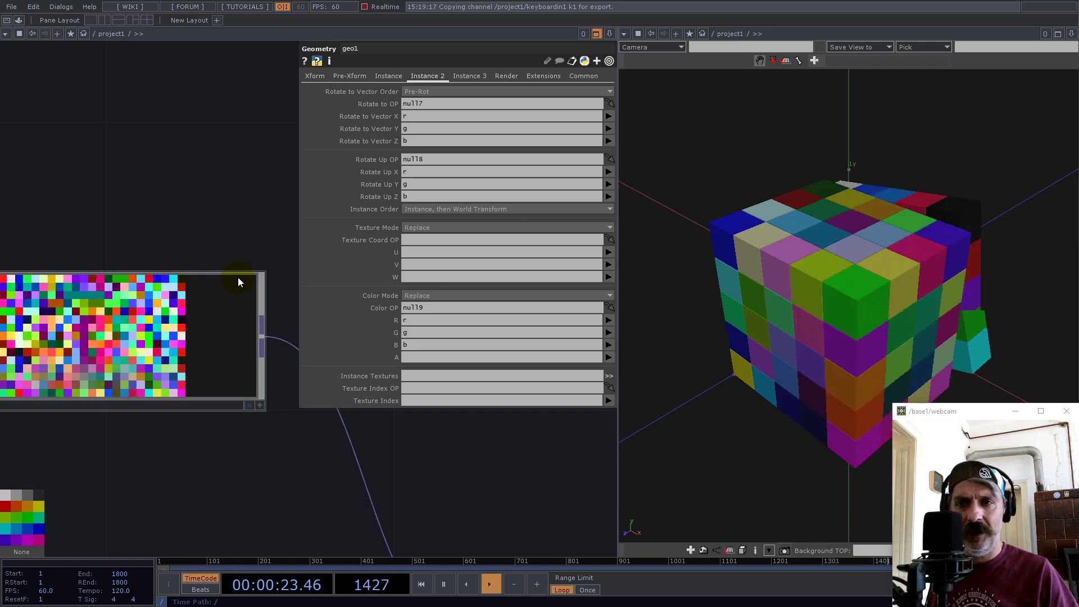
Step: Add a Constant TOP below select1 in the network
{"action": "scroll", "coordinate": [238, 278], "scroll_direction": "down", "scroll_amount": 5}
{"action": "scroll", "coordinate": [241, 304], "scroll_direction": "down", "scroll_amount": 4}
{"action": "left_click_drag", "start_coordinate": [236, 492], "coordinate": [277, 243]}
{"action": "scroll", "coordinate": [277, 243], "scroll_direction": "down", "scroll_amount": 1}
{"action": "scroll", "coordinate": [208, 345], "scroll_direction": "up", "scroll_amount": 1}
{"action": "scroll", "coordinate": [216, 340], "scroll_direction": "up", "scroll_amount": 5}
{"action": "left_click_drag", "start_coordinate": [236, 399], "coordinate": [145, 465]}
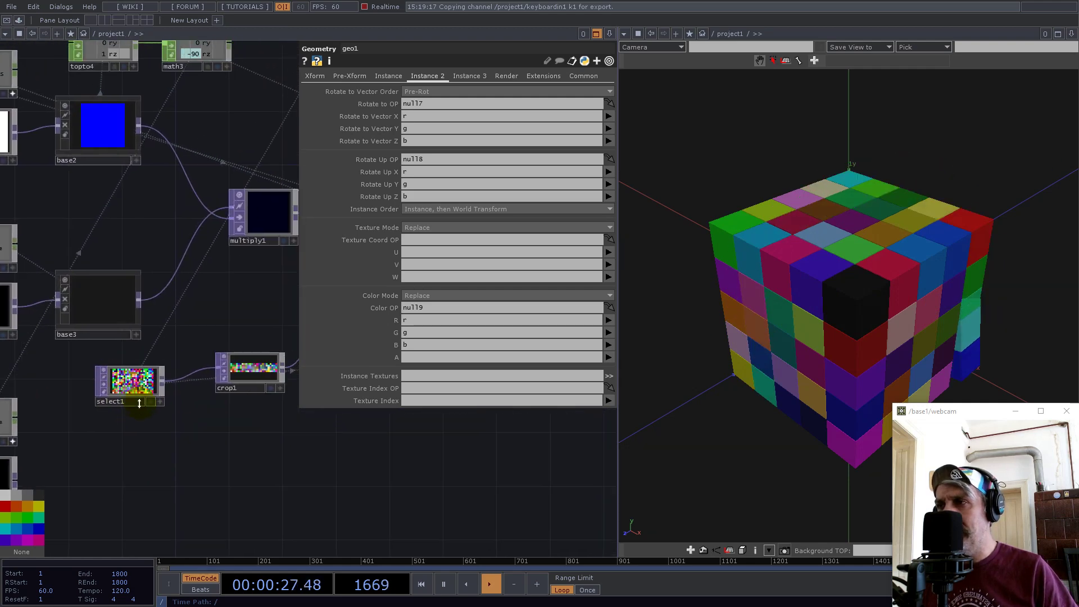
{"action": "key", "text": "Tab"}
{"action": "type", "text": "const"}
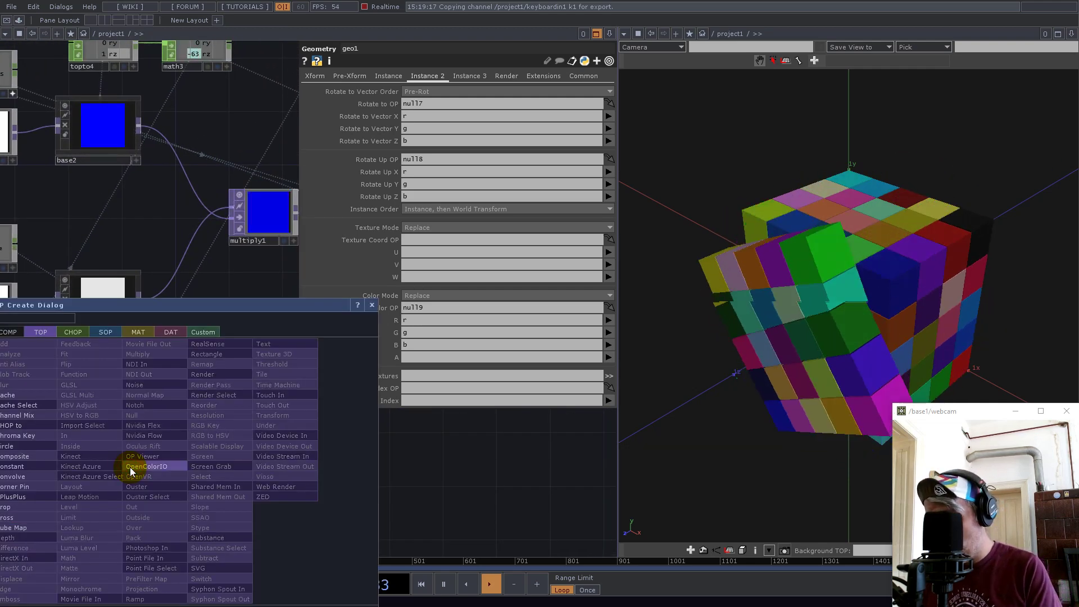
{"action": "left_click", "coordinate": [16, 469]}
{"action": "left_click", "coordinate": [109, 465]}
{"action": "left_click_drag", "start_coordinate": [170, 393], "coordinate": [351, 394]}
{"action": "middle_click", "coordinate": [289, 373]}
Step: Drive constant2's resolution from constant1's grid channel, with op('constant1')['grid']**2 as the width and a grid-based height of 15
{"action": "scroll", "coordinate": [415, 422], "scroll_direction": "down", "scroll_amount": 6}
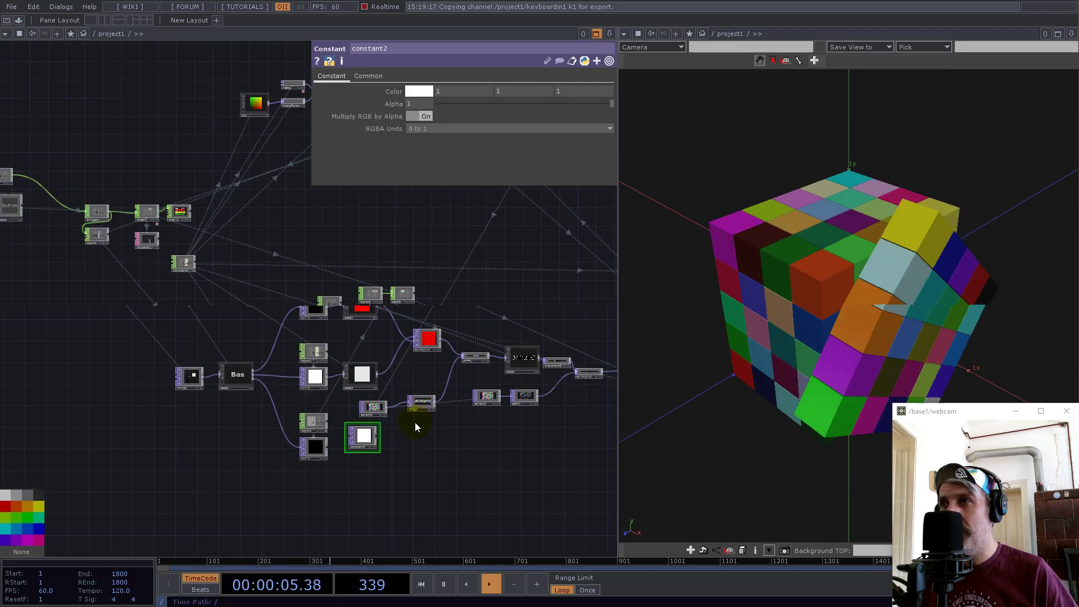
{"action": "scroll", "coordinate": [241, 214], "scroll_direction": "up", "scroll_amount": 6}
{"action": "left_click_drag", "start_coordinate": [281, 294], "coordinate": [102, 195]}
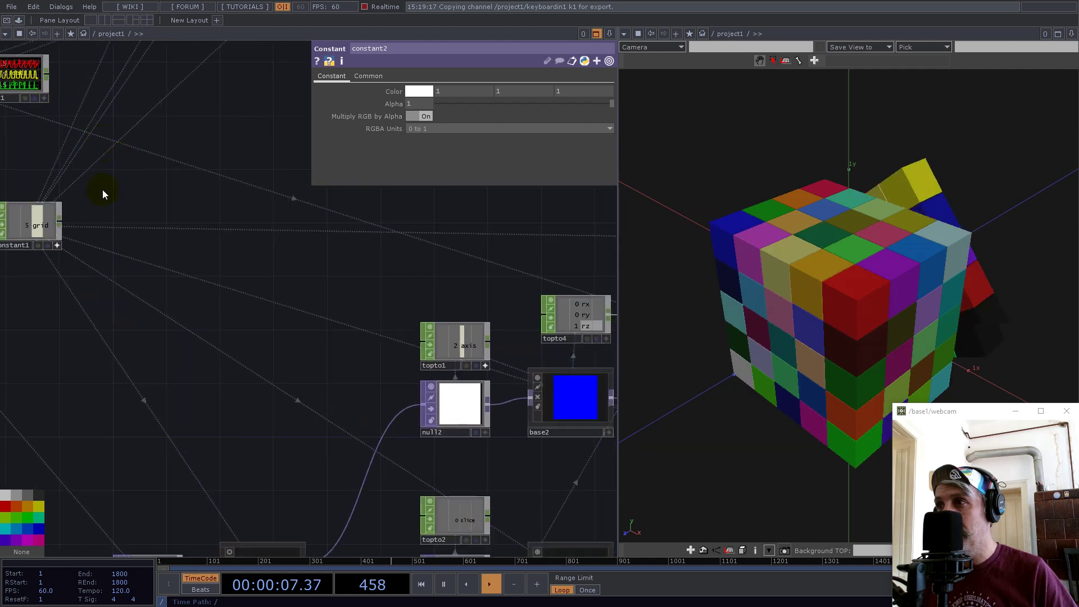
{"action": "left_click_drag", "start_coordinate": [36, 225], "coordinate": [88, 223]}
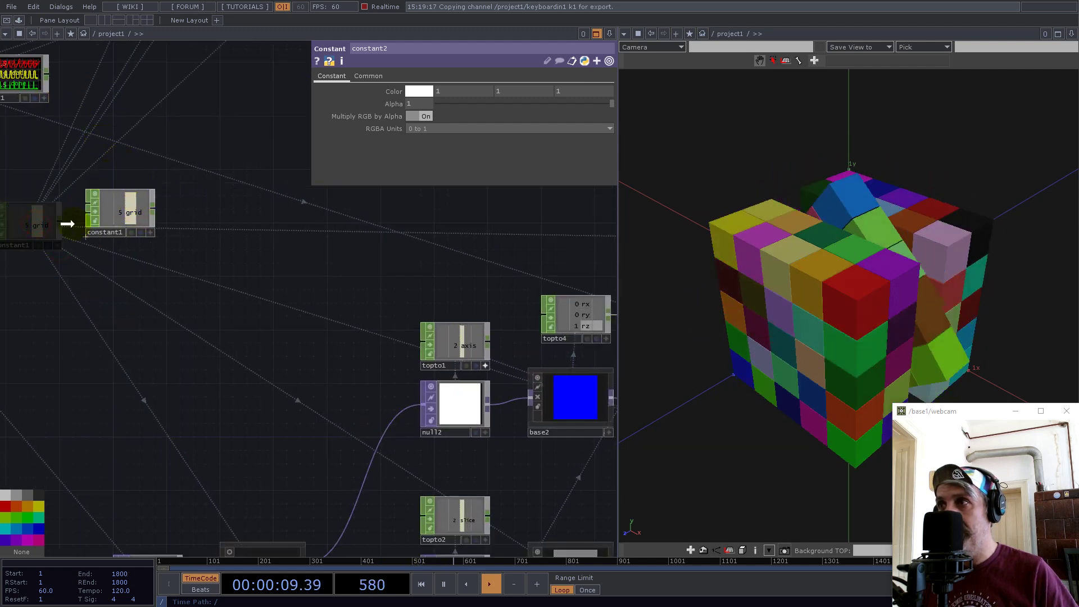
{"action": "left_click", "coordinate": [361, 75]}
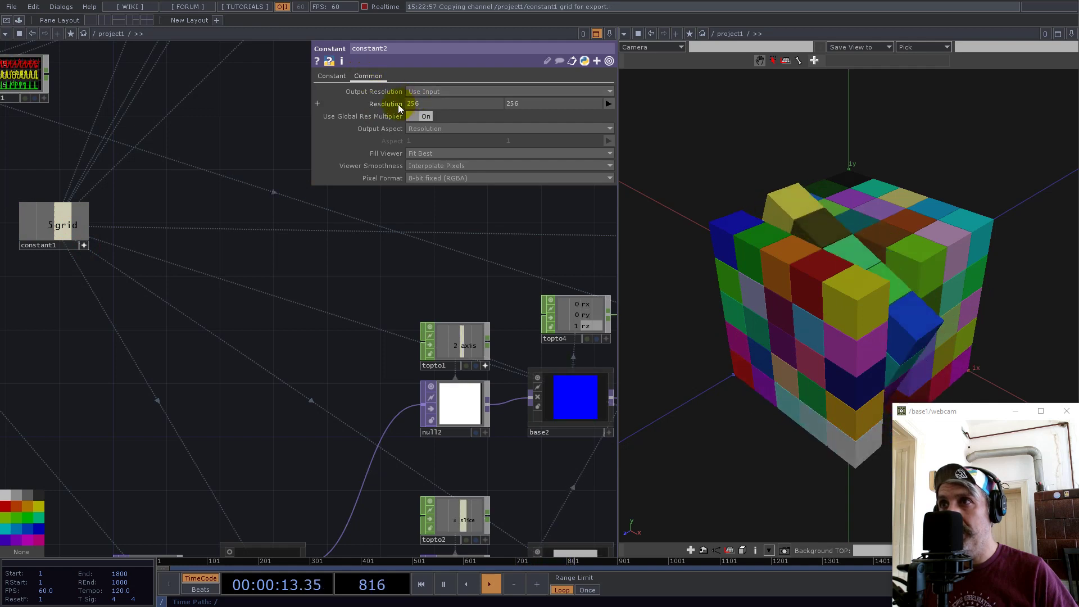
{"action": "left_click_drag", "start_coordinate": [398, 103], "coordinate": [399, 104]}
{"action": "left_click", "coordinate": [454, 104]}
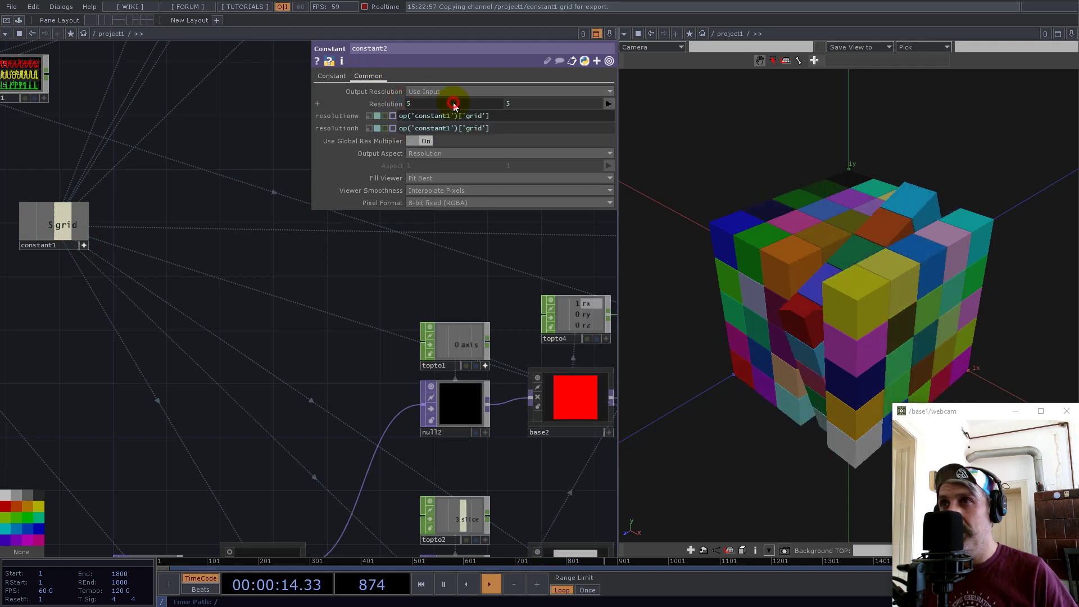
{"action": "type", "text": "2"}
{"action": "left_click", "coordinate": [513, 128]}
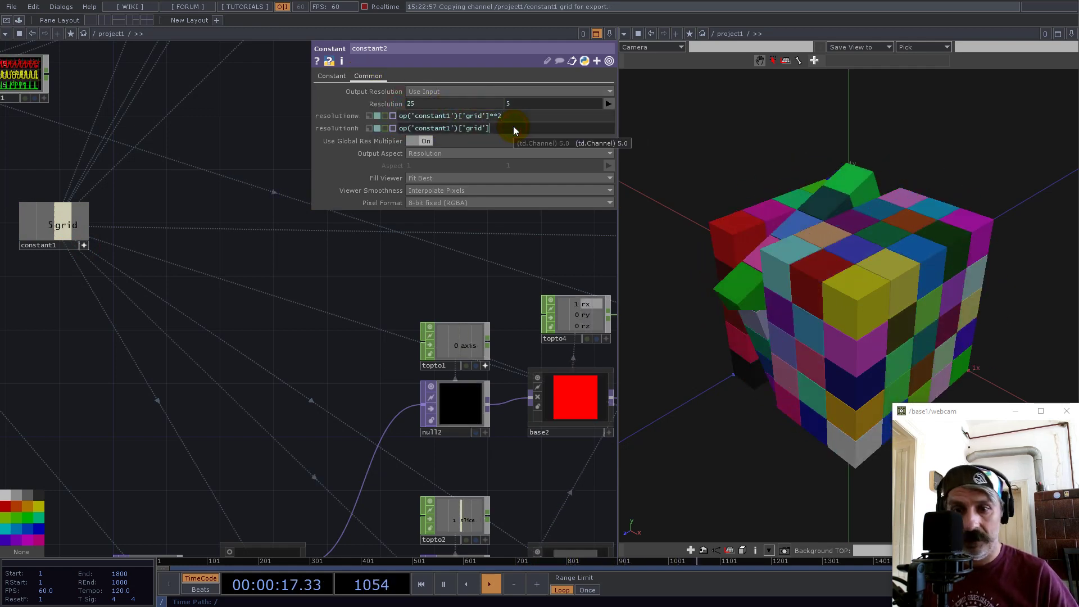
Step: Reduce the height of the constant2 node and set its colour to 0, 0, 0
{"action": "left_click_drag", "start_coordinate": [501, 246], "coordinate": [202, 279]}
{"action": "scroll", "coordinate": [202, 279], "scroll_direction": "down", "scroll_amount": 6}
{"action": "scroll", "coordinate": [482, 286], "scroll_direction": "up", "scroll_amount": 2}
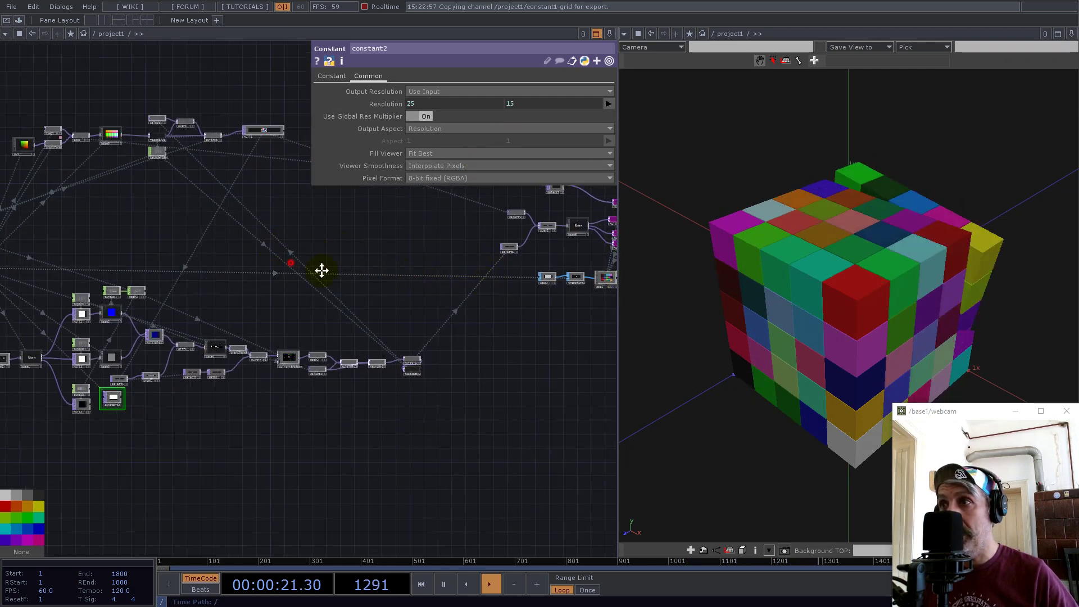
{"action": "left_click_drag", "start_coordinate": [321, 271], "coordinate": [481, 279]}
{"action": "scroll", "coordinate": [269, 409], "scroll_direction": "up", "scroll_amount": 6}
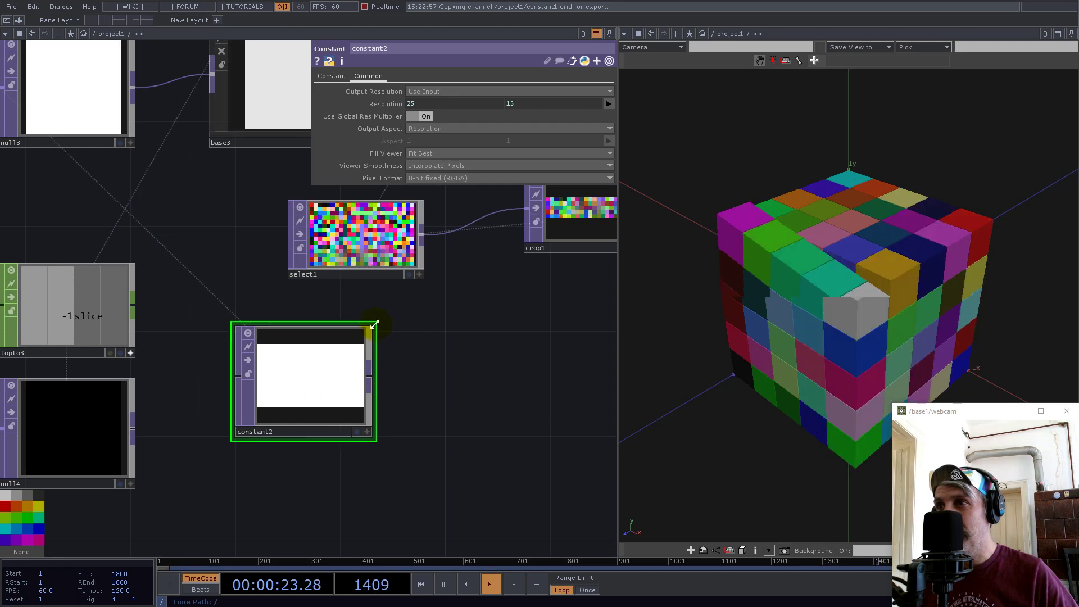
{"action": "left_click_drag", "start_coordinate": [375, 326], "coordinate": [375, 357]}
{"action": "left_click", "coordinate": [331, 75]}
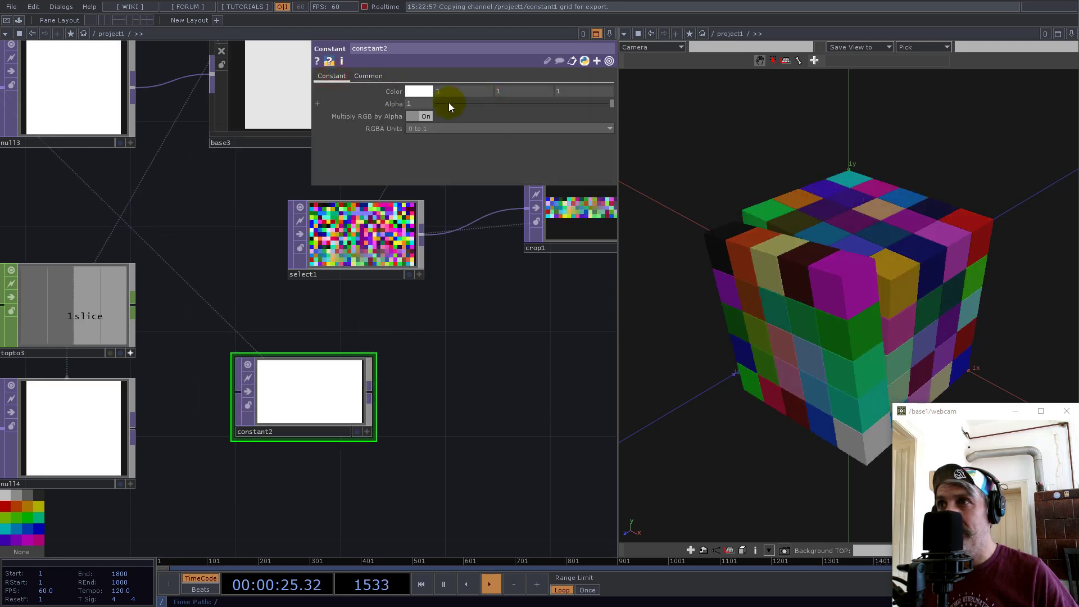
{"action": "left_click", "coordinate": [450, 91]}
{"action": "type", "text": "0"}
{"action": "key", "text": "Tab"}
{"action": "type", "text": "0"}
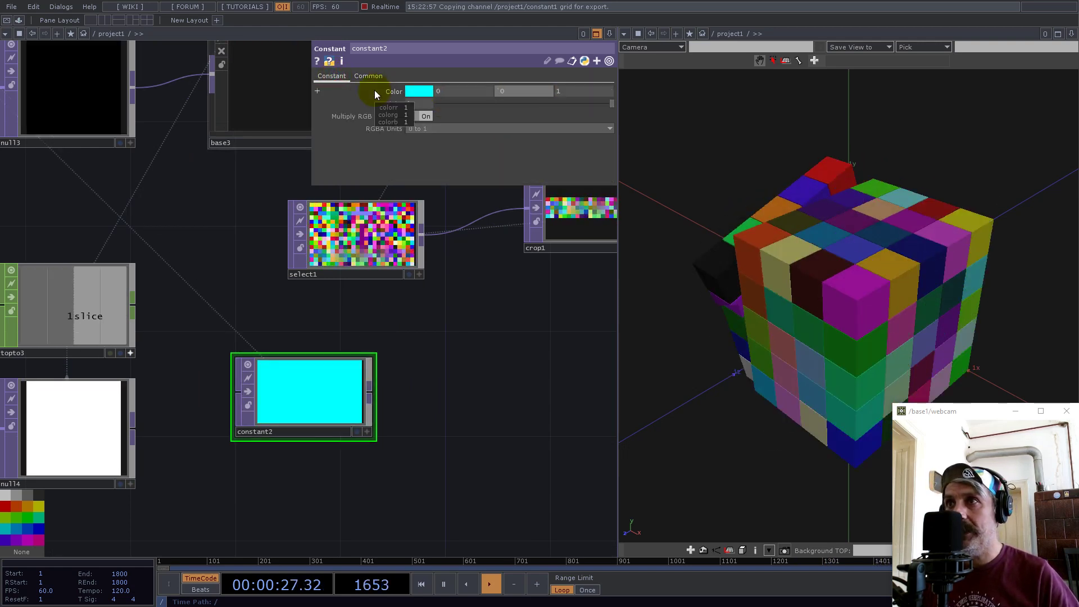
{"action": "key", "text": "Tab"}
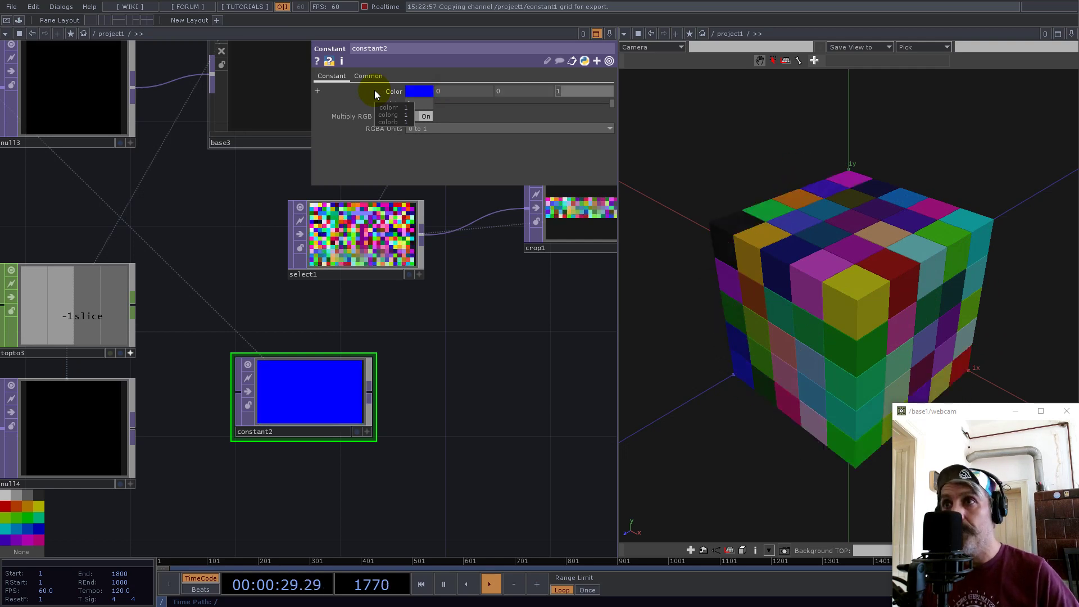
Step: Set constant2's pixel format to 32-bit float (RGB)
{"action": "left_click", "coordinate": [366, 76]}
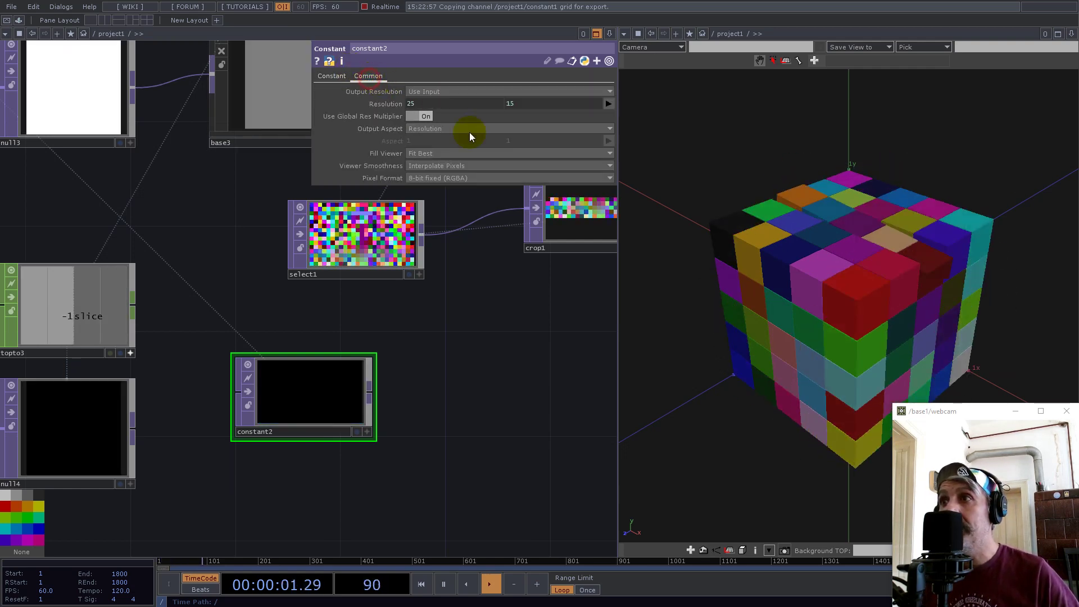
{"action": "left_click", "coordinate": [481, 176]}
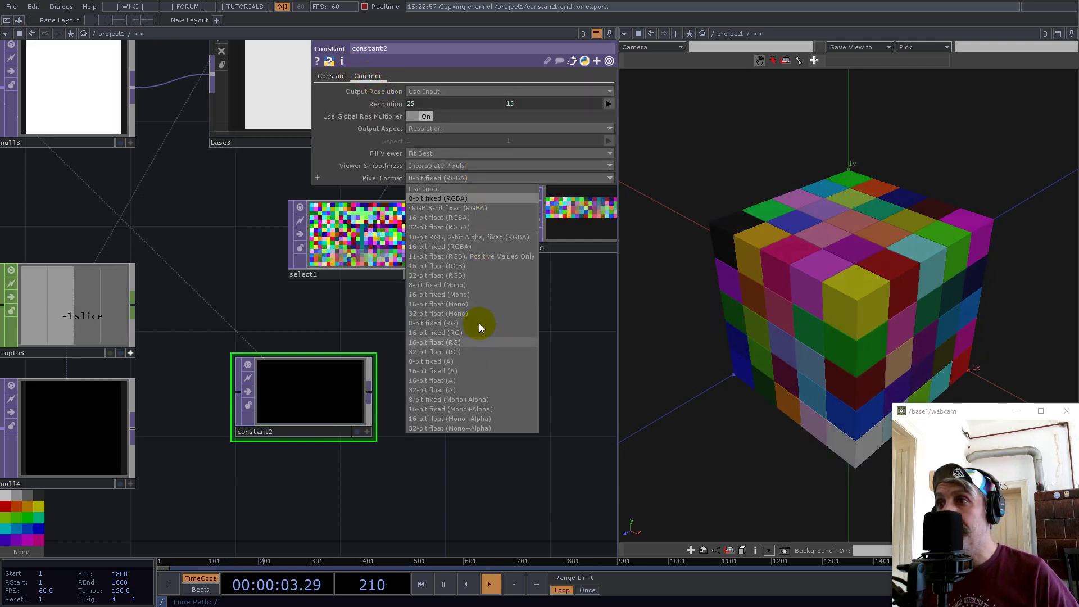
{"action": "left_click", "coordinate": [456, 273]}
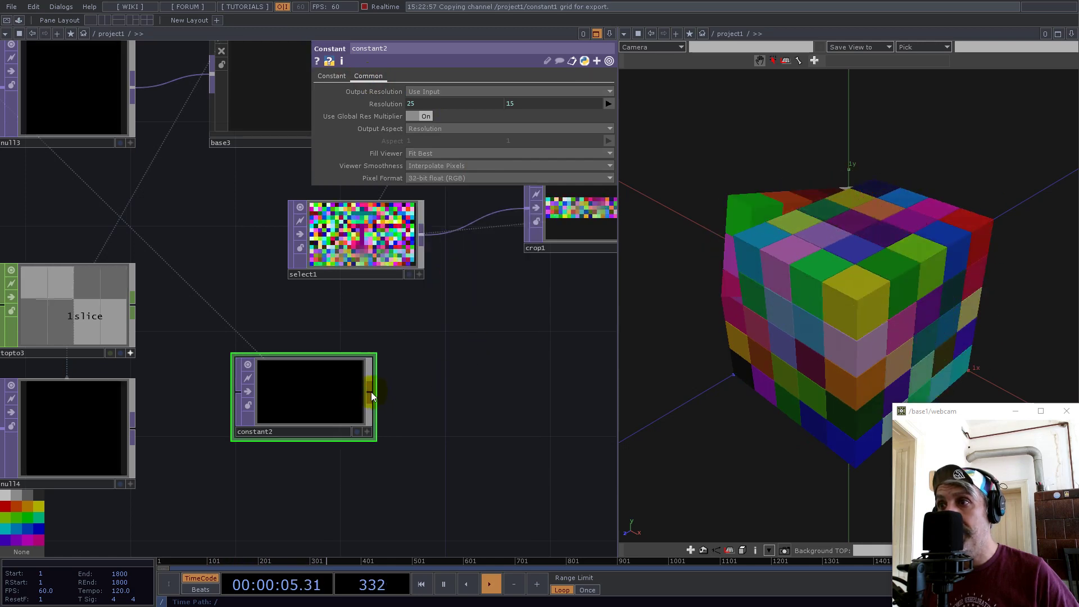
Step: Append a Feedback TOP to constant2 and place it beside it
{"action": "right_click", "coordinate": [371, 392]}
{"action": "type", "text": "fer"}
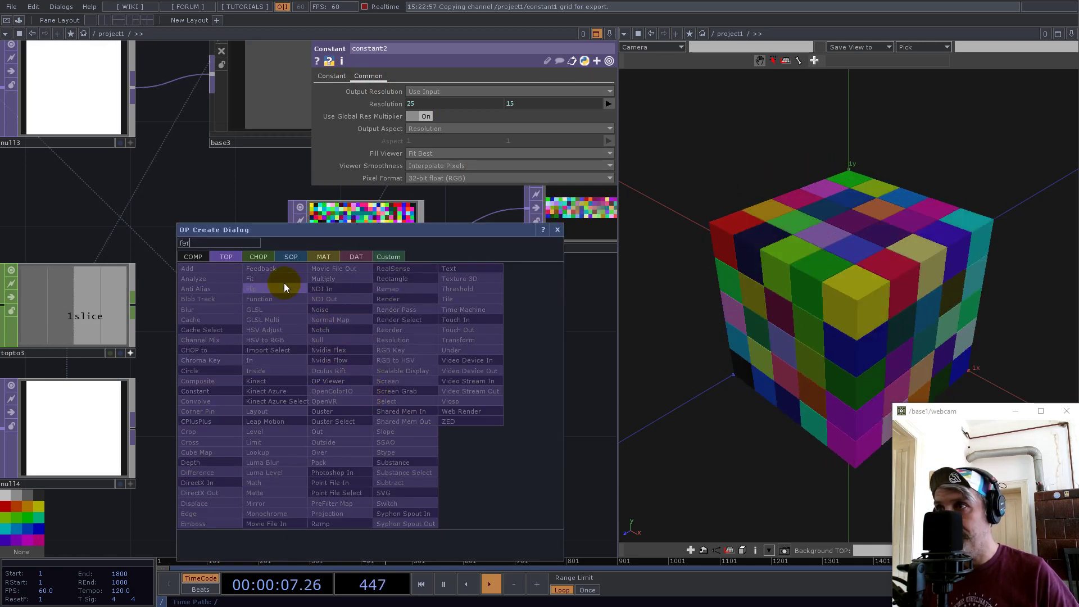
{"action": "left_click", "coordinate": [264, 268]}
{"action": "left_click", "coordinate": [482, 396]}
{"action": "scroll", "coordinate": [264, 418], "scroll_direction": "down", "scroll_amount": 3}
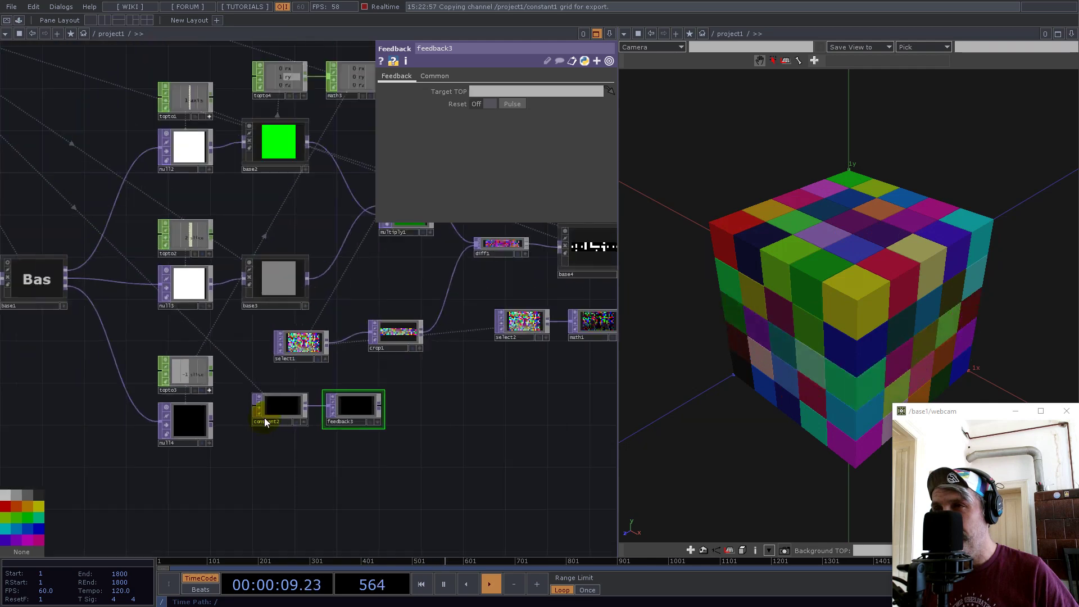
Step: Set null1 at the end of the upper chain as feedback3's Target TOP
{"action": "scroll", "coordinate": [264, 417], "scroll_direction": "down", "scroll_amount": 4}
{"action": "left_click_drag", "start_coordinate": [441, 255], "coordinate": [299, 453]}
{"action": "scroll", "coordinate": [358, 228], "scroll_direction": "up", "scroll_amount": 4}
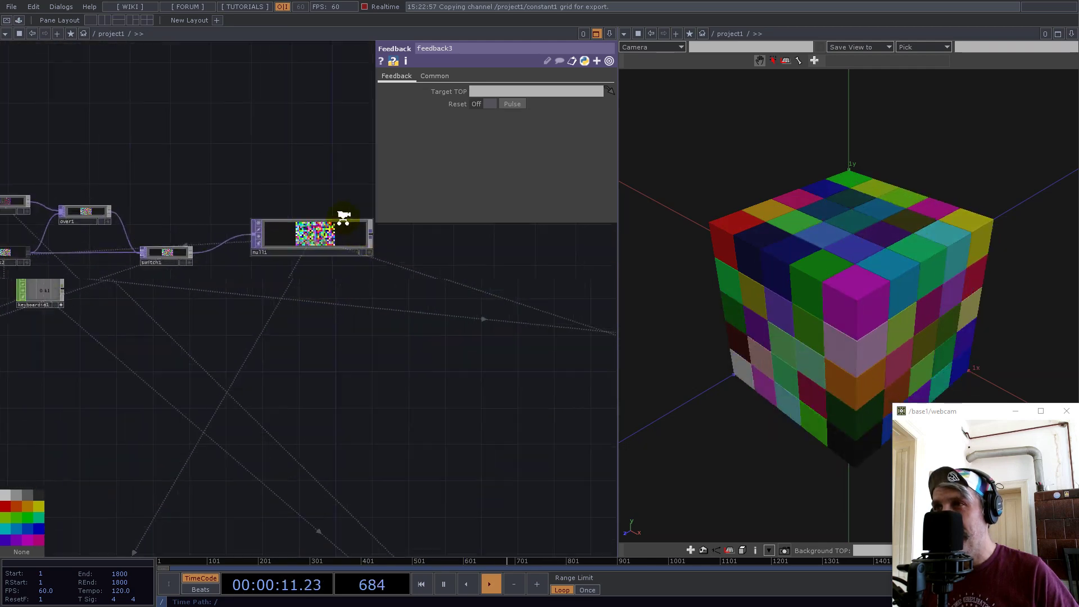
{"action": "scroll", "coordinate": [356, 225], "scroll_direction": "up", "scroll_amount": 2}
{"action": "left_click_drag", "start_coordinate": [355, 225], "coordinate": [500, 92]}
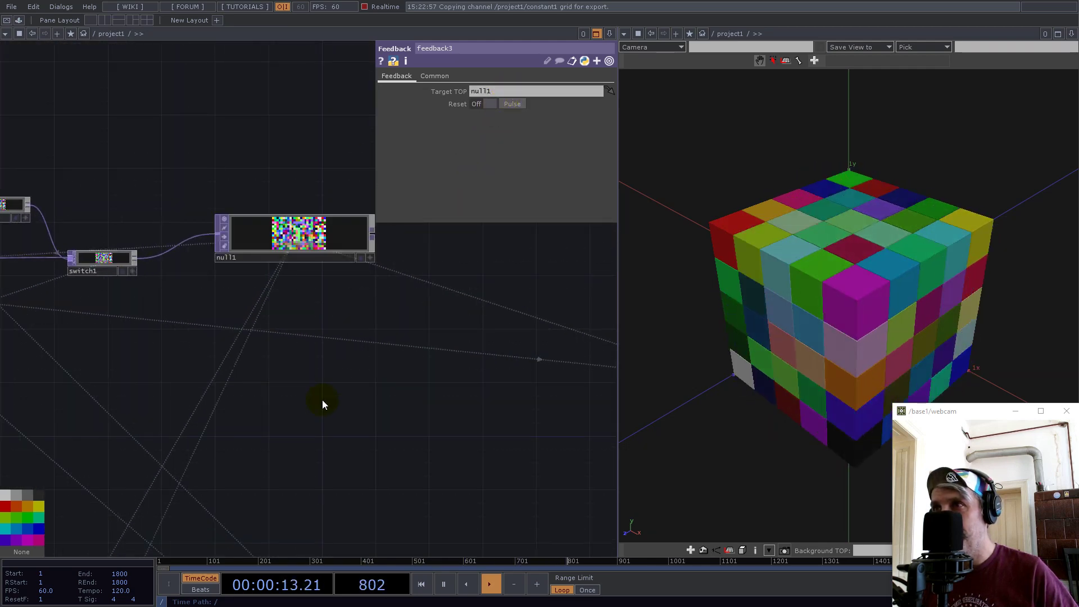
Step: Set feedback3's viewer smoothness to nearest pixel
{"action": "scroll", "coordinate": [322, 400], "scroll_direction": "down", "scroll_amount": 6}
{"action": "left_click_drag", "start_coordinate": [332, 457], "coordinate": [322, 196]}
{"action": "scroll", "coordinate": [179, 286], "scroll_direction": "up", "scroll_amount": 8}
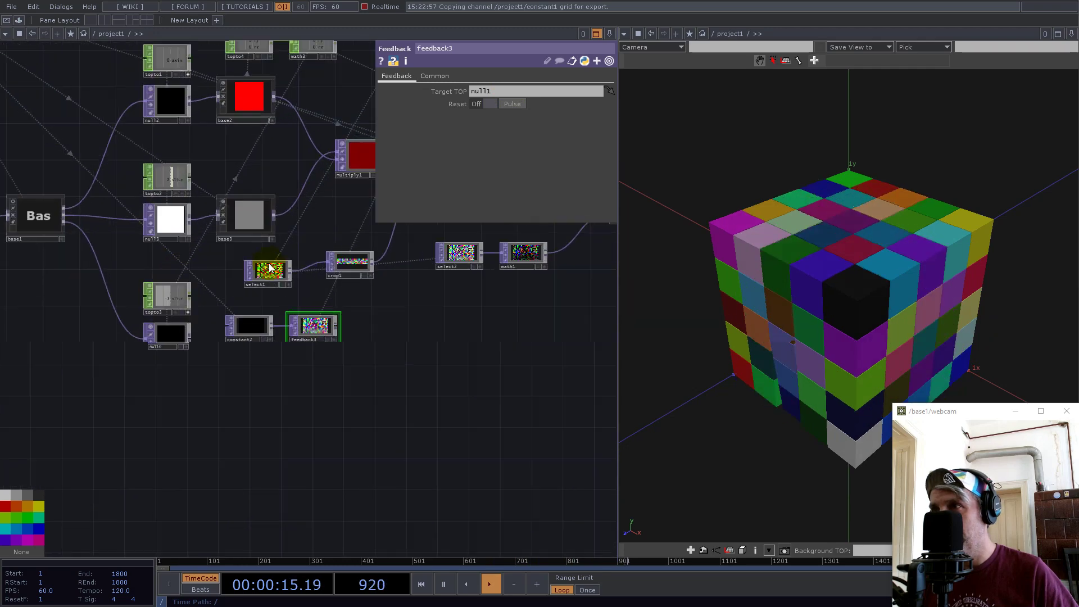
{"action": "left_click_drag", "start_coordinate": [496, 383], "coordinate": [364, 365]}
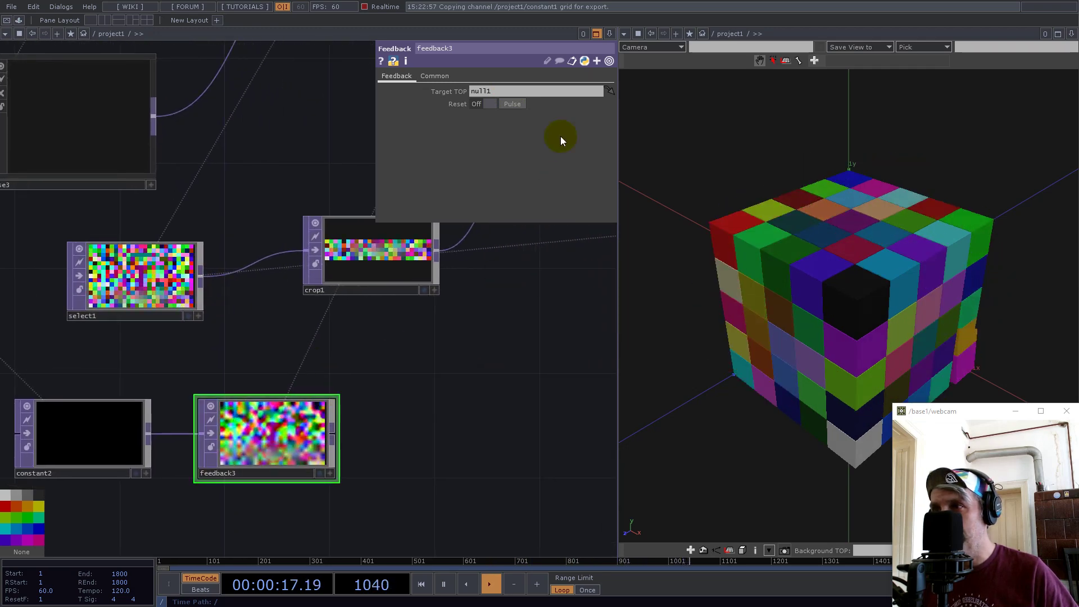
{"action": "left_click", "coordinate": [436, 77]}
{"action": "left_click", "coordinate": [507, 164]}
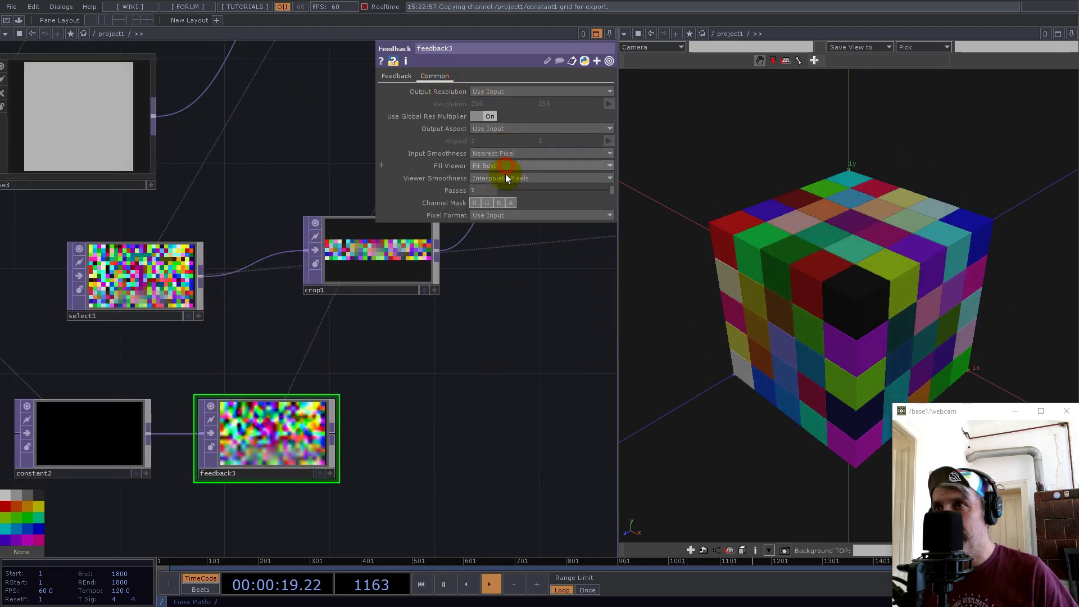
Step: Connect feedback3 to crop1 in place of select1 and delete select1
{"action": "left_click_drag", "start_coordinate": [336, 434], "coordinate": [306, 251]}
{"action": "left_click", "coordinate": [164, 290]}
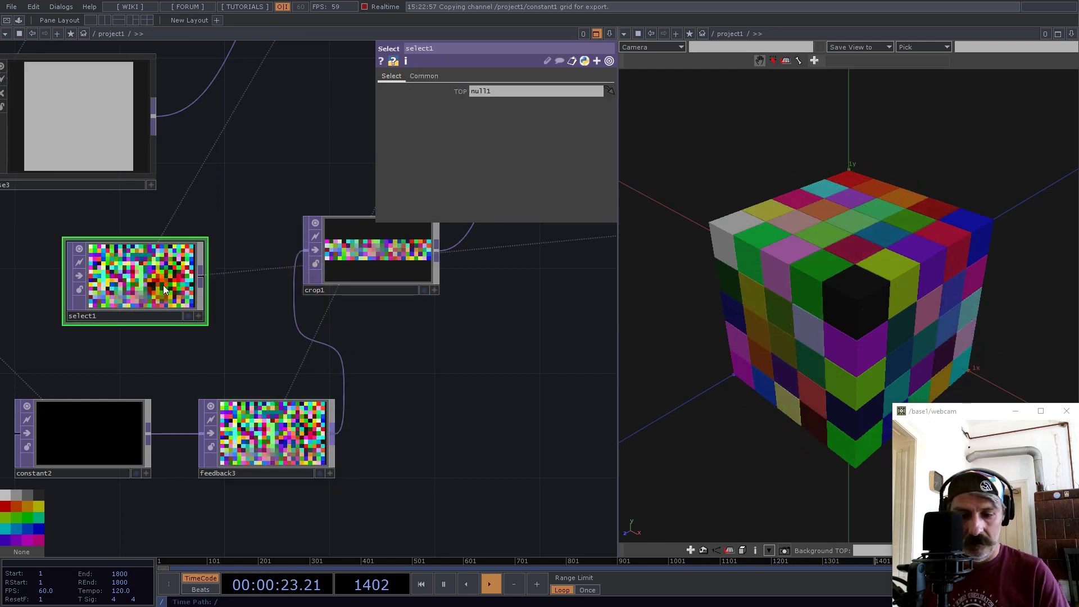
{"action": "key", "text": "Delete"}
Step: Select constant2 and feedback3 together and reposition them ahead of crop1, slightly below it
{"action": "right_click_drag", "start_coordinate": [145, 427], "coordinate": [124, 410]}
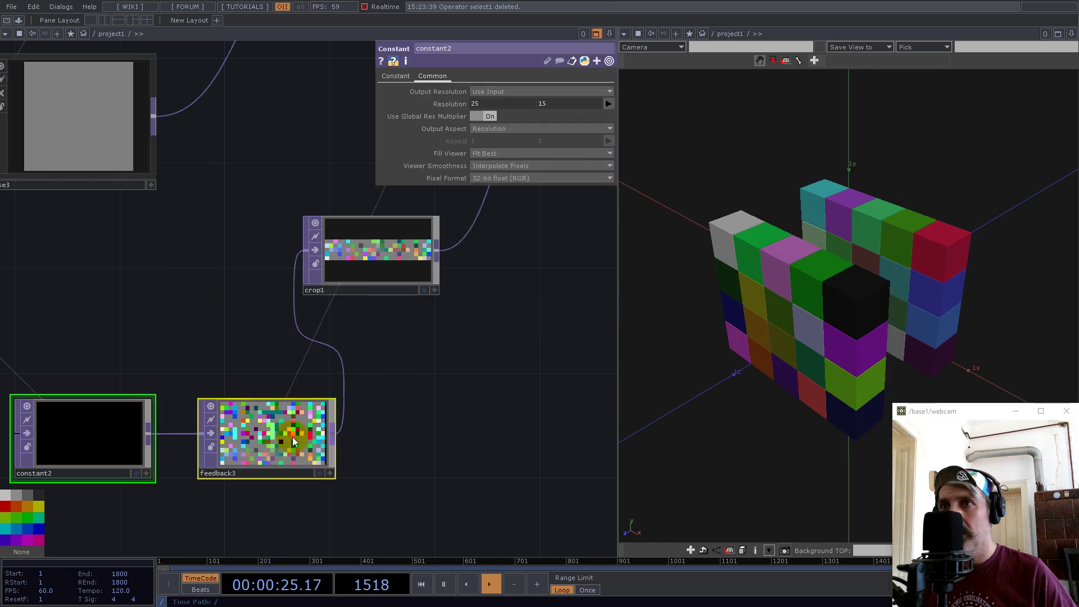
{"action": "left_click_drag", "start_coordinate": [281, 413], "coordinate": [221, 236]}
{"action": "left_click", "coordinate": [397, 389]}
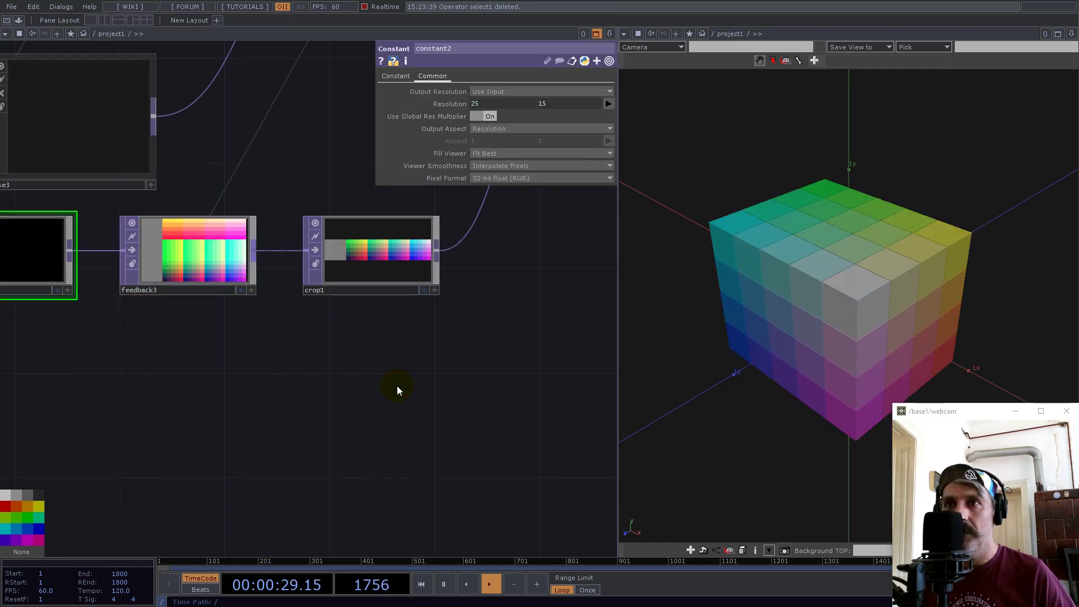
{"action": "mouse_move", "coordinate": [237, 376]}
{"action": "left_mouse_down"}
{"action": "mouse_move", "coordinate": [444, 490]}
{"action": "mouse_move", "coordinate": [237, 377]}
{"action": "mouse_move", "coordinate": [253, 379]}
{"action": "left_mouse_up"}
{"action": "right_click_drag", "start_coordinate": [419, 470], "coordinate": [242, 357]}
{"action": "left_click_drag", "start_coordinate": [256, 357], "coordinate": [282, 513]}
{"action": "left_click_drag", "start_coordinate": [320, 394], "coordinate": [96, 370]}
{"action": "scroll", "coordinate": [97, 369], "scroll_direction": "down", "scroll_amount": 5}
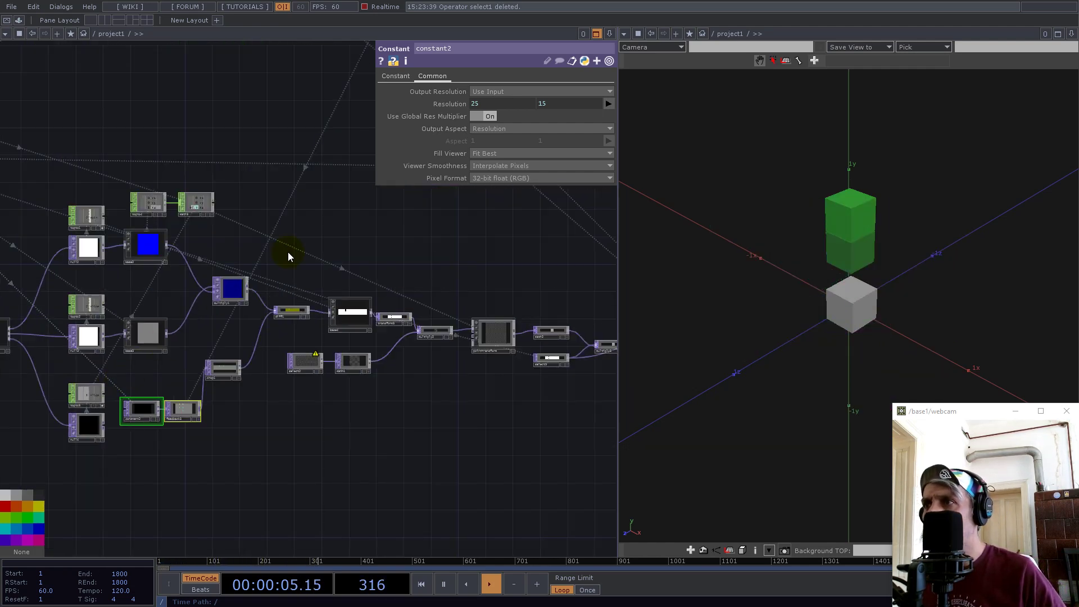
{"action": "scroll", "coordinate": [345, 236], "scroll_direction": "up", "scroll_amount": 5}
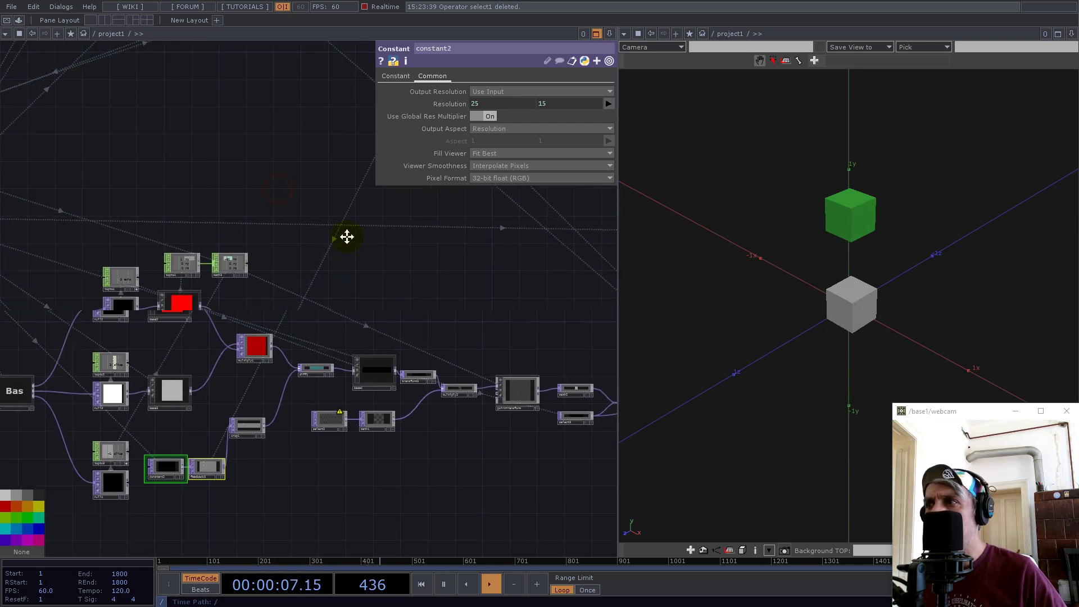
Step: Set select2's source TOP to feedback3
{"action": "left_click_drag", "start_coordinate": [480, 359], "coordinate": [325, 451]}
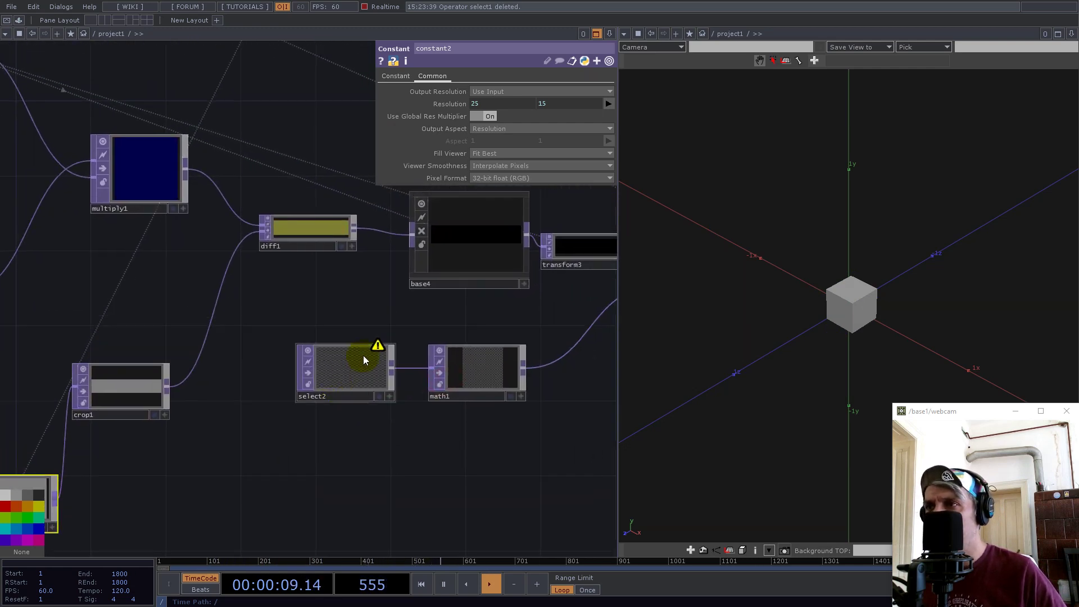
{"action": "left_click", "coordinate": [364, 355]}
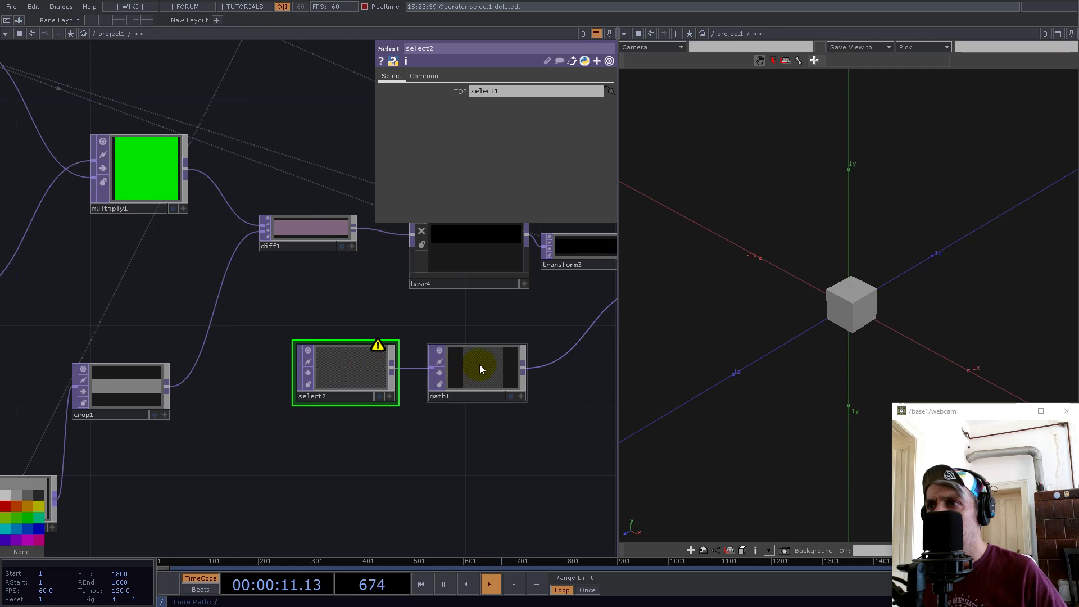
{"action": "scroll", "coordinate": [407, 436], "scroll_direction": "down", "scroll_amount": 4}
{"action": "scroll", "coordinate": [315, 478], "scroll_direction": "up", "scroll_amount": 5}
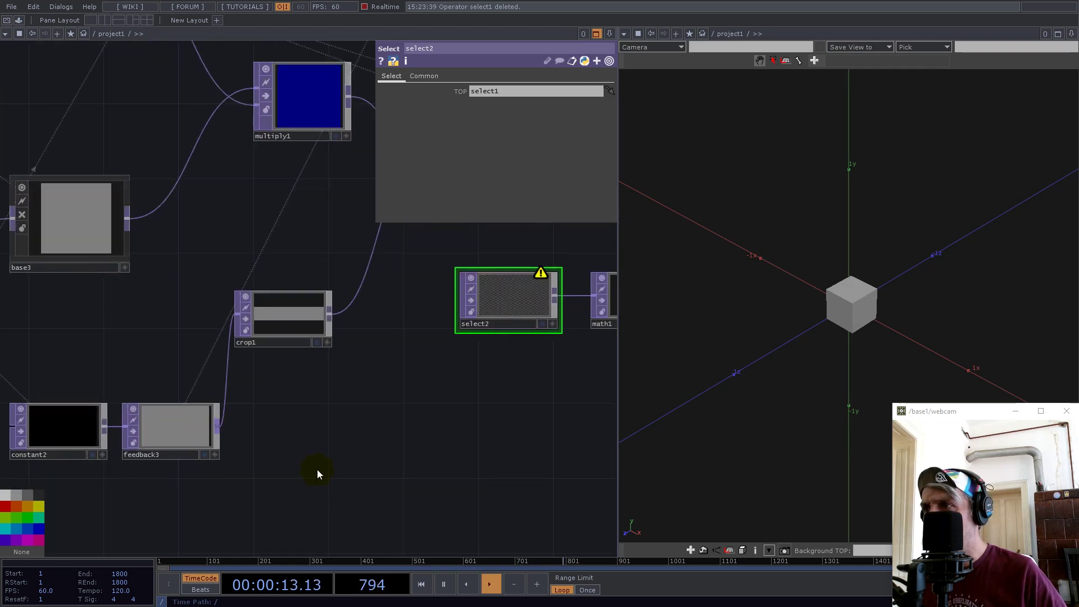
{"action": "left_click_drag", "start_coordinate": [396, 447], "coordinate": [292, 448]}
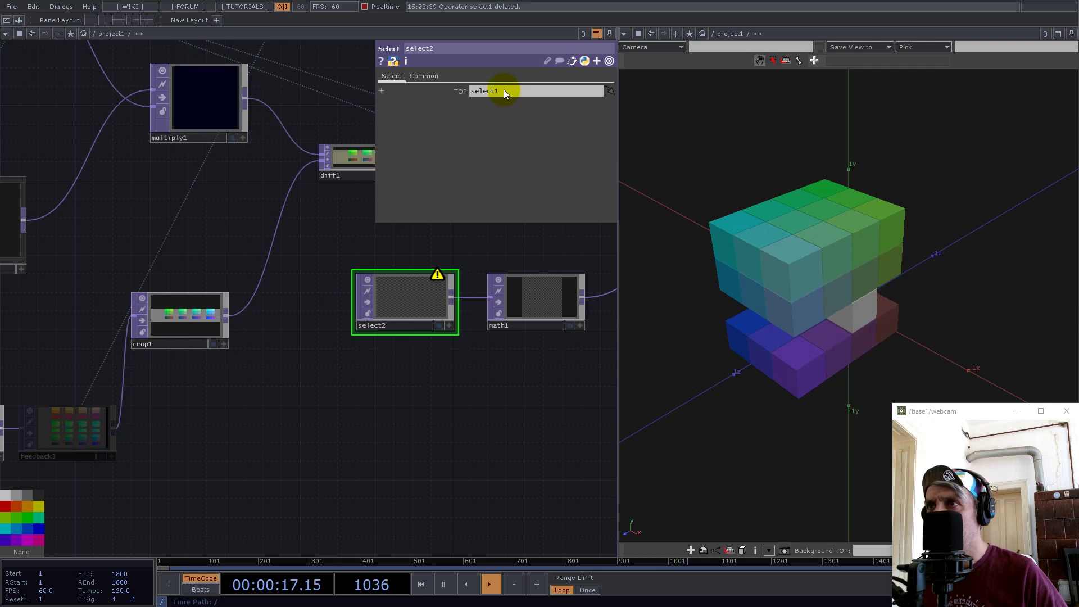
{"action": "left_click_drag", "start_coordinate": [503, 91], "coordinate": [504, 91]}
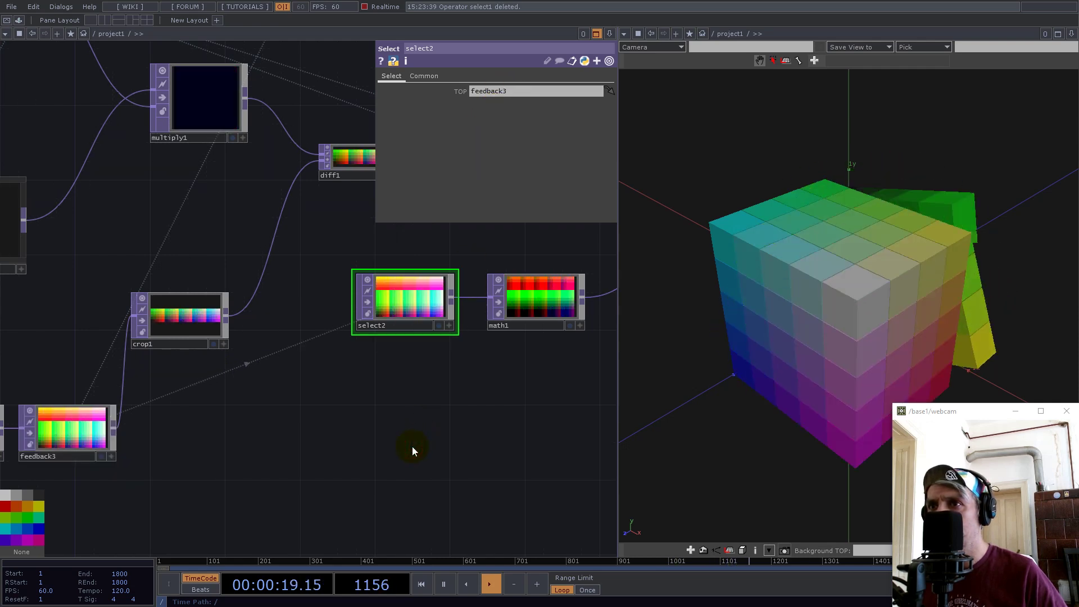
Step: Reposition feedback3 and constant2 in one row directly ahead of crop1
{"action": "scroll", "coordinate": [416, 448], "scroll_direction": "down", "scroll_amount": 3}
{"action": "left_click_drag", "start_coordinate": [241, 443], "coordinate": [241, 385]}
{"action": "left_click_drag", "start_coordinate": [189, 444], "coordinate": [179, 386]}
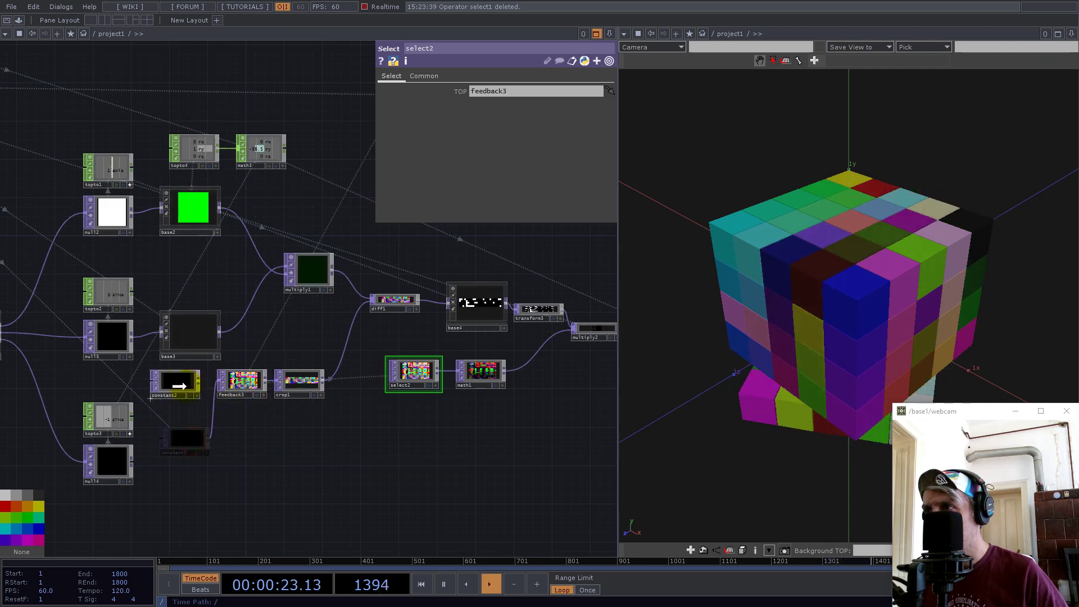
{"action": "scroll", "coordinate": [438, 373], "scroll_direction": "up", "scroll_amount": 5}
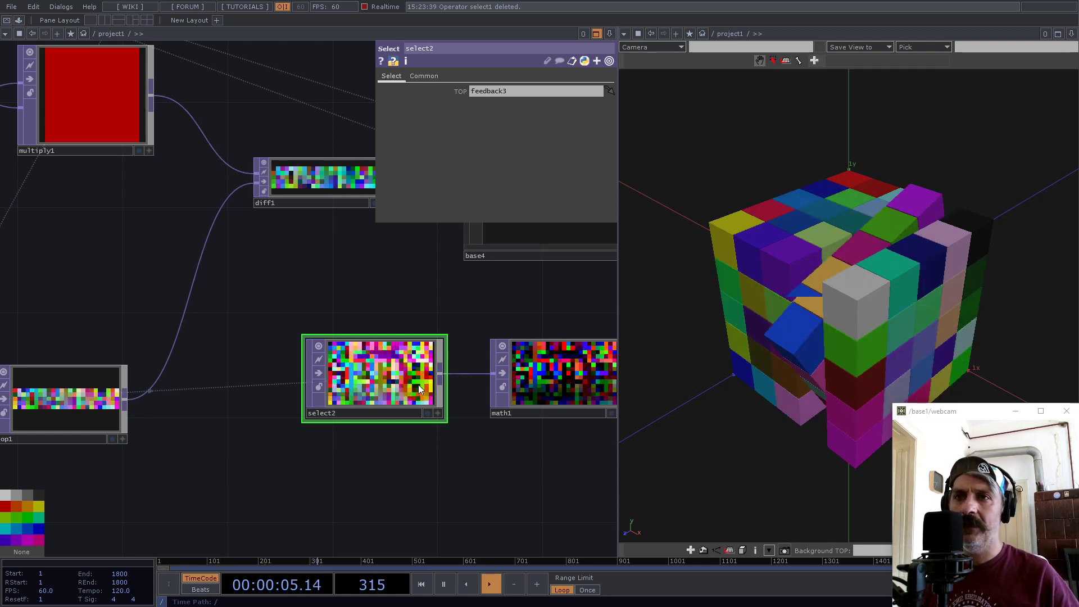
Step: Set constant1's grid value to 3
{"action": "scroll", "coordinate": [434, 392], "scroll_direction": "down", "scroll_amount": 5}
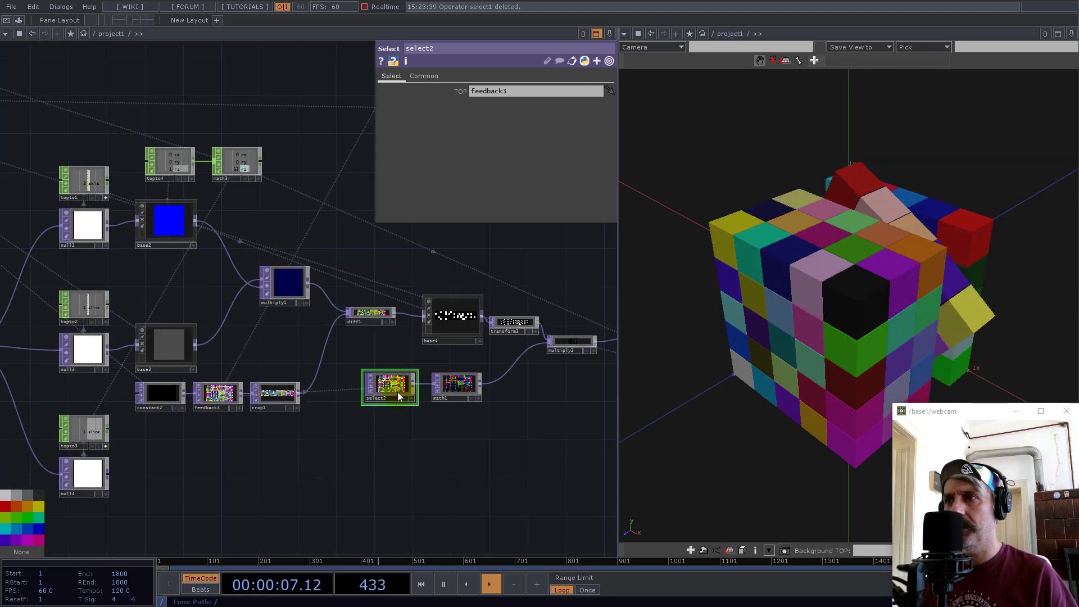
{"action": "scroll", "coordinate": [397, 393], "scroll_direction": "down", "scroll_amount": 2}
{"action": "scroll", "coordinate": [440, 345], "scroll_direction": "up", "scroll_amount": 6}
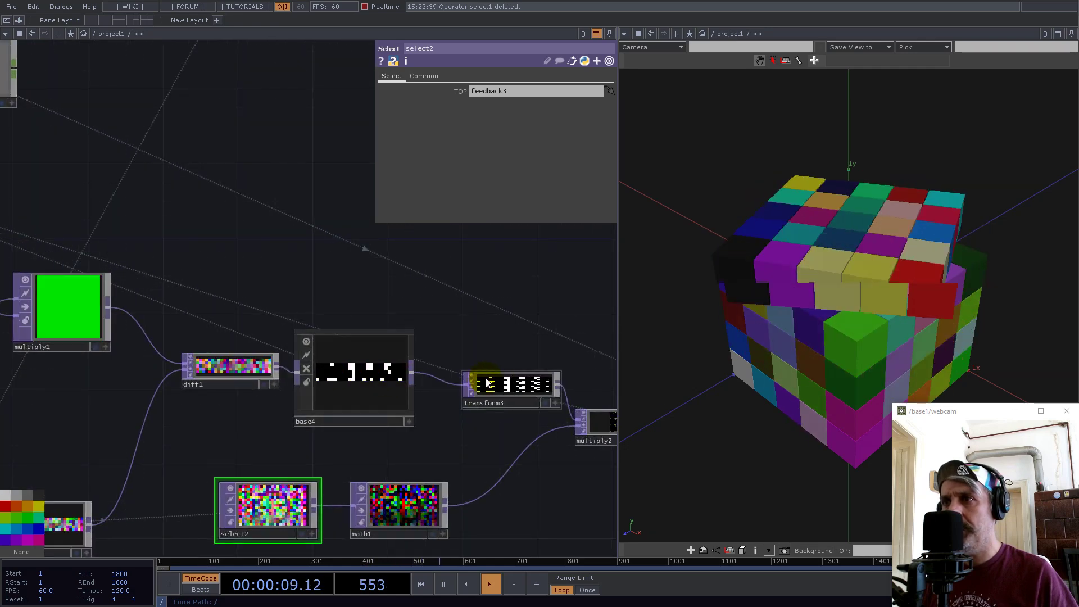
{"action": "scroll", "coordinate": [386, 326], "scroll_direction": "down", "scroll_amount": 5}
{"action": "left_click_drag", "start_coordinate": [332, 298], "coordinate": [494, 381]}
{"action": "left_click_drag", "start_coordinate": [180, 287], "coordinate": [480, 308]}
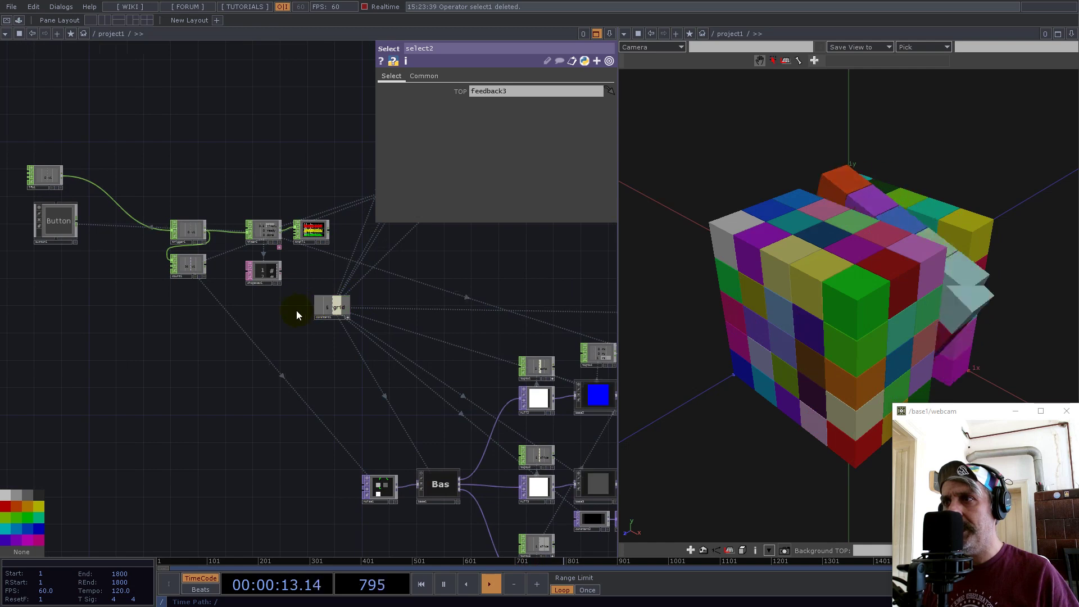
{"action": "scroll", "coordinate": [297, 315], "scroll_direction": "up", "scroll_amount": 3}
{"action": "left_click", "coordinate": [388, 314]}
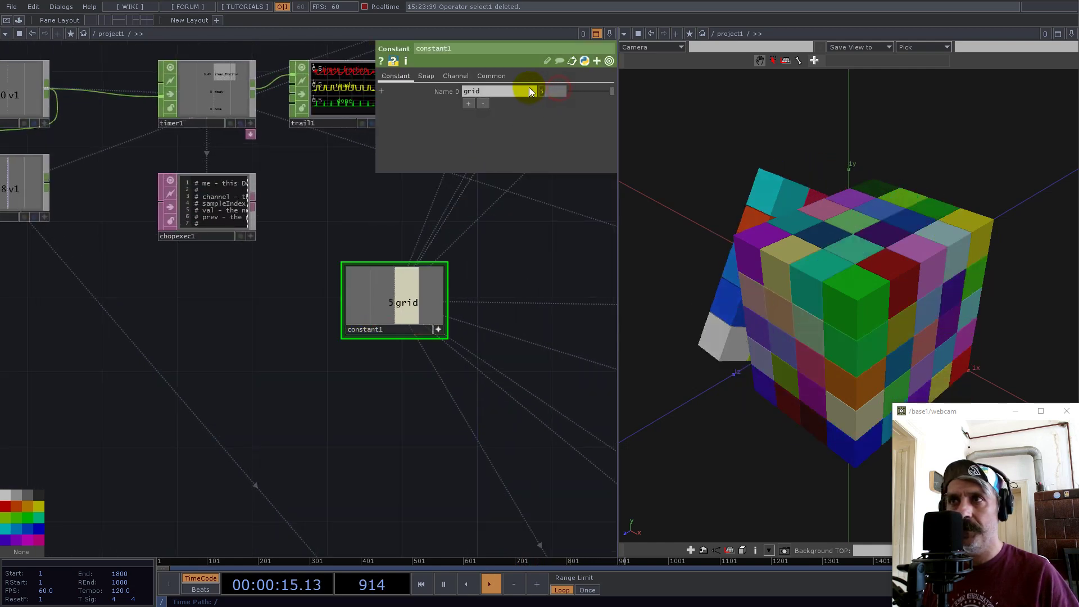
{"action": "type", "text": "3"}
{"action": "key", "text": "Return"}
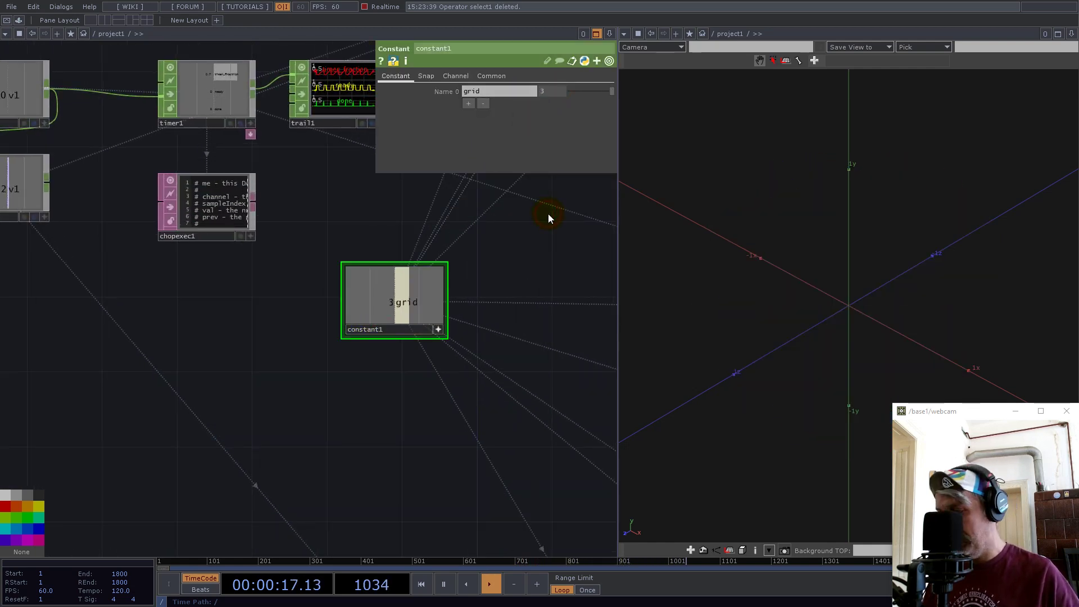
Step: Examine the rotating cube, the chopexec1 reset script and the timer_fraction, ready and done curves in trail1
{"action": "left_click_drag", "start_coordinate": [678, 308], "coordinate": [735, 364]}
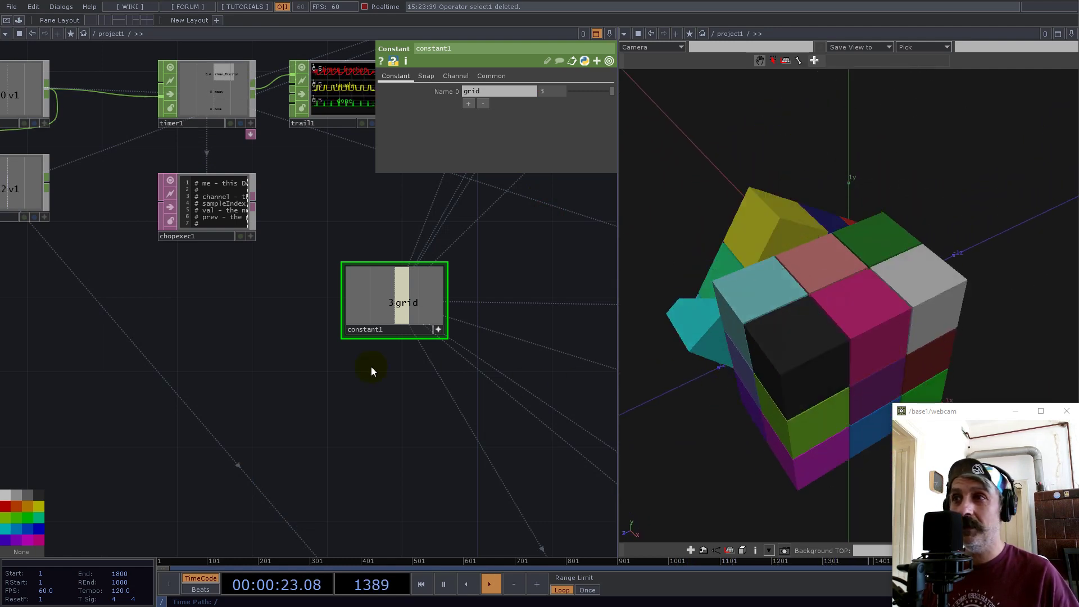
{"action": "scroll", "coordinate": [322, 368], "scroll_direction": "down", "scroll_amount": 6}
{"action": "scroll", "coordinate": [297, 338], "scroll_direction": "up", "scroll_amount": 10}
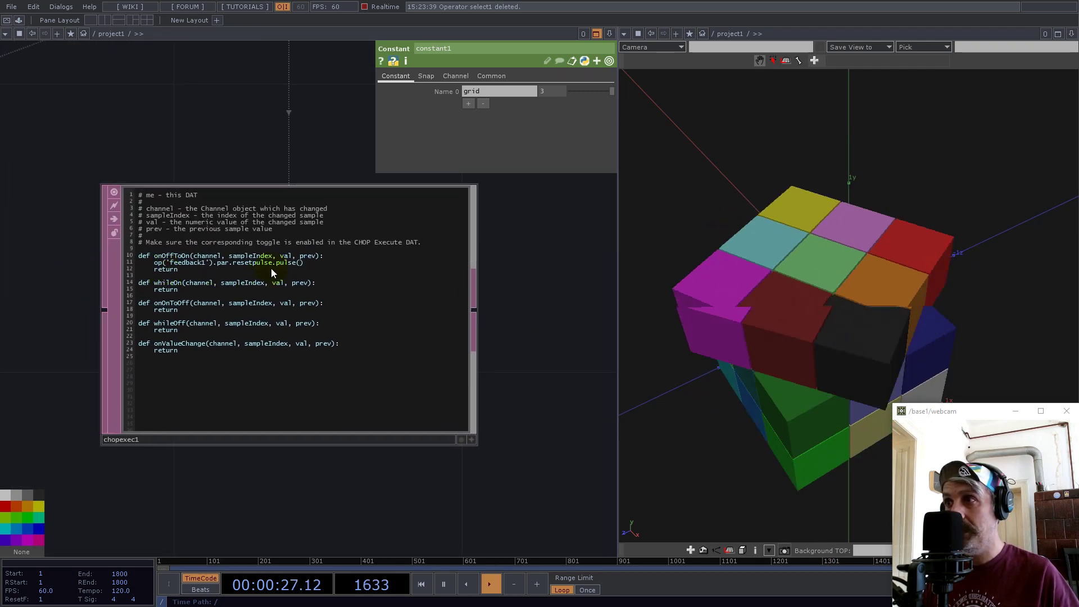
{"action": "scroll", "coordinate": [241, 410], "scroll_direction": "down", "scroll_amount": 4}
{"action": "scroll", "coordinate": [503, 208], "scroll_direction": "up", "scroll_amount": 8}
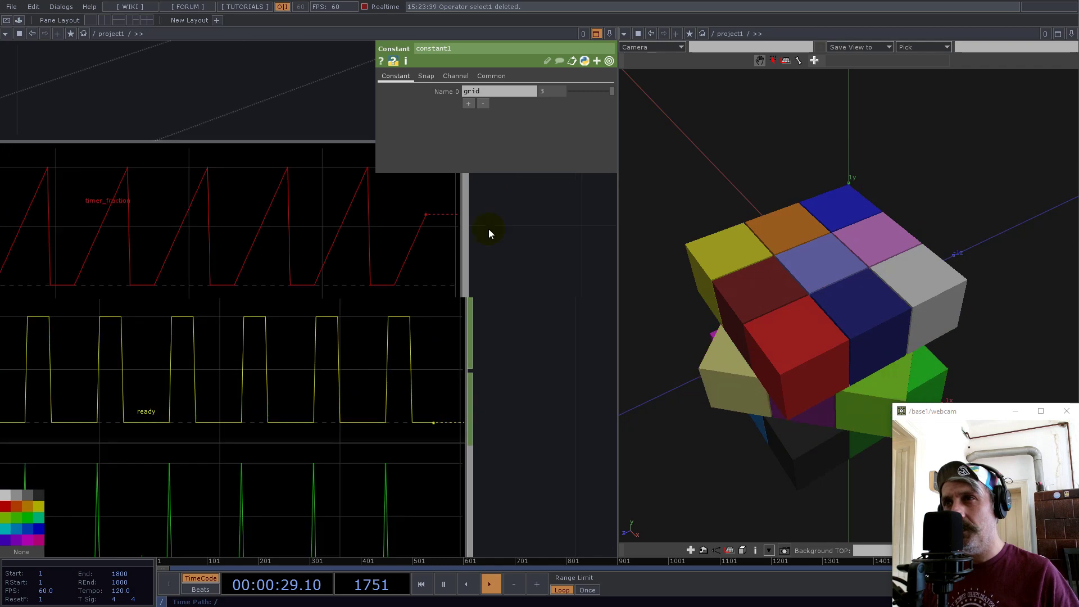
{"action": "scroll", "coordinate": [473, 374], "scroll_direction": "down", "scroll_amount": 5}
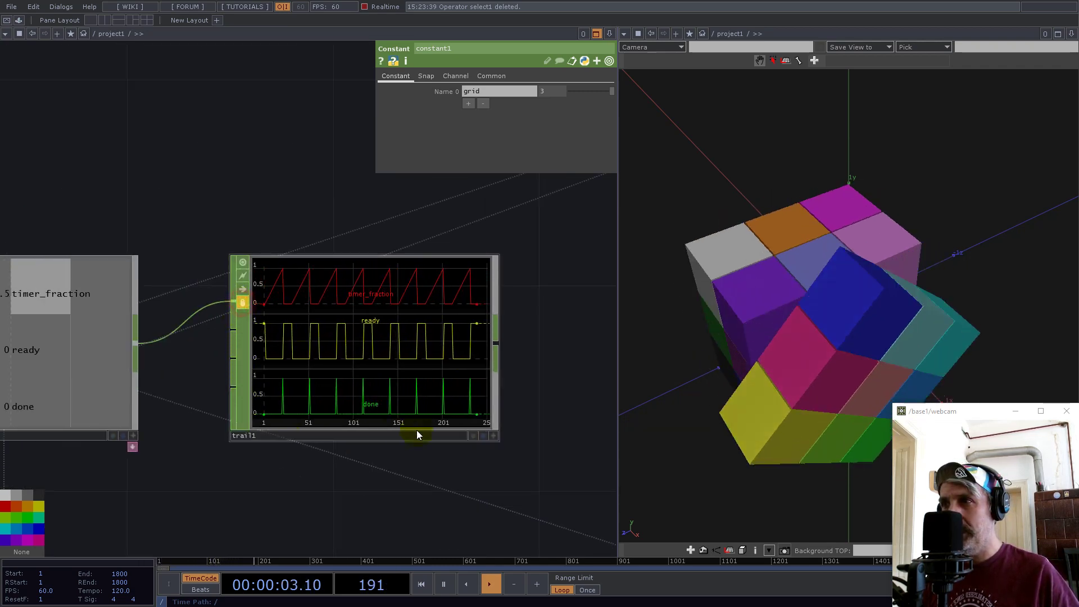
{"action": "scroll", "coordinate": [466, 400], "scroll_direction": "up", "scroll_amount": 5}
{"action": "scroll", "coordinate": [471, 405], "scroll_direction": "up", "scroll_amount": 1}
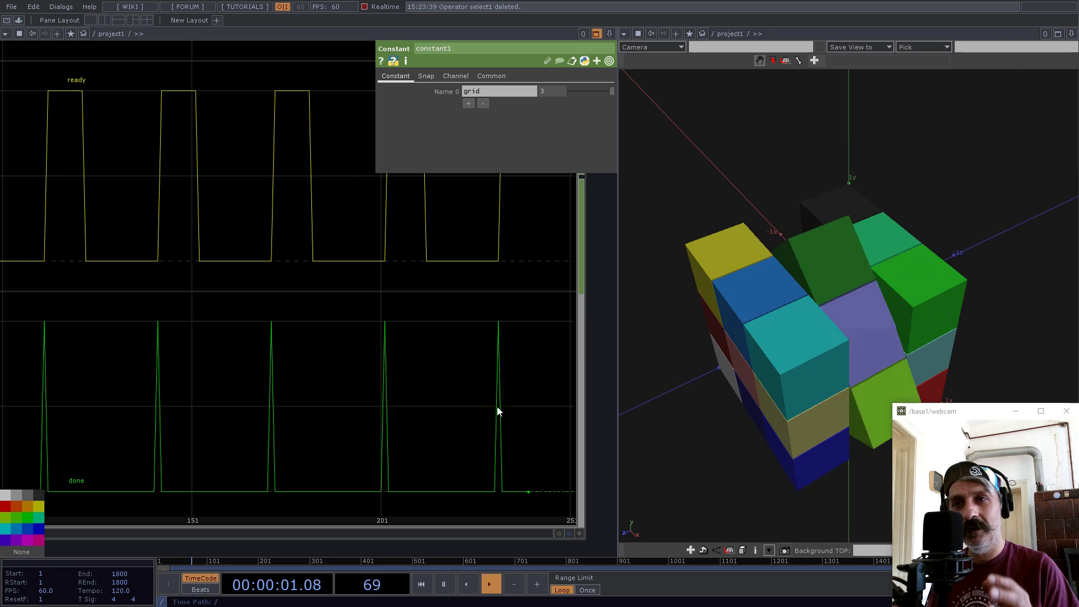
{"action": "scroll", "coordinate": [510, 427], "scroll_direction": "down", "scroll_amount": 2}
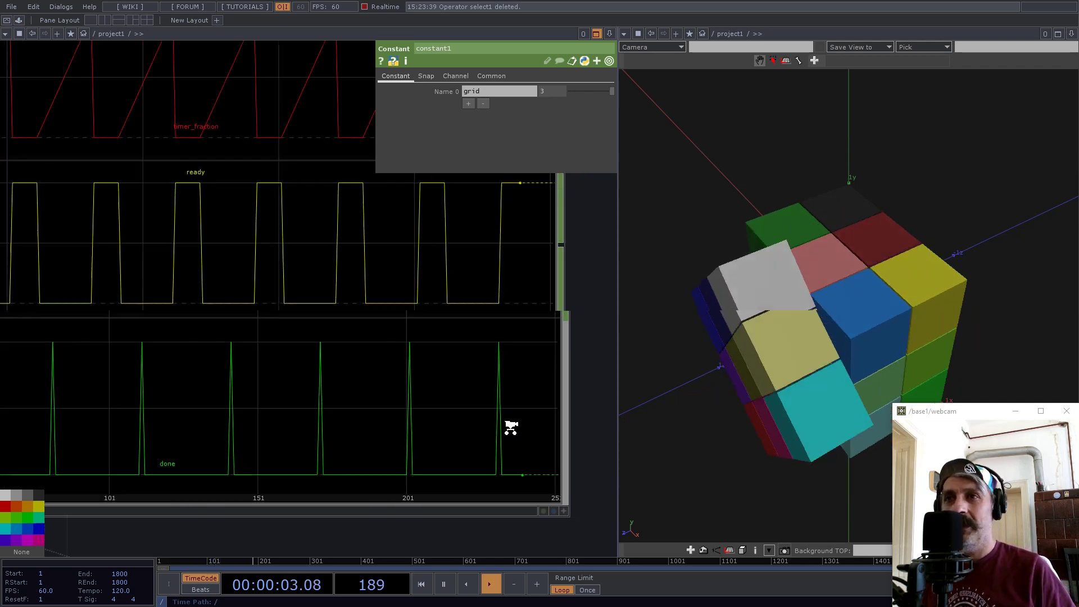
{"action": "scroll", "coordinate": [510, 427], "scroll_direction": "down", "scroll_amount": 10}
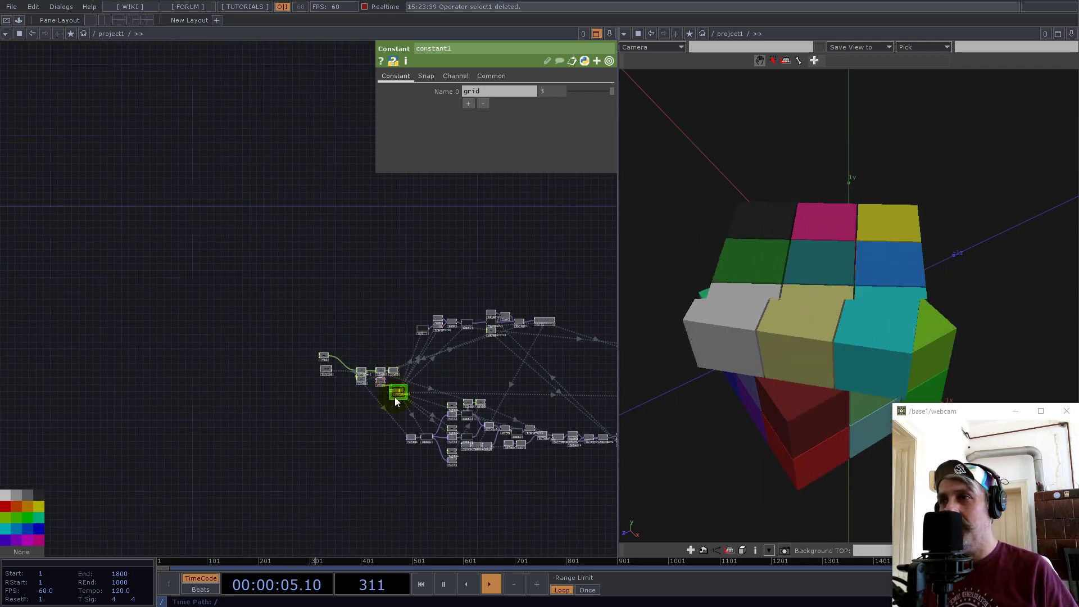
Step: Set constant1's grid value to 32 and inspect the rotating slices on the cube
{"action": "scroll", "coordinate": [395, 397], "scroll_direction": "up", "scroll_amount": 8}
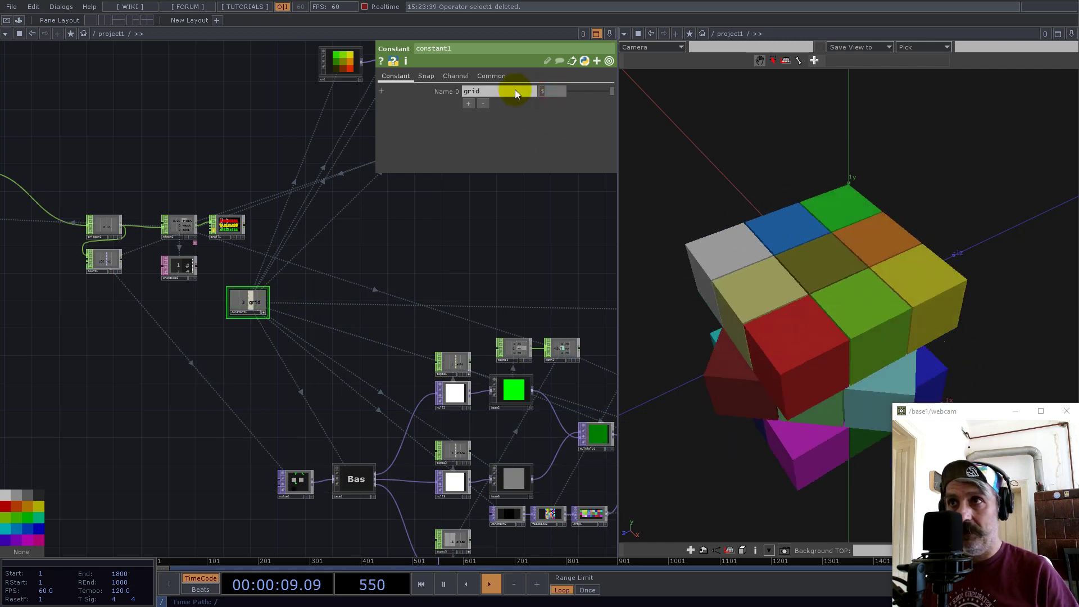
{"action": "type", "text": "32."}
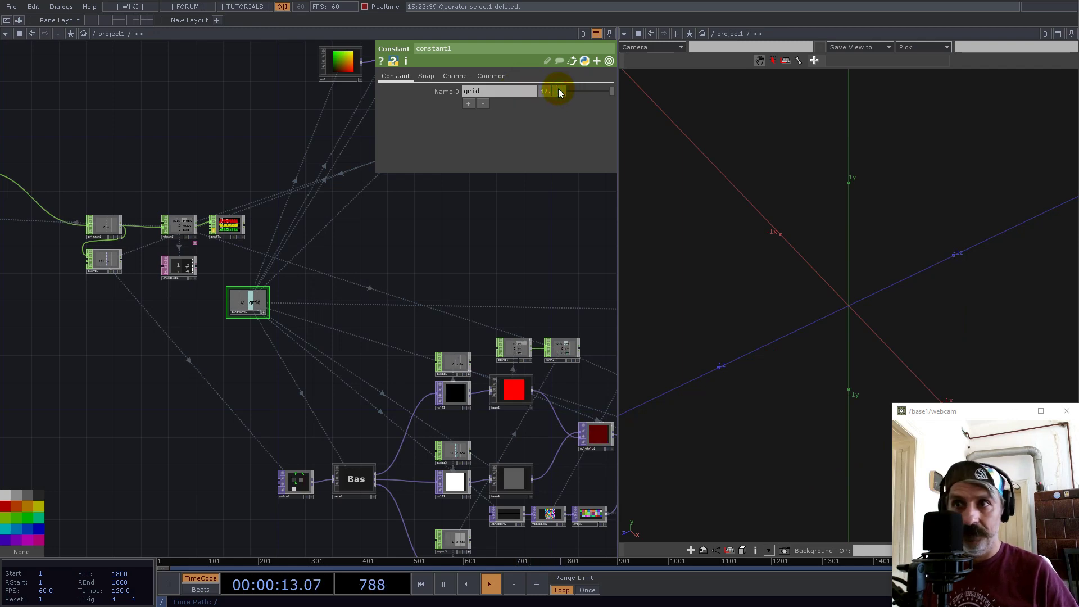
{"action": "key", "text": "Return"}
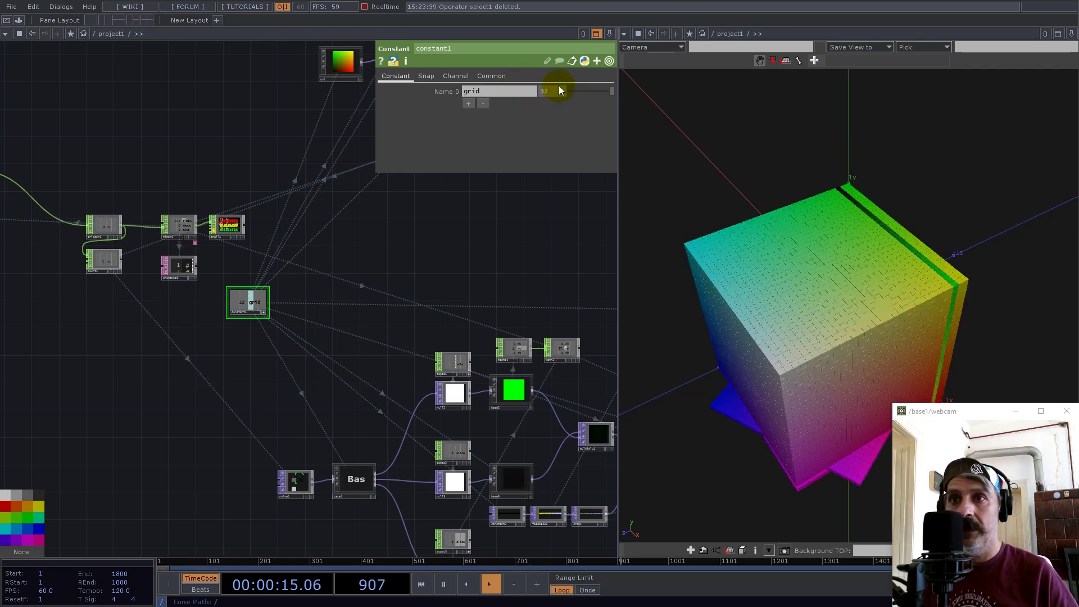
{"action": "scroll", "coordinate": [899, 366], "scroll_direction": "up", "scroll_amount": 5}
{"action": "scroll", "coordinate": [933, 356], "scroll_direction": "down", "scroll_amount": 5}
{"action": "left_click_drag", "start_coordinate": [876, 370], "coordinate": [581, 123]}
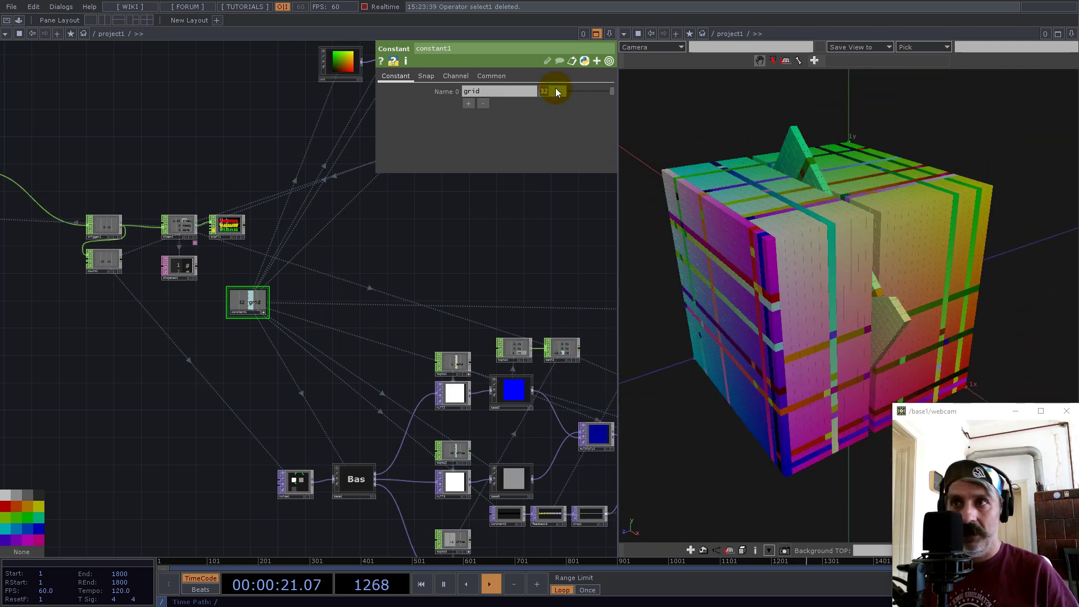
Step: Set constant1's grid value to 64 and inspect the denser cube
{"action": "left_click_drag", "start_coordinate": [556, 92], "coordinate": [549, 89]}
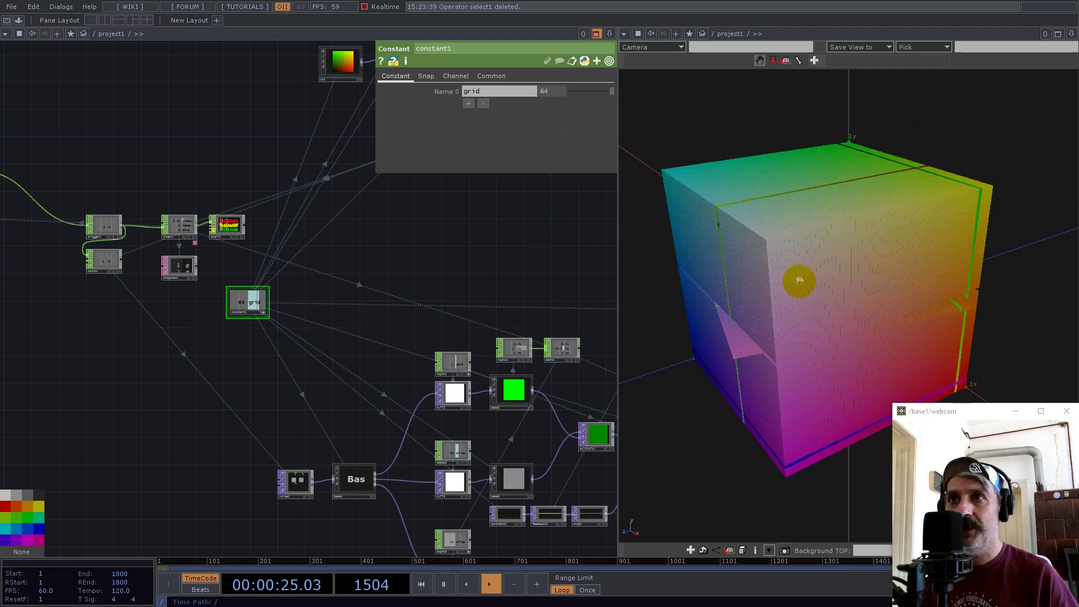
{"action": "left_click_drag", "start_coordinate": [855, 269], "coordinate": [849, 303]}
{"action": "left_click_drag", "start_coordinate": [530, 264], "coordinate": [347, 302]}
{"action": "middle_click_drag", "start_coordinate": [347, 301], "coordinate": [367, 310]}
{"action": "scroll", "coordinate": [366, 309], "scroll_direction": "down", "scroll_amount": 5}
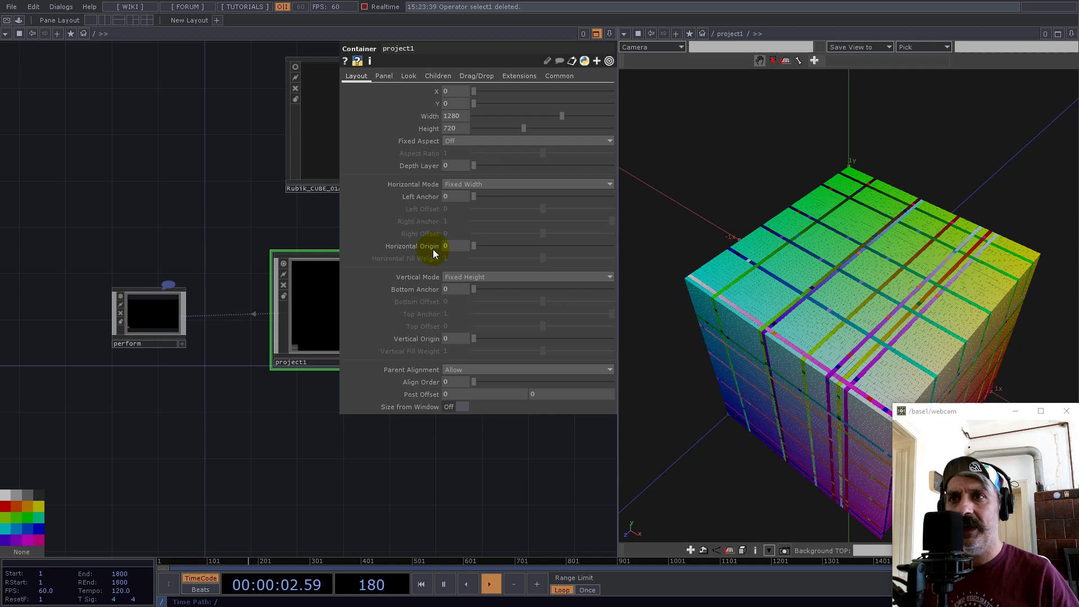
{"action": "left_click_drag", "start_coordinate": [875, 329], "coordinate": [868, 288]}
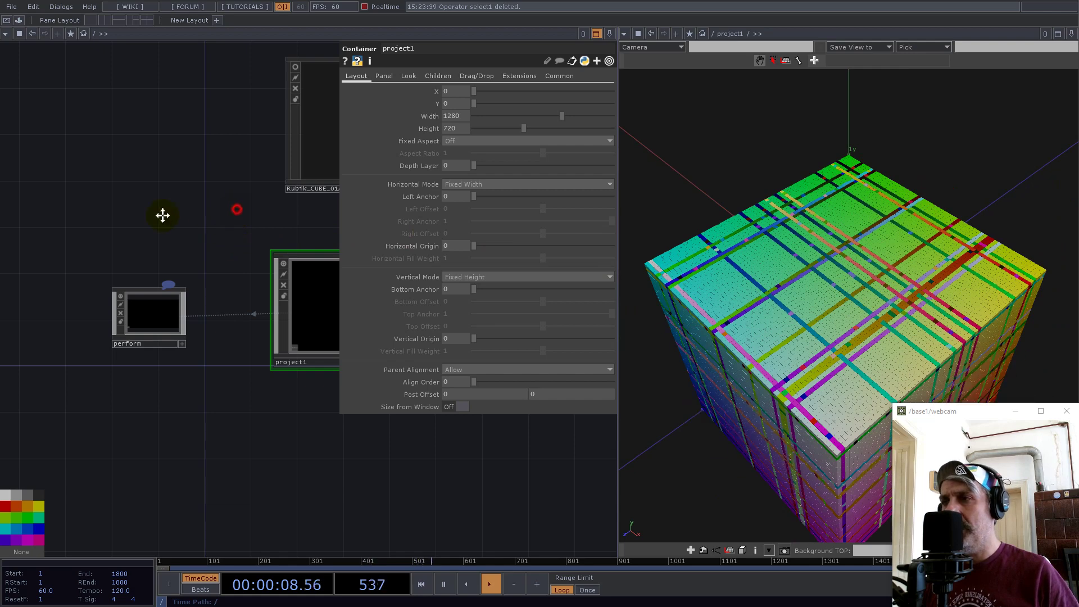
Step: Return to the project1 network and set constant1's grid value to 3
{"action": "left_click_drag", "start_coordinate": [162, 216], "coordinate": [3, 238]}
{"action": "double_click", "coordinate": [215, 320]}
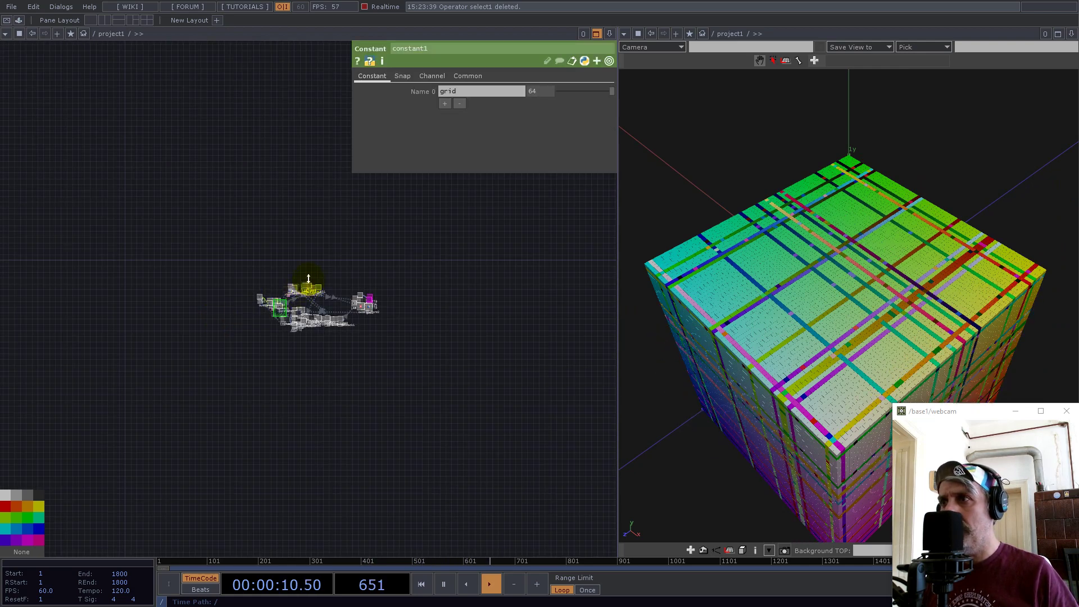
{"action": "middle_click_drag", "start_coordinate": [309, 279], "coordinate": [366, 367]}
{"action": "scroll", "coordinate": [561, 428], "scroll_direction": "up", "scroll_amount": 4}
{"action": "left_click_drag", "start_coordinate": [56, 346], "coordinate": [395, 338]}
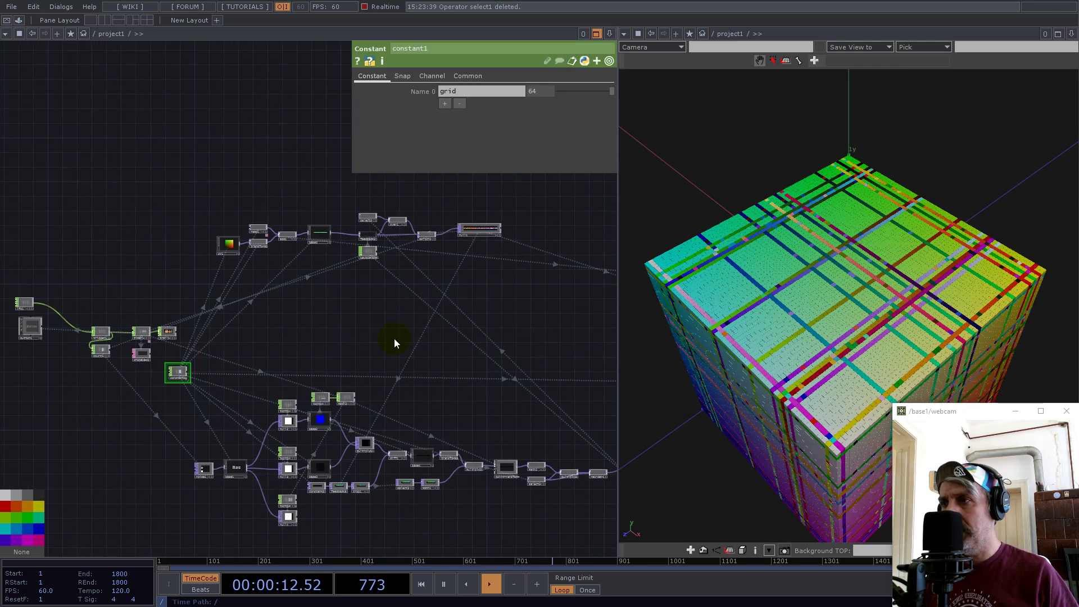
{"action": "scroll", "coordinate": [148, 339], "scroll_direction": "up", "scroll_amount": 5}
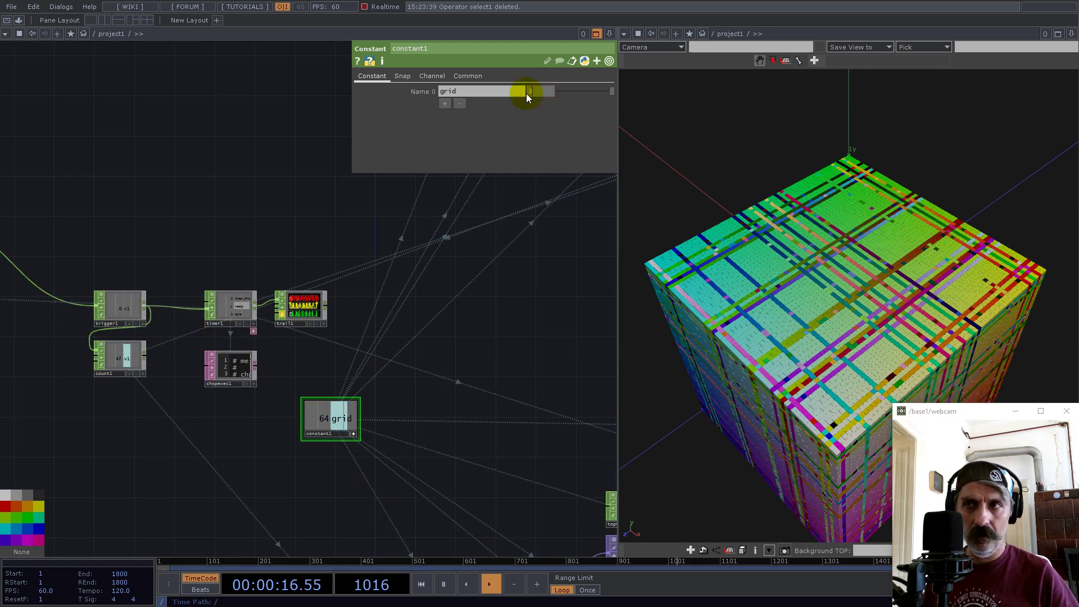
{"action": "type", "text": "3"}
{"action": "key", "text": "Return"}
Step: Add the Box_Fillet component from My Components to the network and place it below box1, near geo1
{"action": "scroll", "coordinate": [313, 341], "scroll_direction": "down", "scroll_amount": 5}
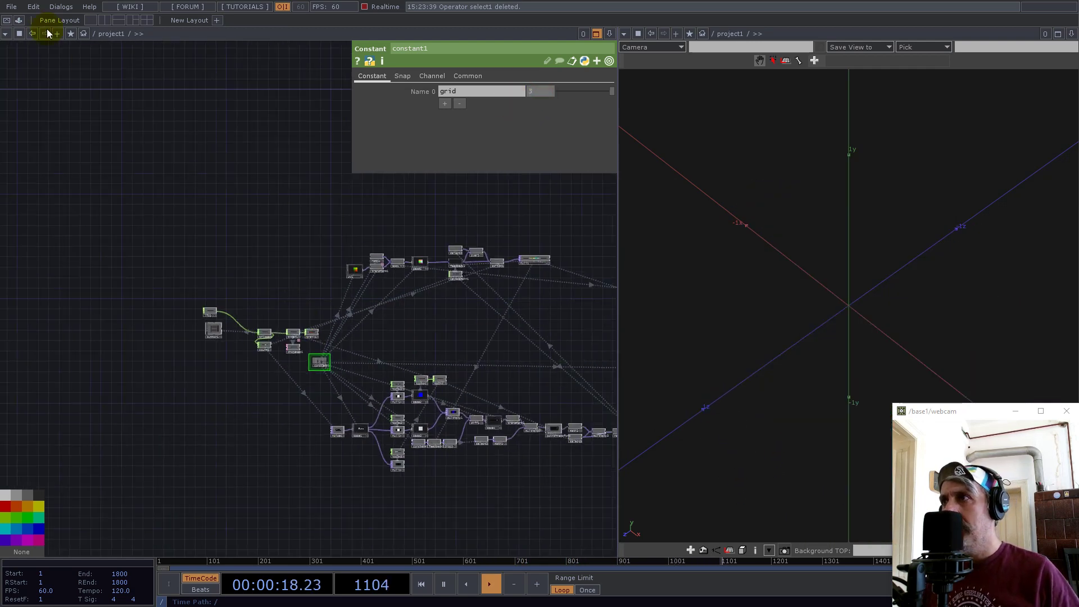
{"action": "left_click", "coordinate": [19, 20]}
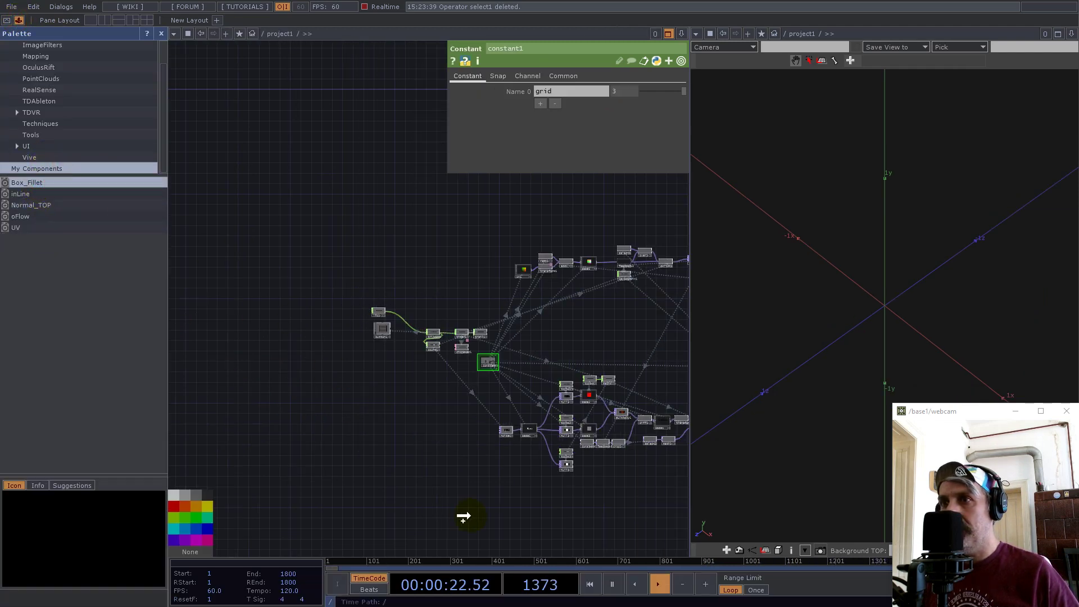
{"action": "left_click_drag", "start_coordinate": [463, 516], "coordinate": [478, 506]}
{"action": "left_click", "coordinate": [160, 34]}
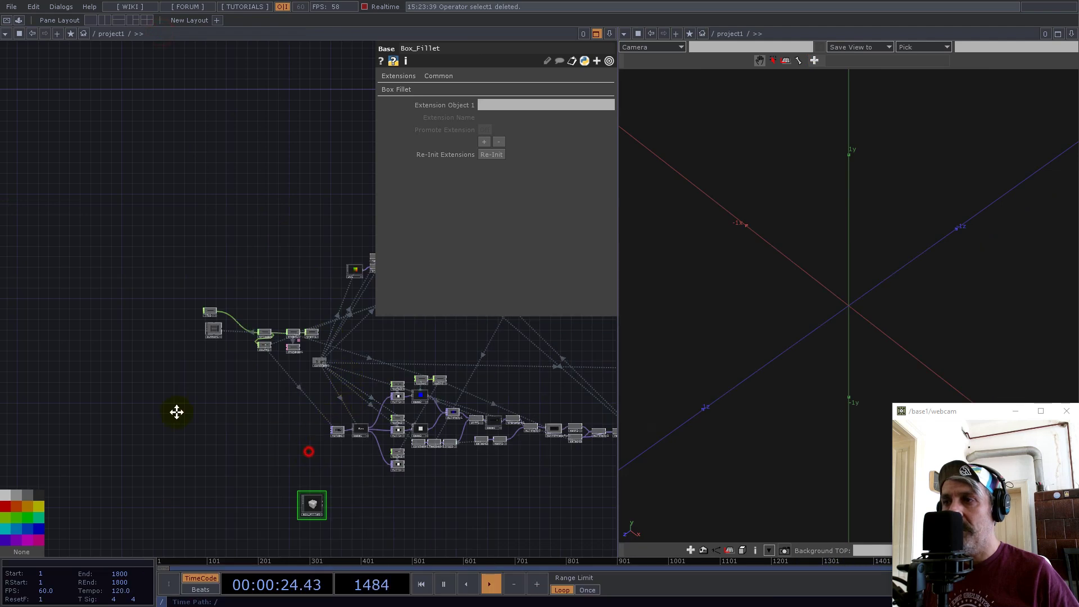
{"action": "left_click_drag", "start_coordinate": [309, 451], "coordinate": [128, 397]}
{"action": "left_click_drag", "start_coordinate": [450, 453], "coordinate": [231, 529]}
{"action": "scroll", "coordinate": [401, 388], "scroll_direction": "up", "scroll_amount": 6}
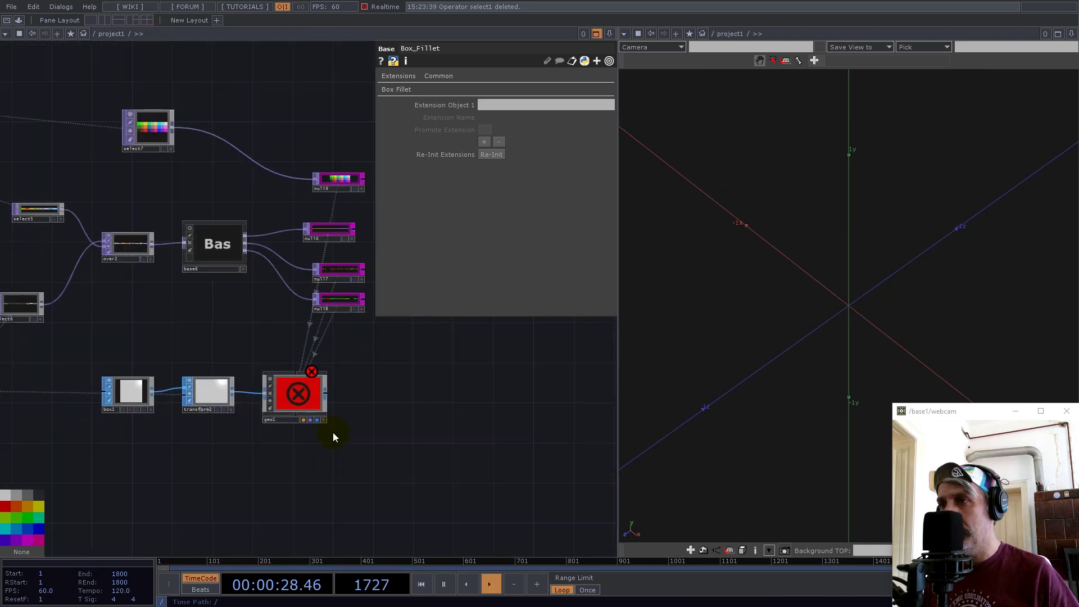
{"action": "left_click_drag", "start_coordinate": [393, 369], "coordinate": [257, 460]}
Step: Select geo1 and display its operator info to read the error details
{"action": "left_click", "coordinate": [290, 400]}
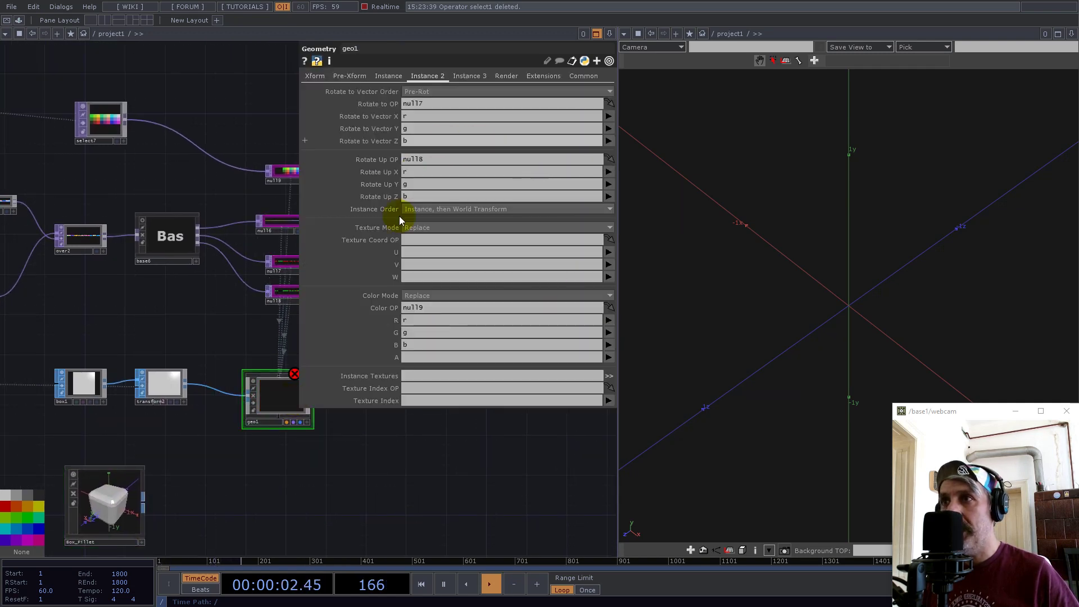
{"action": "middle_click", "coordinate": [286, 402]}
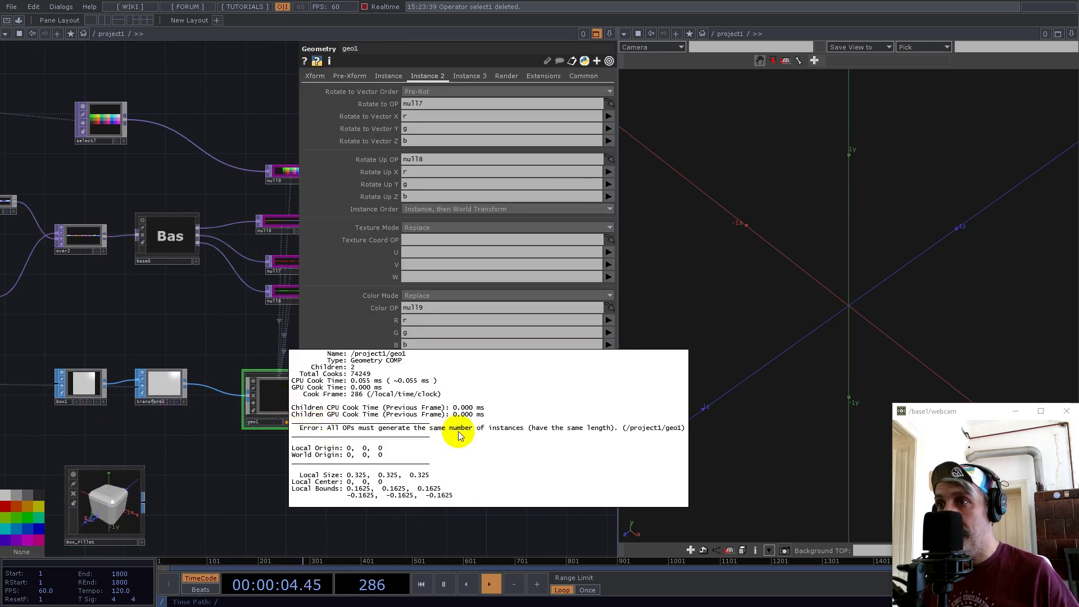
Step: Examine the null operators that feed geo1's instancing and check geo1's rendered instances
{"action": "left_click", "coordinate": [198, 316]}
{"action": "left_click_drag", "start_coordinate": [225, 205], "coordinate": [89, 262]}
{"action": "scroll", "coordinate": [97, 268], "scroll_direction": "up", "scroll_amount": 6}
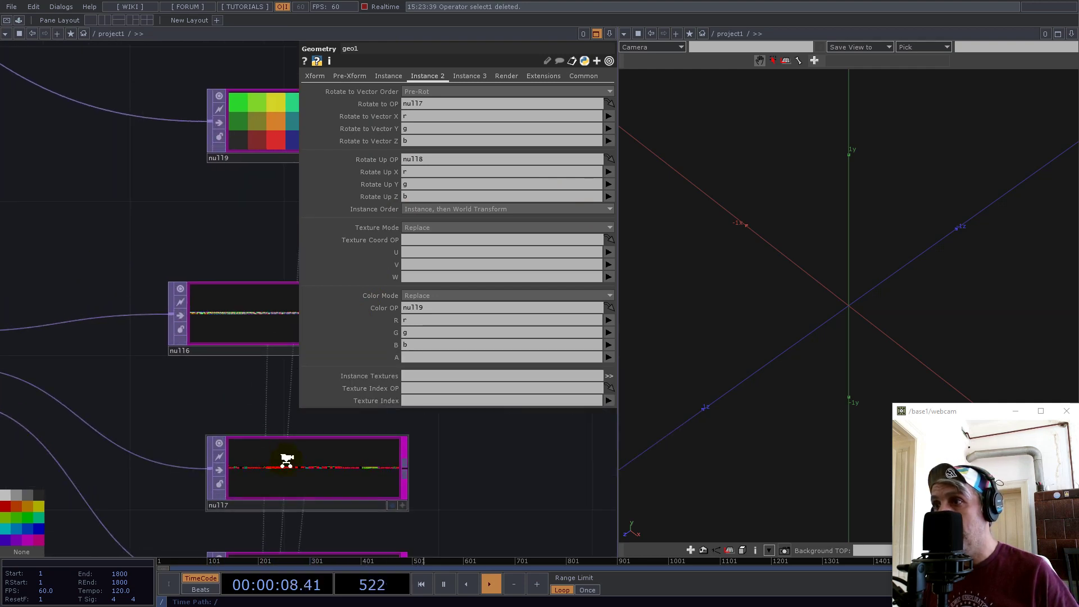
{"action": "scroll", "coordinate": [287, 461], "scroll_direction": "down", "scroll_amount": 5}
{"action": "left_click_drag", "start_coordinate": [363, 508], "coordinate": [445, 504]}
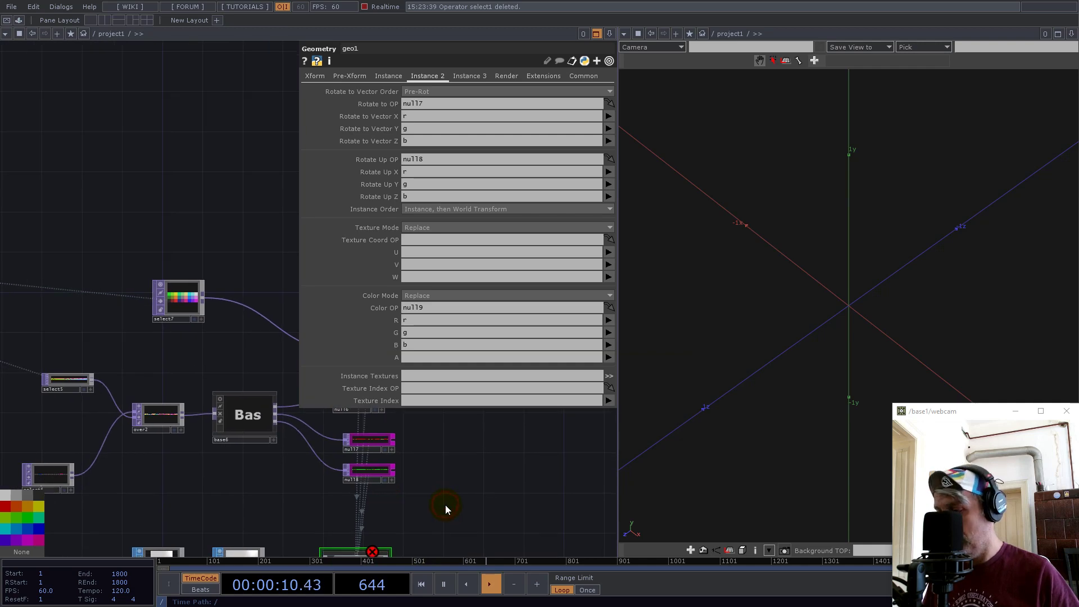
{"action": "left_click_drag", "start_coordinate": [304, 415], "coordinate": [318, 273]}
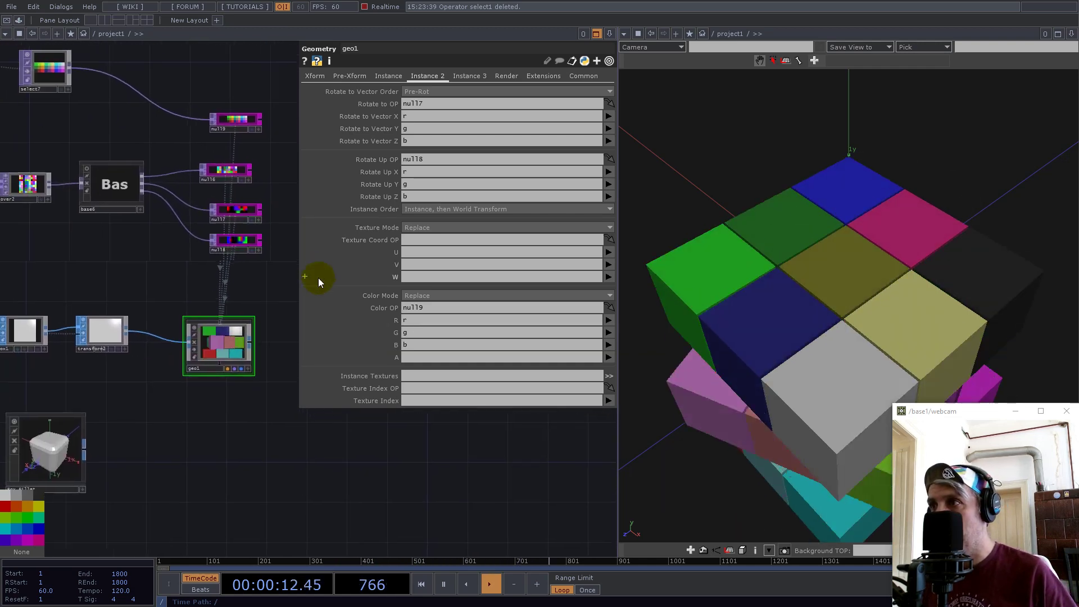
Step: Connect the Box_Fillet component's output to transform2 in place of box1
{"action": "scroll", "coordinate": [332, 414], "scroll_direction": "down", "scroll_amount": 2}
{"action": "left_click_drag", "start_coordinate": [125, 426], "coordinate": [88, 380]}
{"action": "scroll", "coordinate": [89, 381], "scroll_direction": "up", "scroll_amount": 6}
{"action": "scroll", "coordinate": [117, 402], "scroll_direction": "down", "scroll_amount": 3}
{"action": "scroll", "coordinate": [152, 436], "scroll_direction": "up", "scroll_amount": 3}
{"action": "left_click_drag", "start_coordinate": [154, 439], "coordinate": [207, 342]}
Step: Set Box_Fillet's Step to 8 and Fillet to 0.084, and inspect the rounded cubes up close
{"action": "left_click", "coordinate": [137, 429]}
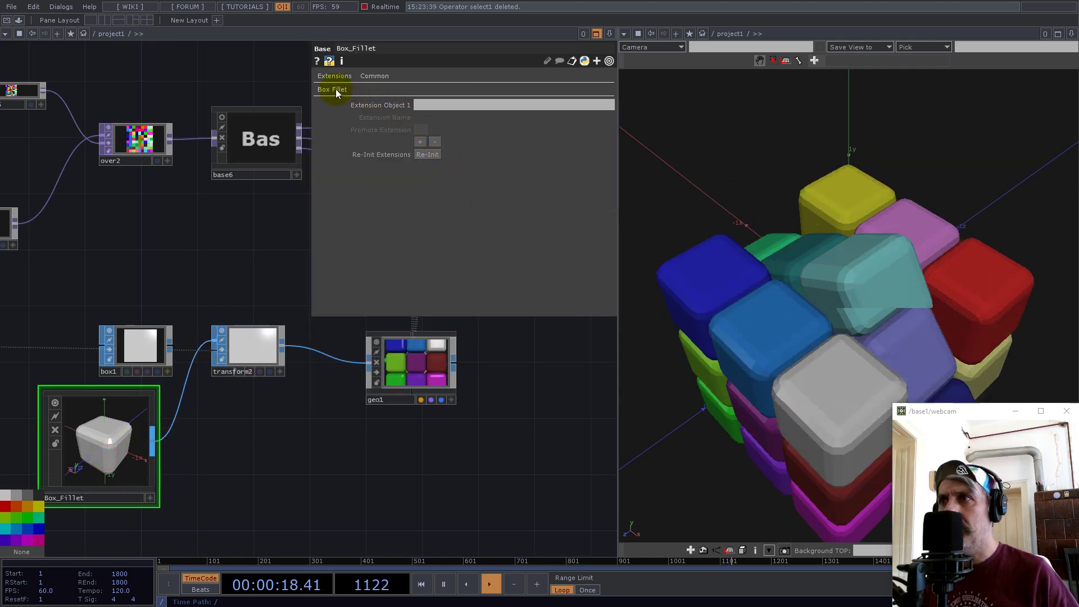
{"action": "left_click", "coordinate": [335, 90]}
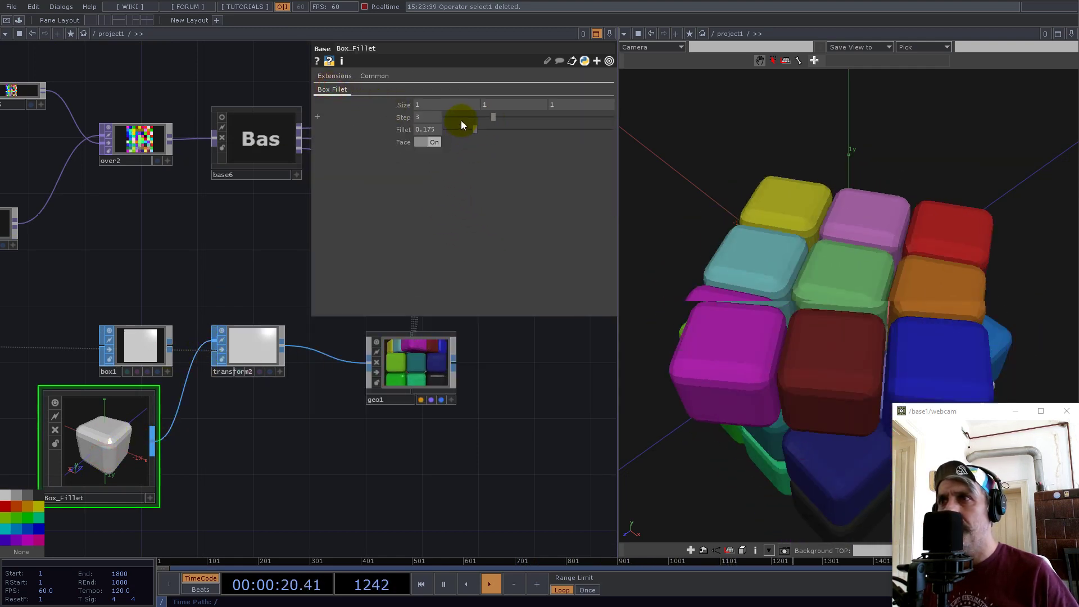
{"action": "left_click_drag", "start_coordinate": [487, 117], "coordinate": [589, 126]}
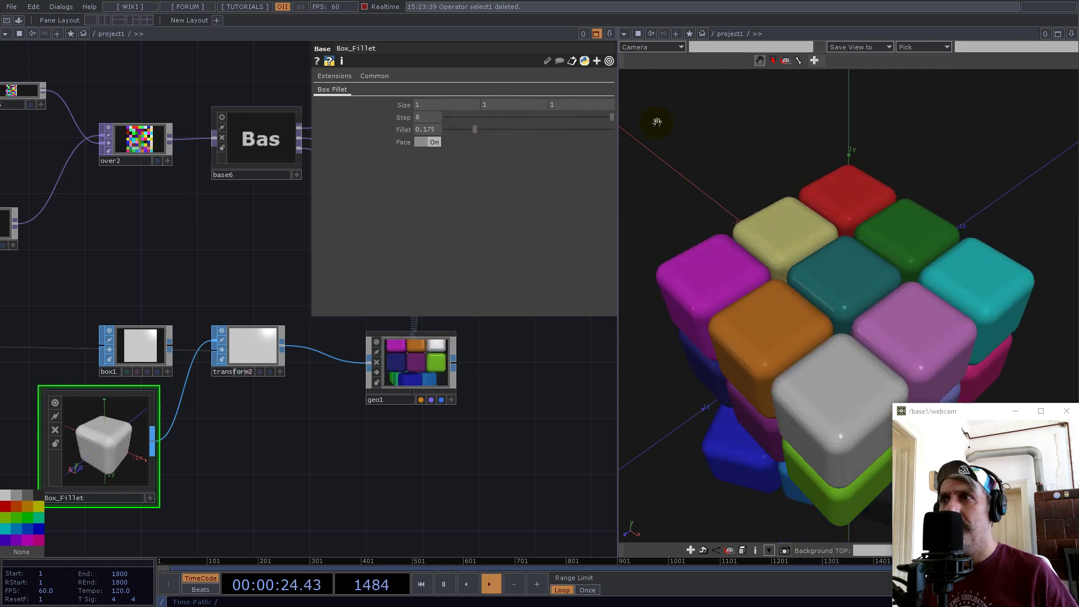
{"action": "left_click_drag", "start_coordinate": [453, 131], "coordinate": [458, 133]}
{"action": "left_click_drag", "start_coordinate": [899, 360], "coordinate": [838, 313]}
{"action": "scroll", "coordinate": [847, 313], "scroll_direction": "up", "scroll_amount": 1}
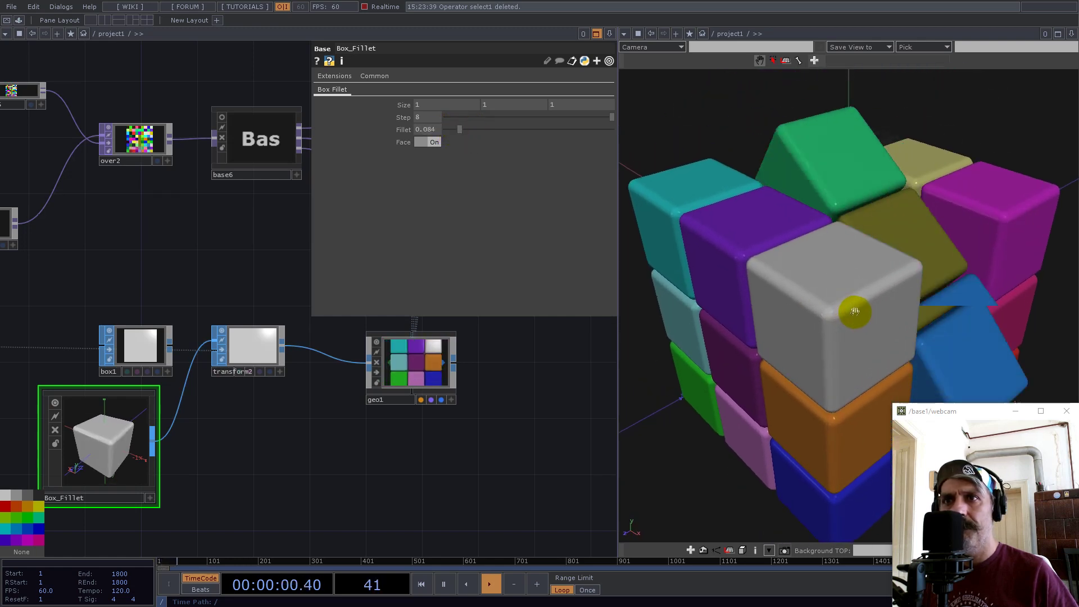
Step: Move Box_Fillet directly below box1 and review the whole network alongside the complete cube
{"action": "left_click_drag", "start_coordinate": [109, 461], "coordinate": [152, 460]}
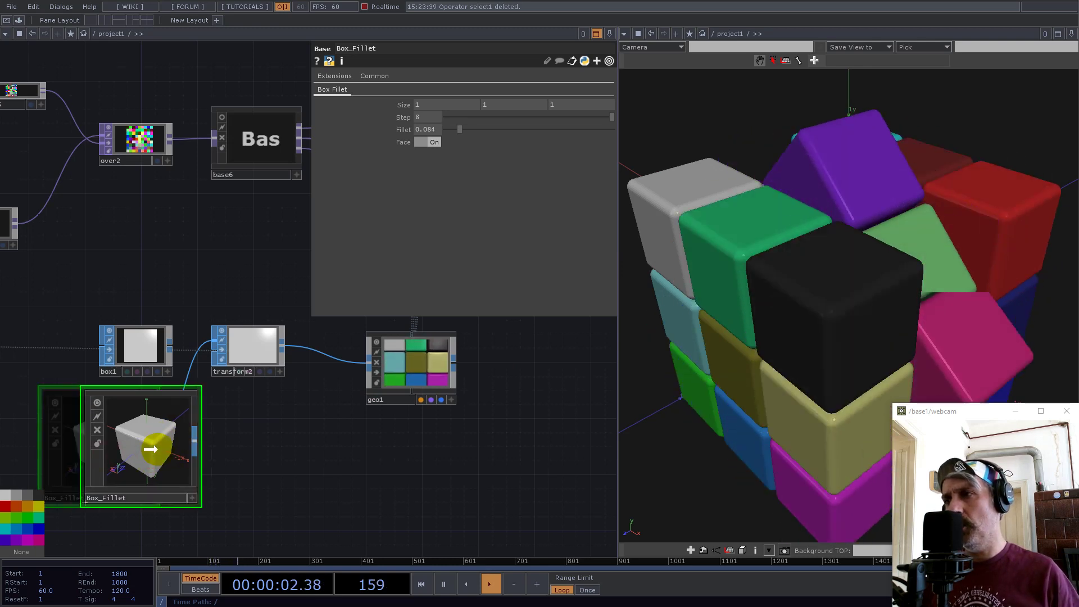
{"action": "left_click_drag", "start_coordinate": [224, 452], "coordinate": [157, 441]}
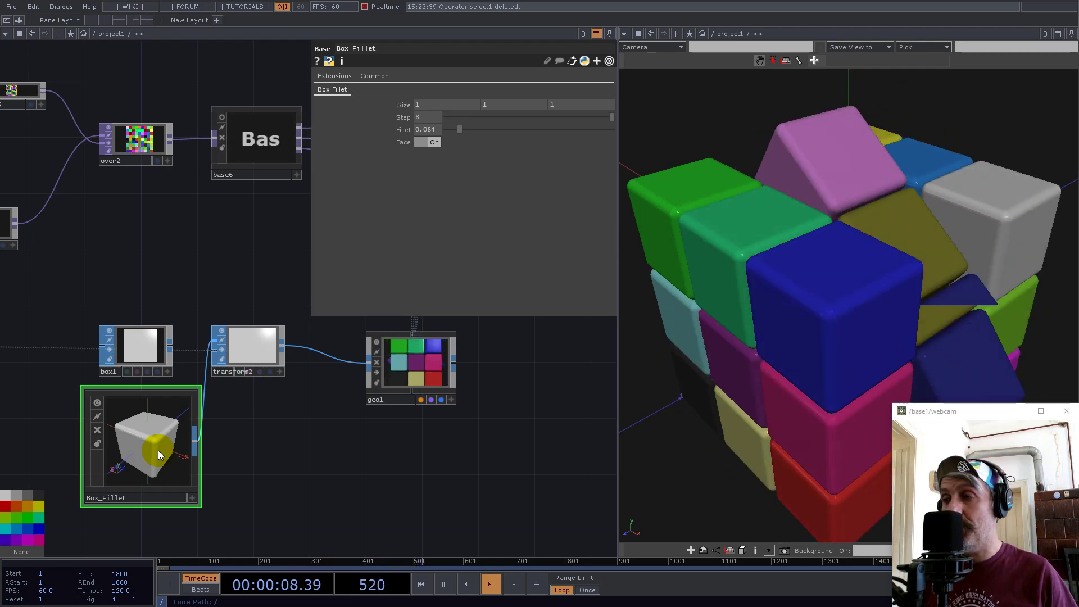
{"action": "scroll", "coordinate": [358, 401], "scroll_direction": "down", "scroll_amount": 3}
{"action": "scroll", "coordinate": [360, 402], "scroll_direction": "down", "scroll_amount": 5}
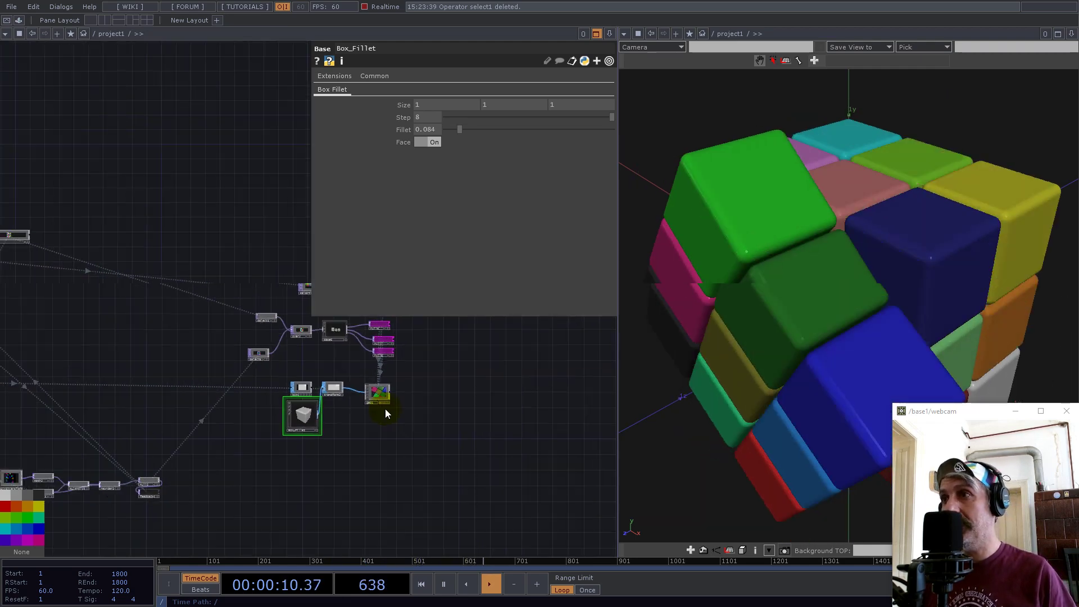
{"action": "left_click_drag", "start_coordinate": [384, 399], "coordinate": [431, 398]}
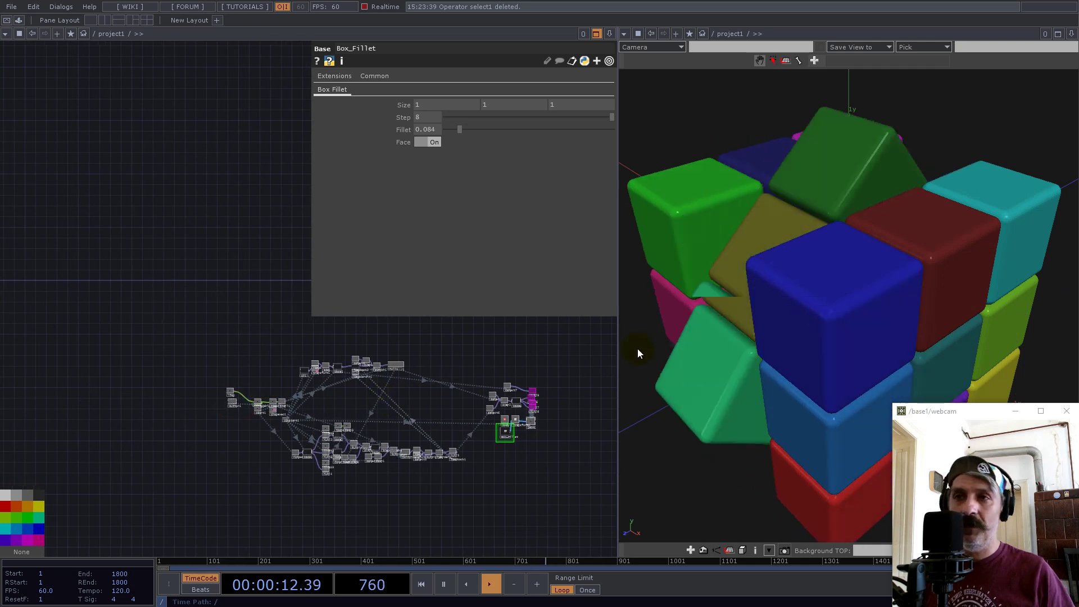
{"action": "middle_click_drag", "start_coordinate": [899, 286], "coordinate": [841, 303]}
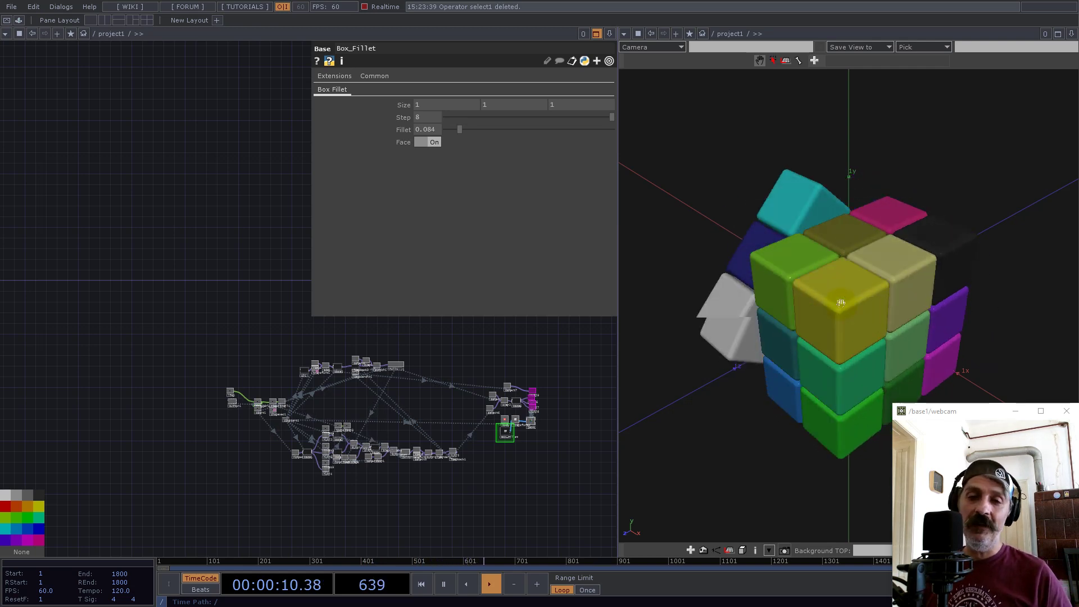
{"action": "left_click", "coordinate": [841, 303]}
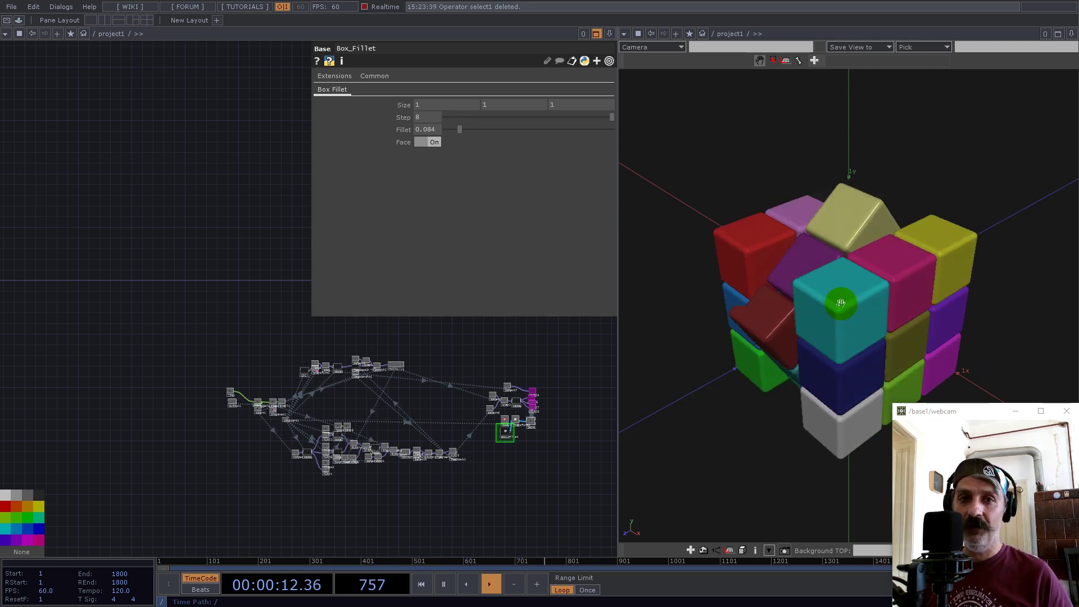